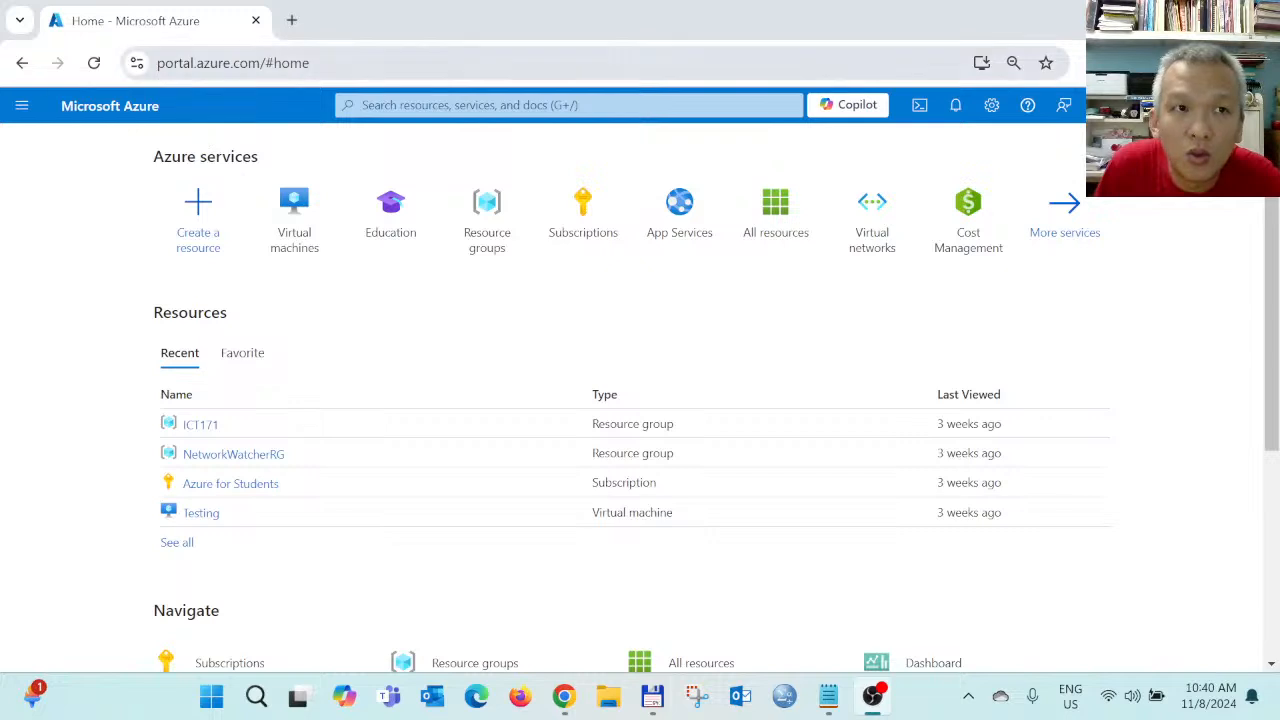
Open the Virtual machines list, showing the stopped Linux VM Testing in Southeast Asia
left_click(232, 62)
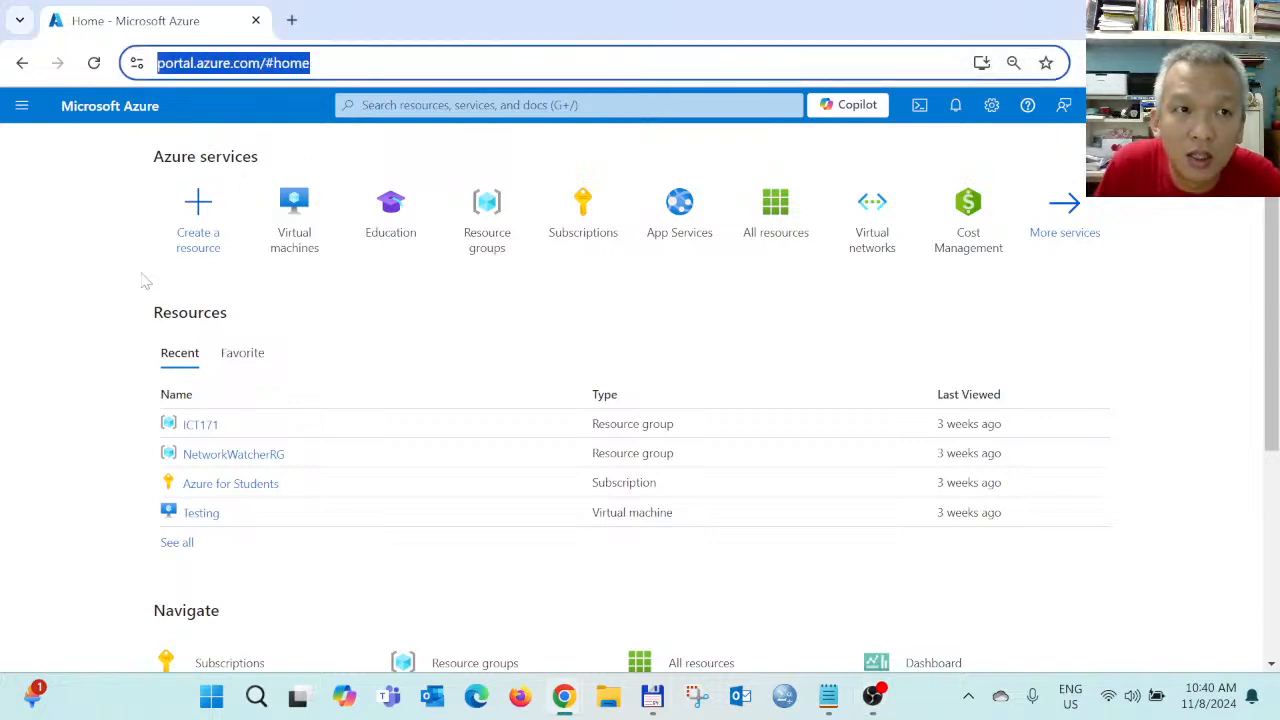
left_click(80, 258)
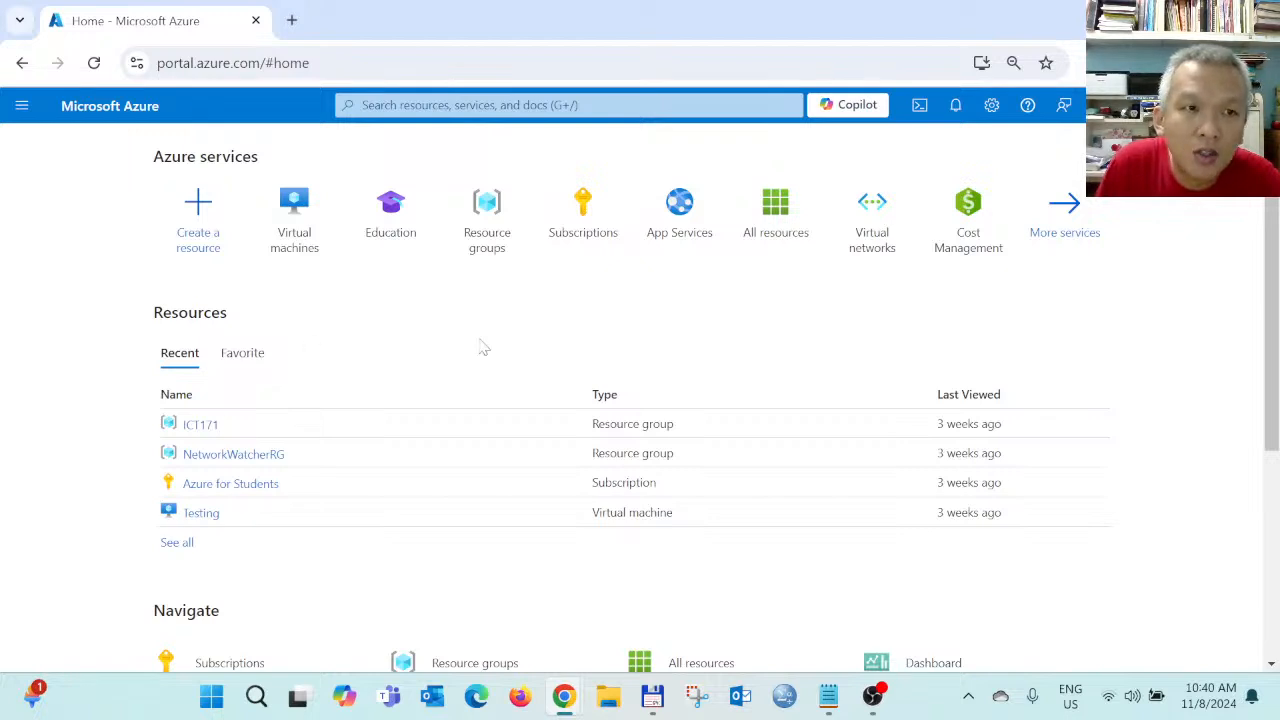
left_click(291, 210)
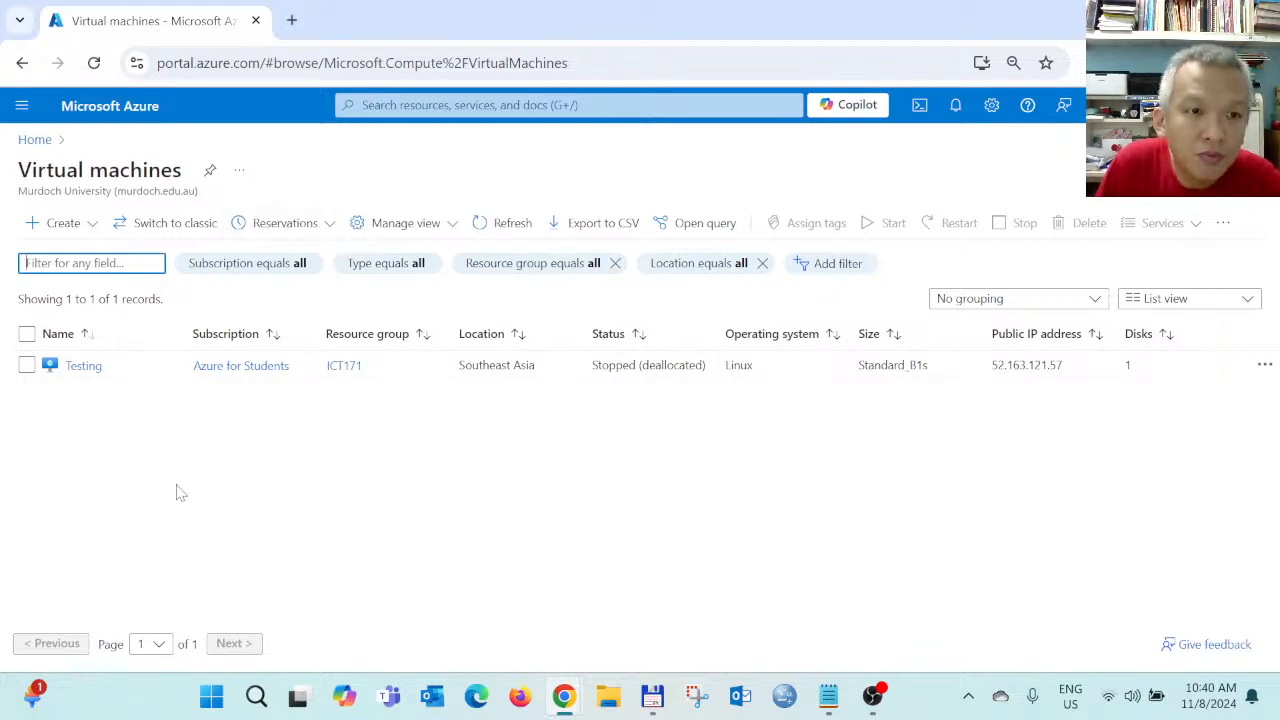
Start a new Azure virtual machine and browse the existing resource groups under Project details
left_click(57, 229)
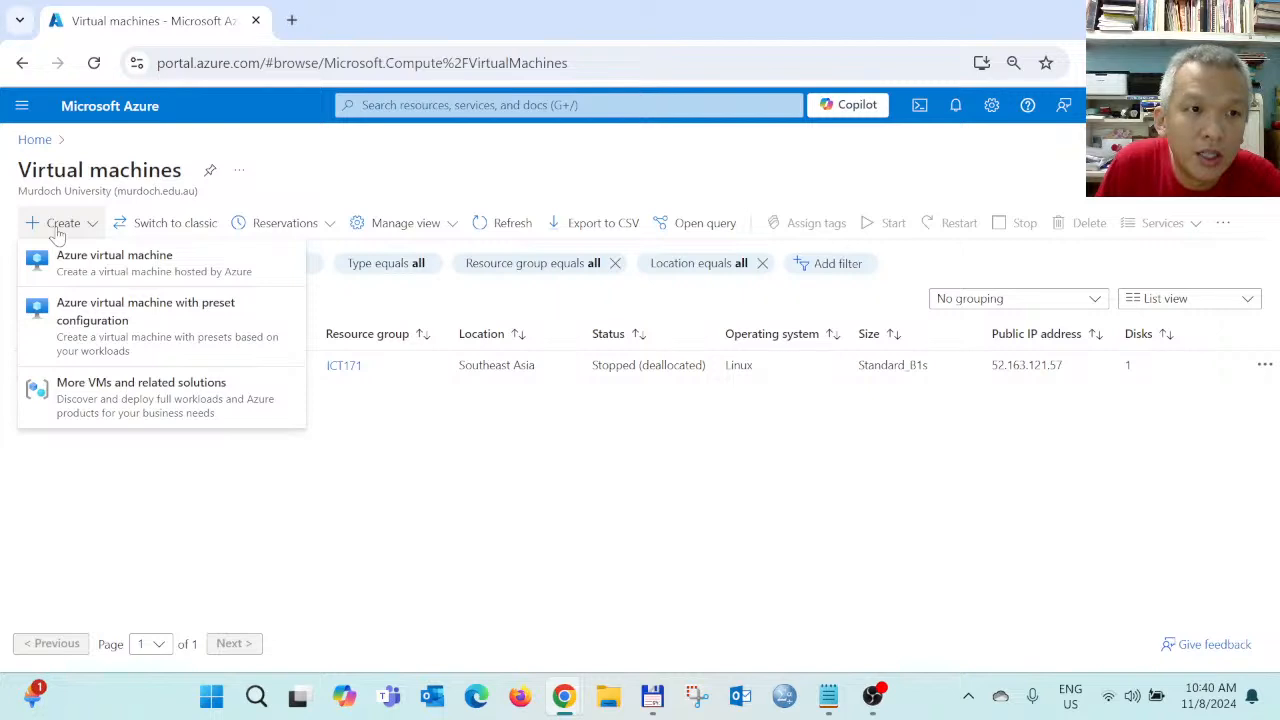
left_click(128, 266)
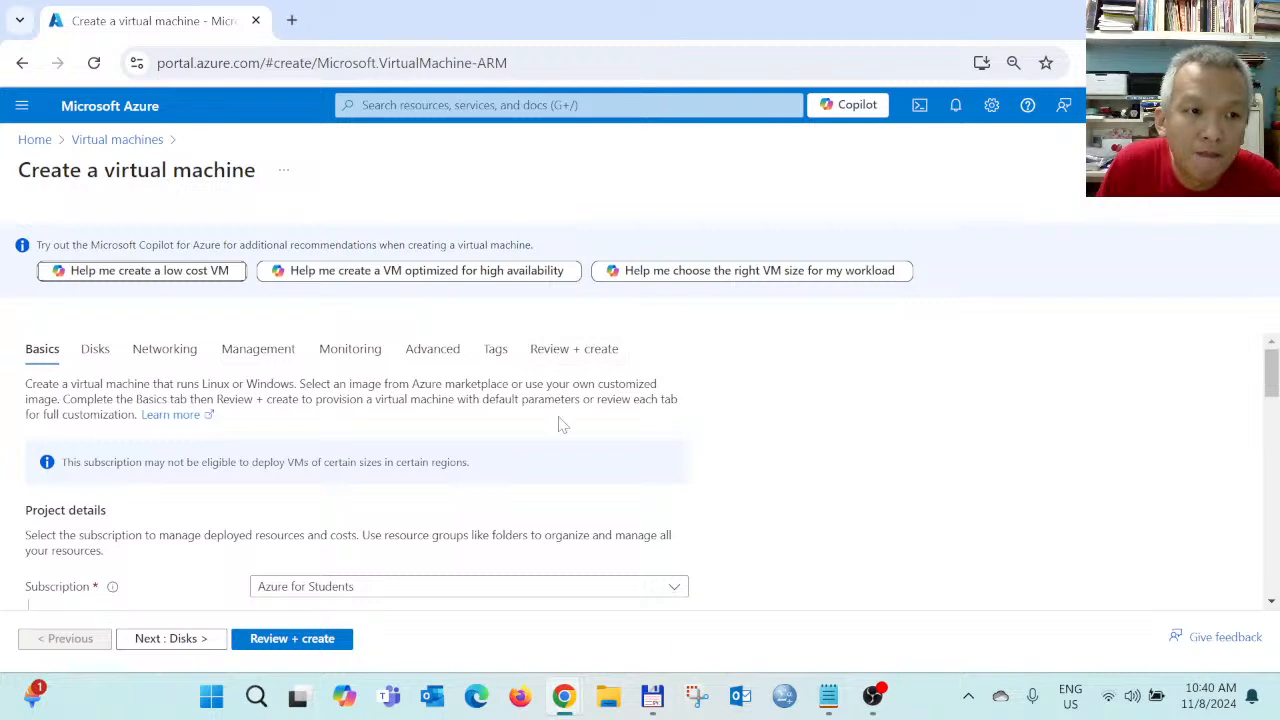
scroll(560, 425, "down", 2)
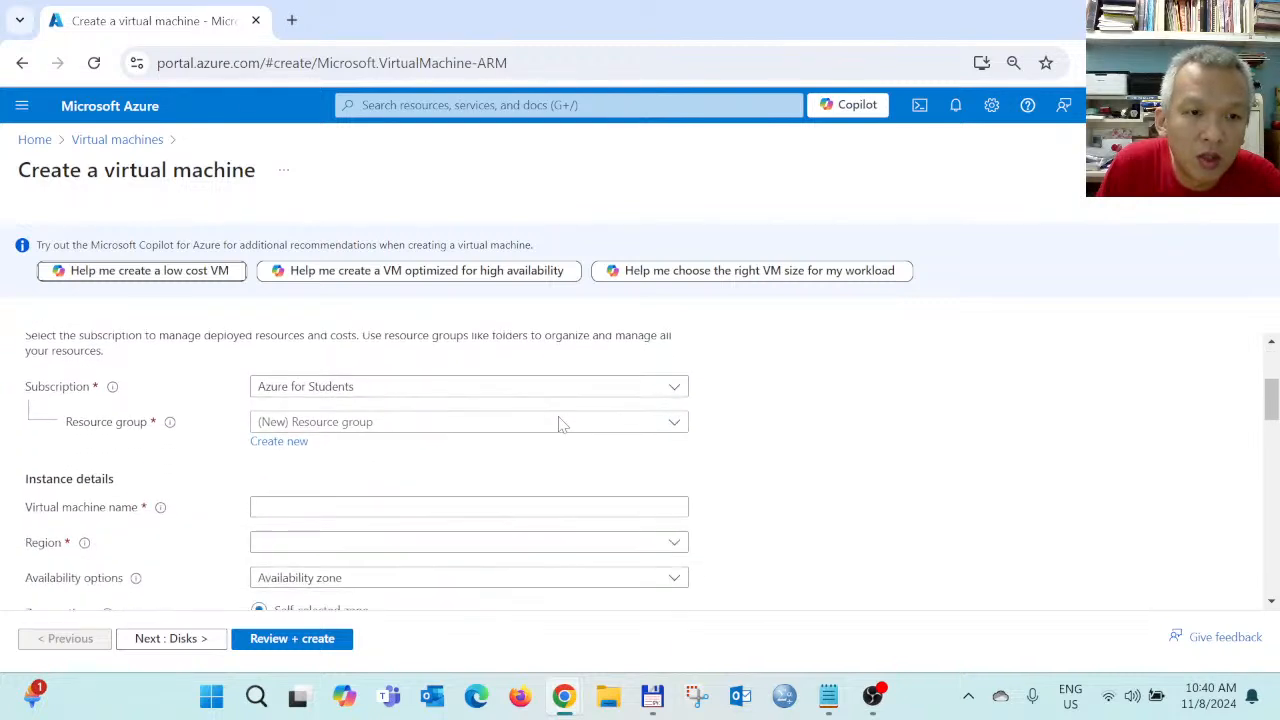
left_click(356, 426)
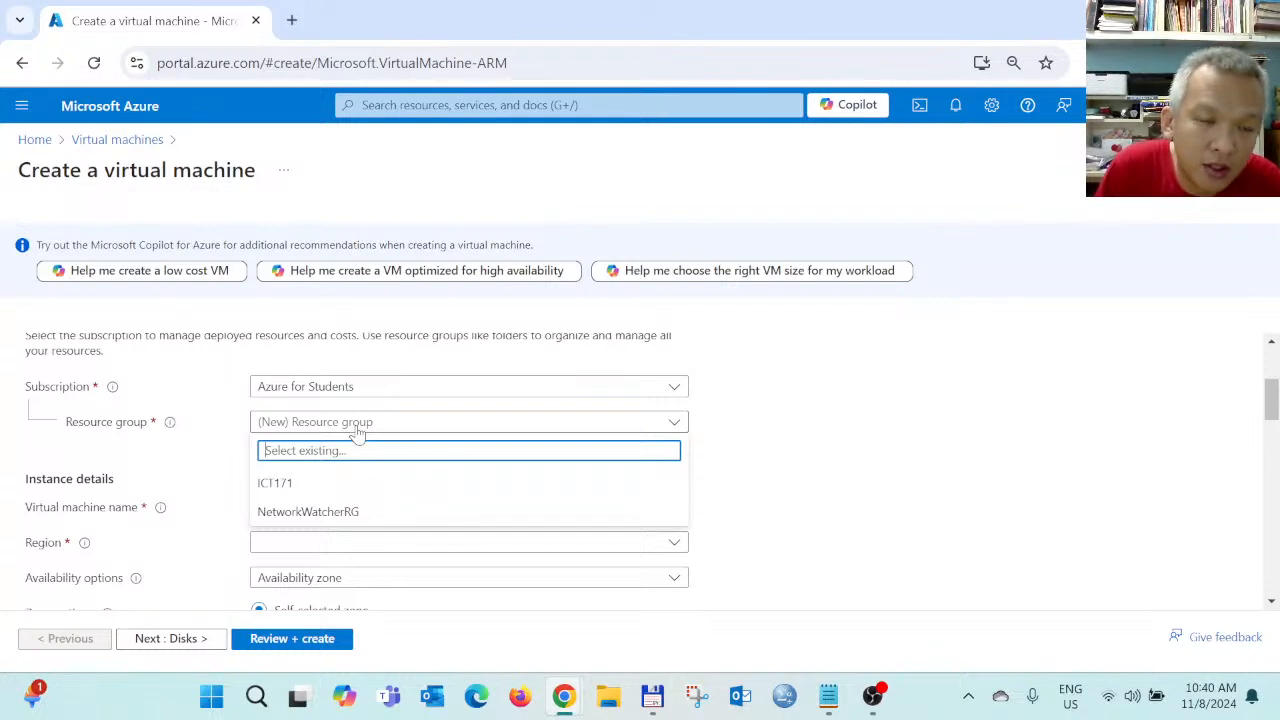
left_click(790, 428)
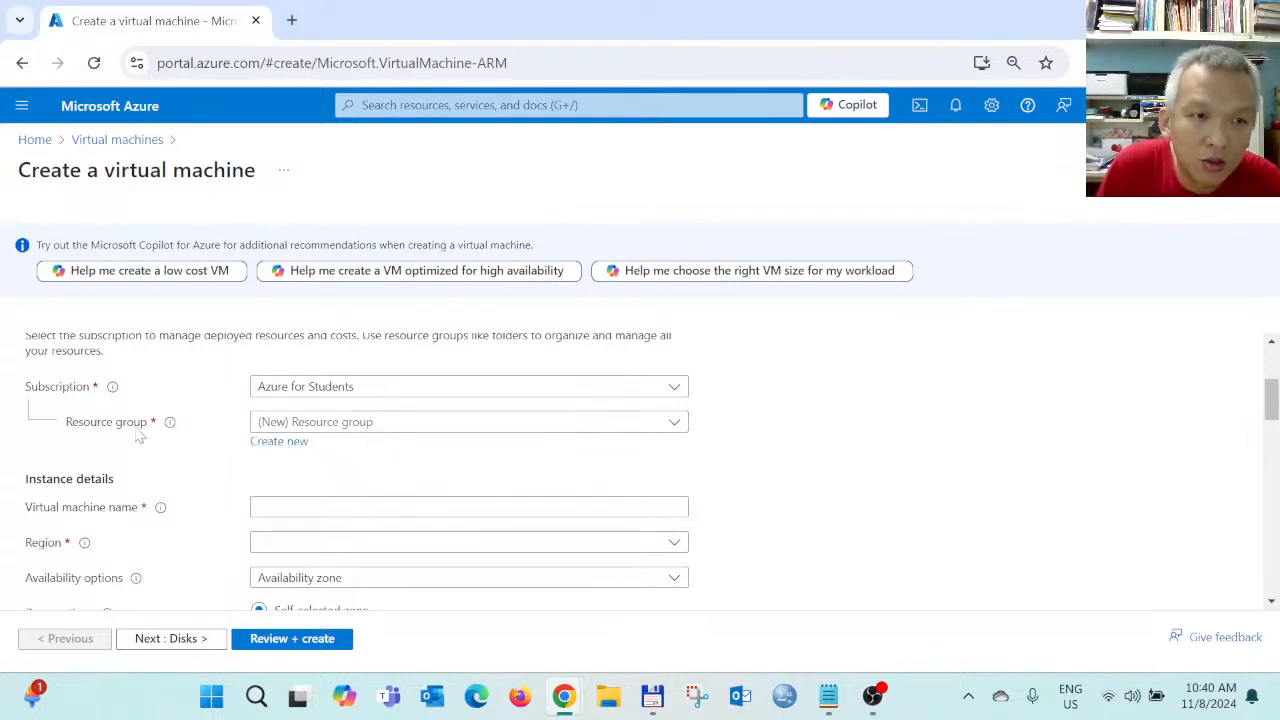
mouse_move(171, 425)
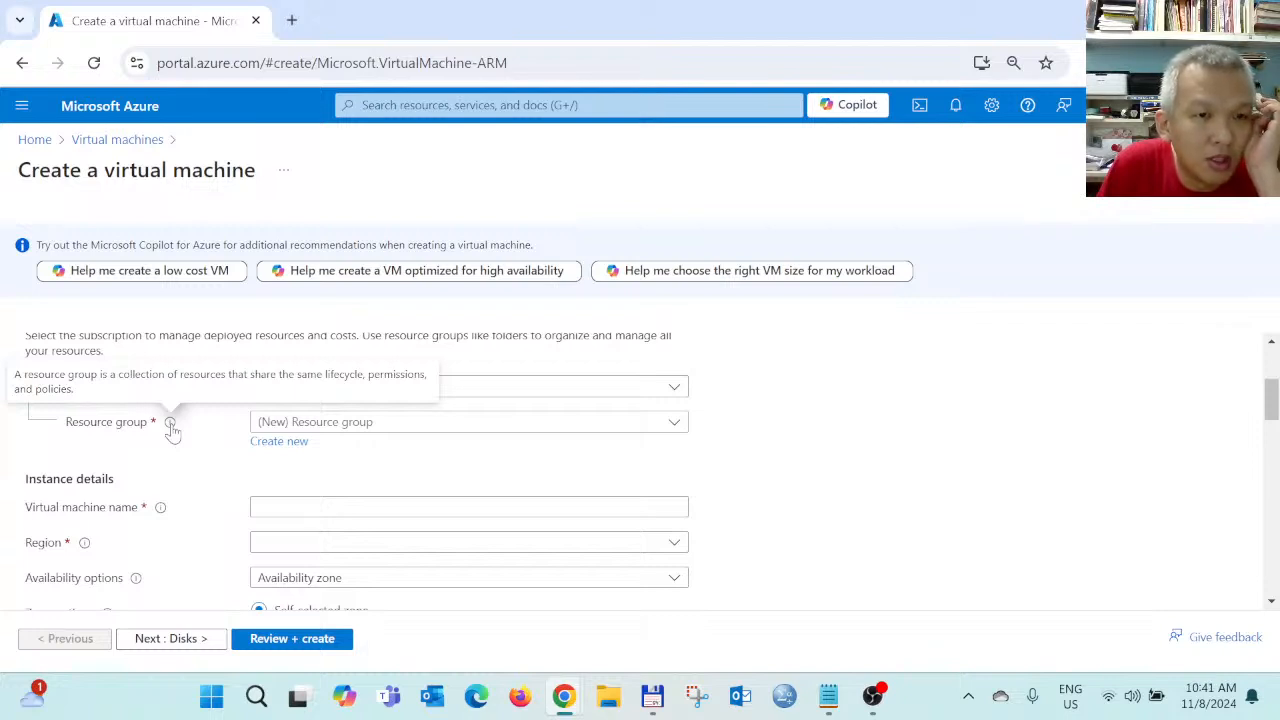
left_click(297, 426)
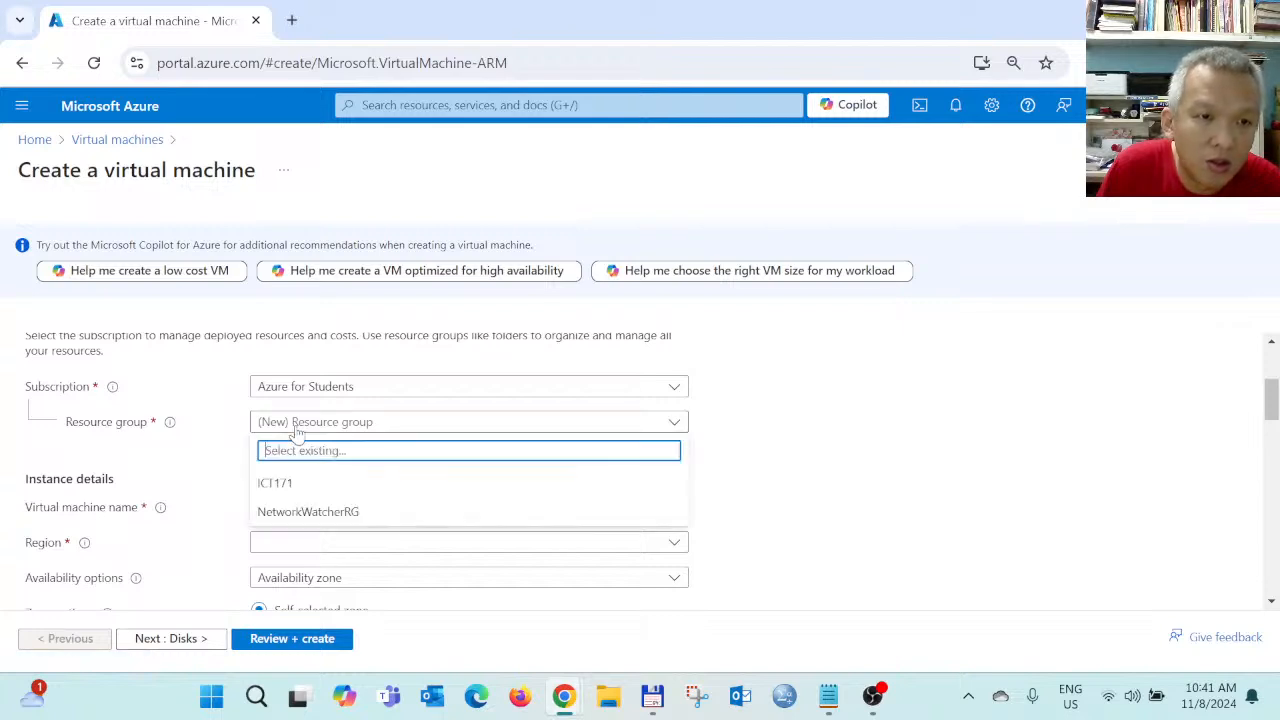
Create a new resource group named Testing for the VM
left_click(768, 425)
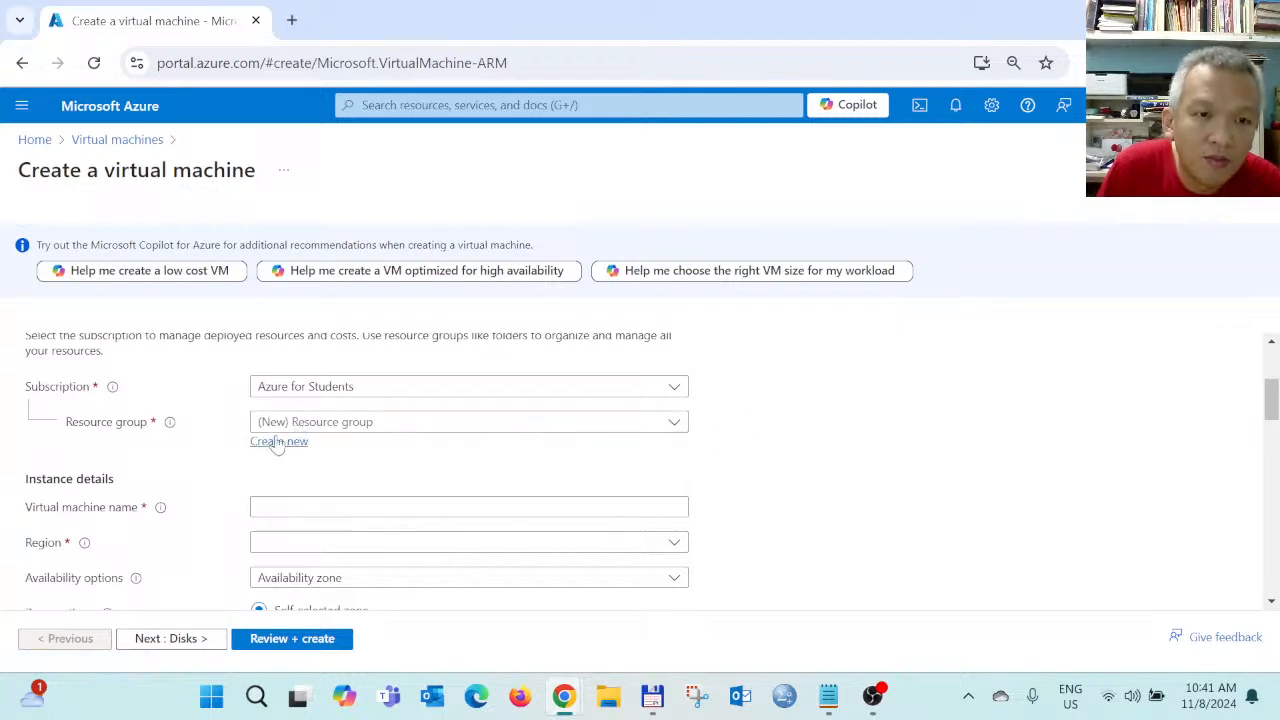
left_click(272, 445)
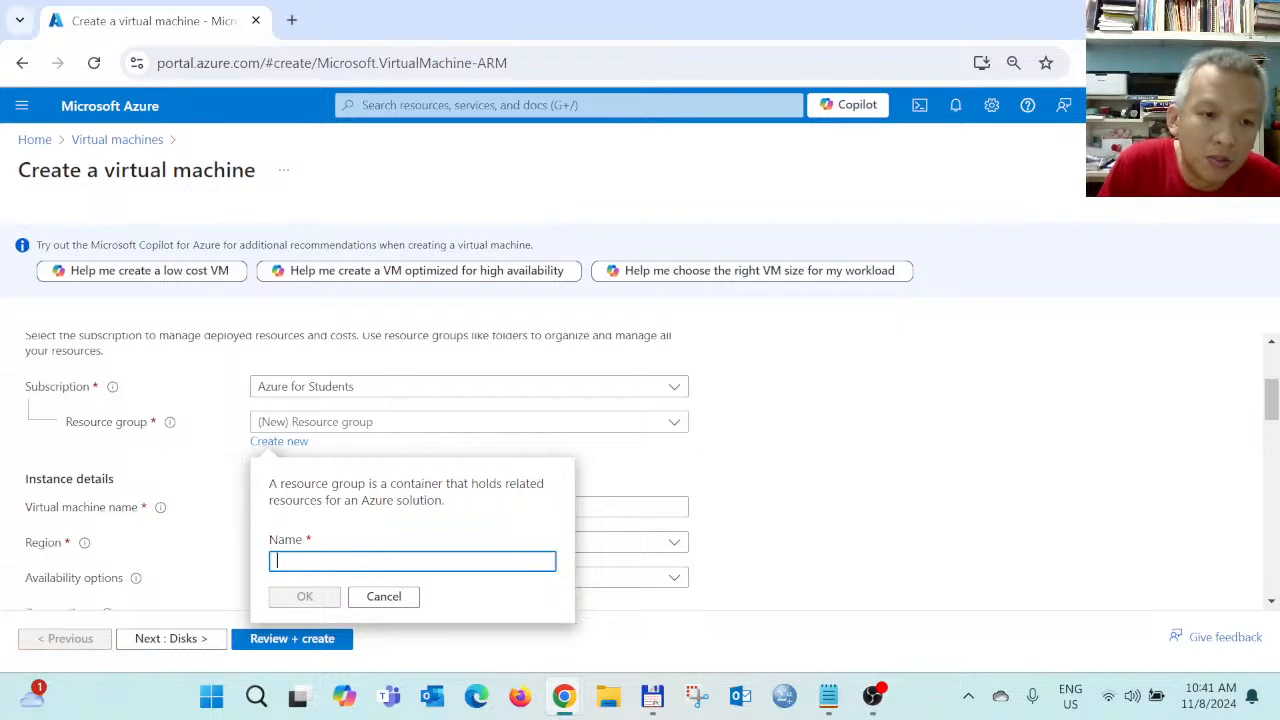
key("Caps_Lock")
type("T")
key("Caps_Lock")
type("esting")
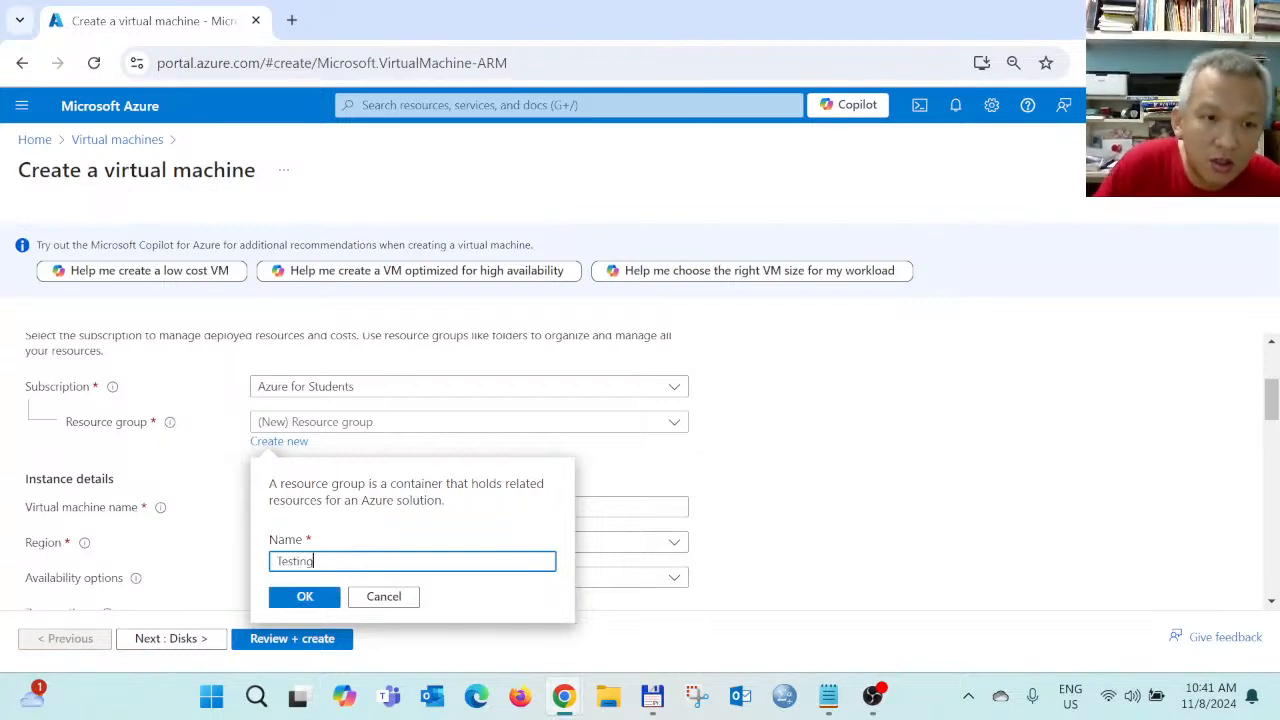
left_click(320, 598)
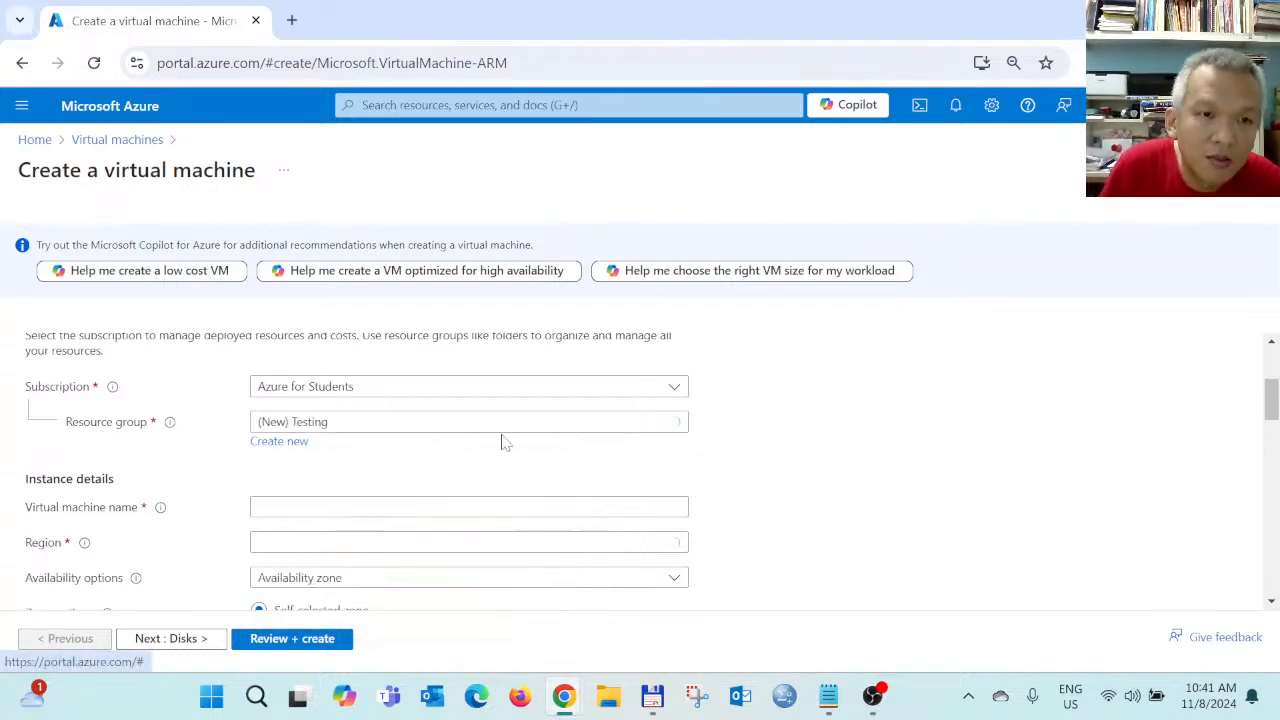
Name the virtual machine UbuntuTesting
left_click(344, 505)
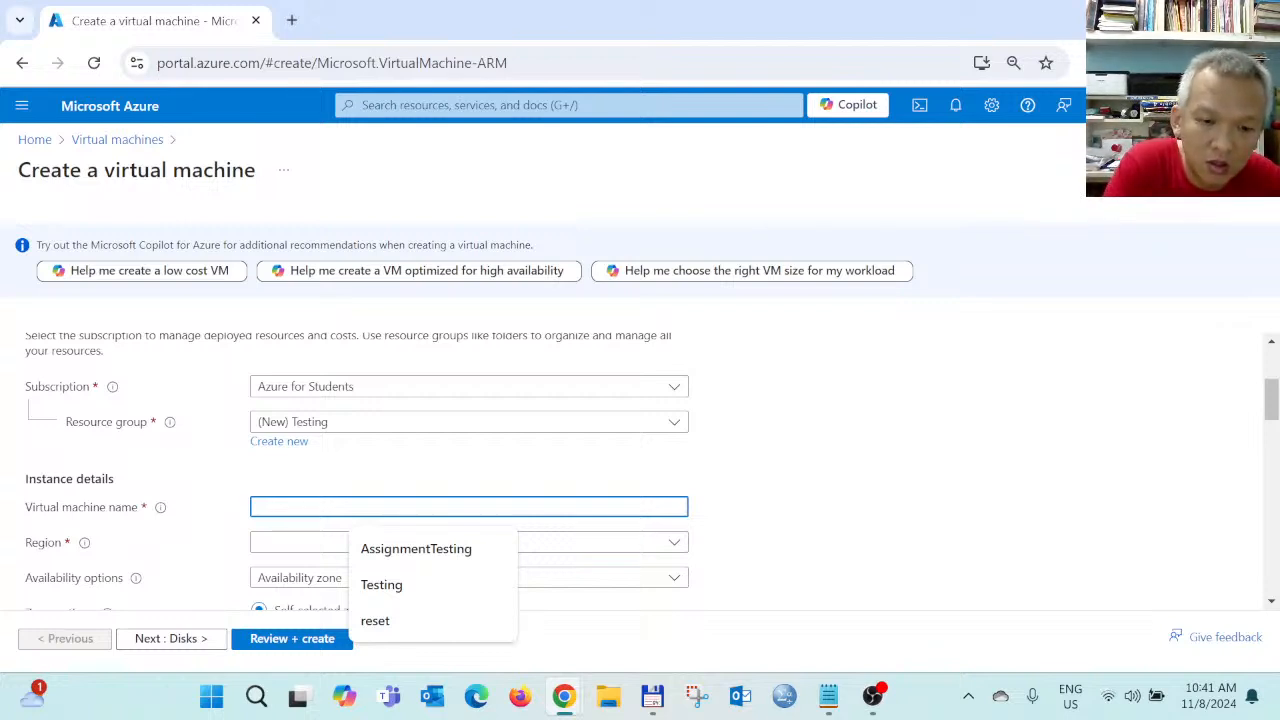
key("Caps_Lock")
type("U")
key("Caps_Lock")
type("buntu")
key("Caps_Lock")
type("T")
key("Caps_Lock")
type("esting")
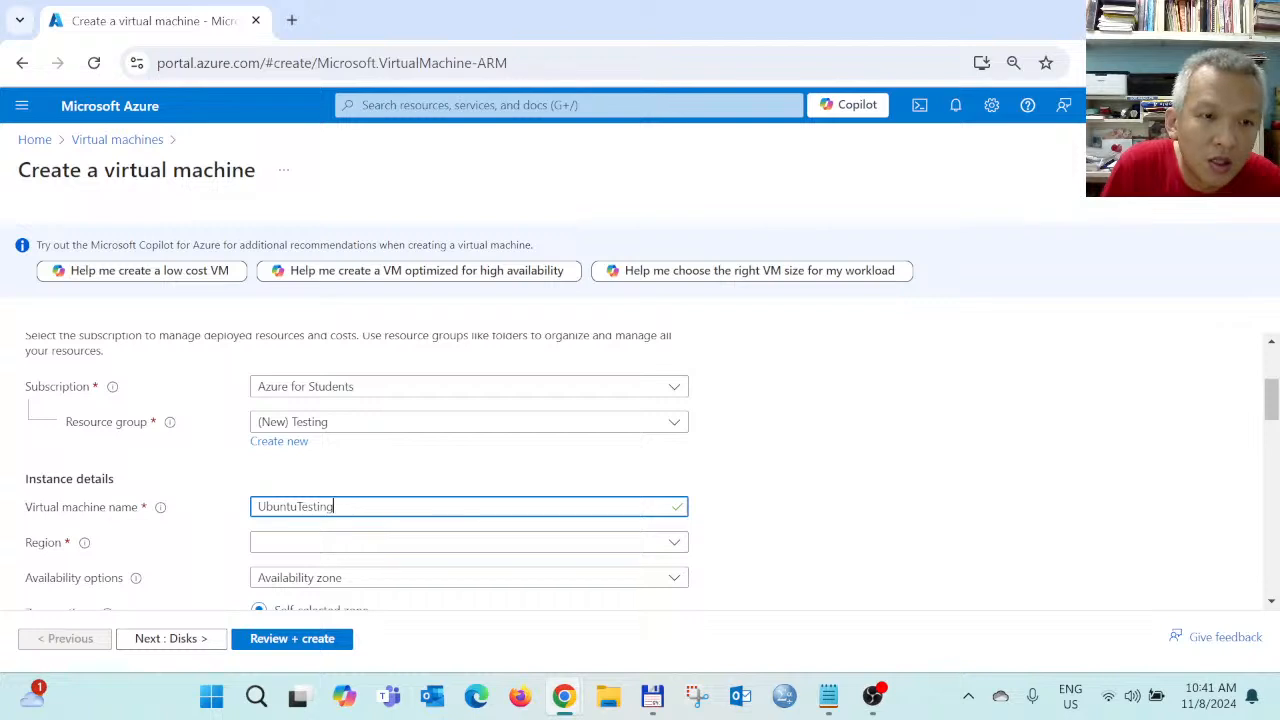
Pick (Asia Pacific) East Asia from the region list, keeping it after a second look
left_click(290, 548)
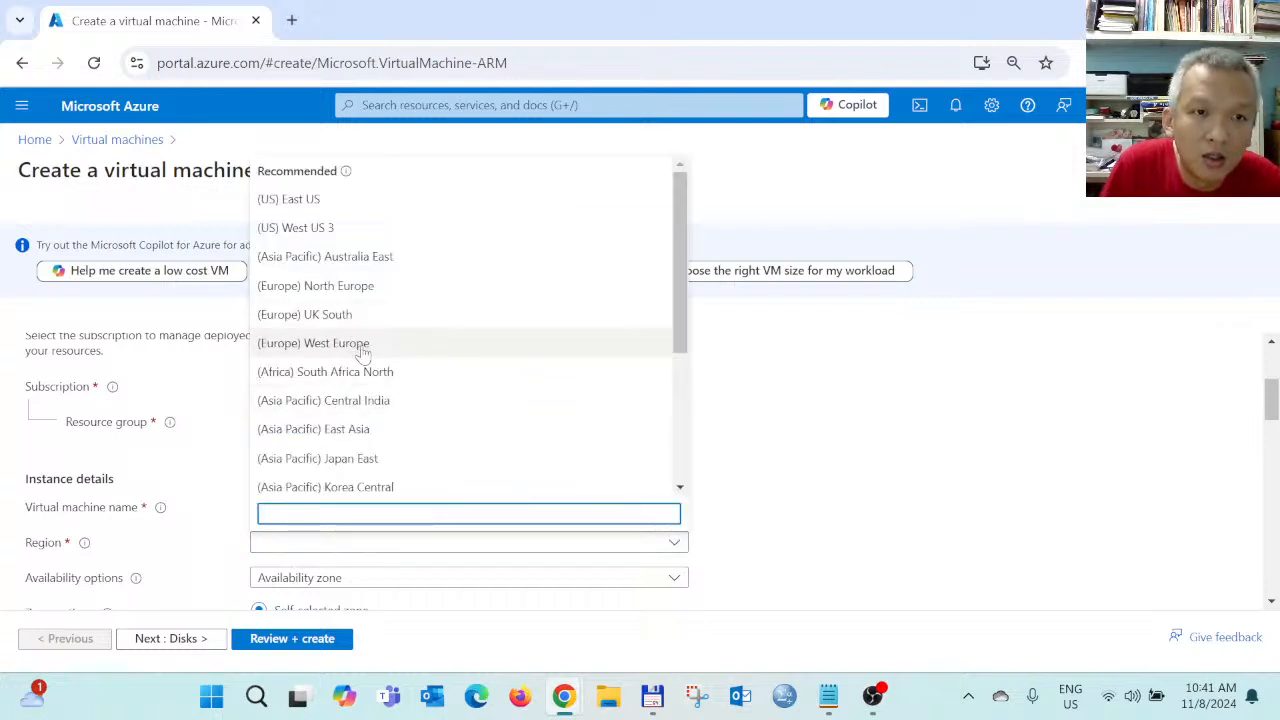
scroll(362, 352, "down", 1)
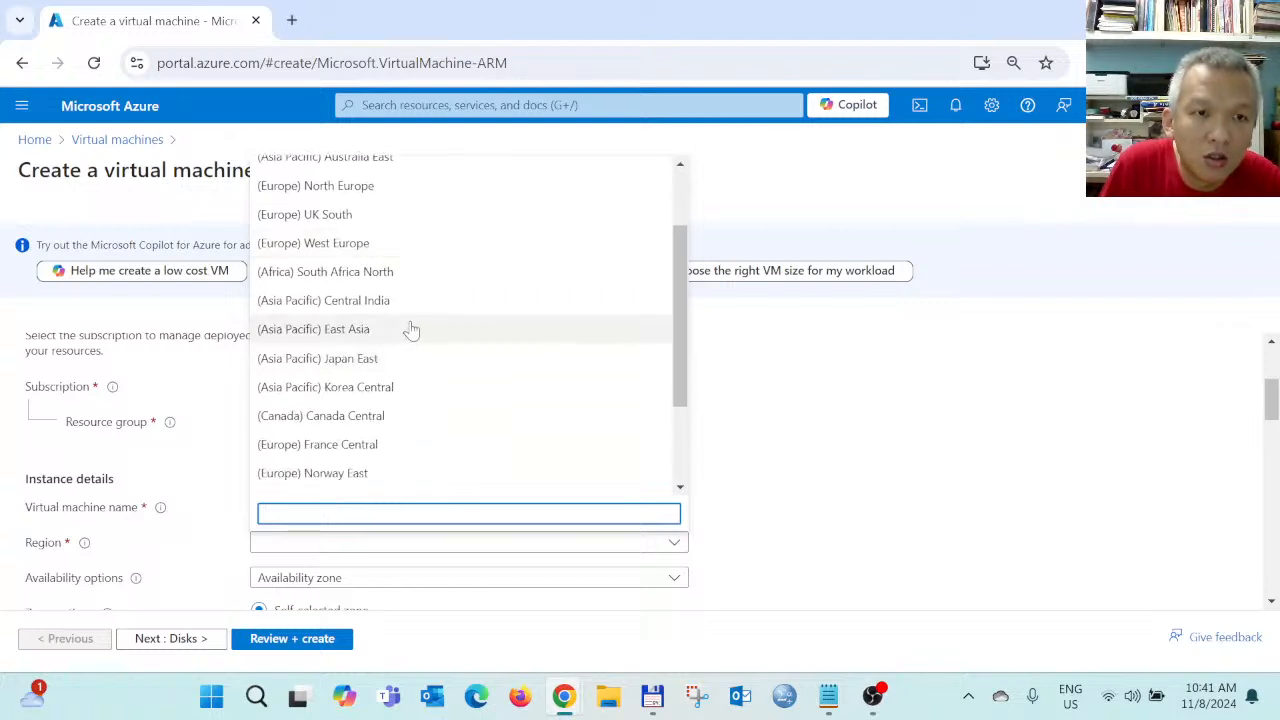
scroll(408, 330, "down", 1)
scroll(408, 330, "down", 1)
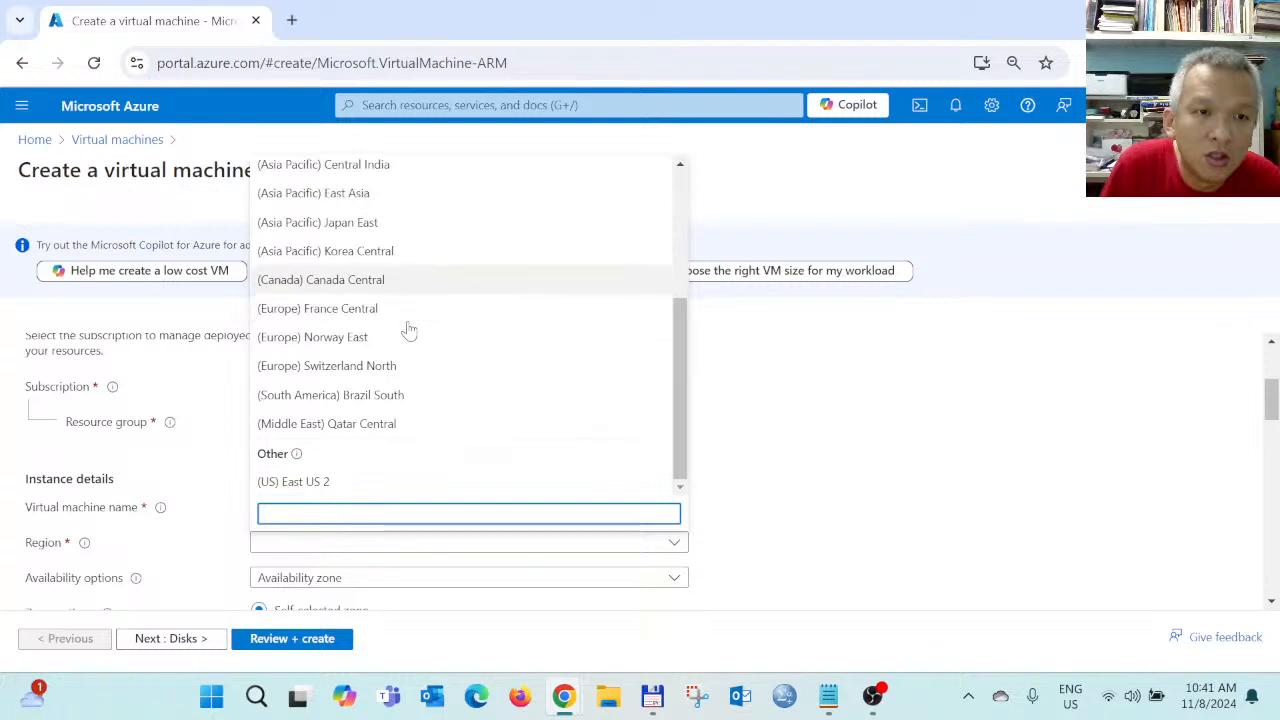
scroll(400, 350, "up", 1)
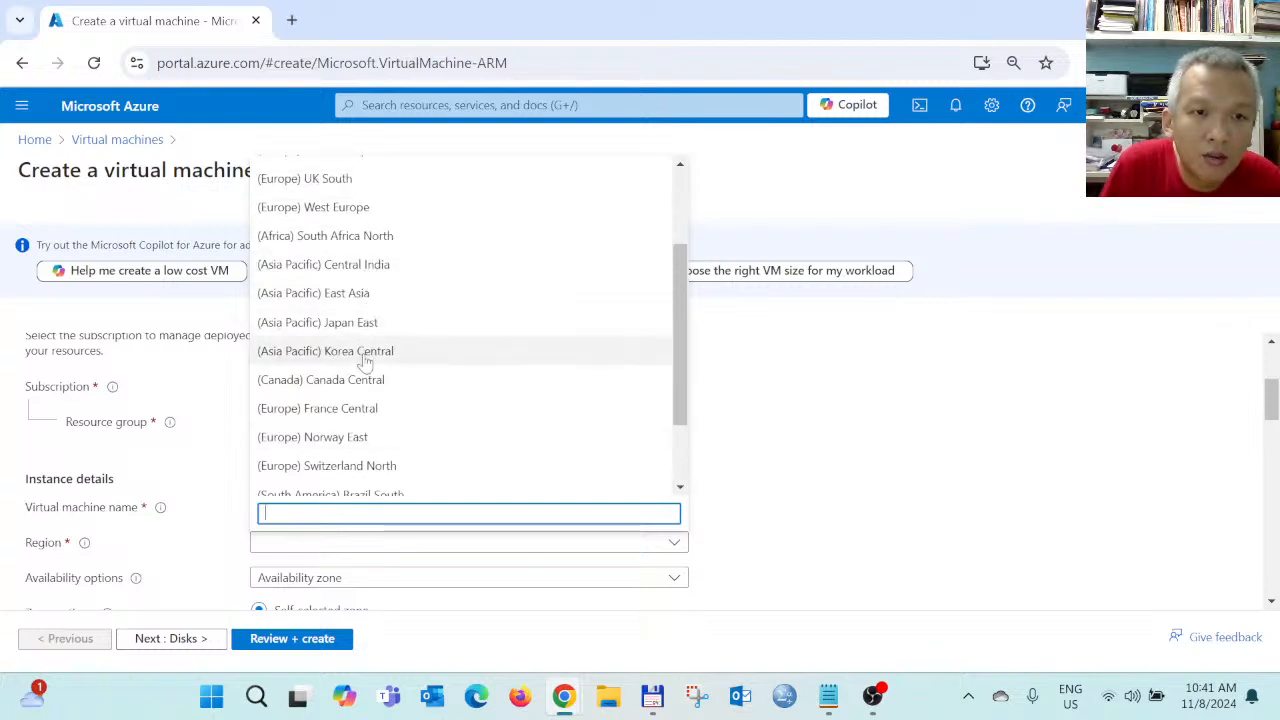
left_click(348, 293)
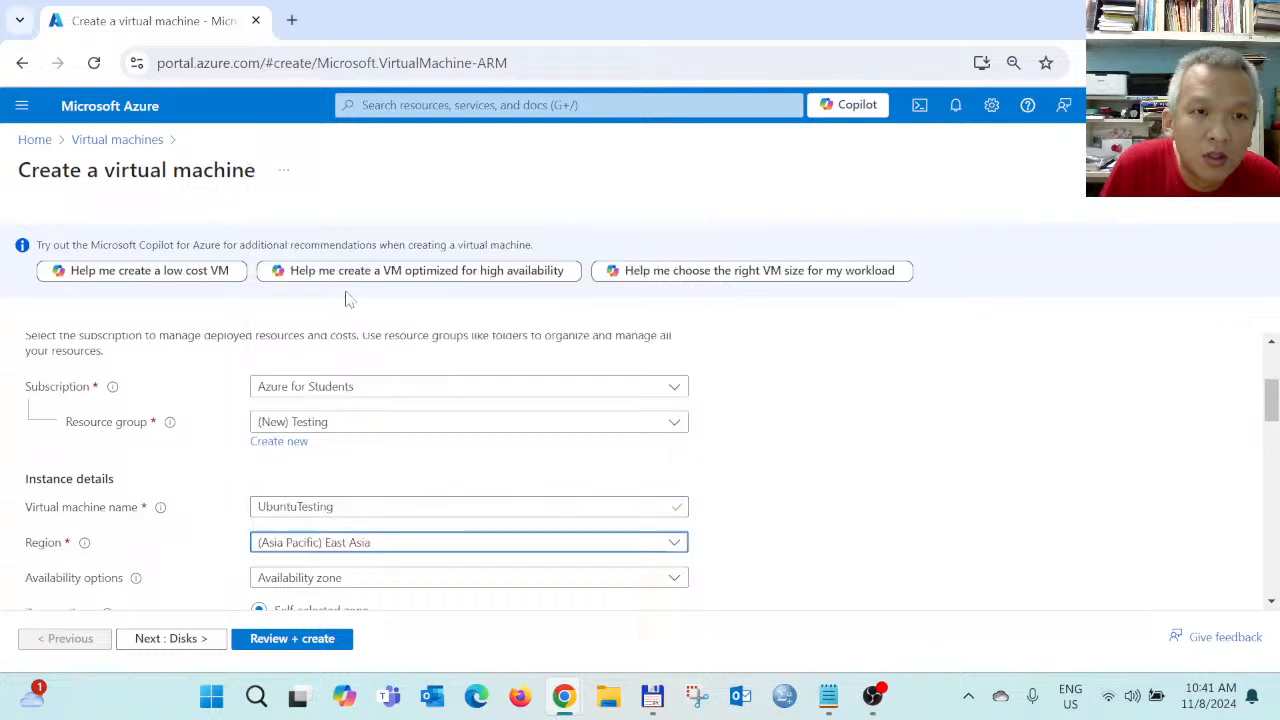
left_click(393, 548)
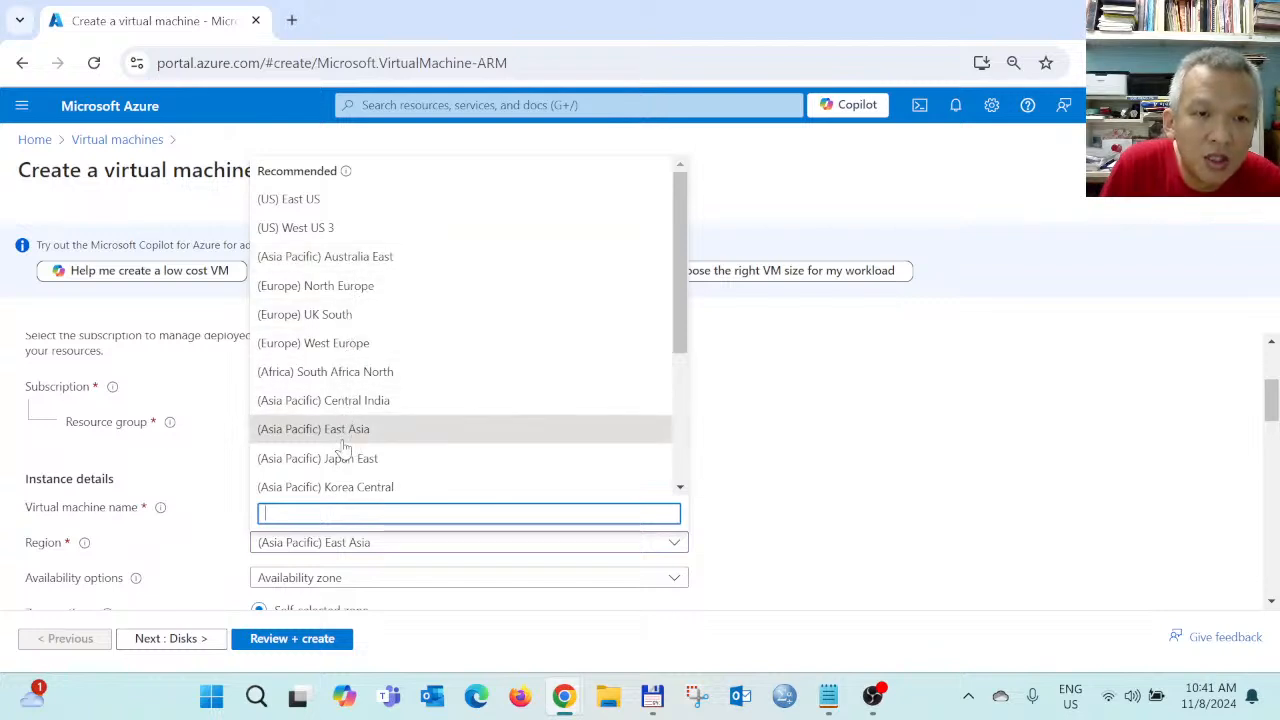
scroll(347, 453, "down", 2)
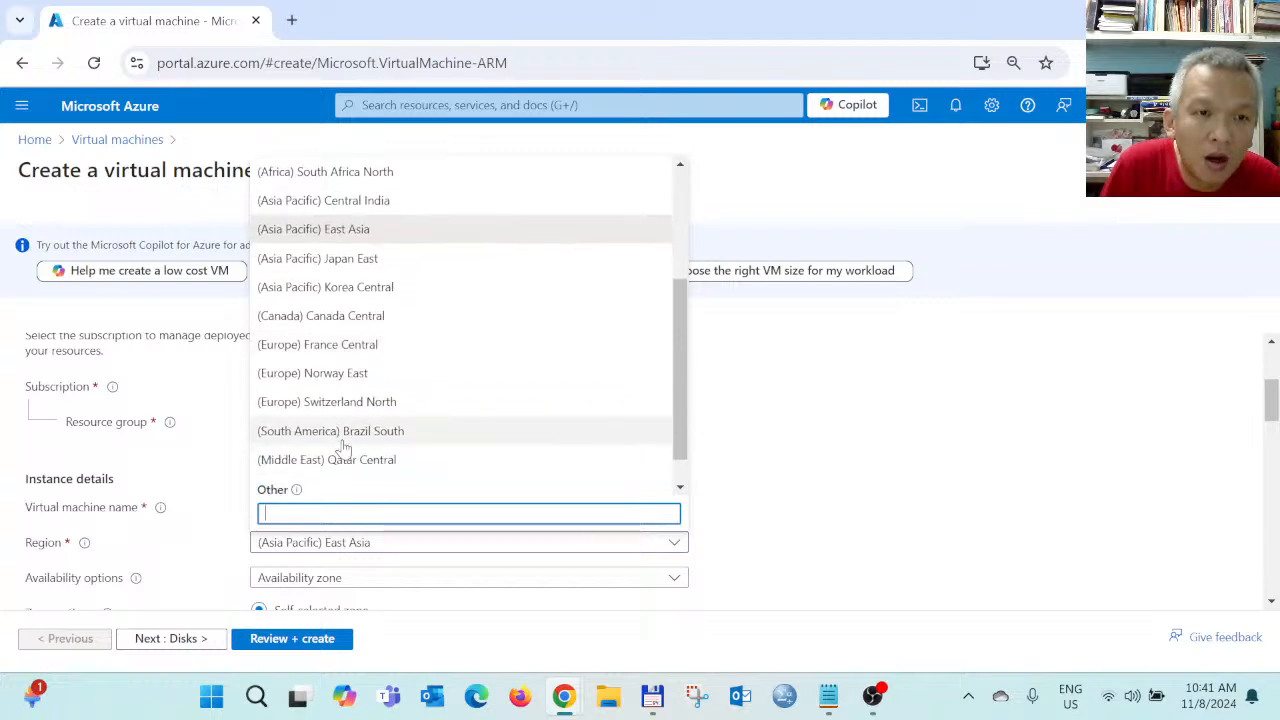
scroll(343, 458, "down", 1)
scroll(343, 476, "up", 1)
scroll(343, 472, "up", 2)
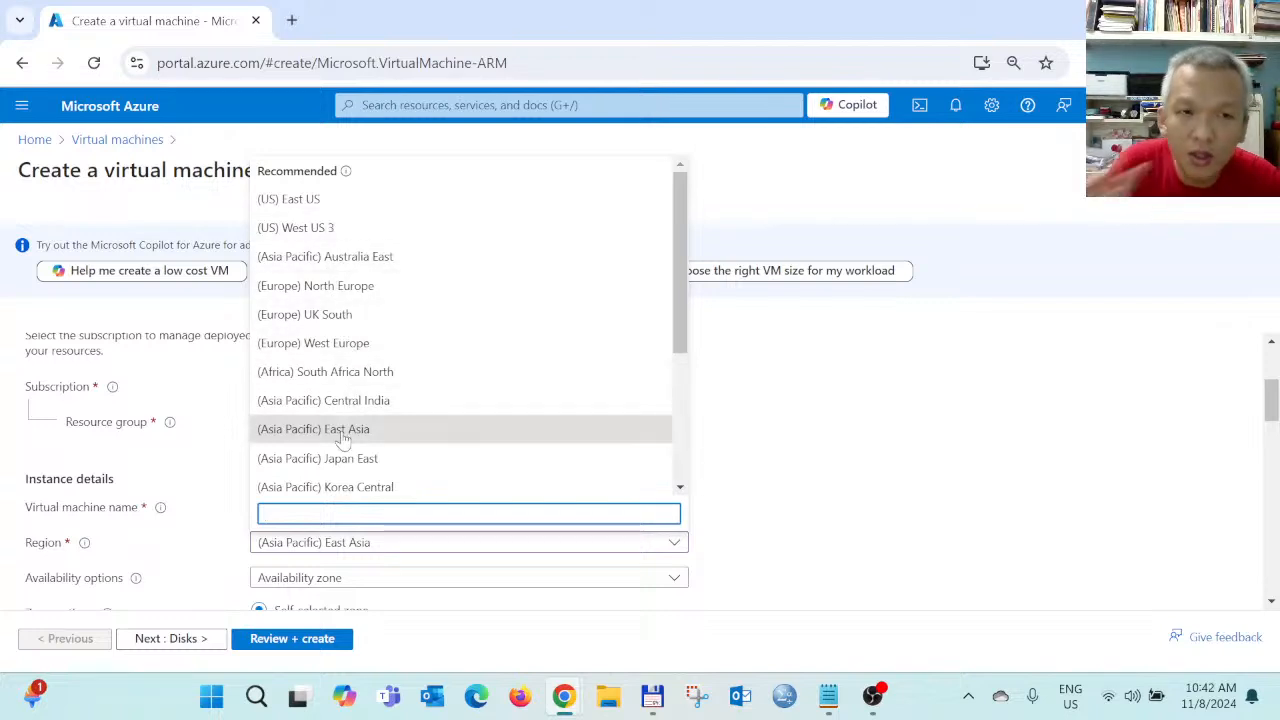
left_click(810, 468)
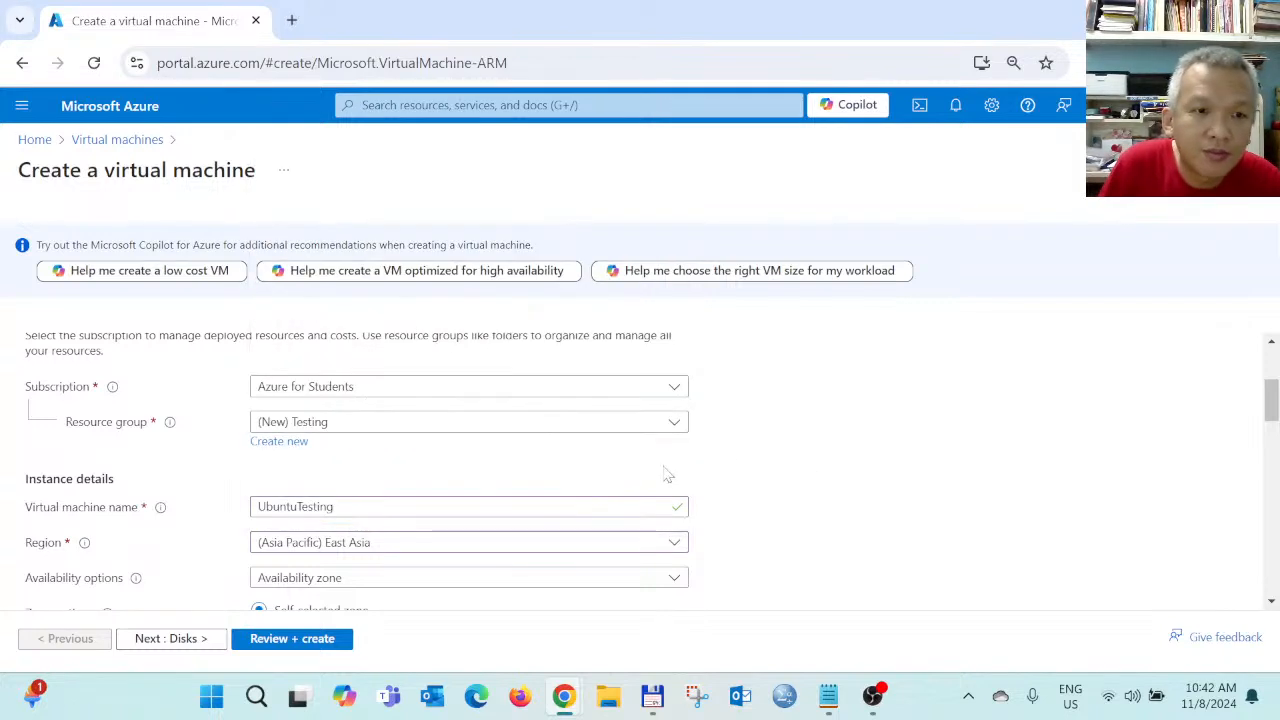
Keep Zone 1 as the VM's availability zone
scroll(640, 511, "down", 2)
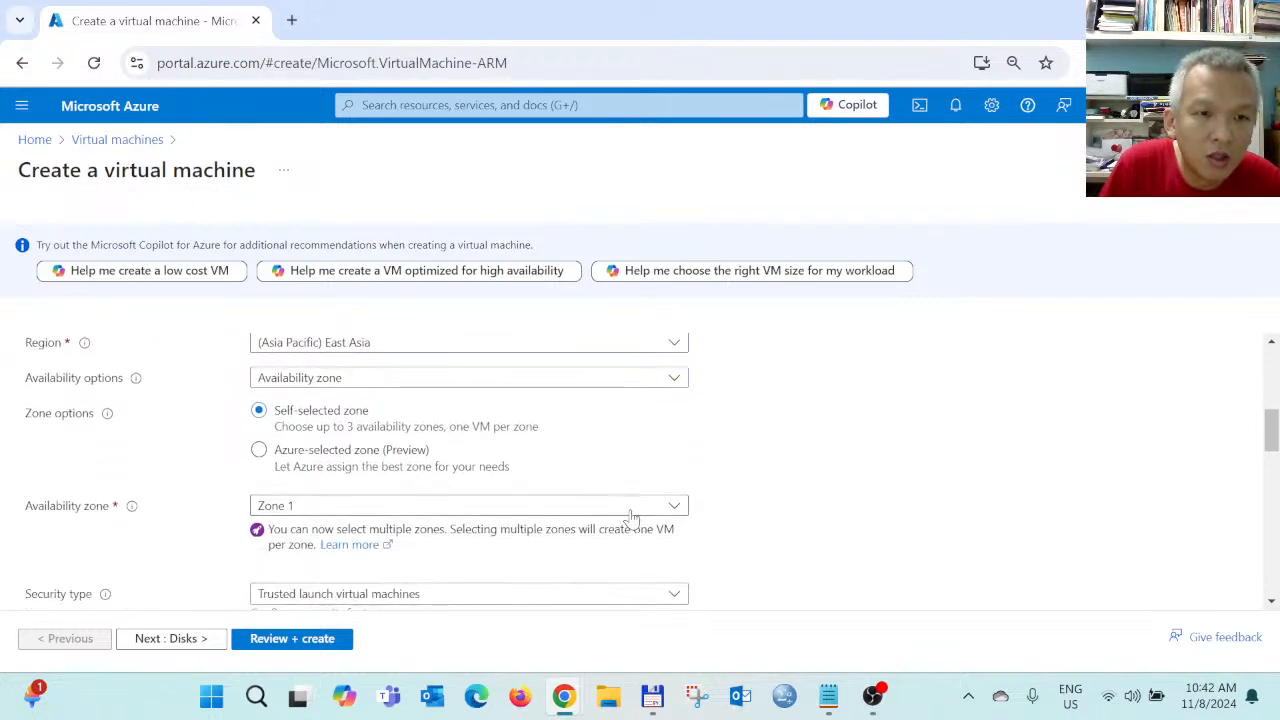
scroll(440, 432, "down", 1)
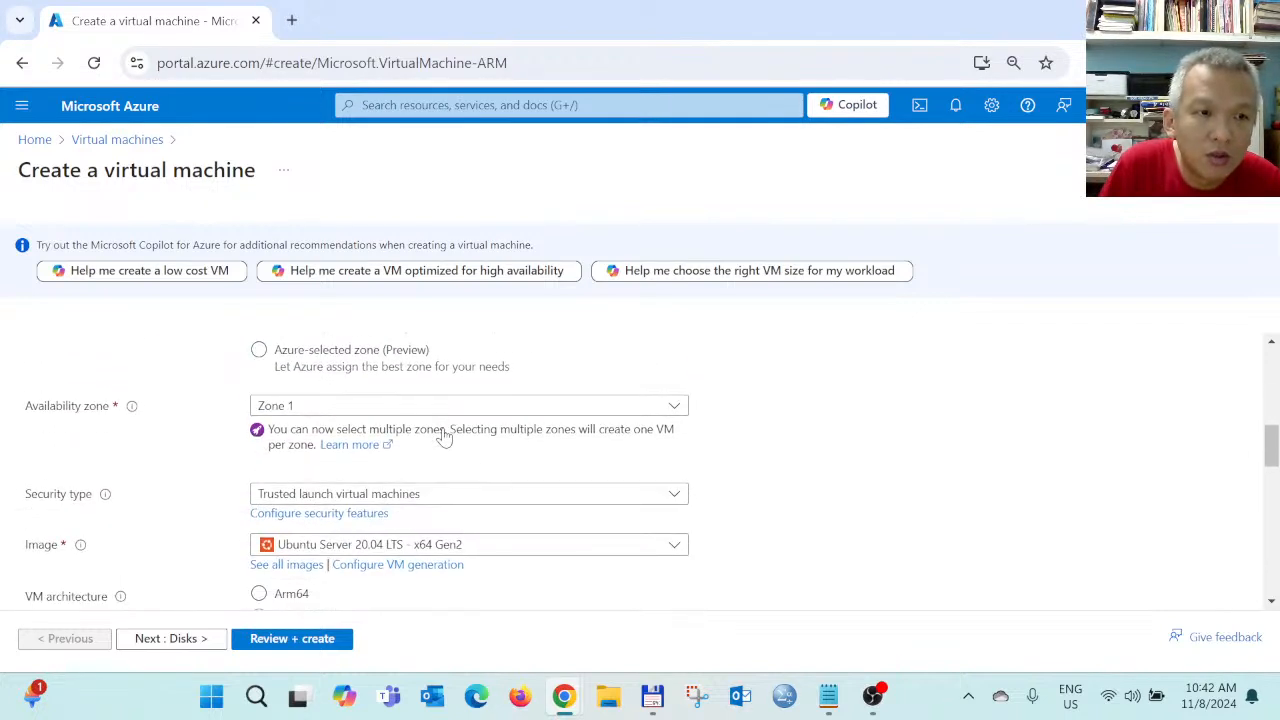
left_click(331, 406)
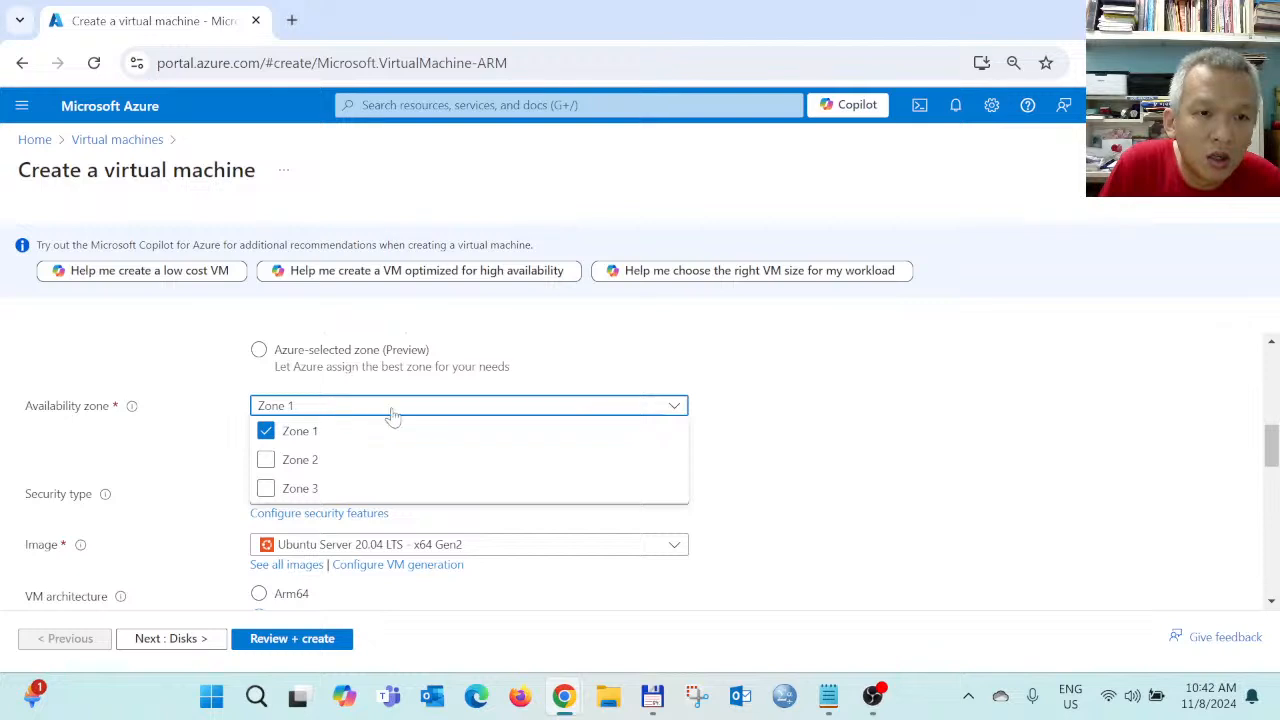
left_click(757, 448)
Open the full Select a VM size catalogue from the Size dropdown
scroll(757, 448, "up", 1)
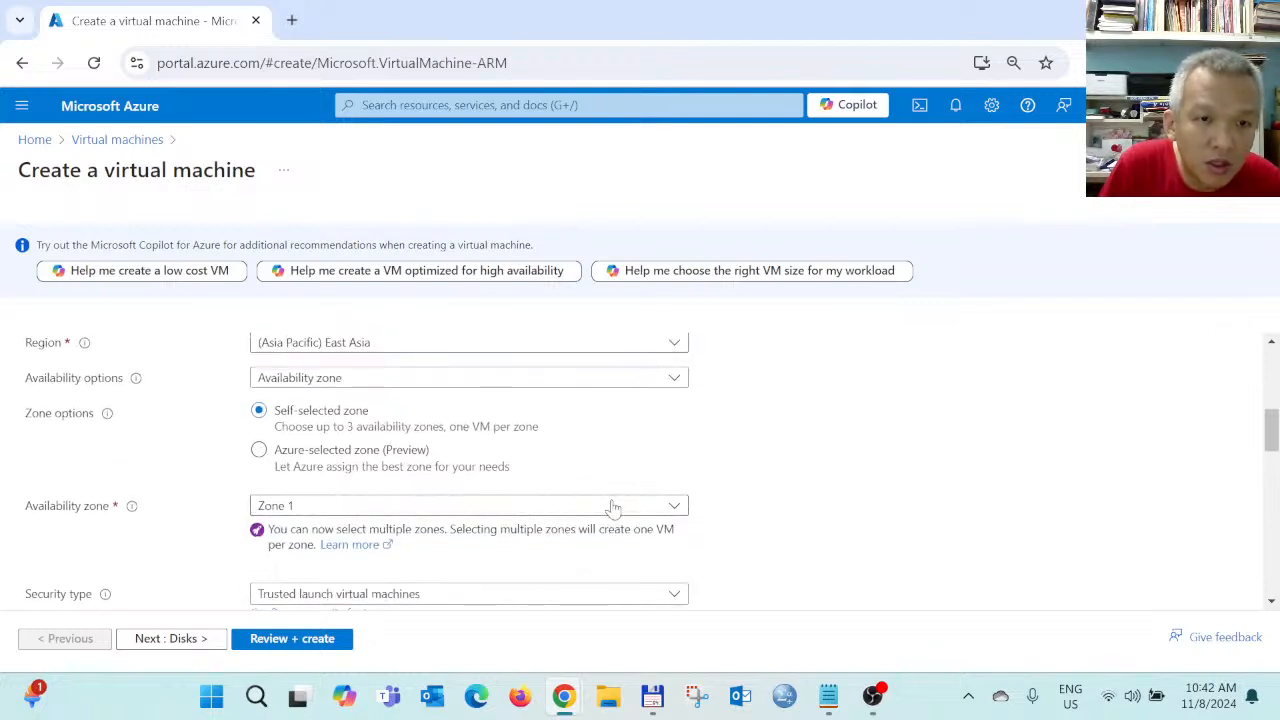
scroll(612, 506, "down", 1)
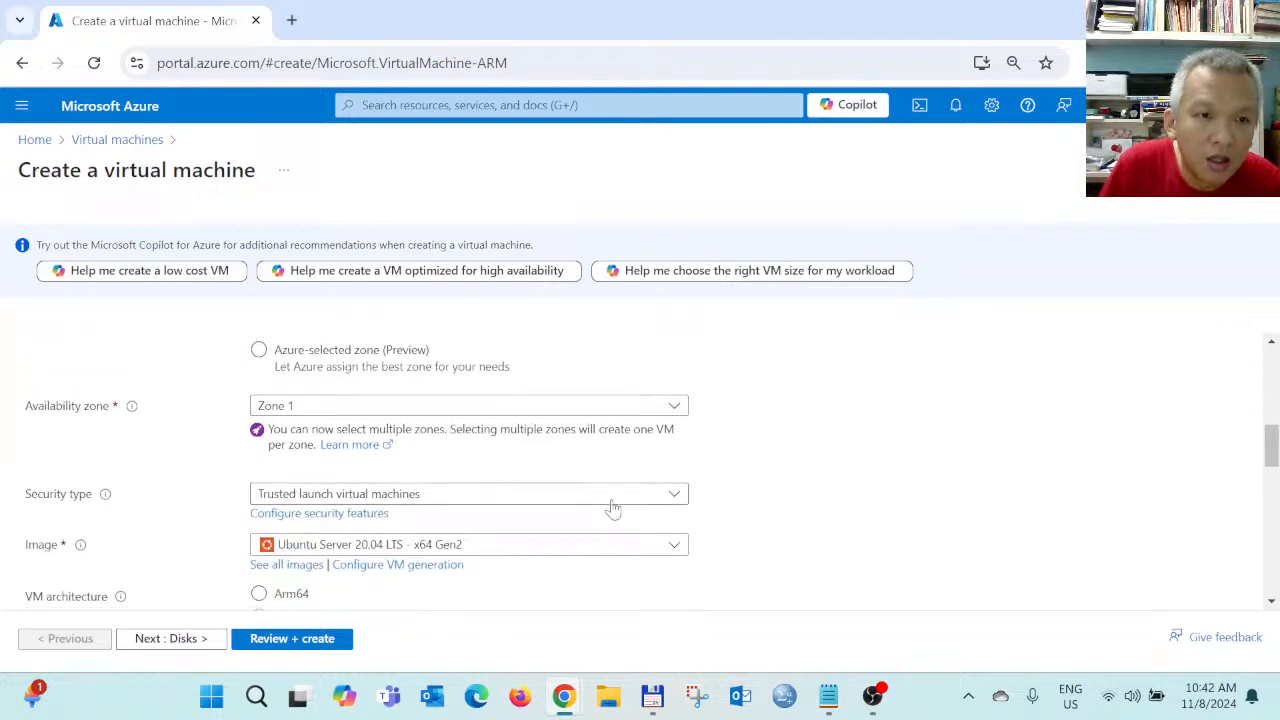
scroll(612, 508, "down", 1)
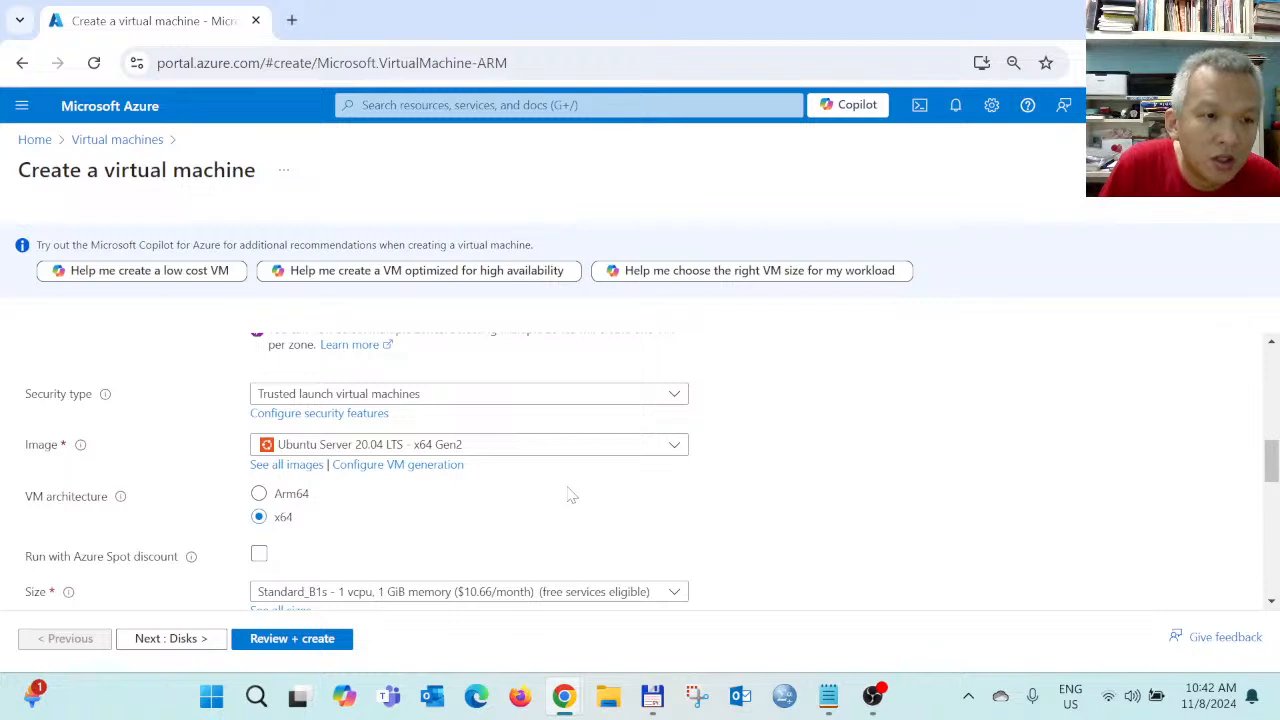
scroll(568, 494, "down", 1)
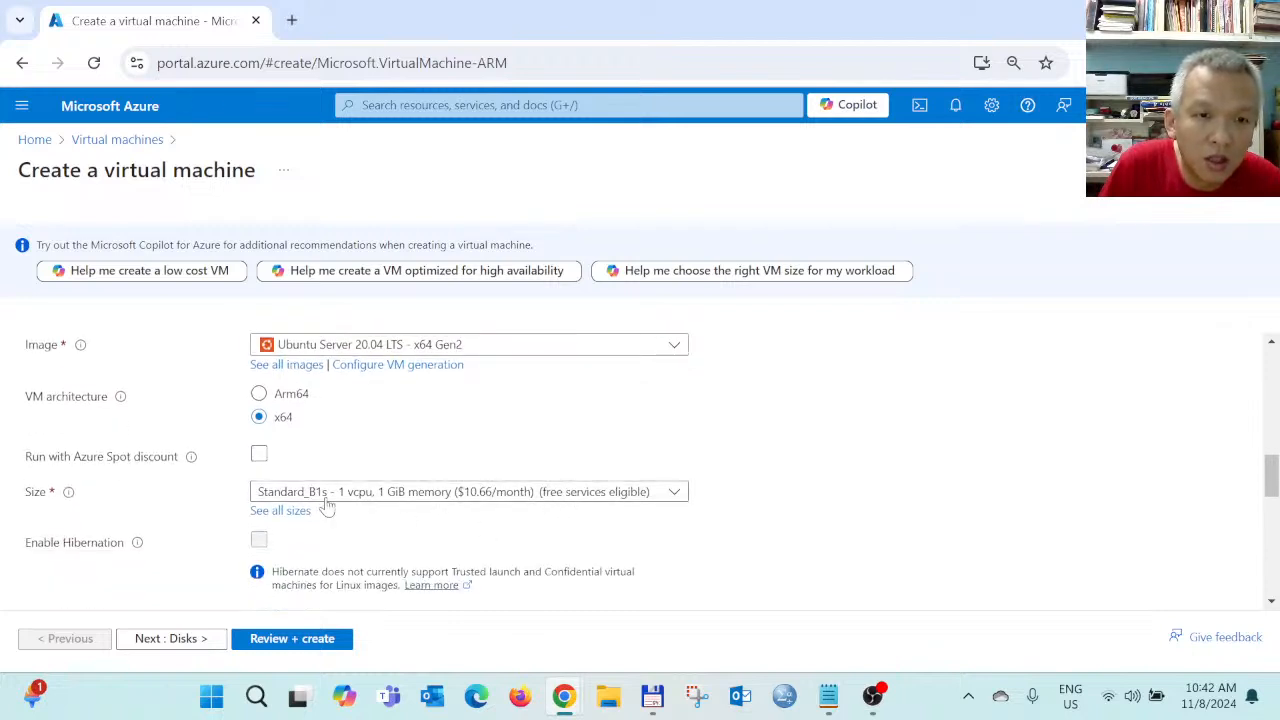
left_click(476, 500)
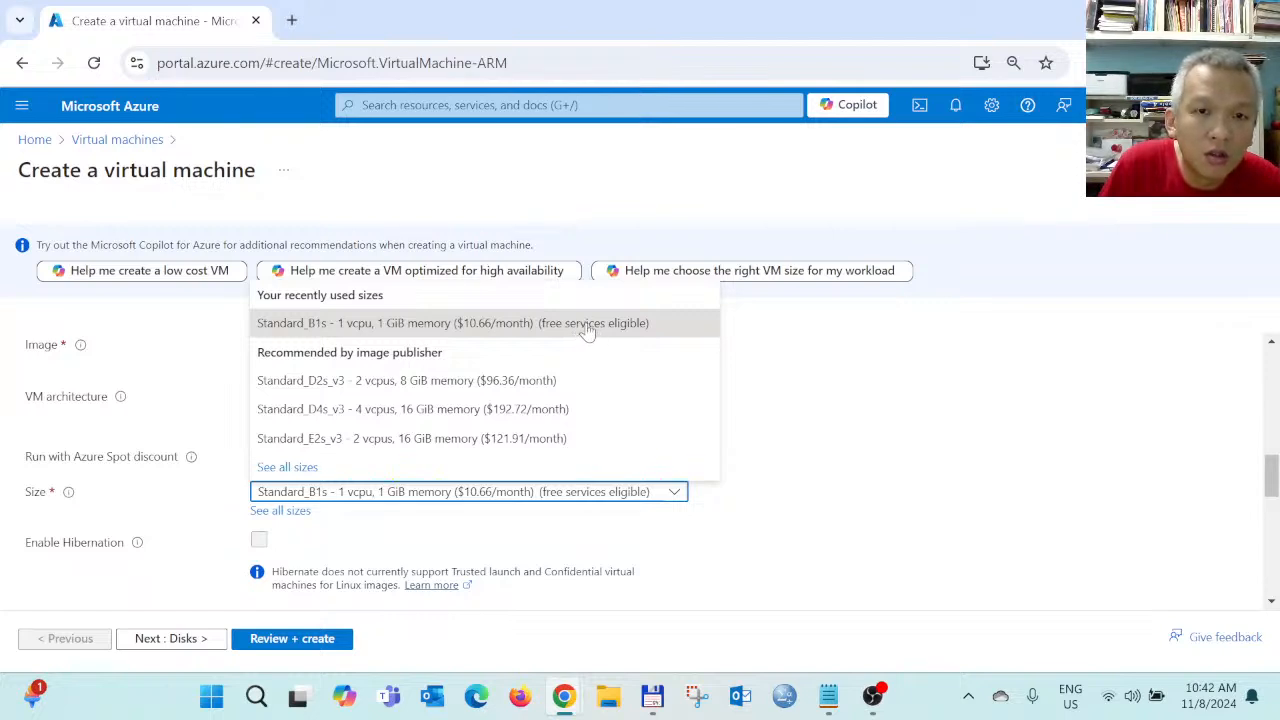
left_click(287, 467)
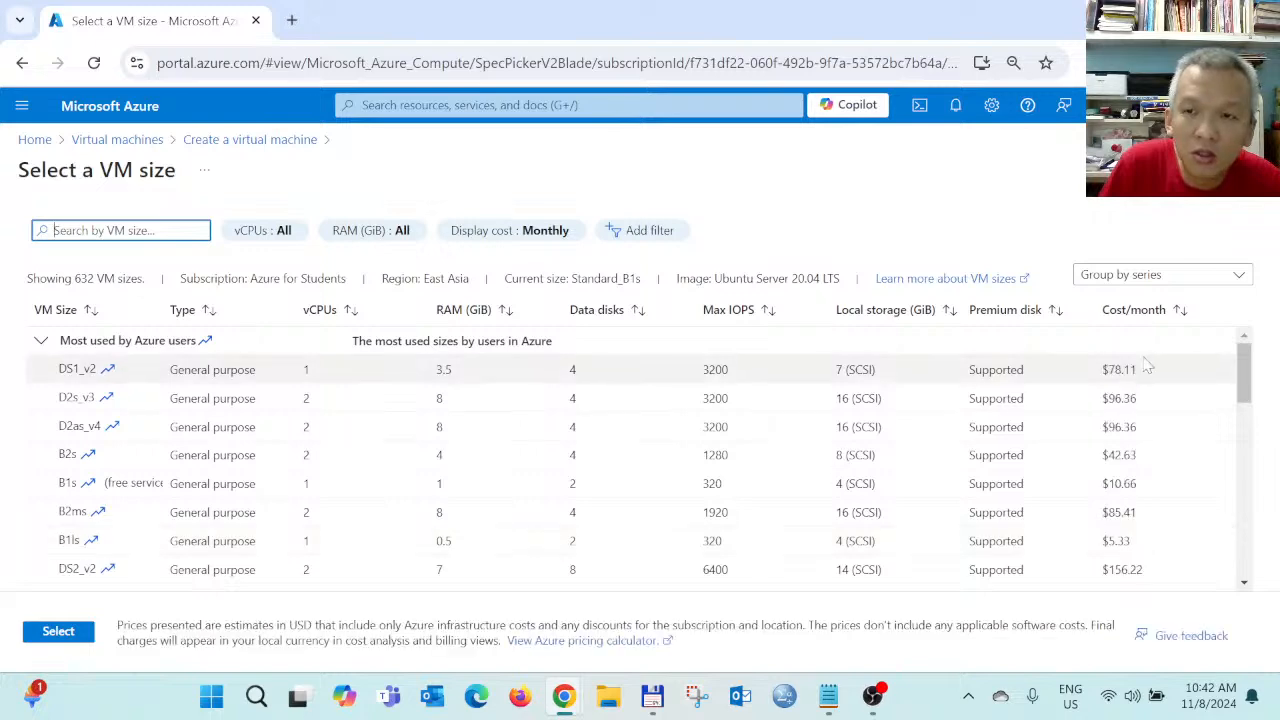
Browse the size catalogue, keeping grouping by series, then go back to the creation form
scroll(1093, 541, "down", 5)
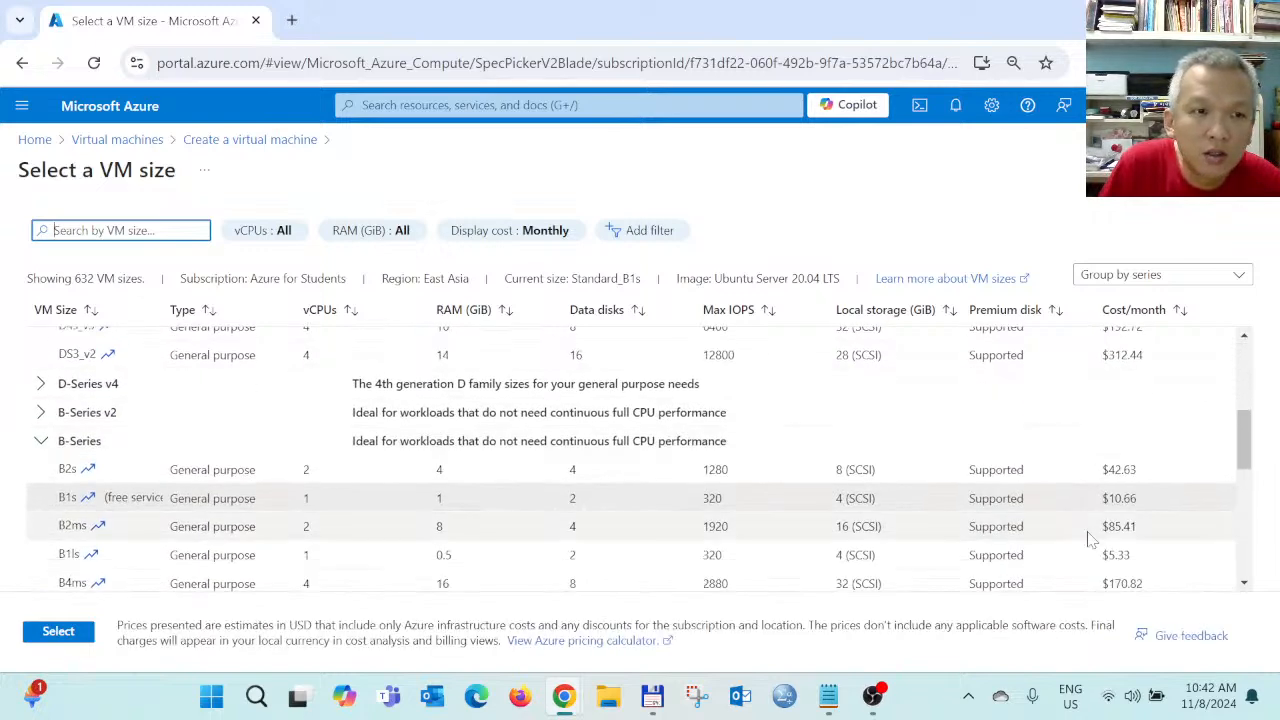
scroll(1091, 540, "down", 2)
scroll(1090, 540, "down", 8)
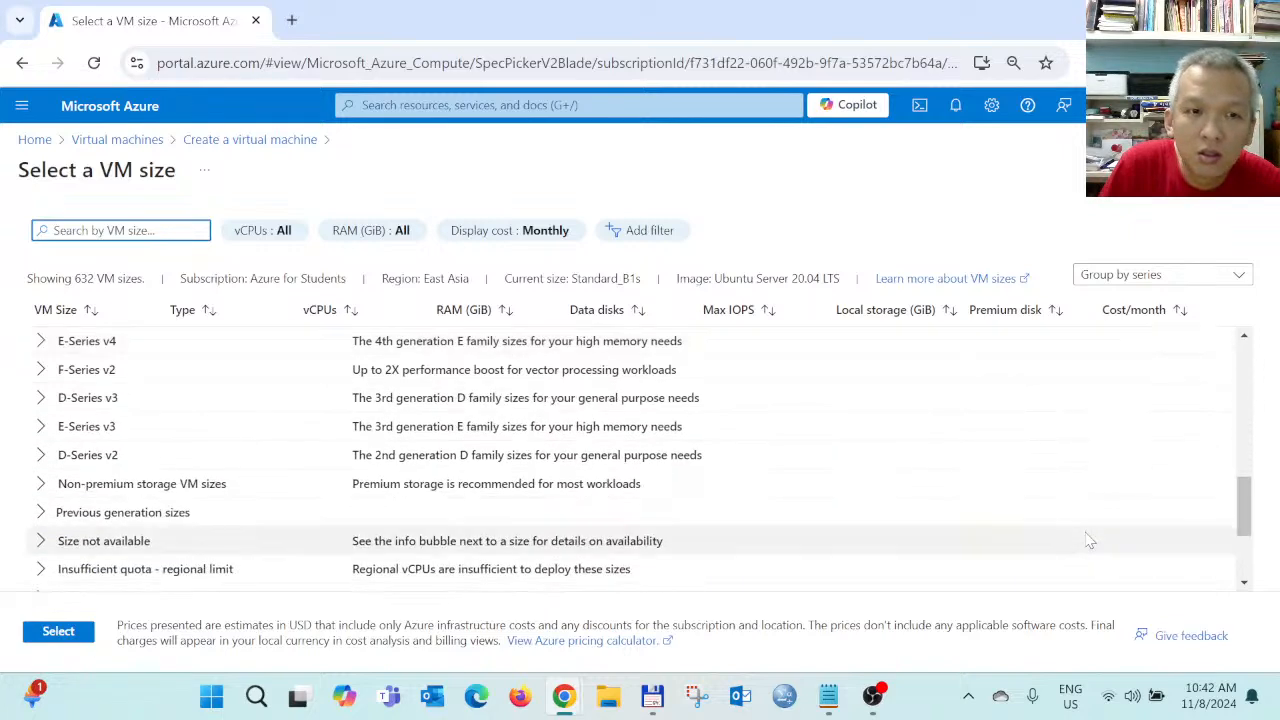
scroll(1090, 541, "up", 15)
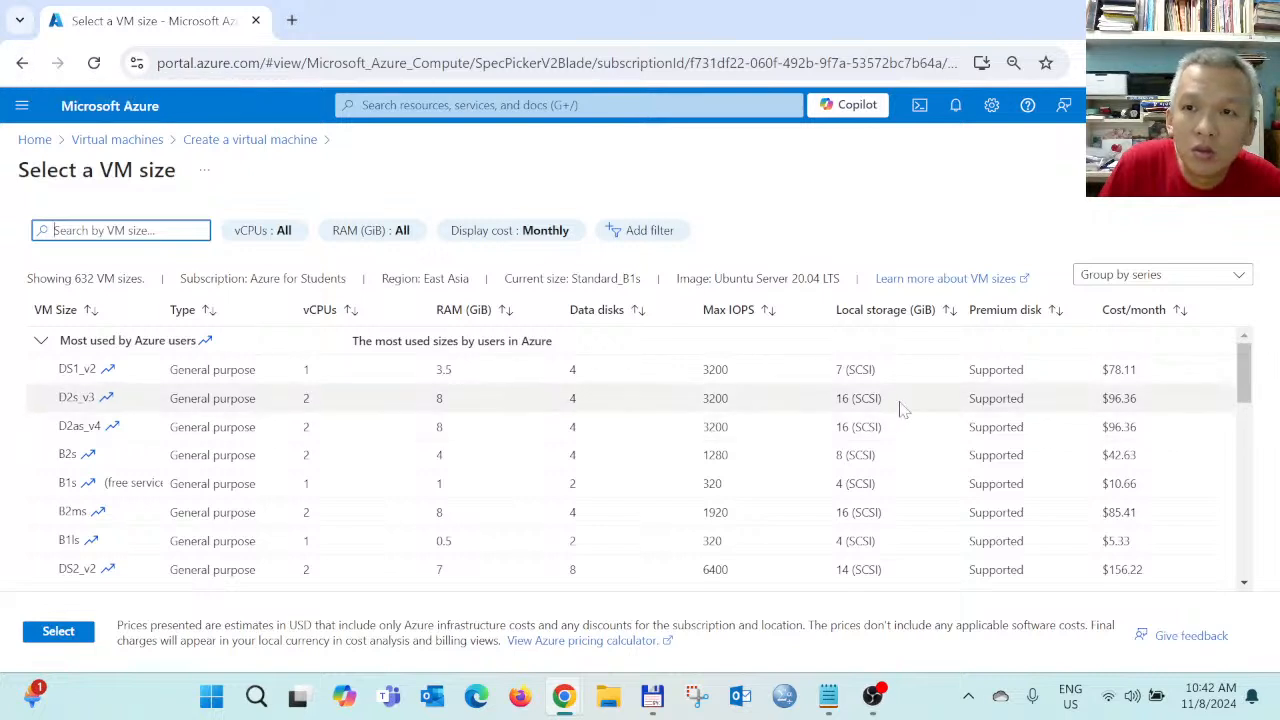
left_click(1100, 280)
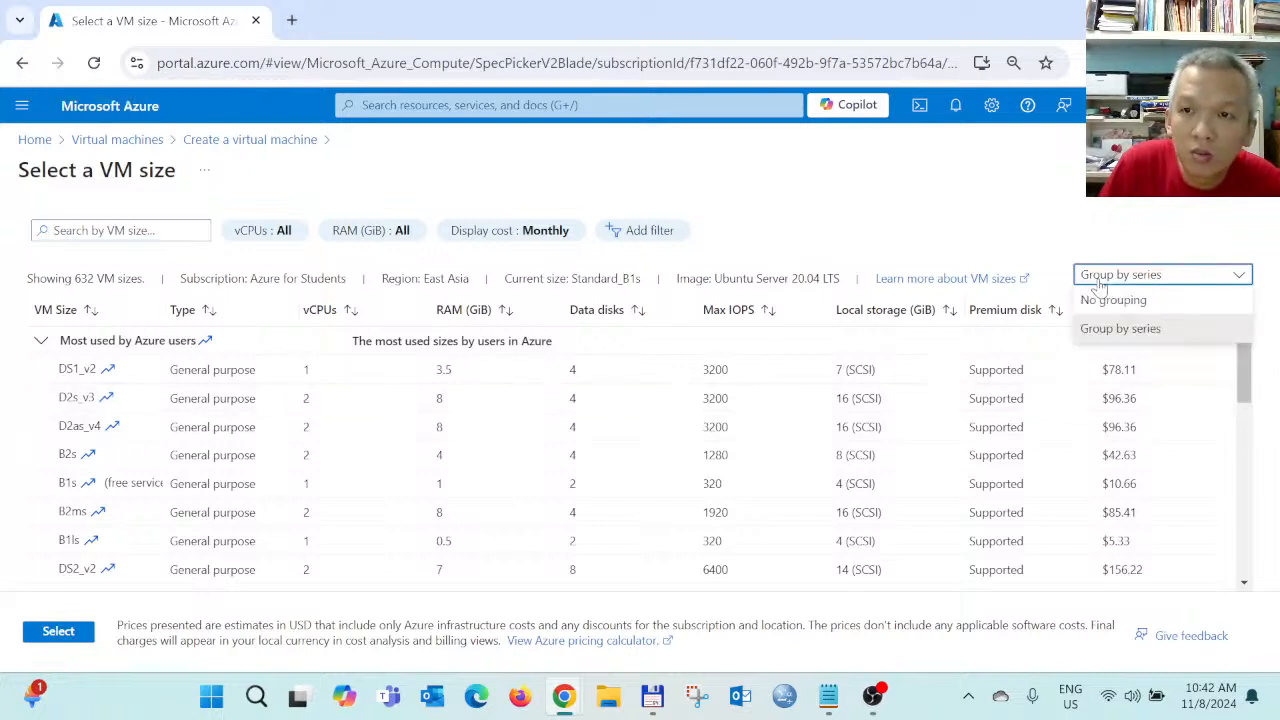
left_click(1099, 283)
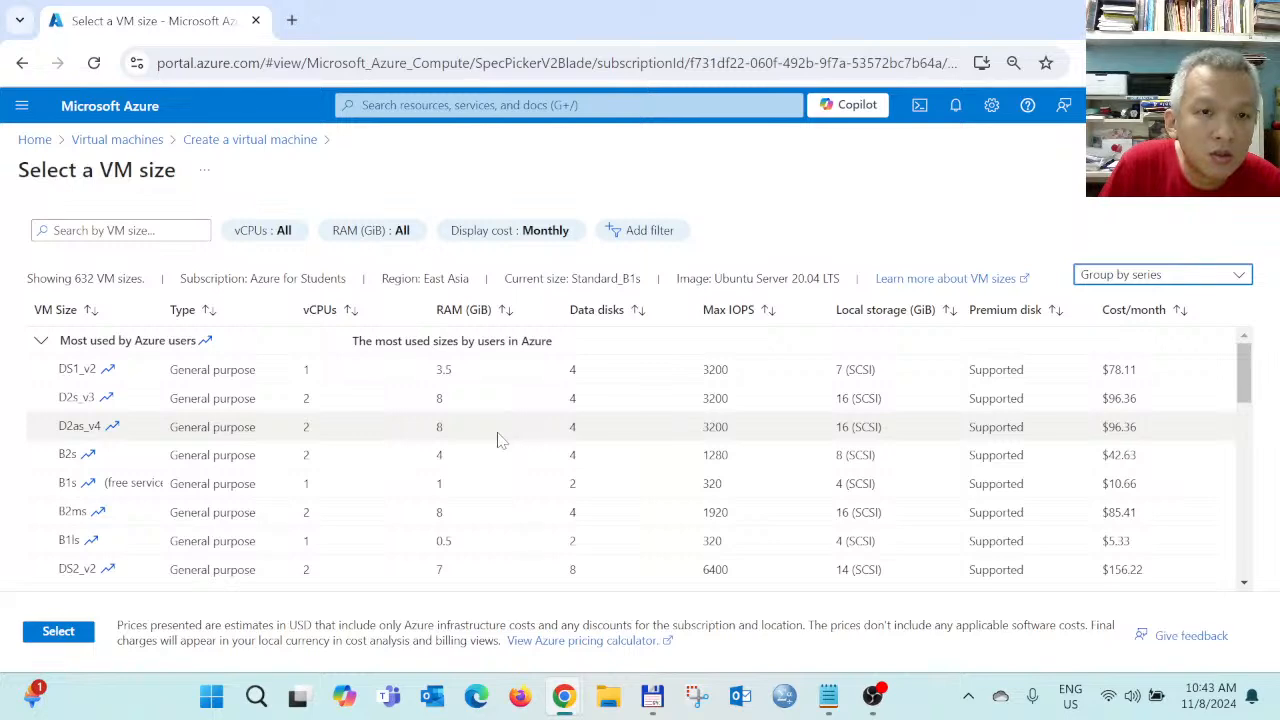
scroll(500, 440, "down", 10)
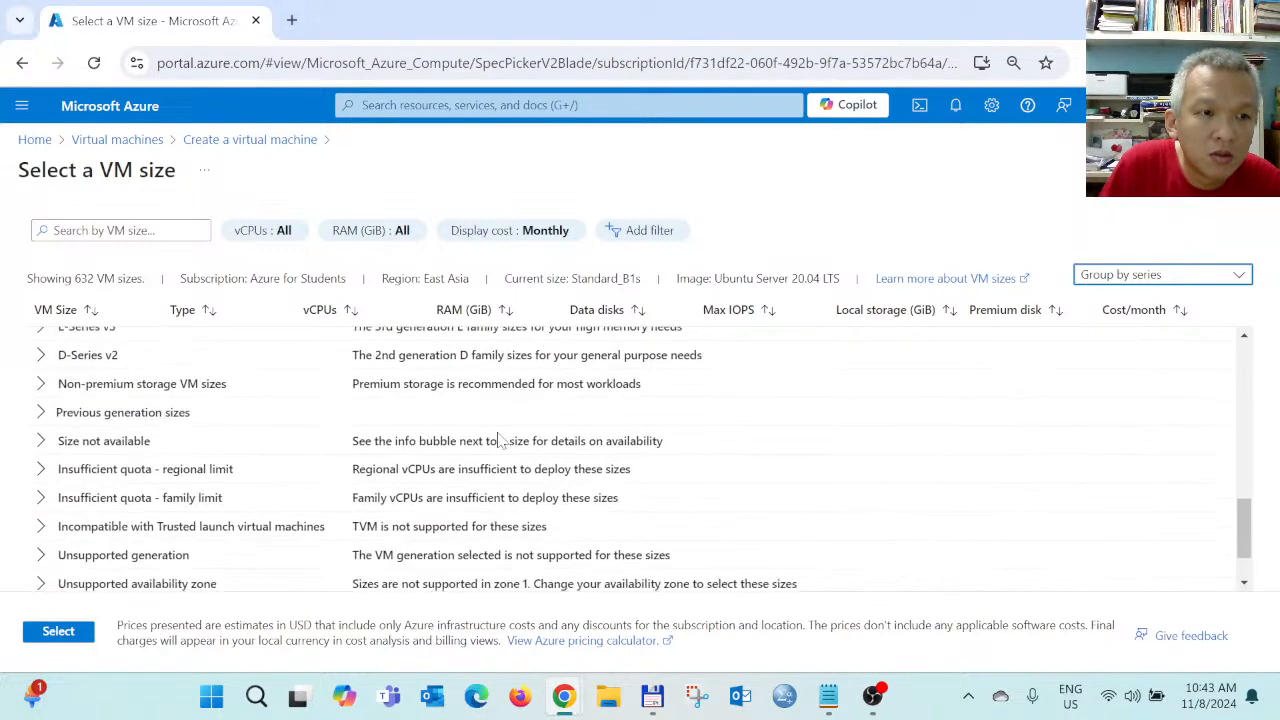
scroll(500, 440, "down", 2)
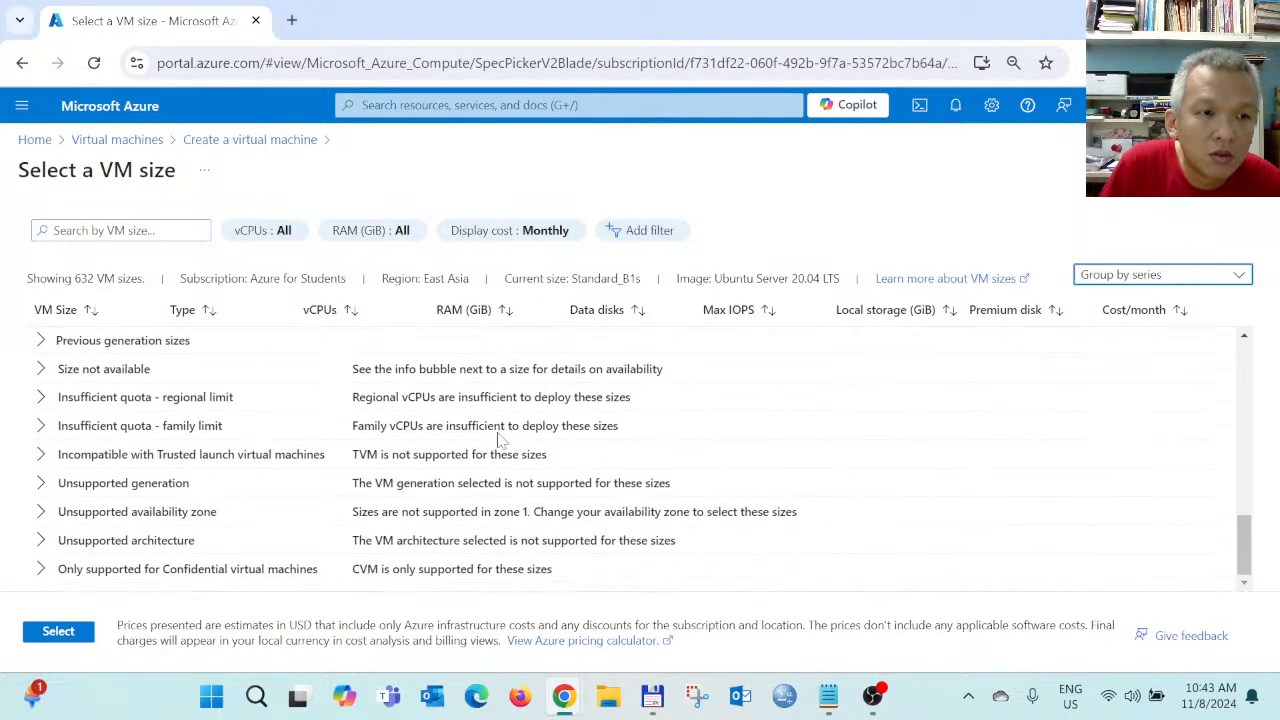
left_click(22, 62)
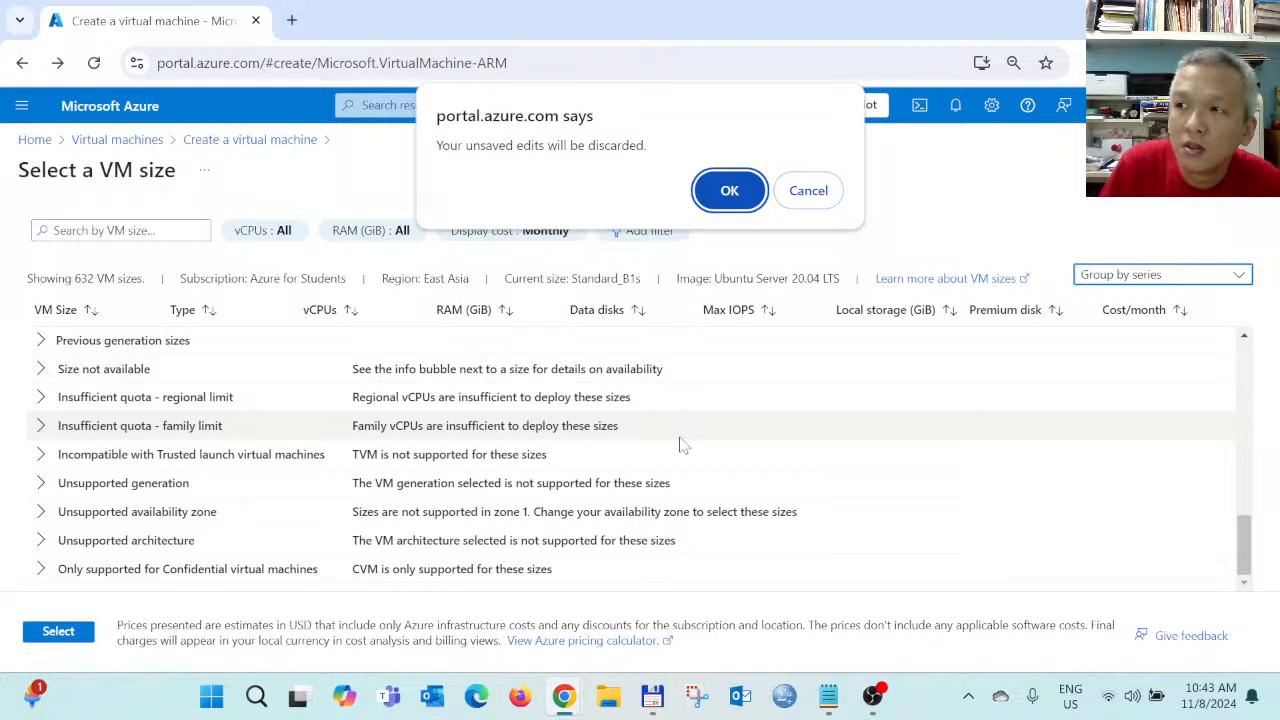
Discard unsaved edits and choose the existing ICT171 resource group
left_click(729, 195)
scroll(729, 463, "down", 3)
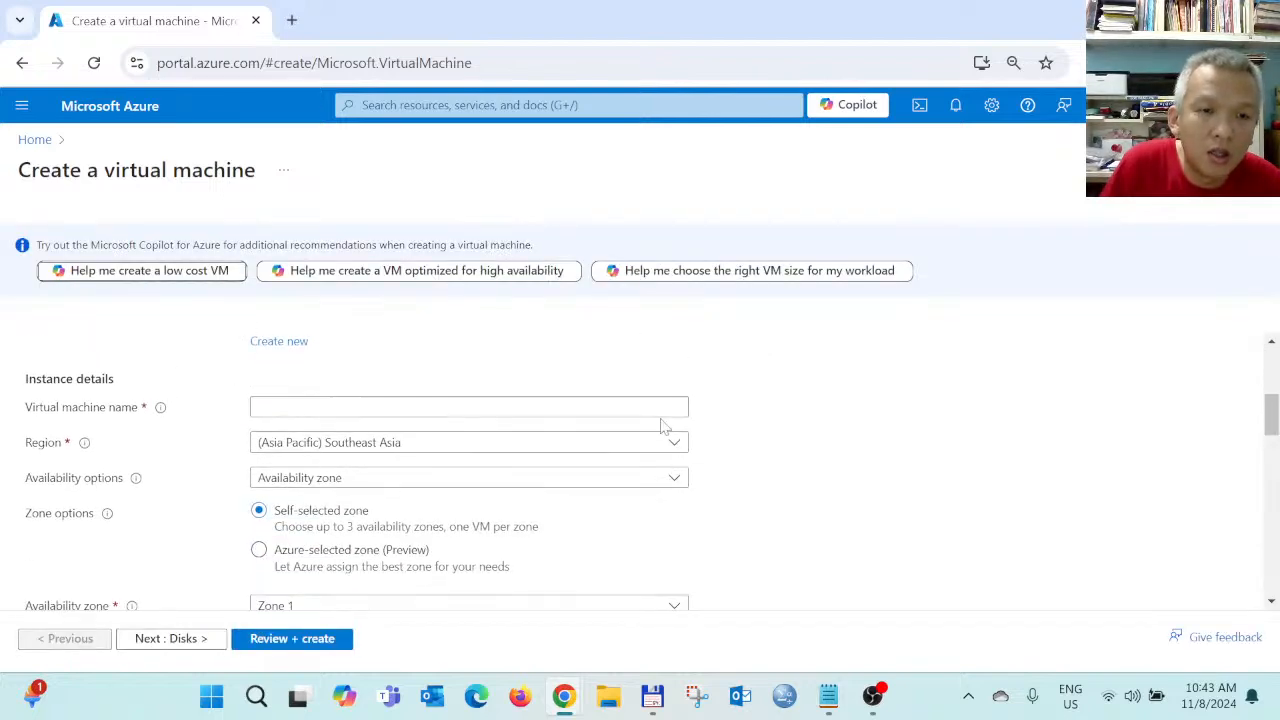
scroll(480, 403, "up", 1)
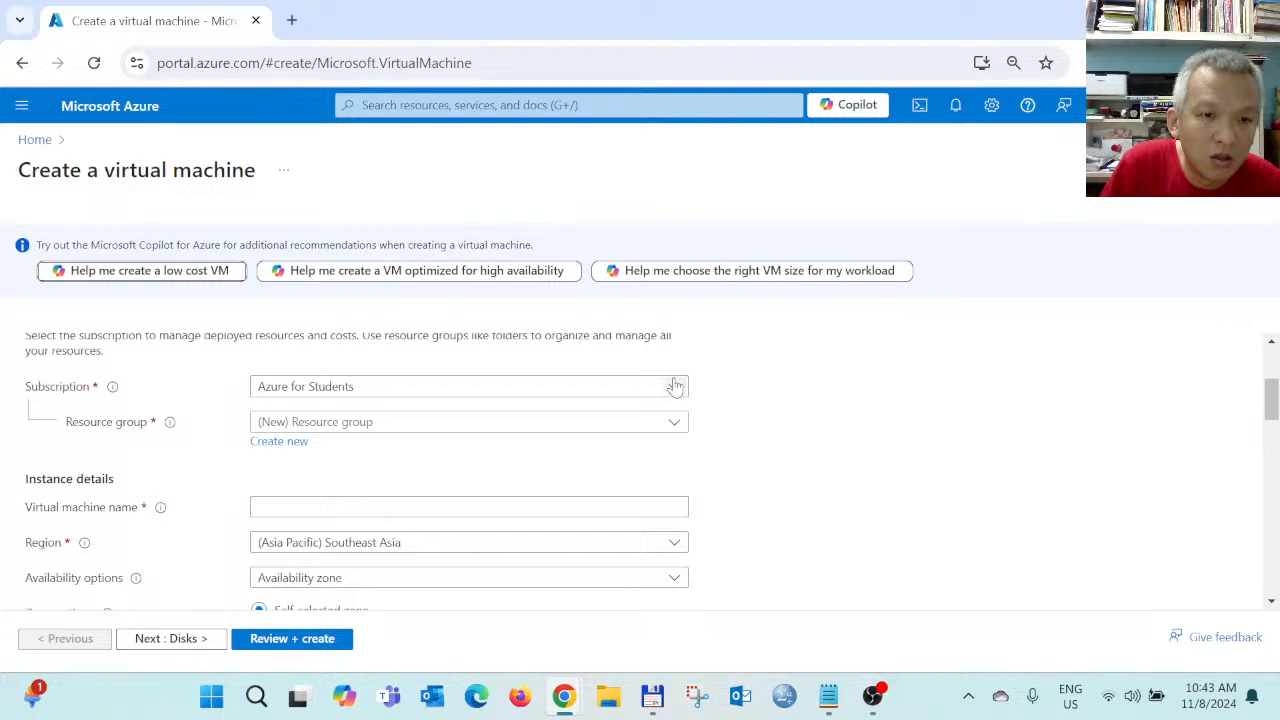
left_click(328, 428)
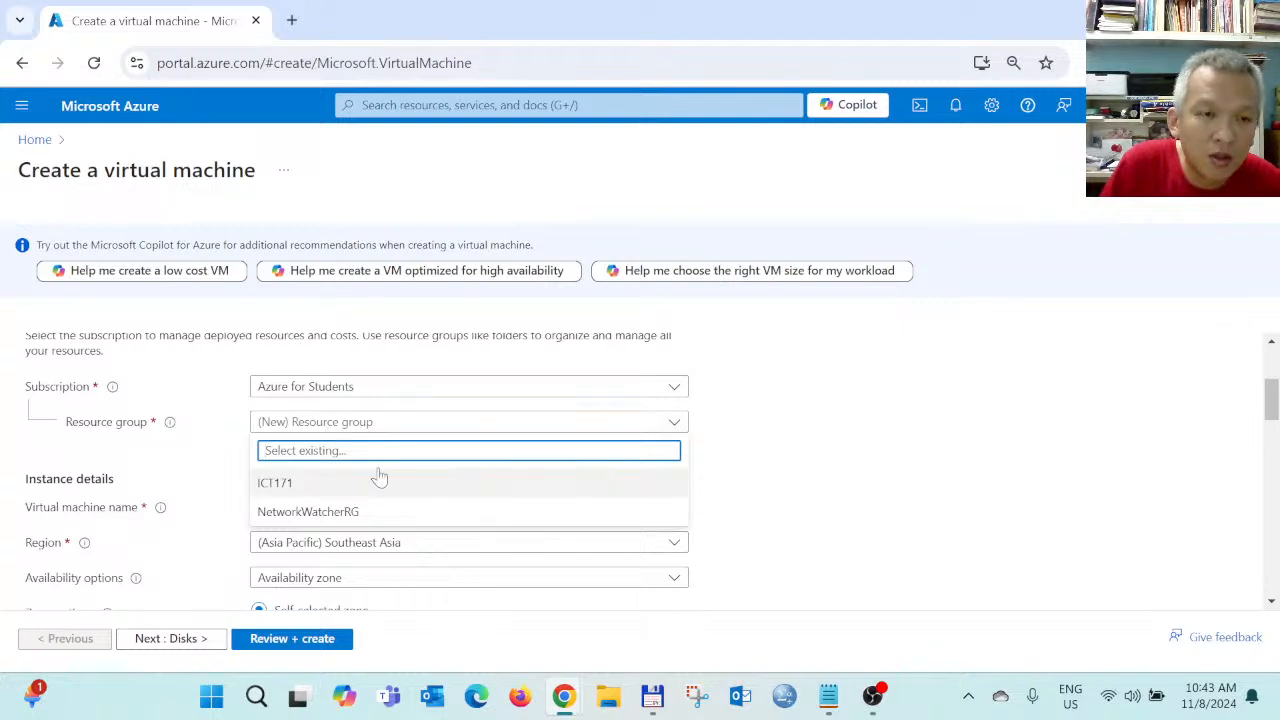
left_click(276, 485)
Name the virtual machine UbuntuTest
scroll(437, 486, "down", 1)
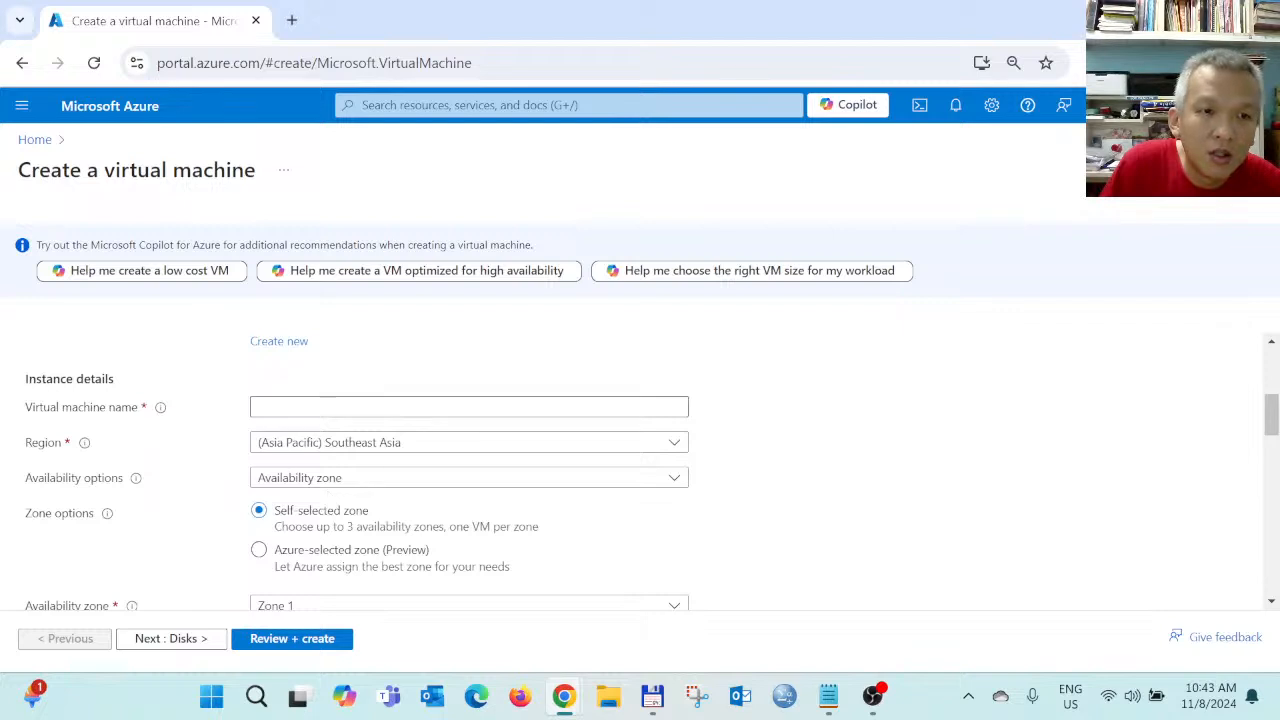
left_click(329, 406)
scroll(280, 428, "up", 2)
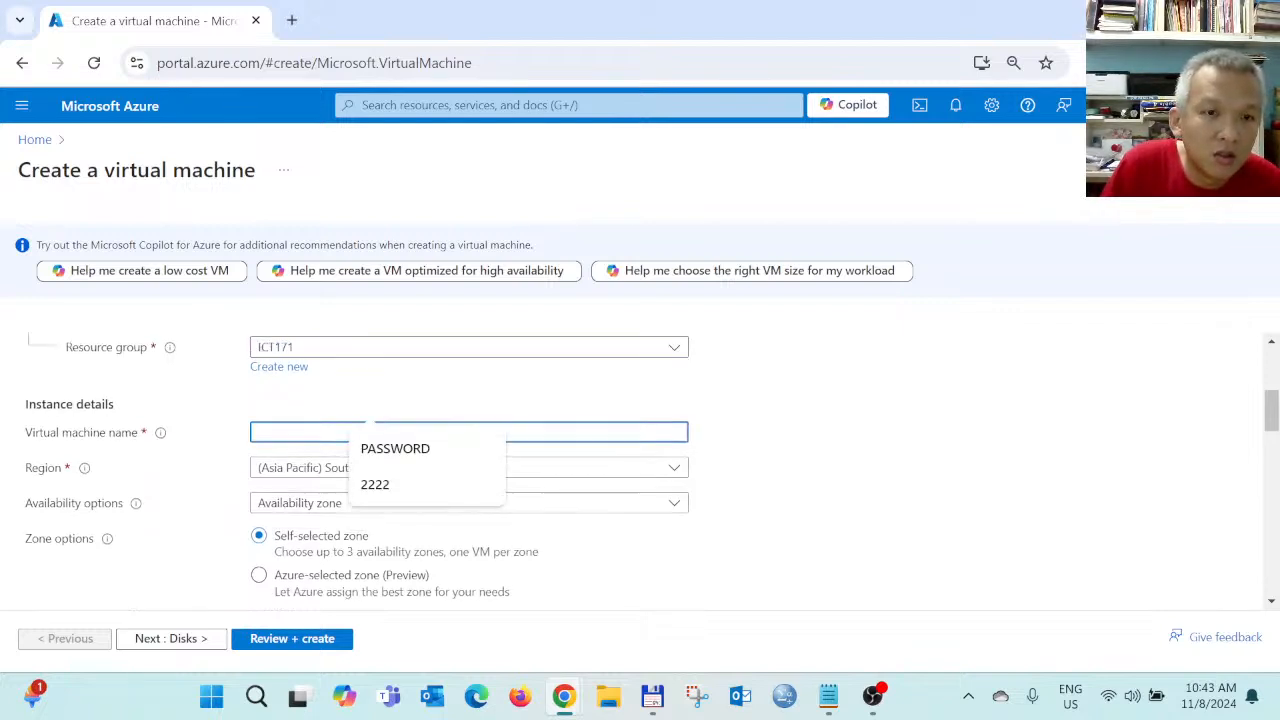
scroll(290, 466, "down", 1)
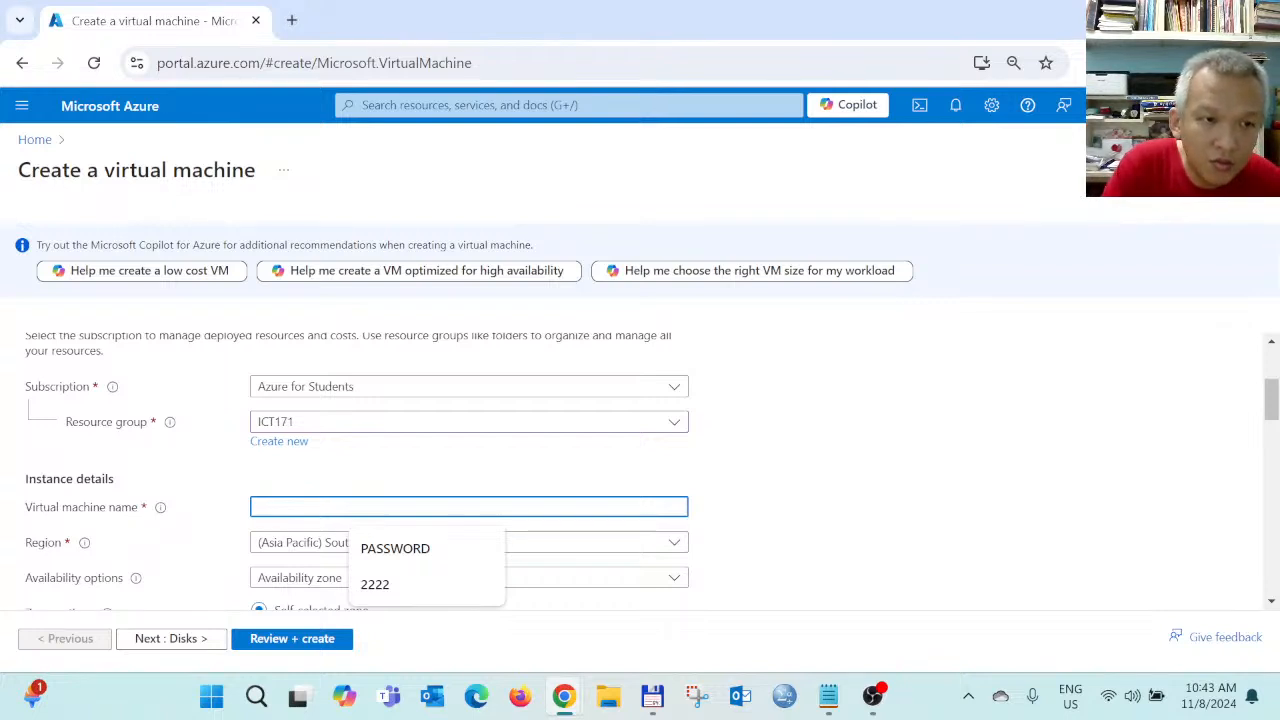
type("UbuntuTest")
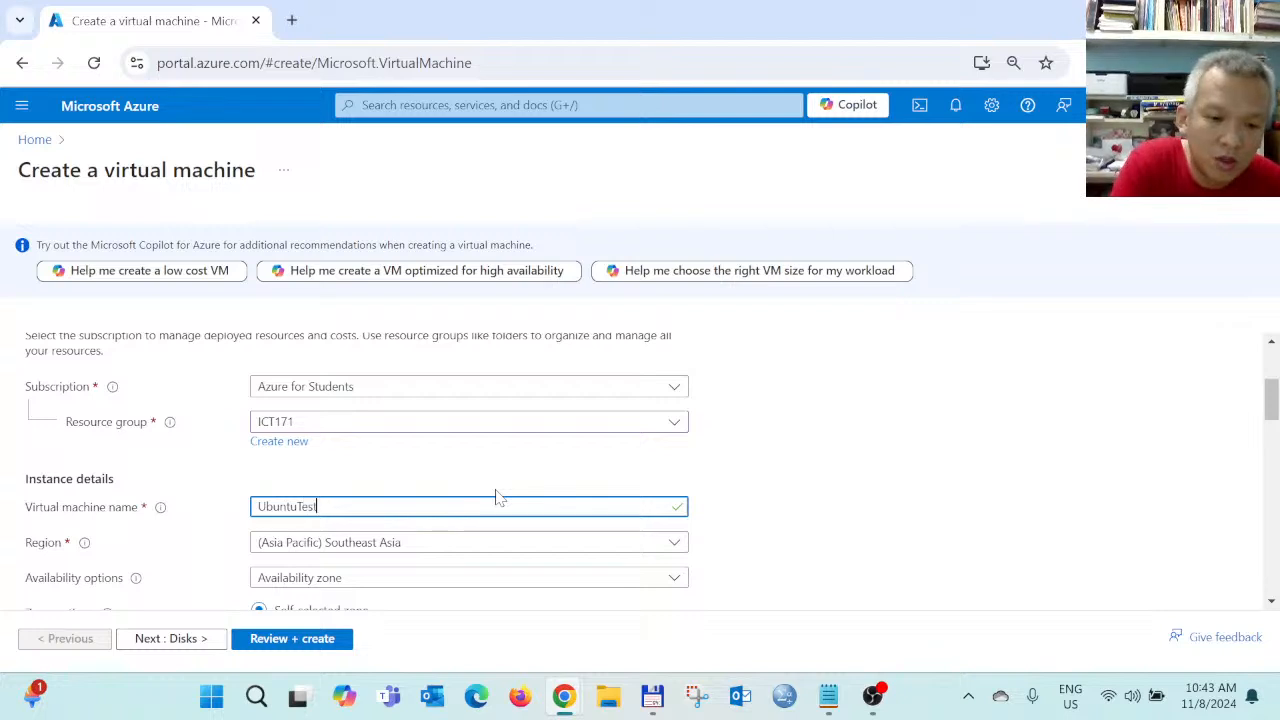
scroll(490, 485, "down", 2)
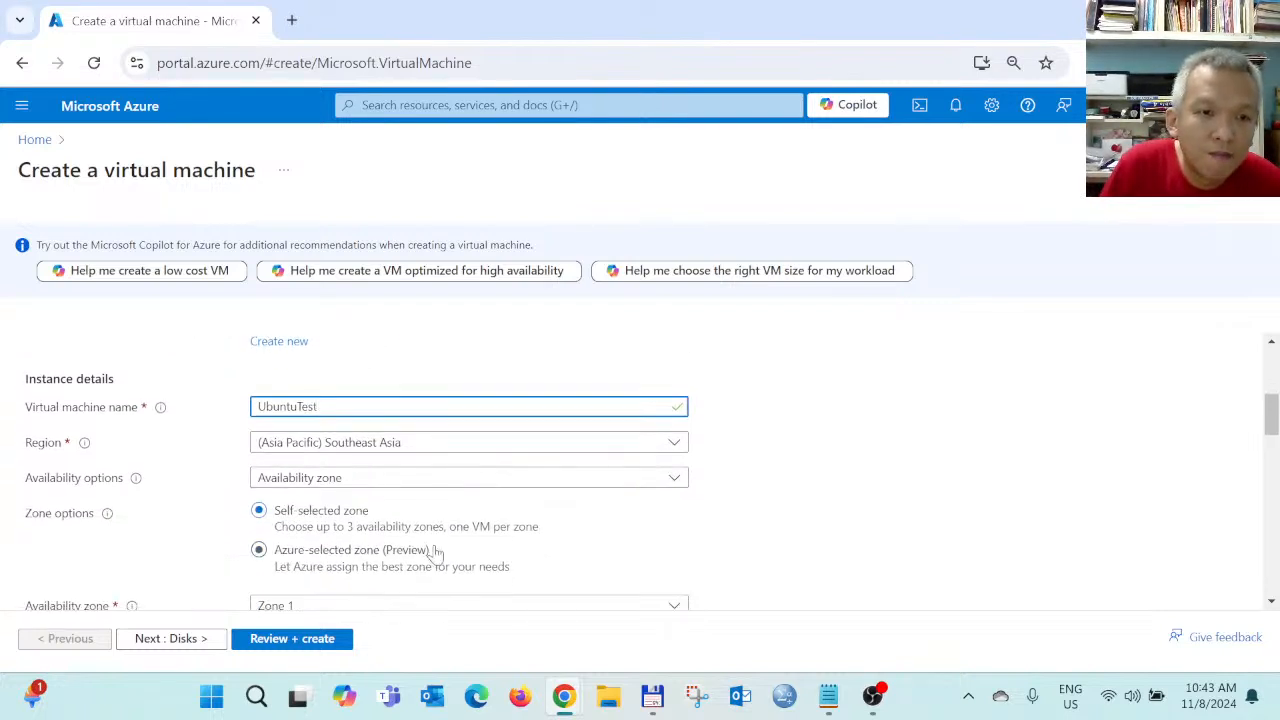
scroll(430, 552, "down", 1)
Choose 'No infrastructure redundancy required' for availability and Standard as the security type
left_click(305, 379)
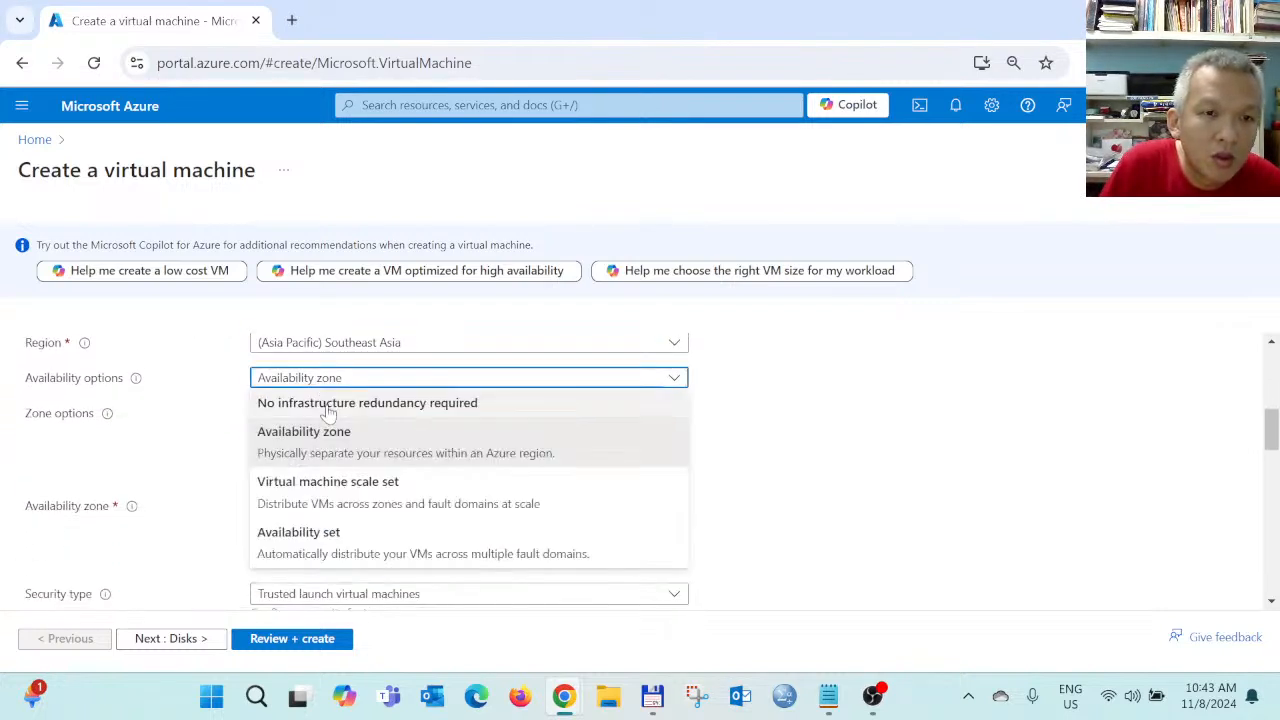
left_click(388, 405)
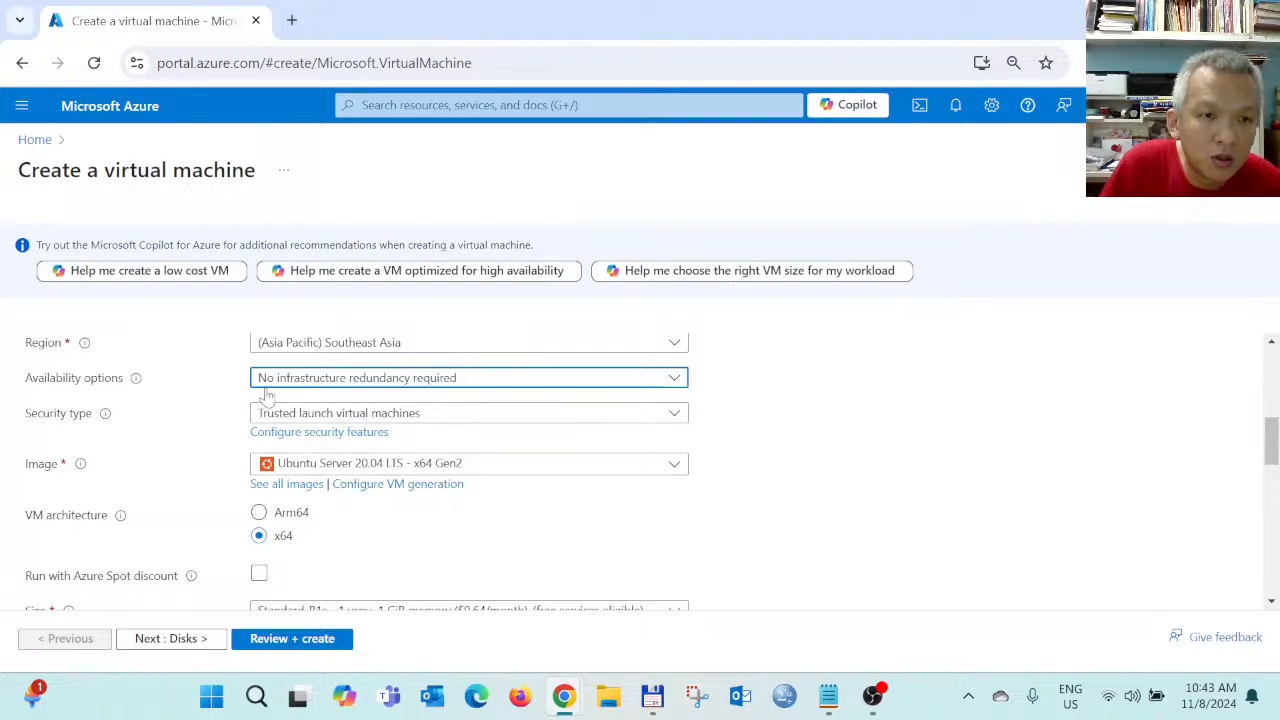
left_click(428, 418)
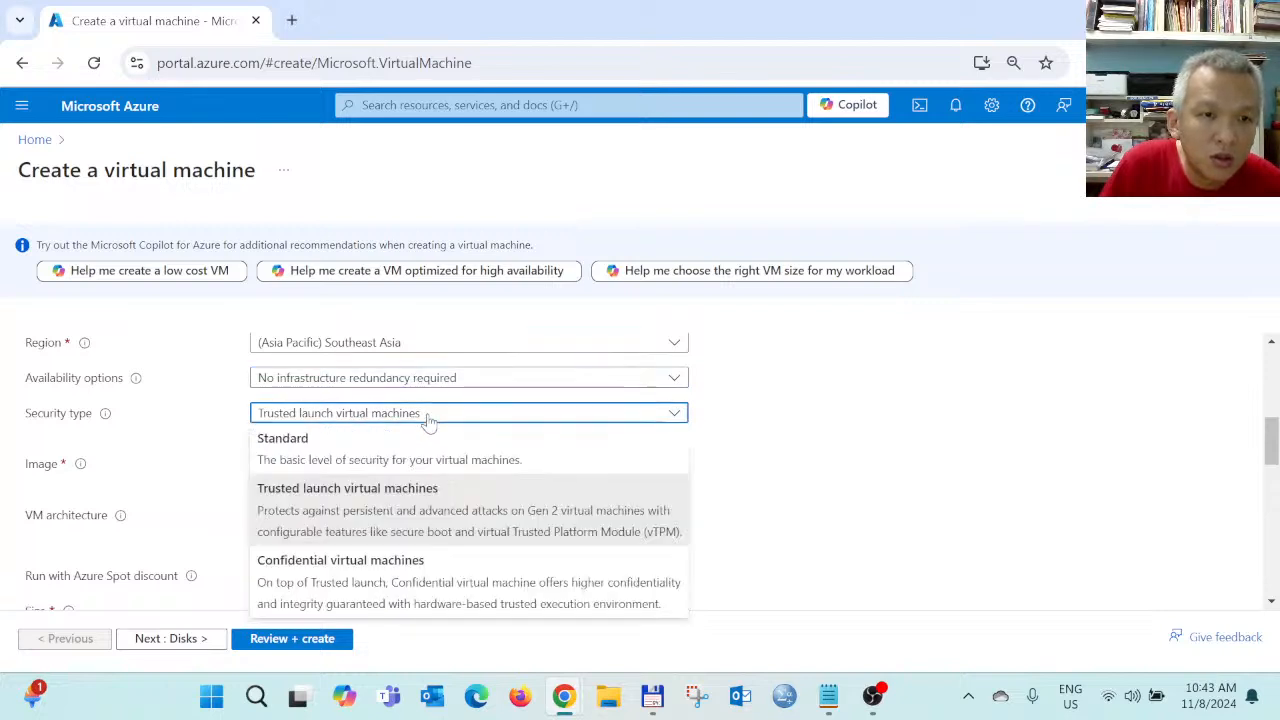
left_click(386, 457)
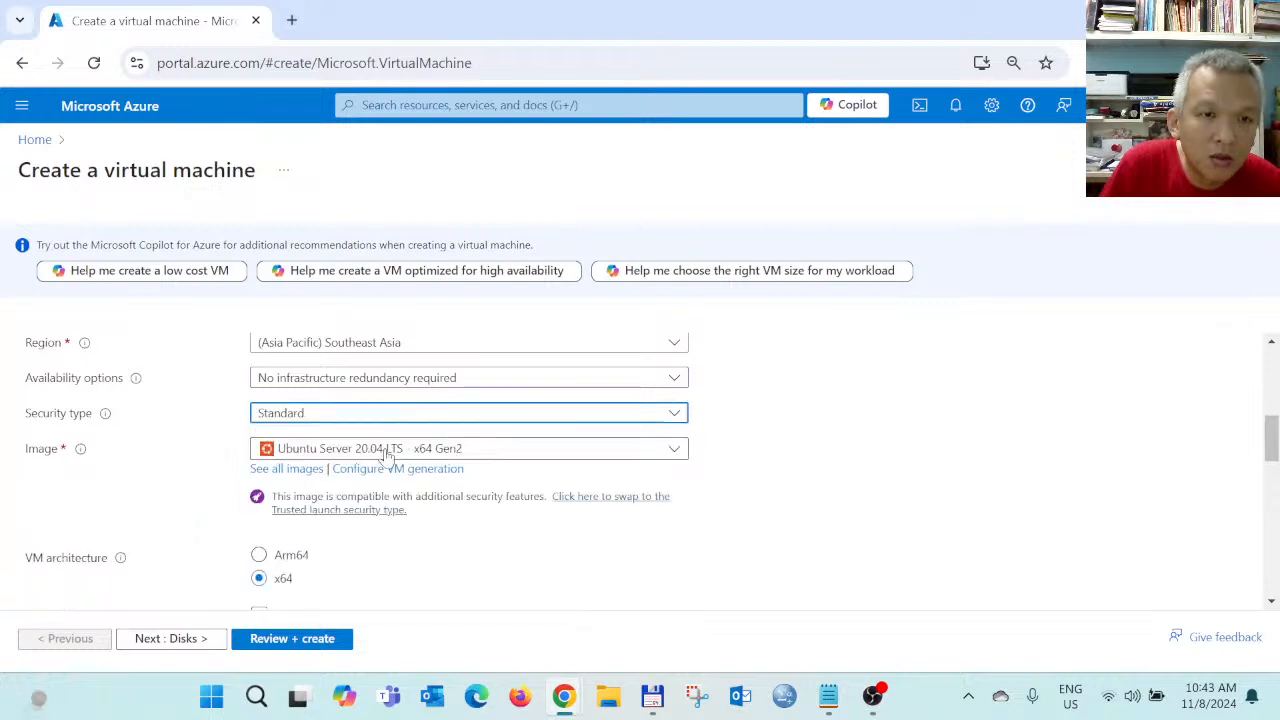
left_click(306, 424)
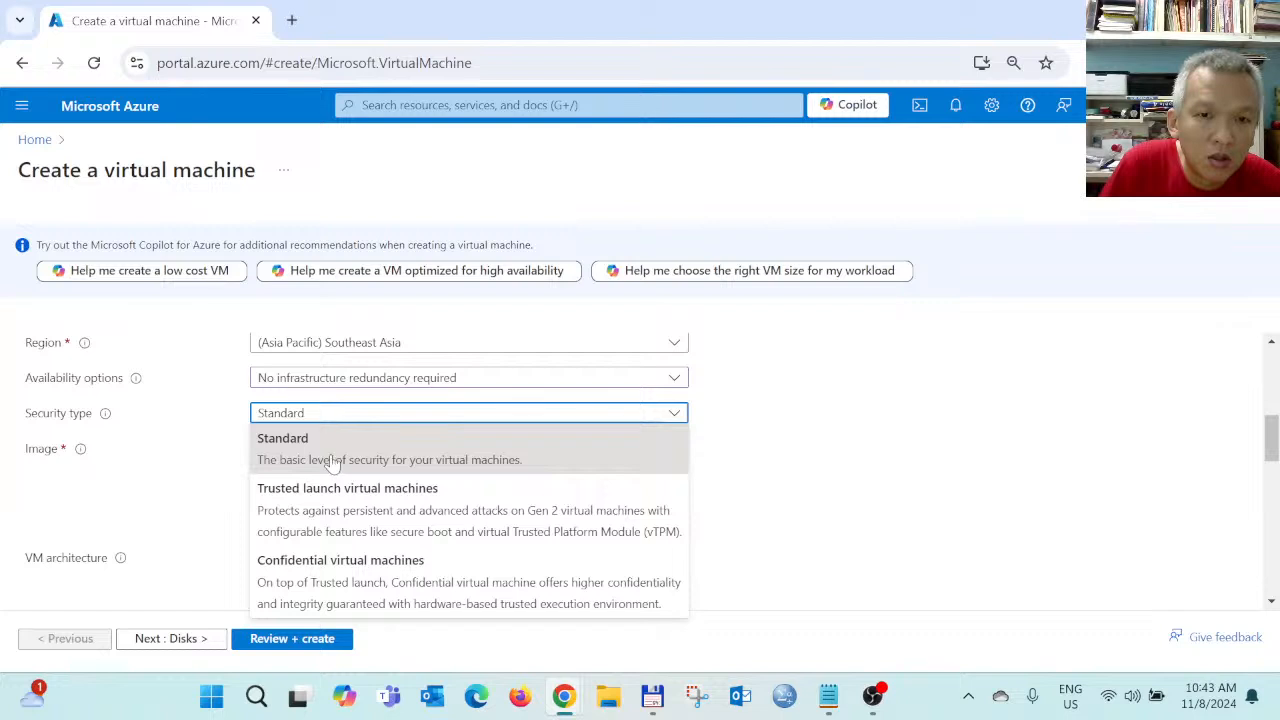
left_click(766, 462)
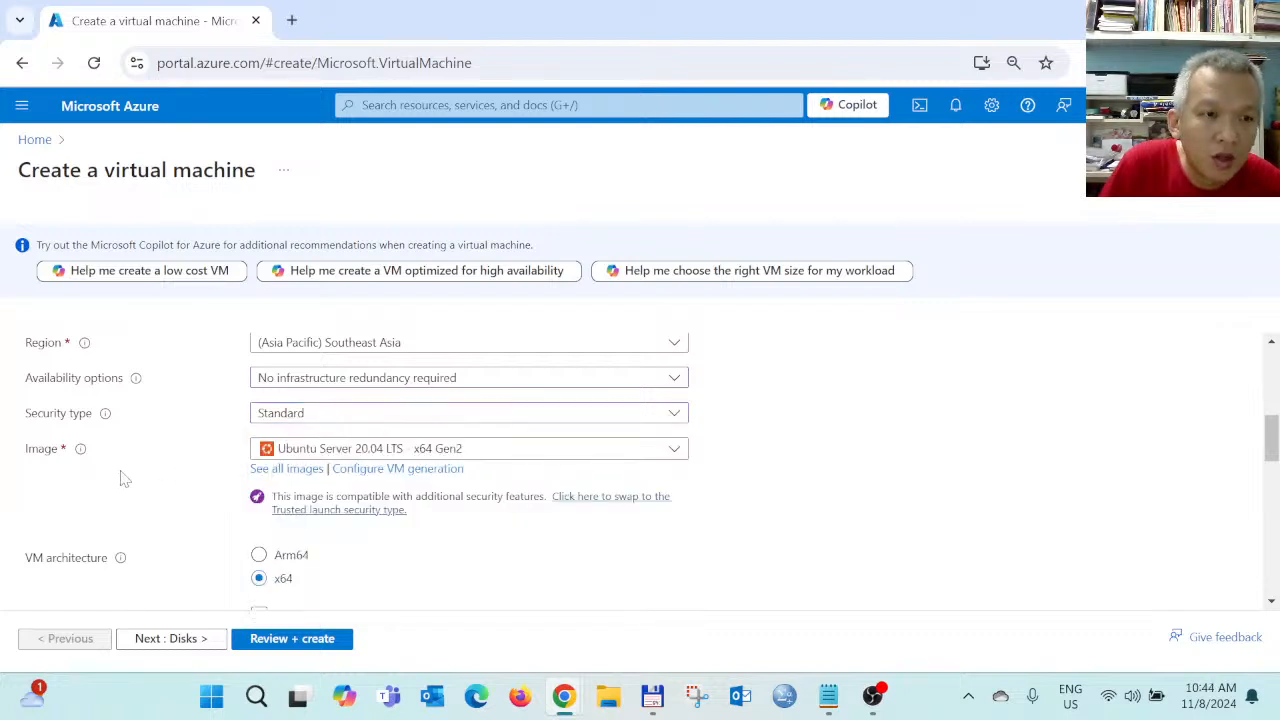
left_click(485, 452)
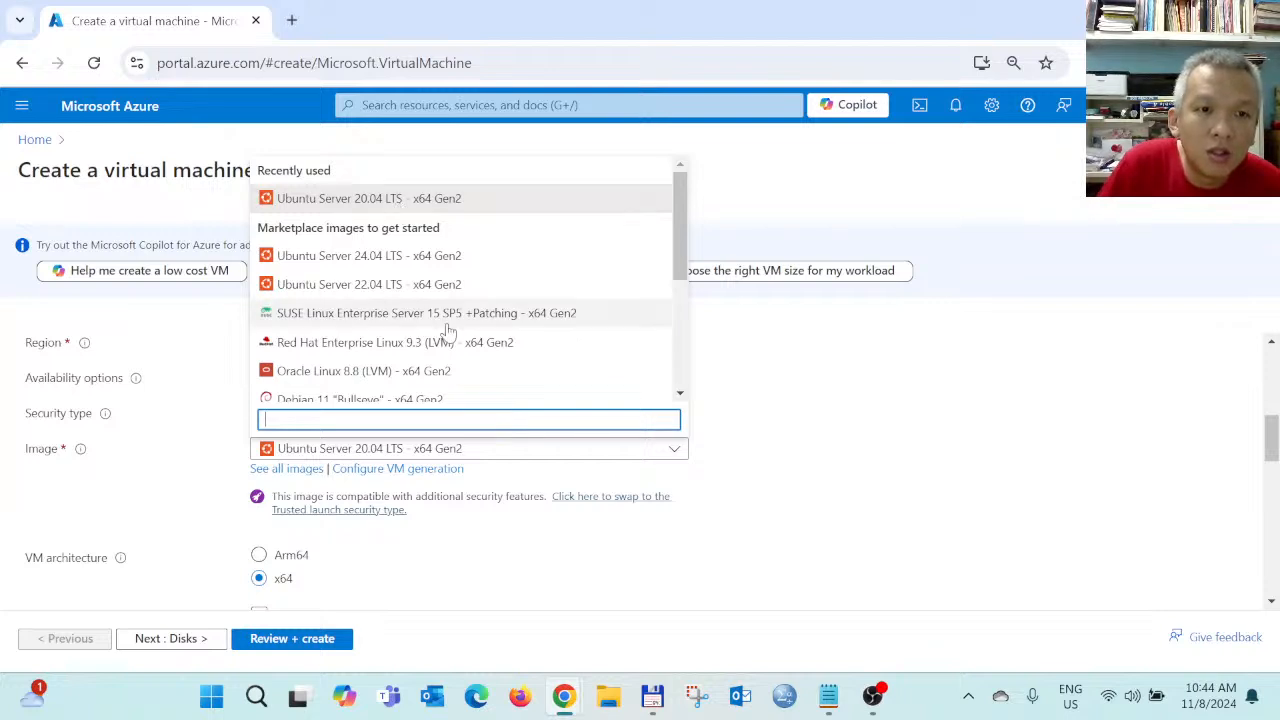
scroll(446, 332, "down", 2)
scroll(449, 360, "up", 4)
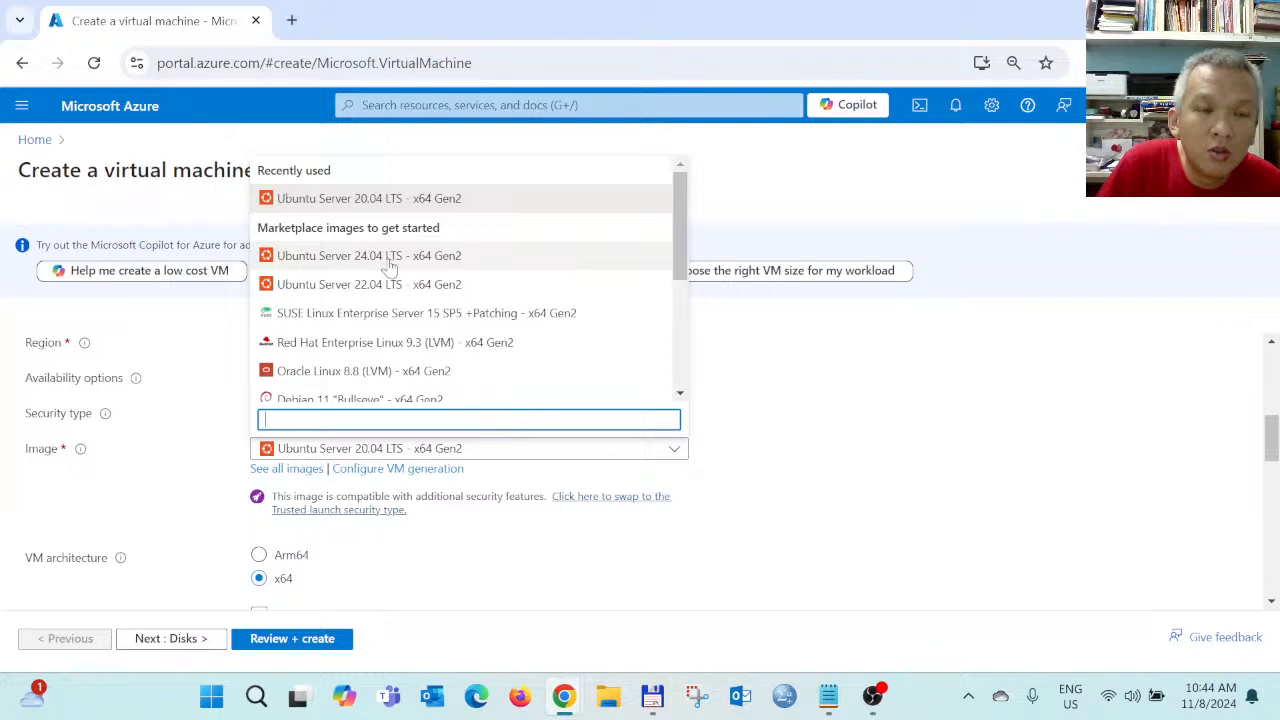
scroll(397, 290, "down", 5)
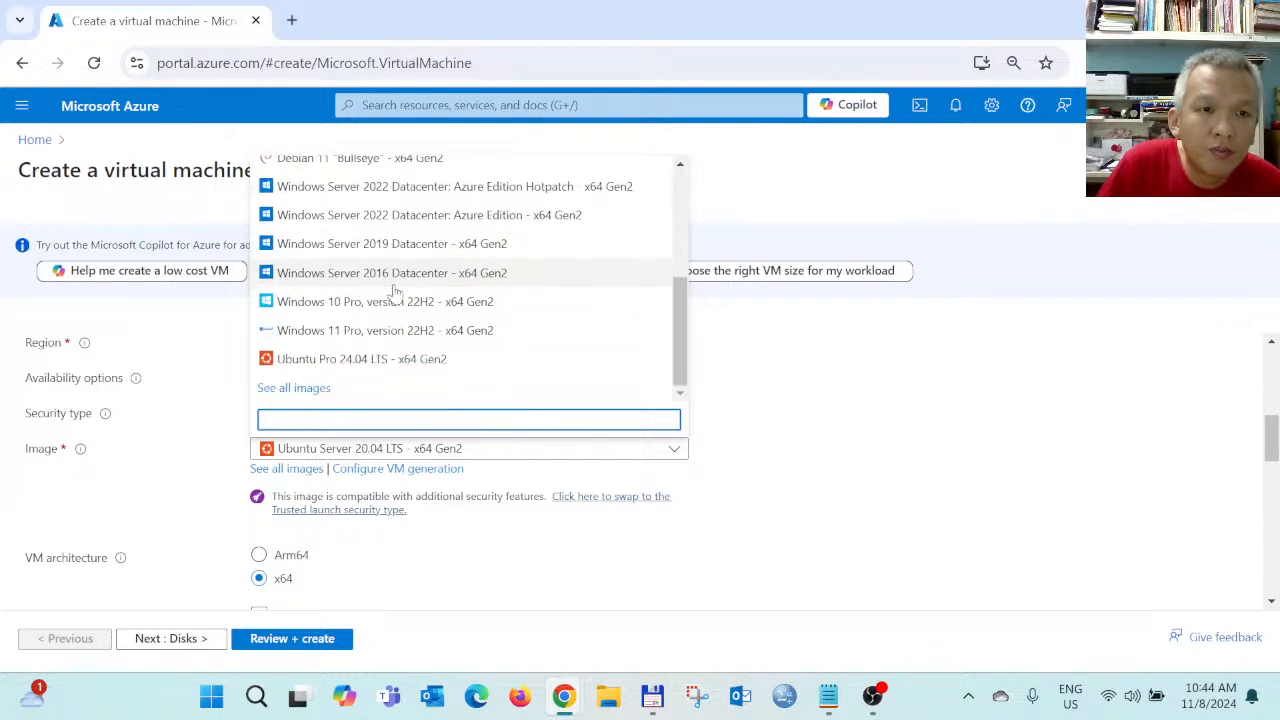
scroll(397, 290, "up", 5)
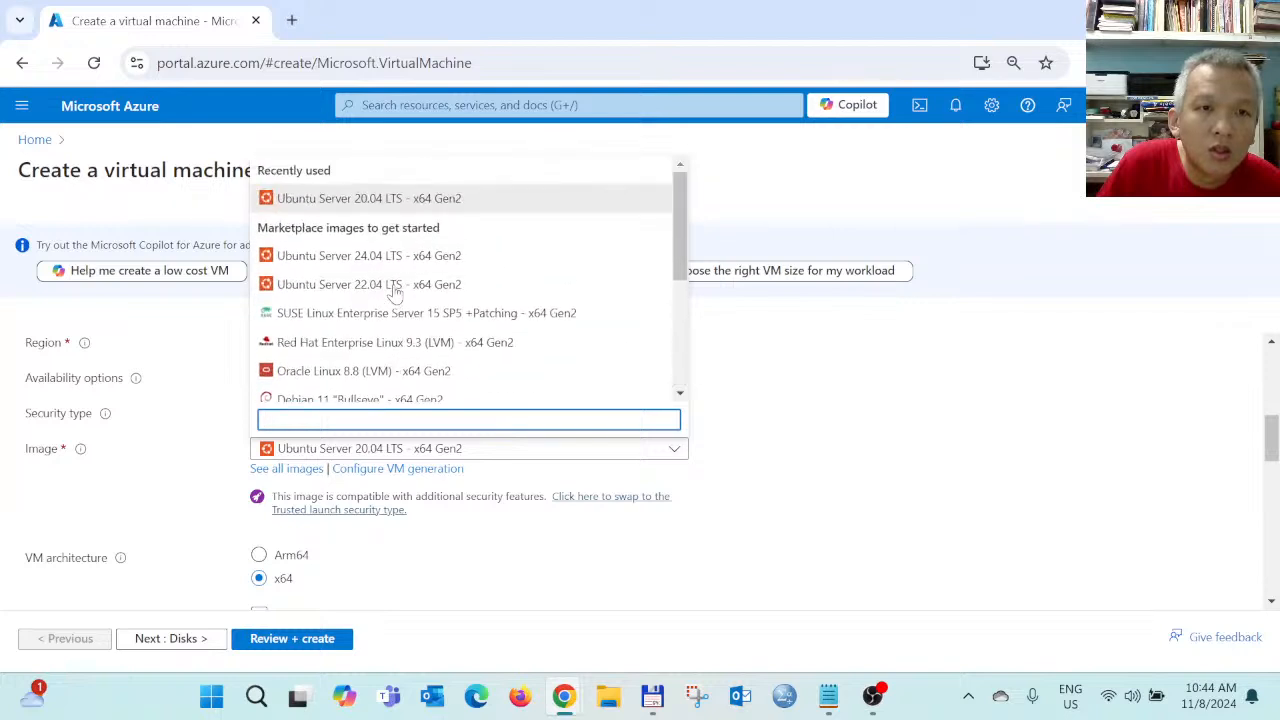
left_click(388, 205)
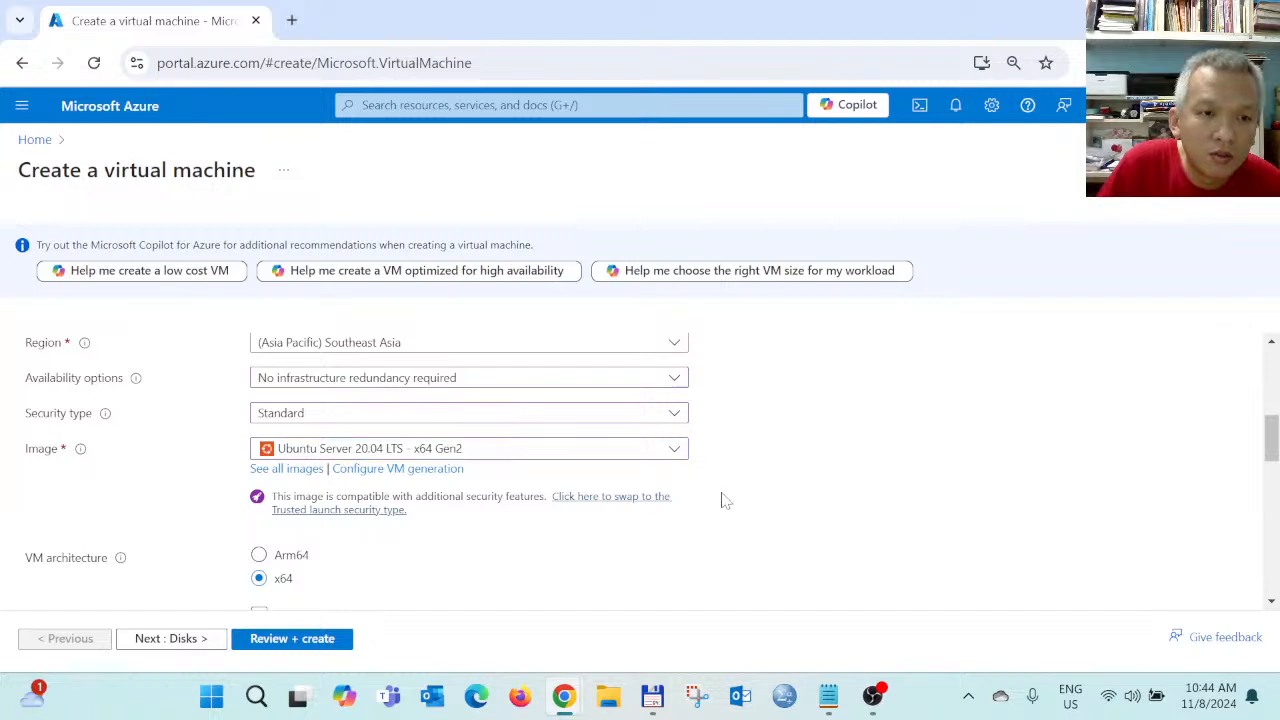
scroll(406, 446, "down", 1)
scroll(495, 463, "down", 1)
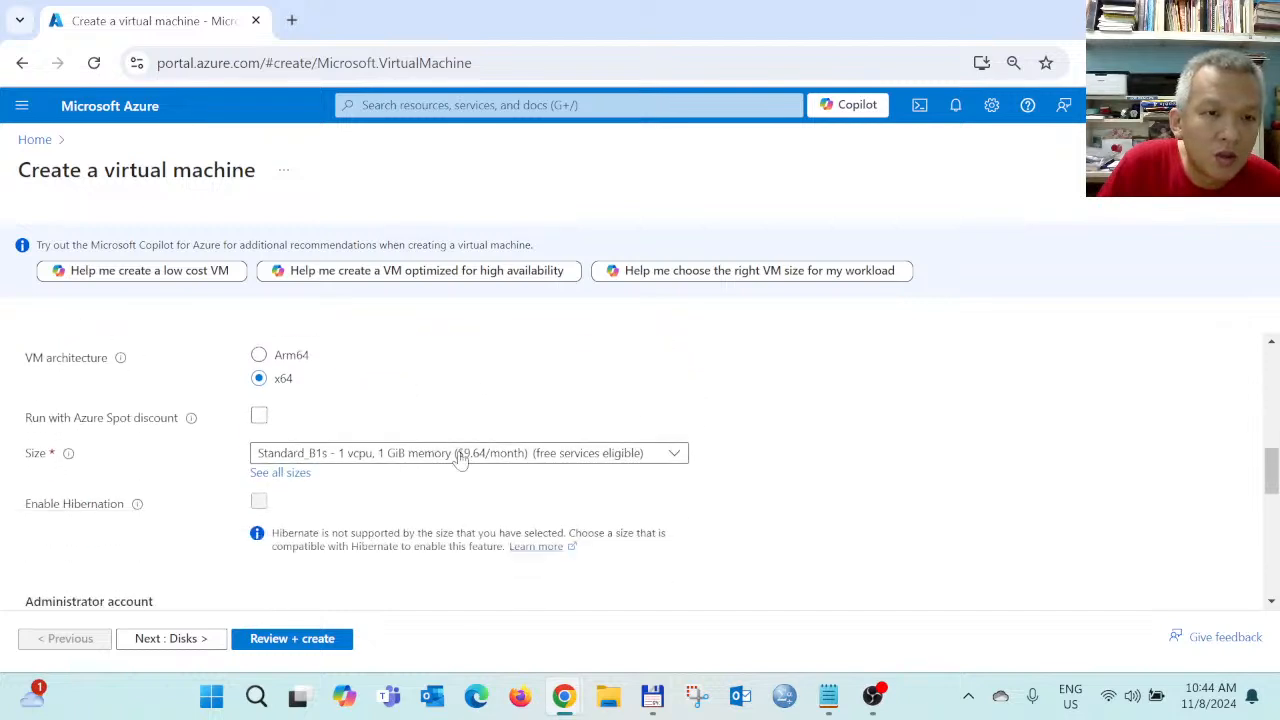
scroll(430, 420, "down", 1)
left_click(449, 360)
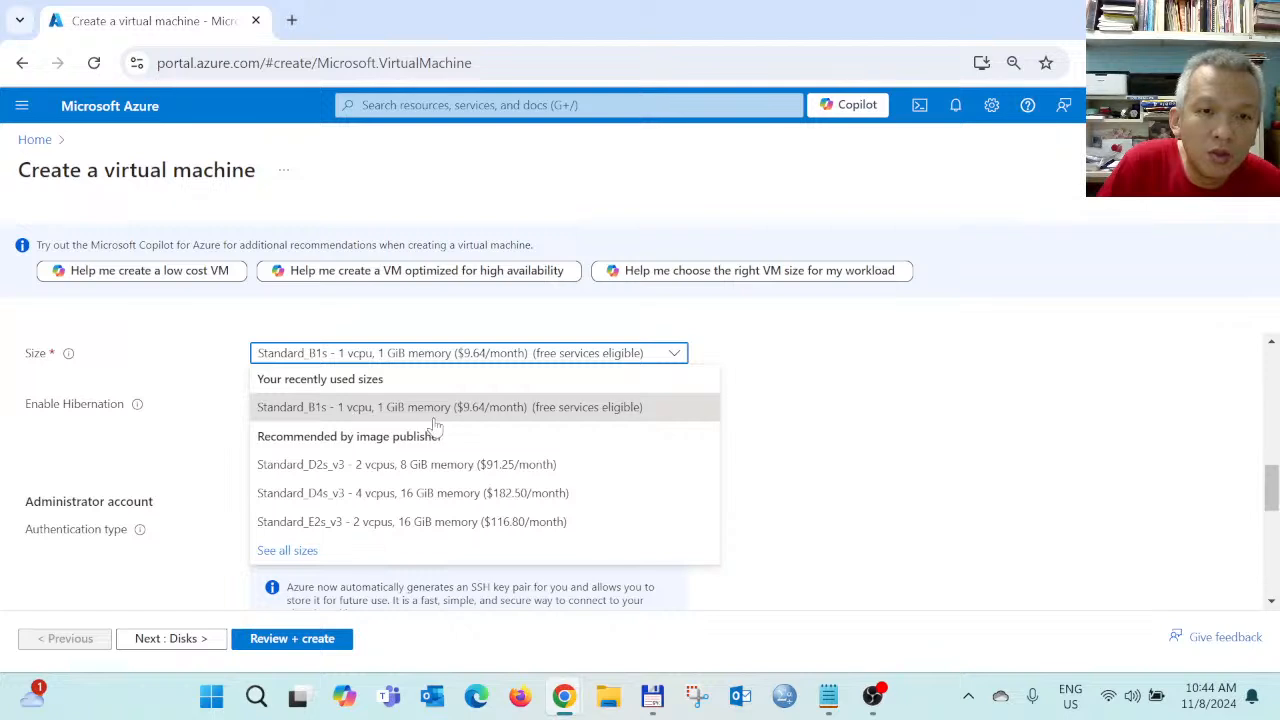
left_click(530, 418)
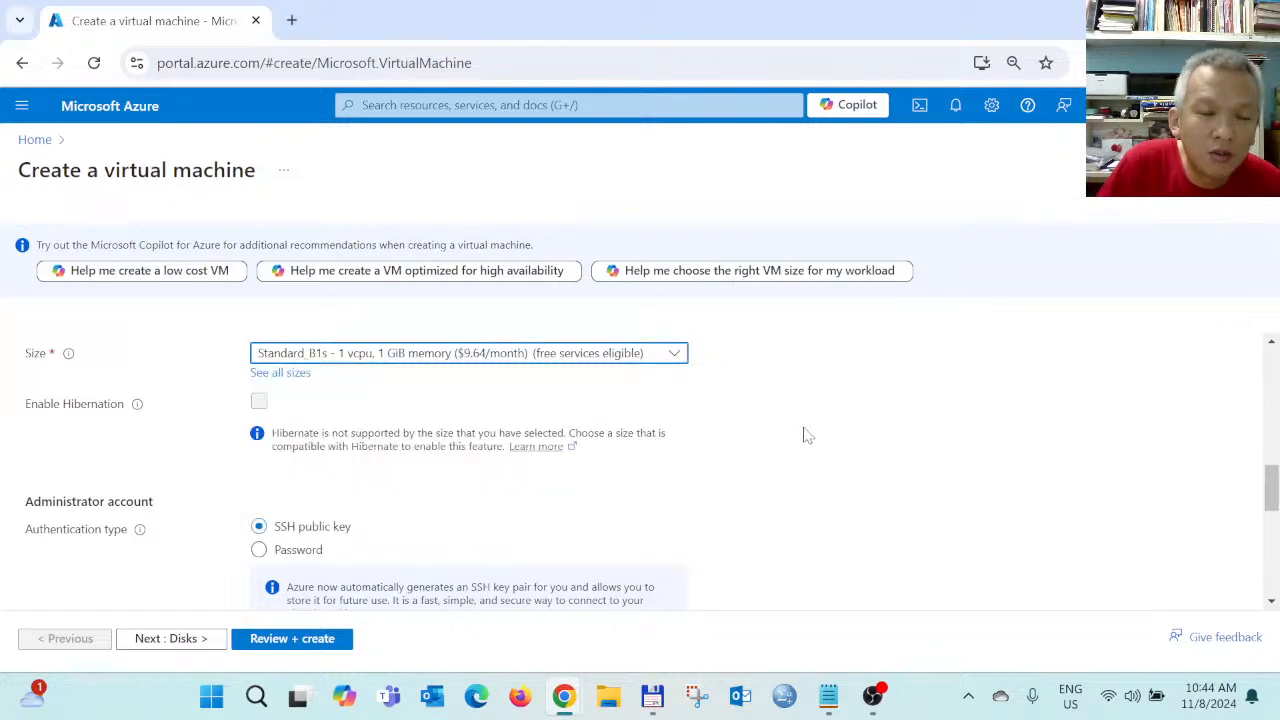
scroll(806, 434, "down", 1)
scroll(740, 450, "down", 1)
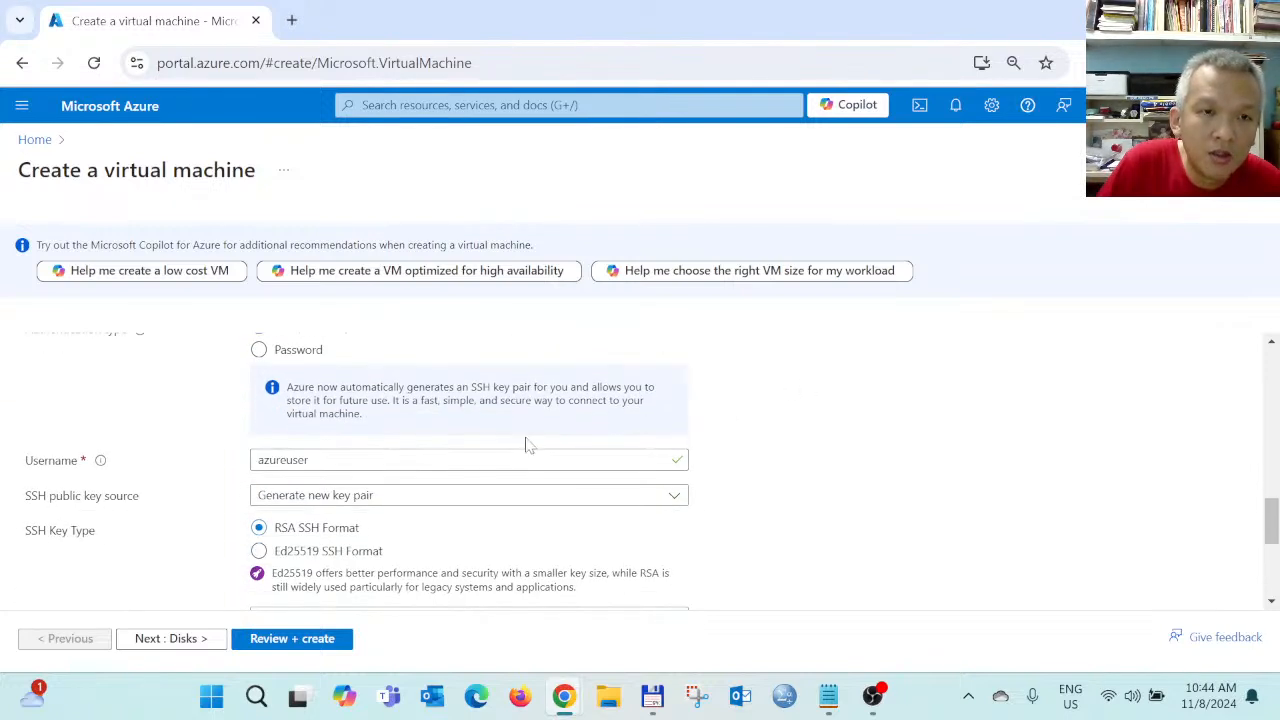
scroll(600, 444, "up", 1)
scroll(300, 470, "down", 1)
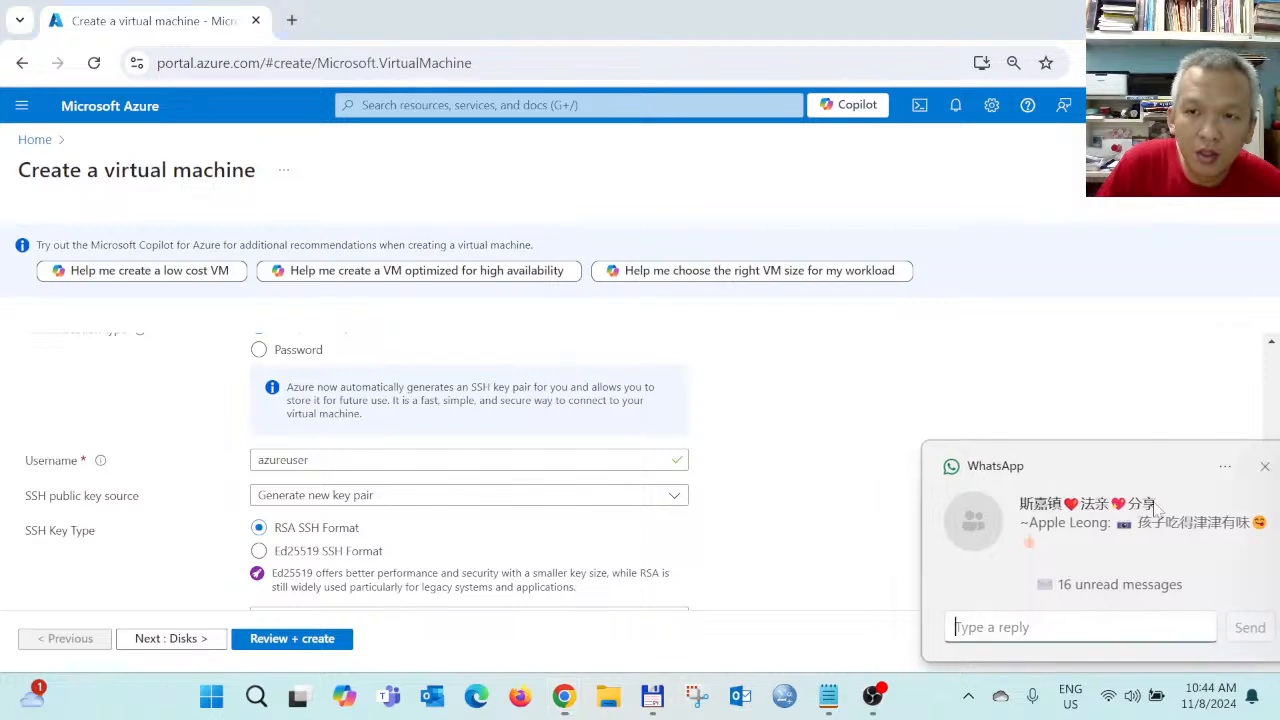
left_click(1237, 466)
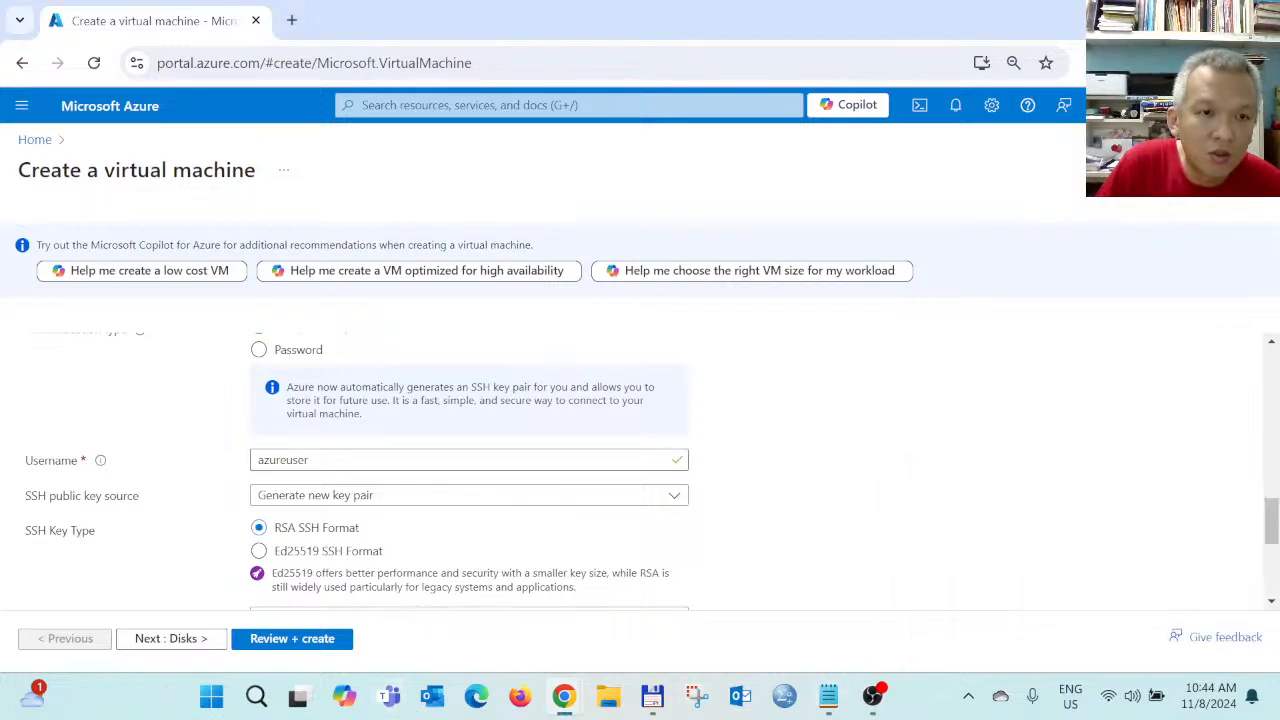
scroll(235, 466, "up", 1)
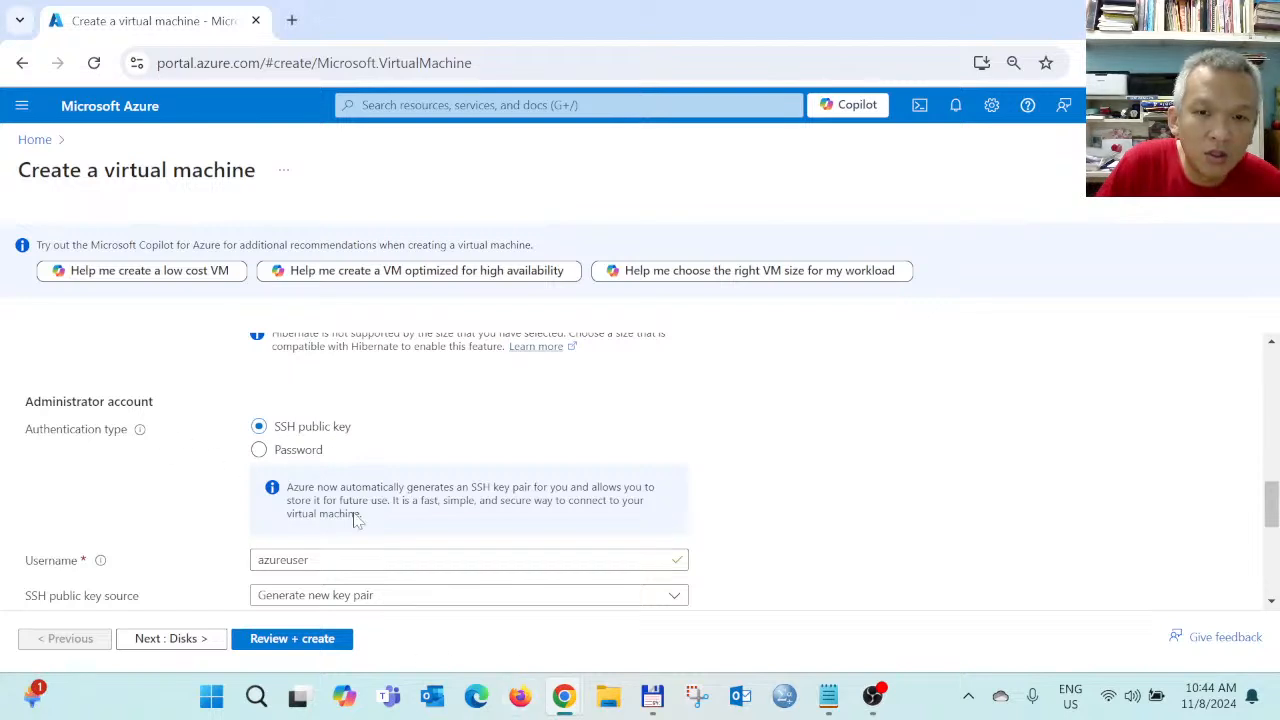
left_click(309, 560)
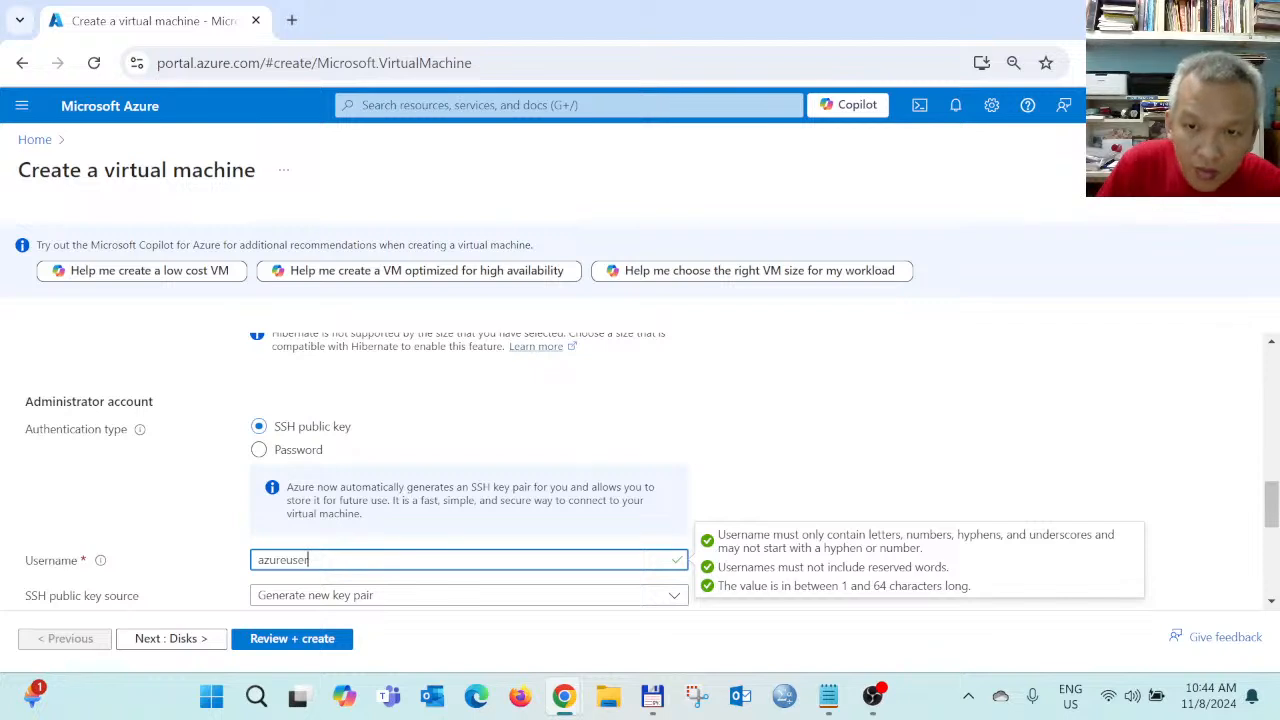
Replace the administrator username azureuser with azuretest, then review the key and port fields
left_click_drag(309, 560, 256, 560)
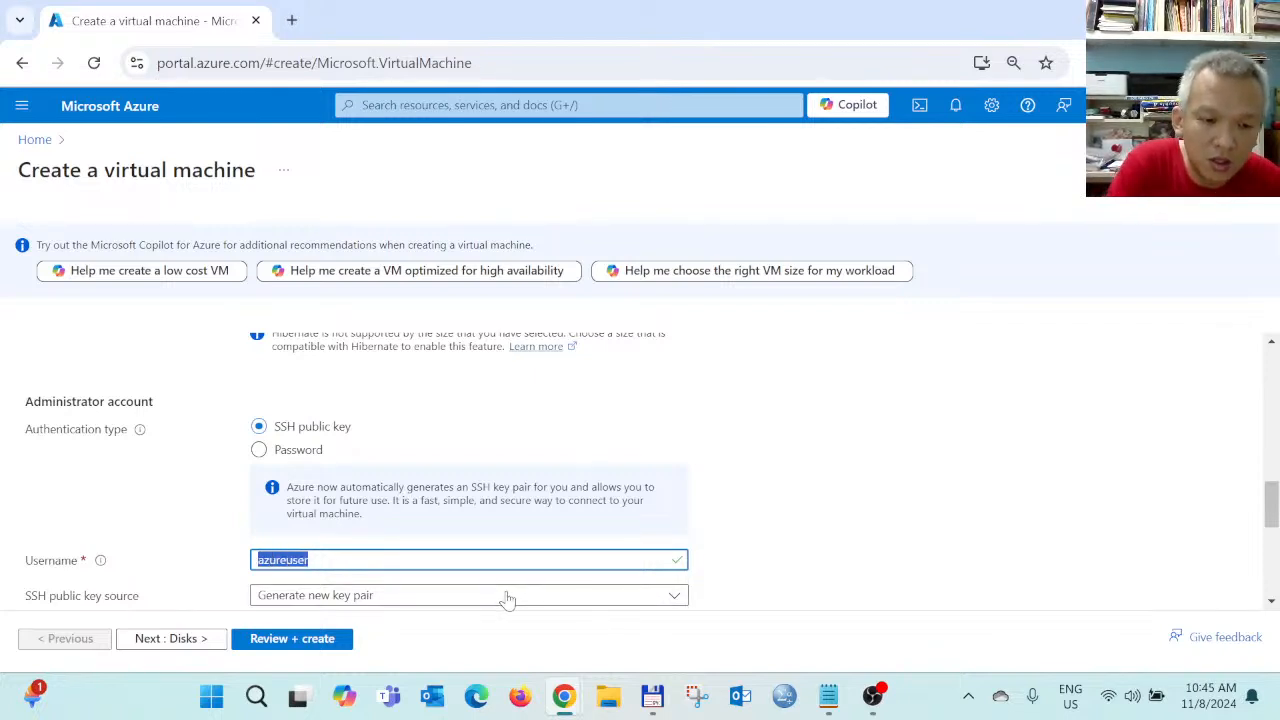
type("az")
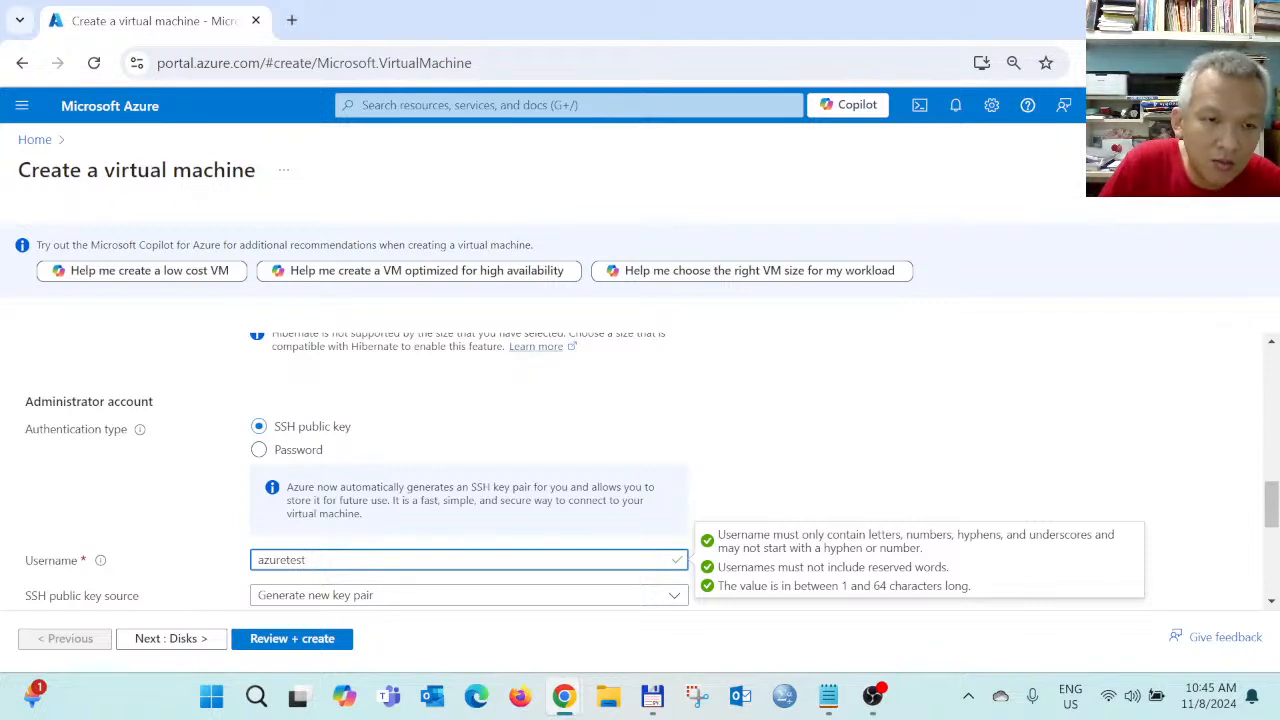
left_click(777, 482)
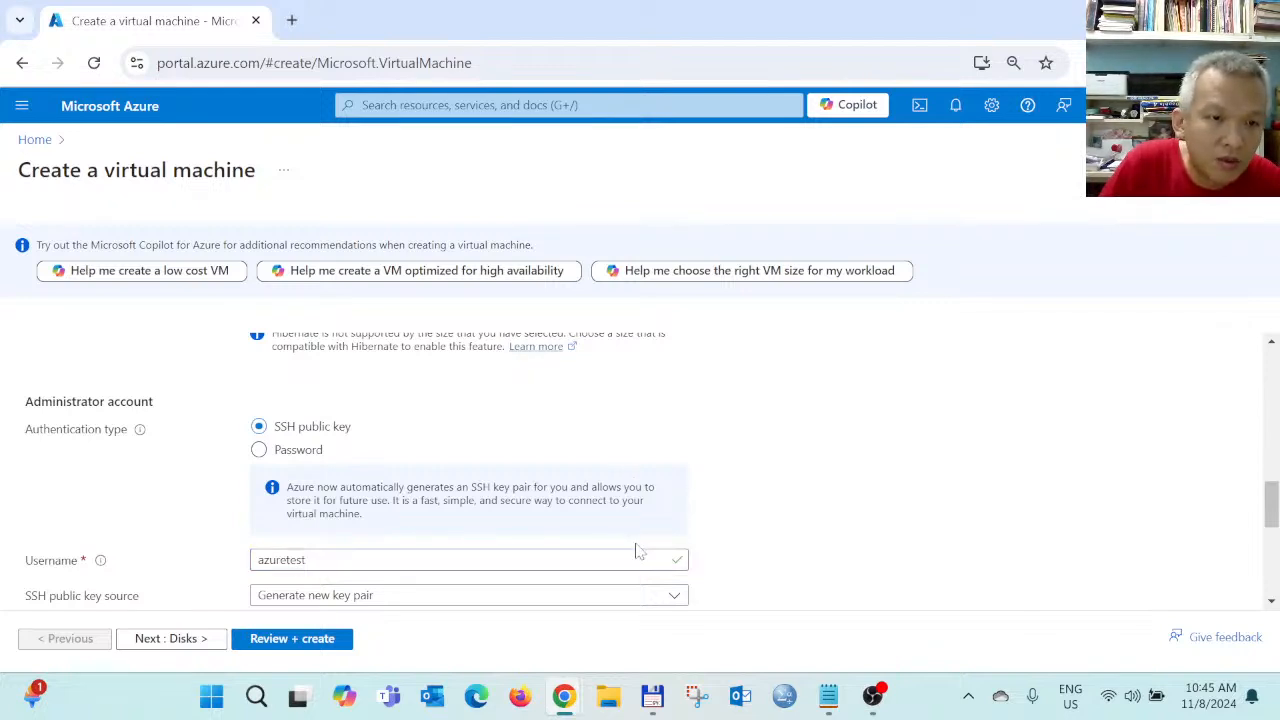
scroll(638, 552, "down", 1)
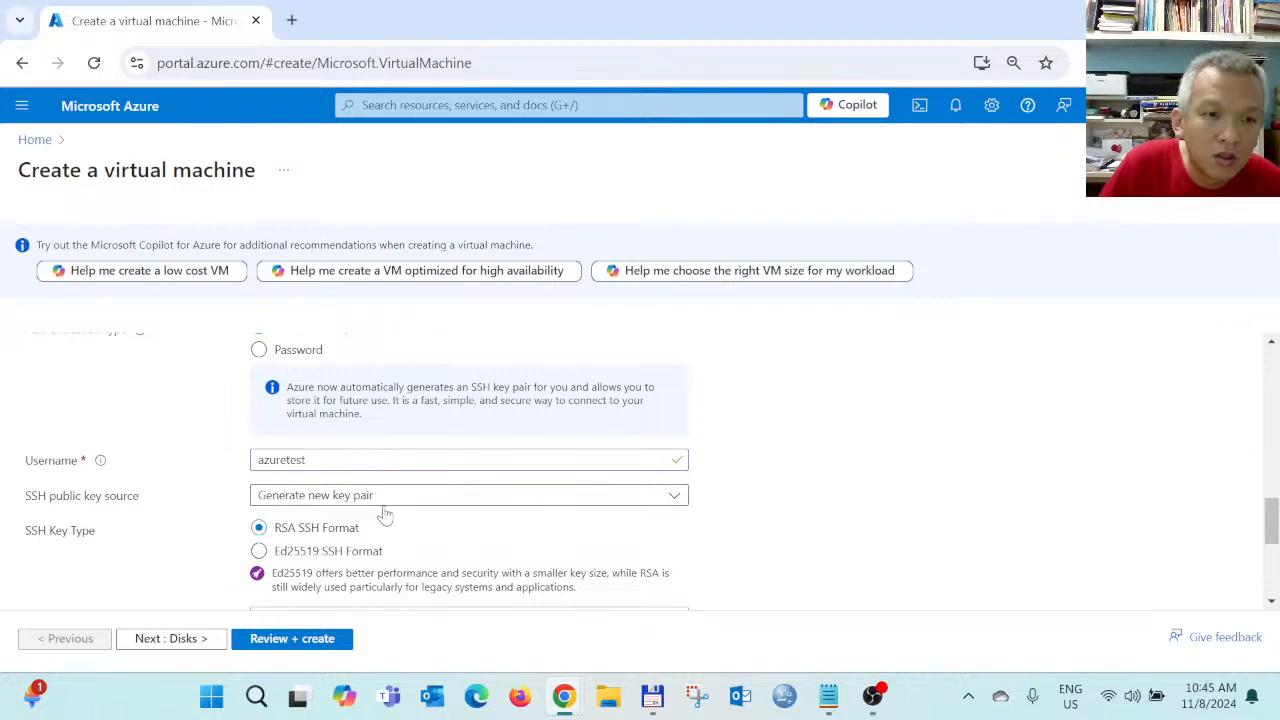
scroll(457, 551, "down", 2)
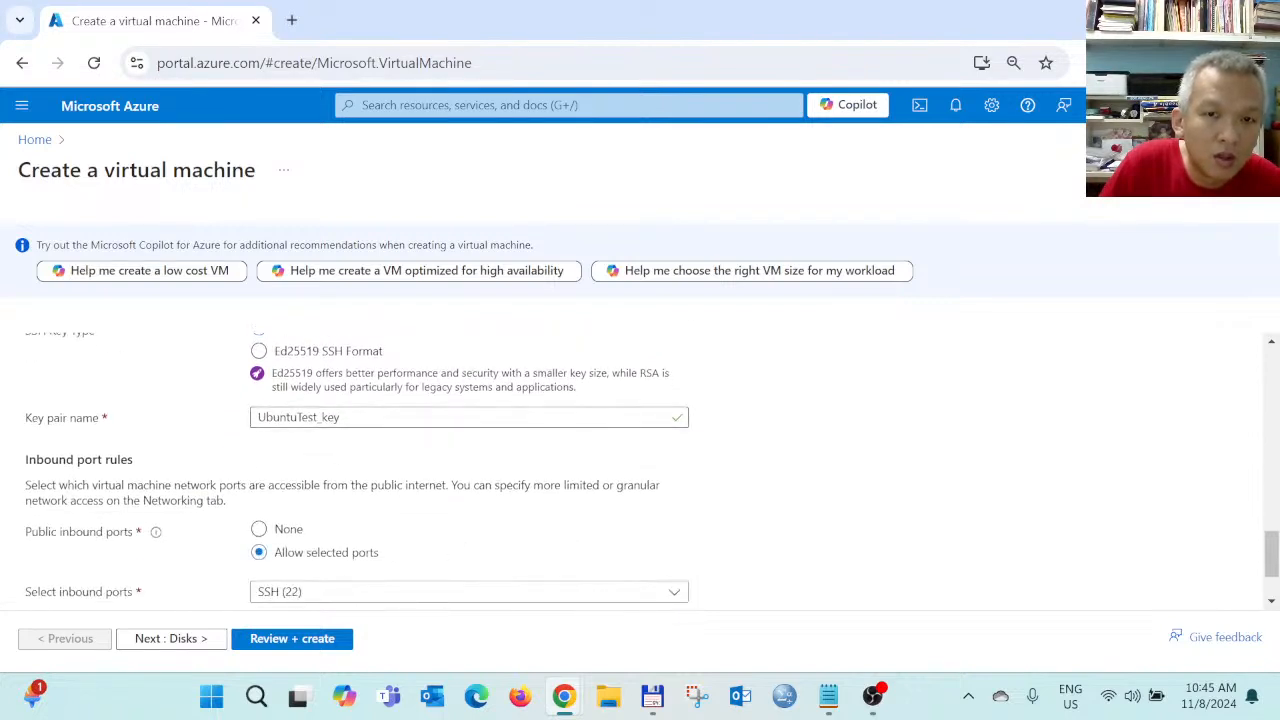
scroll(352, 444, "down", 1)
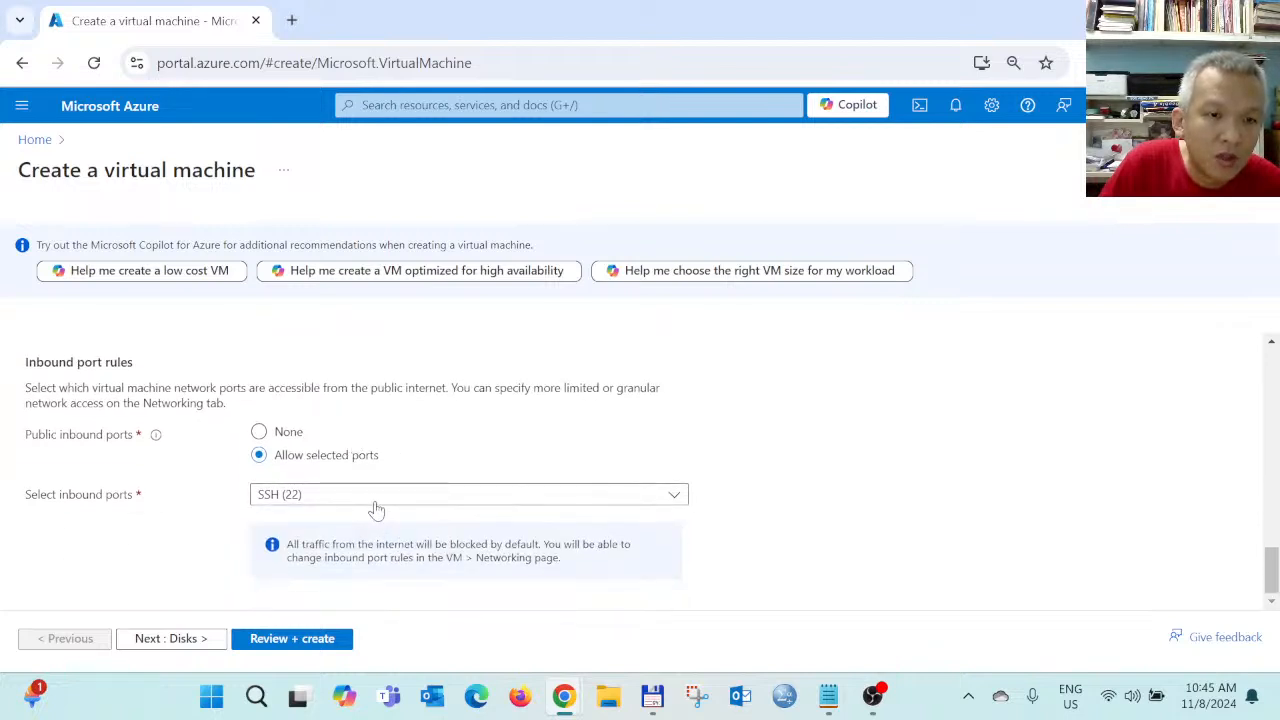
scroll(372, 508, "up", 2)
scroll(376, 510, "up", 1)
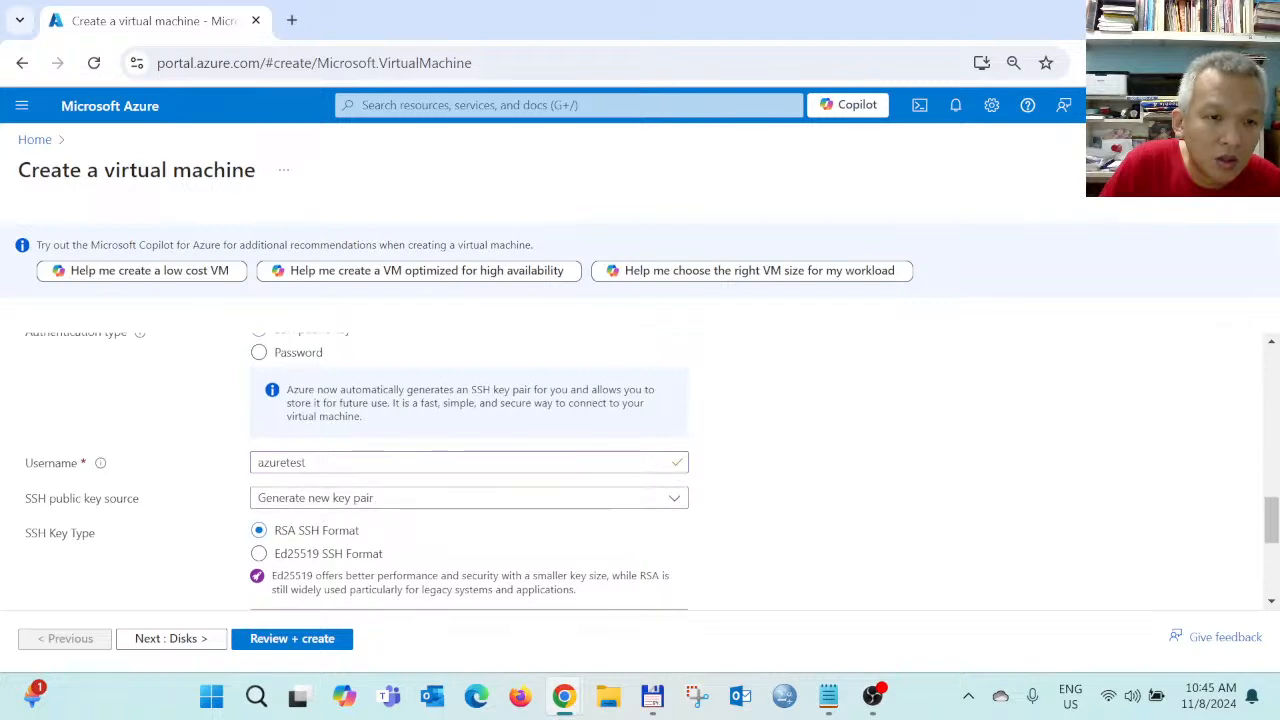
Recheck the username and keep SSH (22) as the only allowed inbound port
left_click(320, 462)
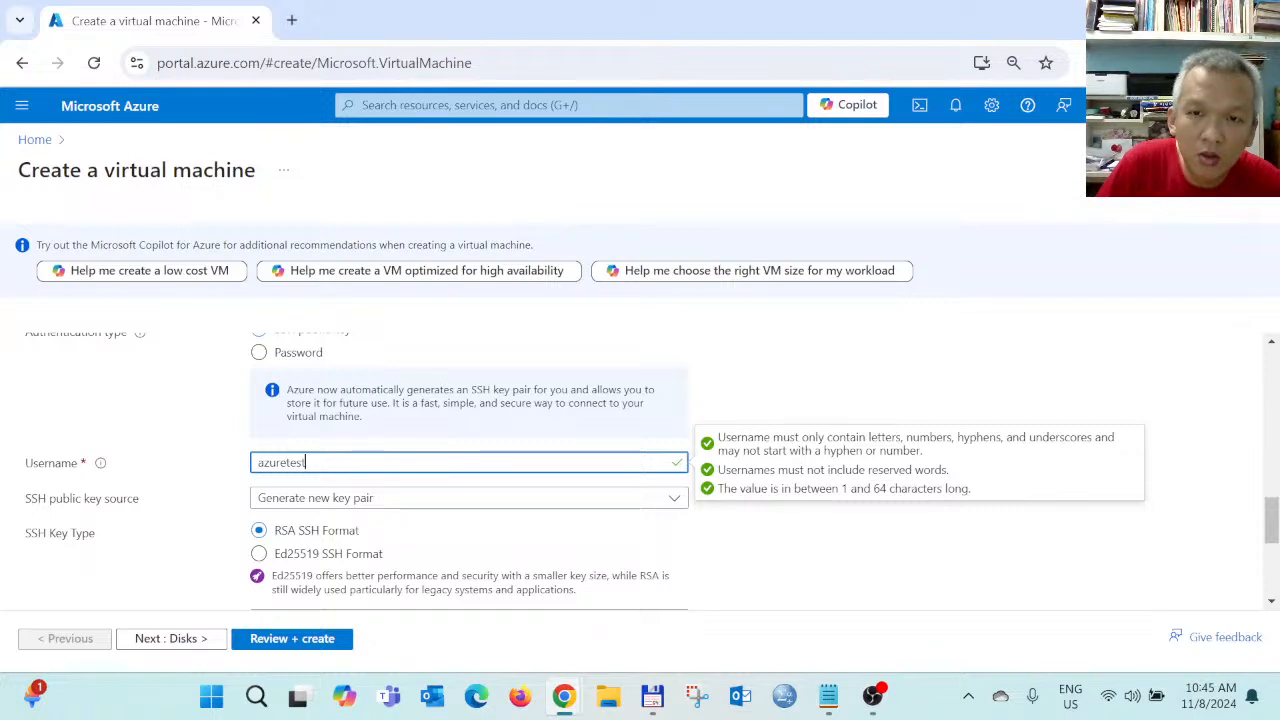
left_click(785, 550)
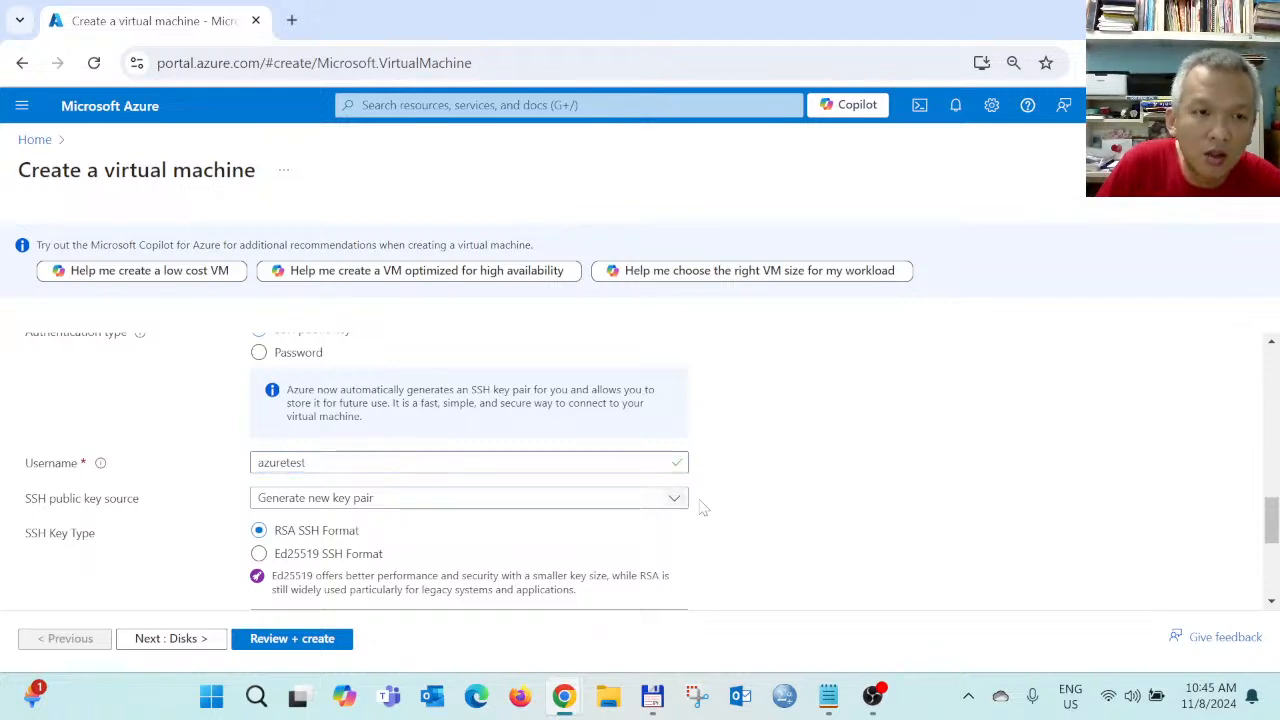
scroll(350, 515, "down", 1)
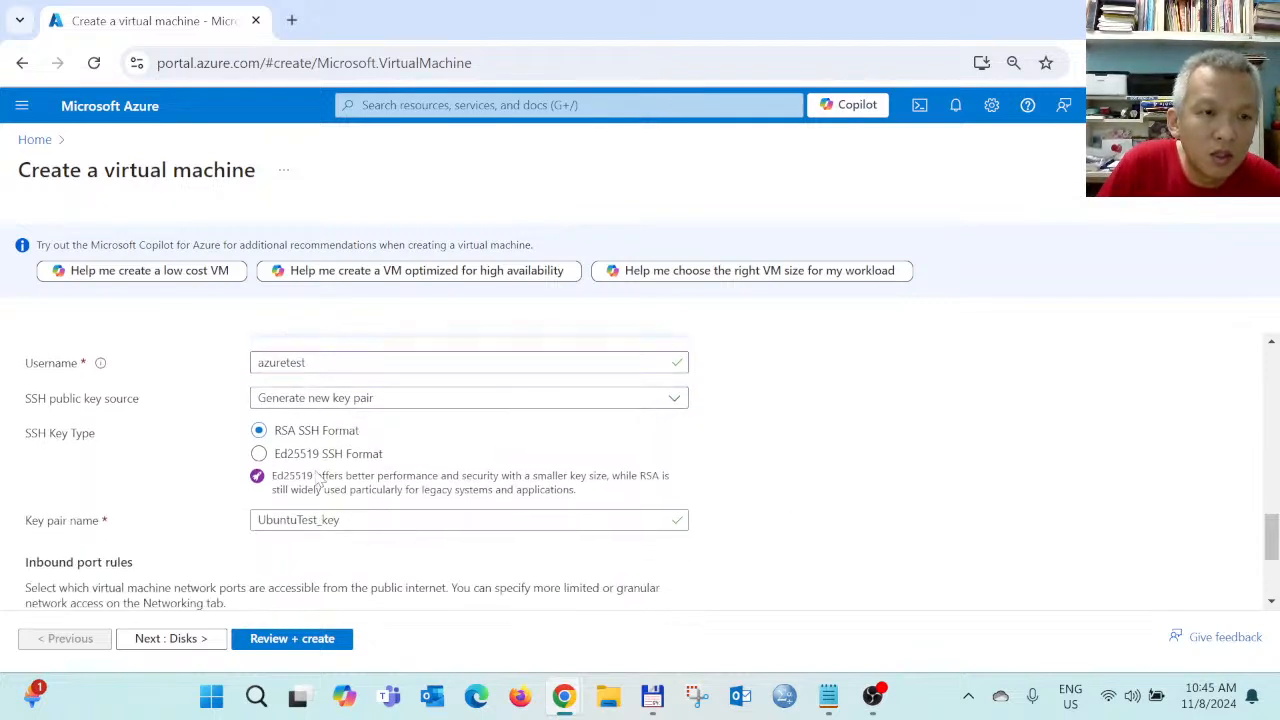
scroll(327, 492, "down", 1)
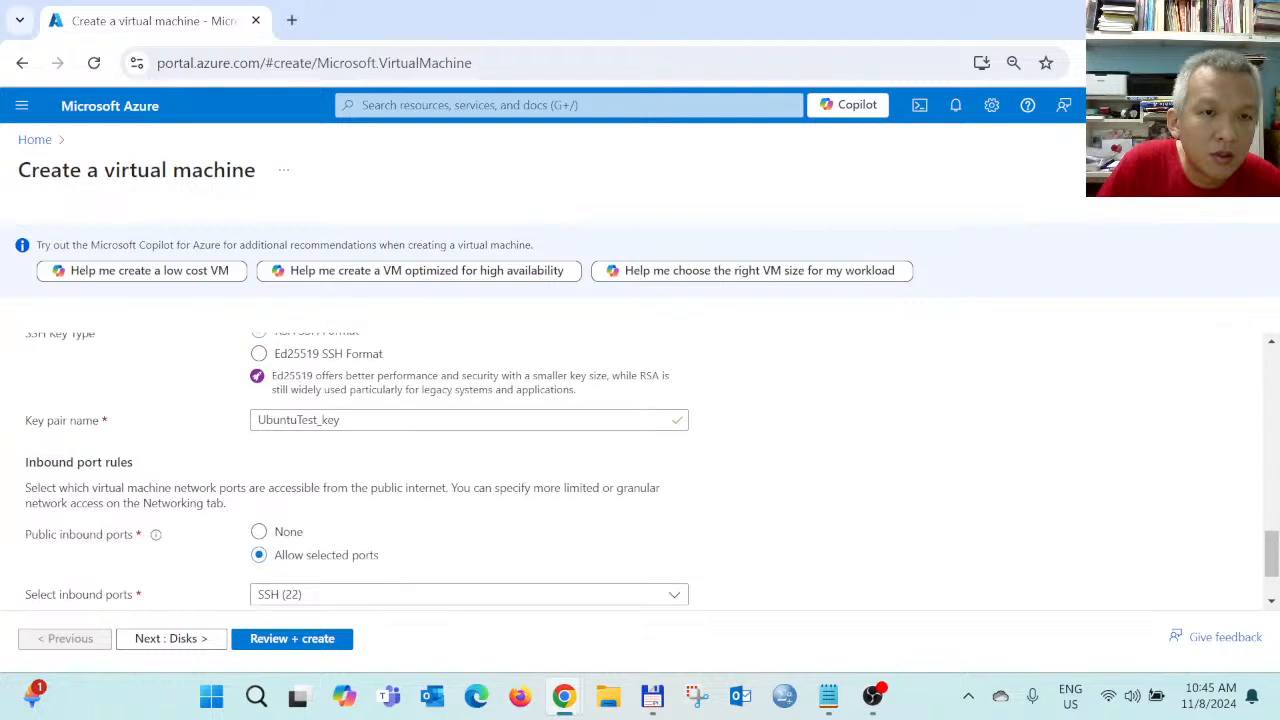
scroll(350, 465, "up", 2)
scroll(325, 489, "down", 3)
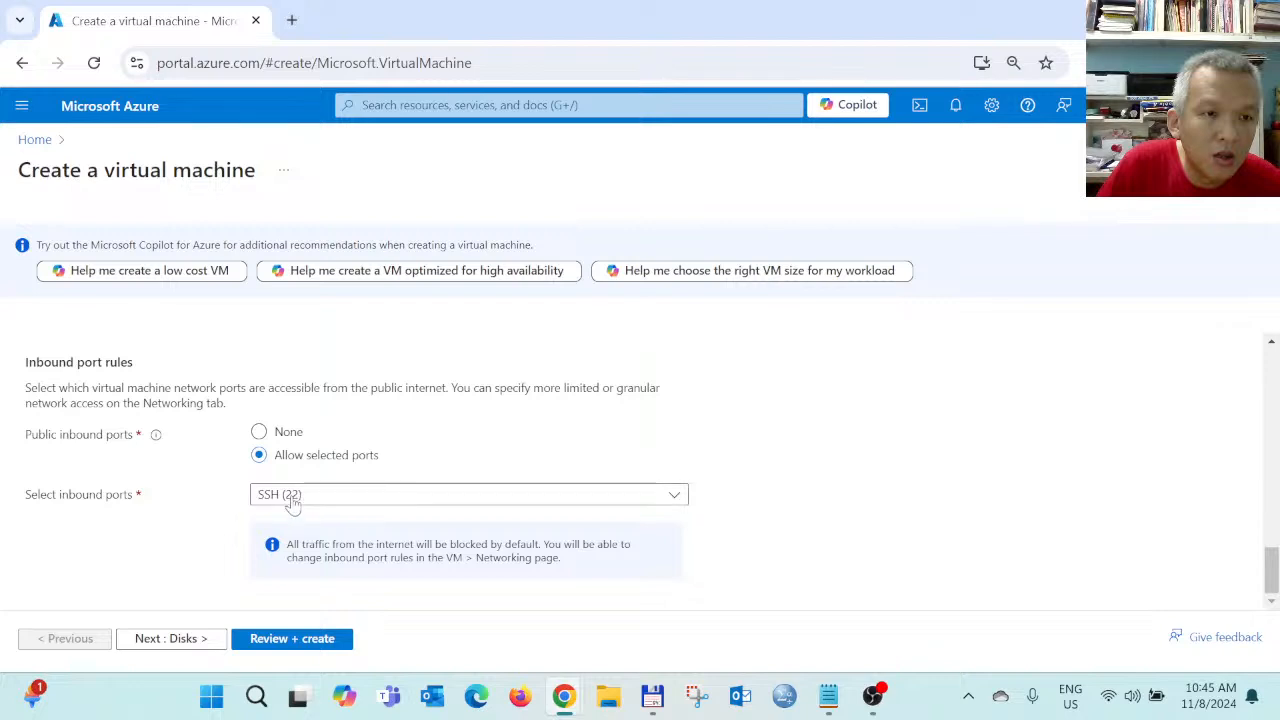
left_click(294, 497)
left_click(296, 498)
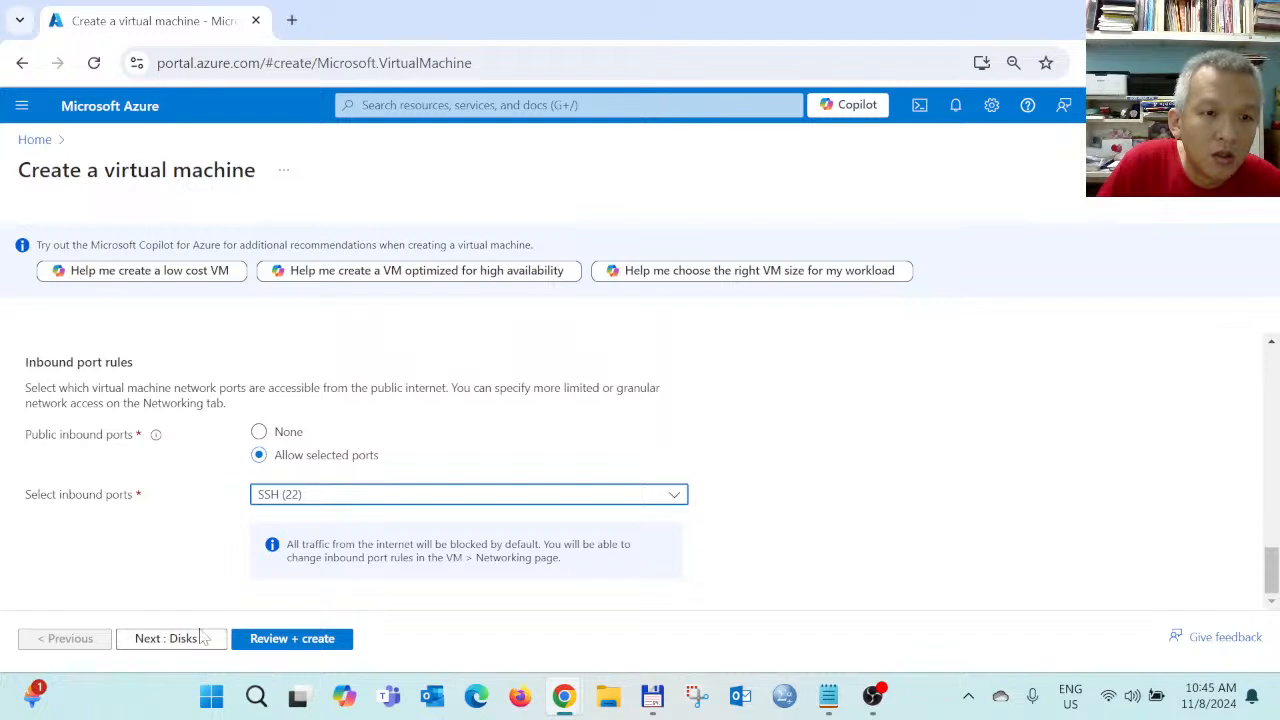
Keep 'Generate new key pair' as the SSH key source and proceed to the Disks tab
scroll(430, 515, "up", 5)
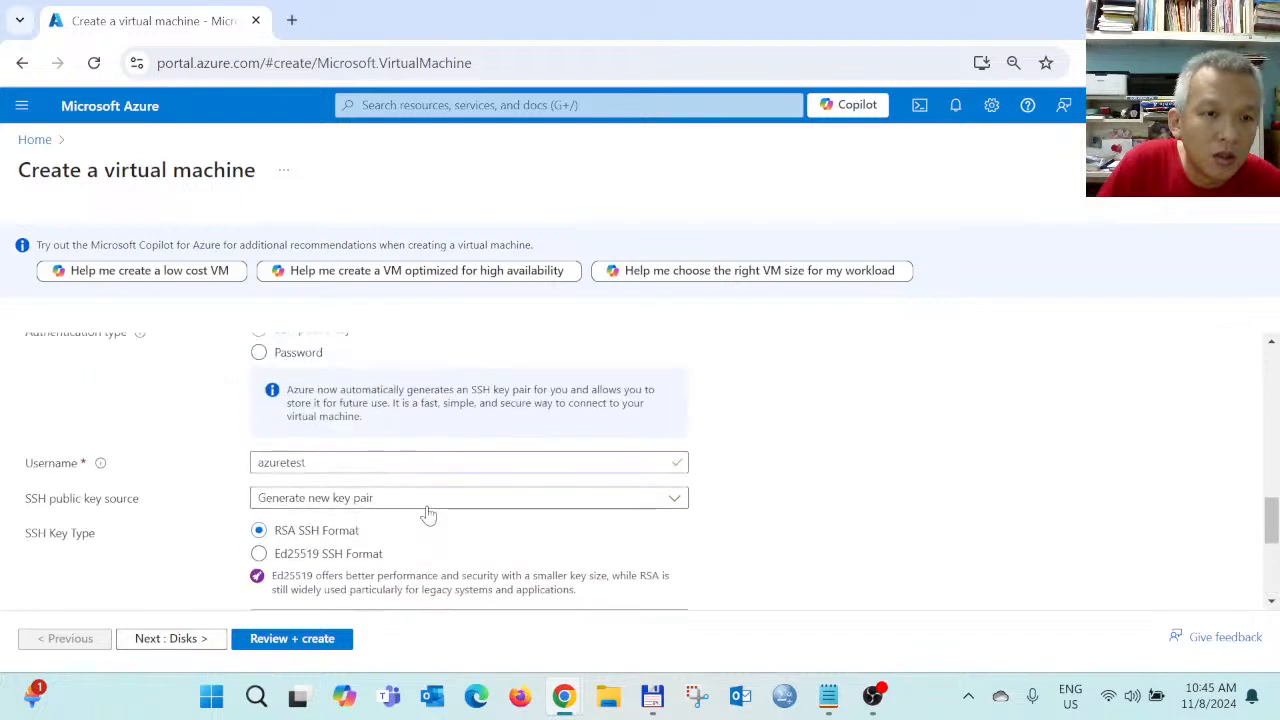
left_click(364, 499)
left_click(340, 530)
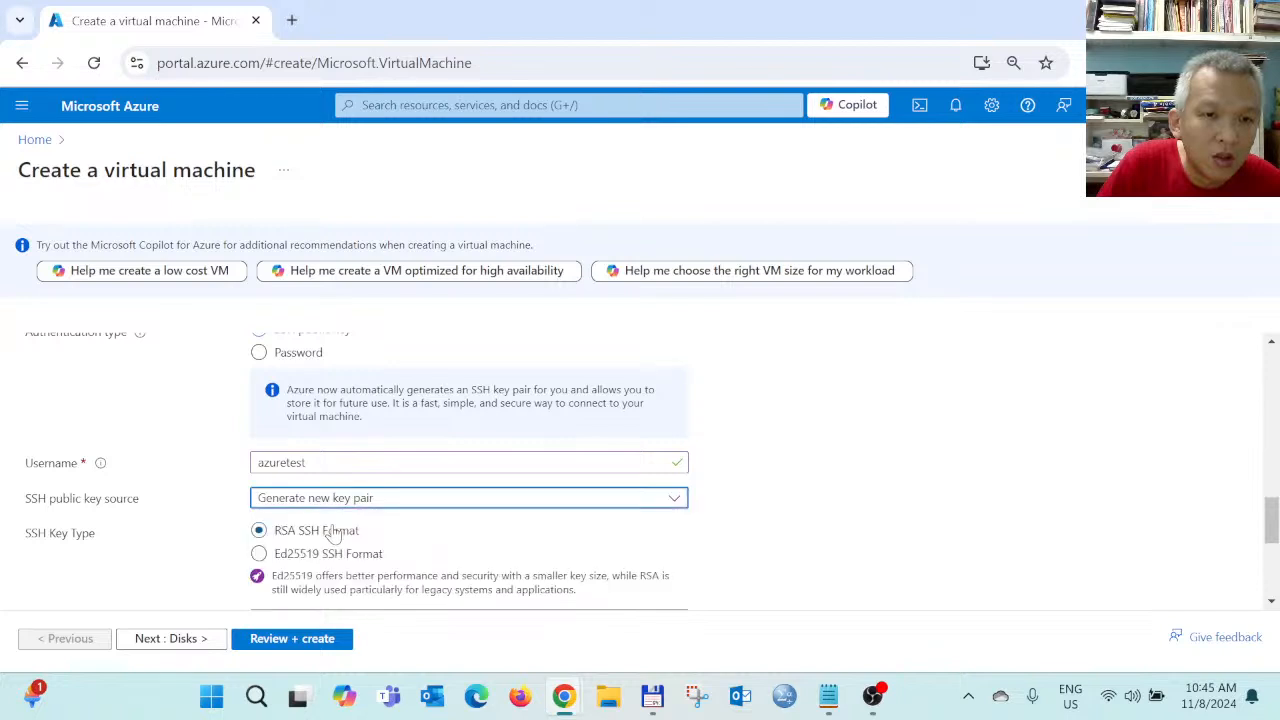
scroll(452, 522, "down", 1)
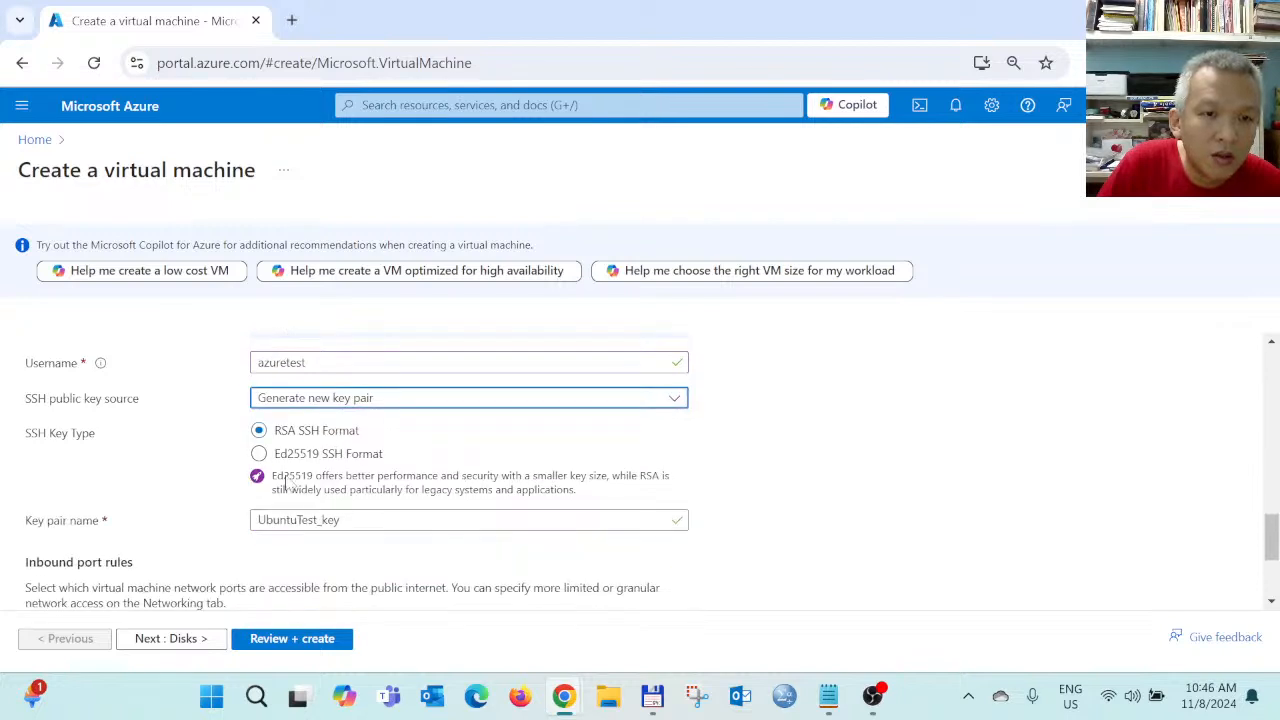
scroll(405, 497, "down", 1)
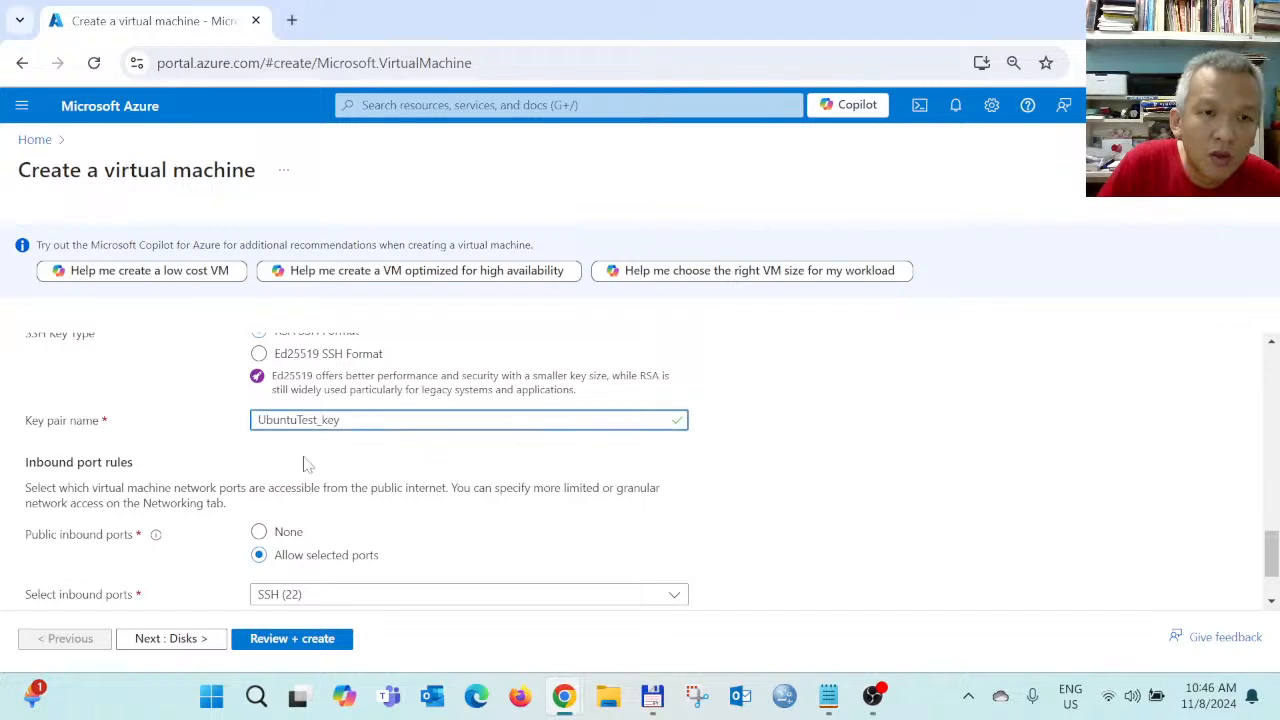
left_click(186, 637)
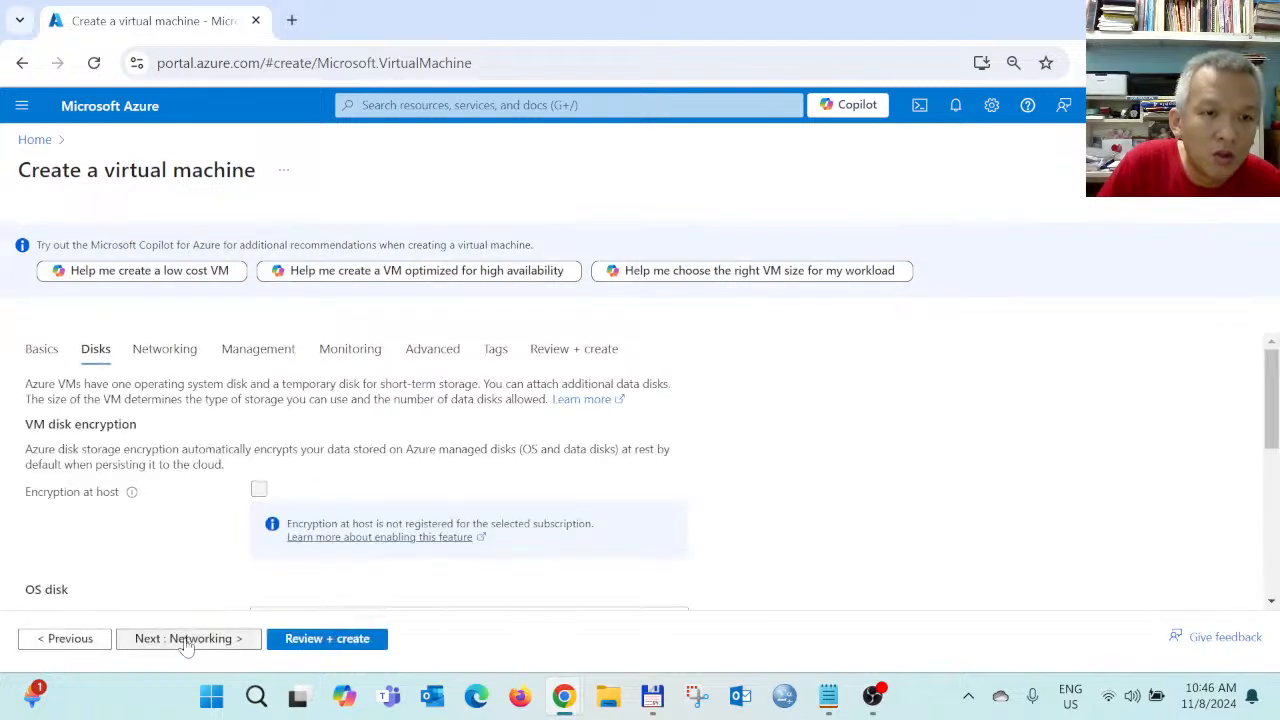
Choose Standard SSD (locally-redundant storage) as the OS disk type on the Disks tab
scroll(283, 537, "down", 2)
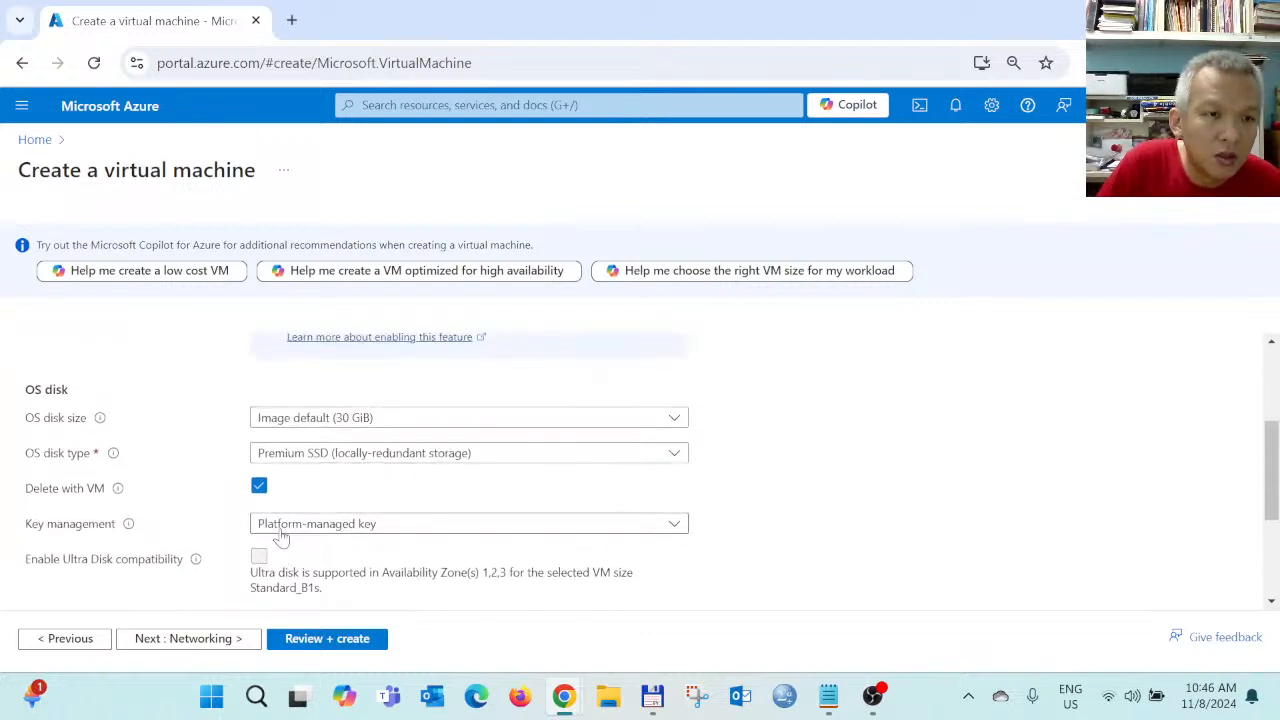
scroll(337, 555, "down", 1)
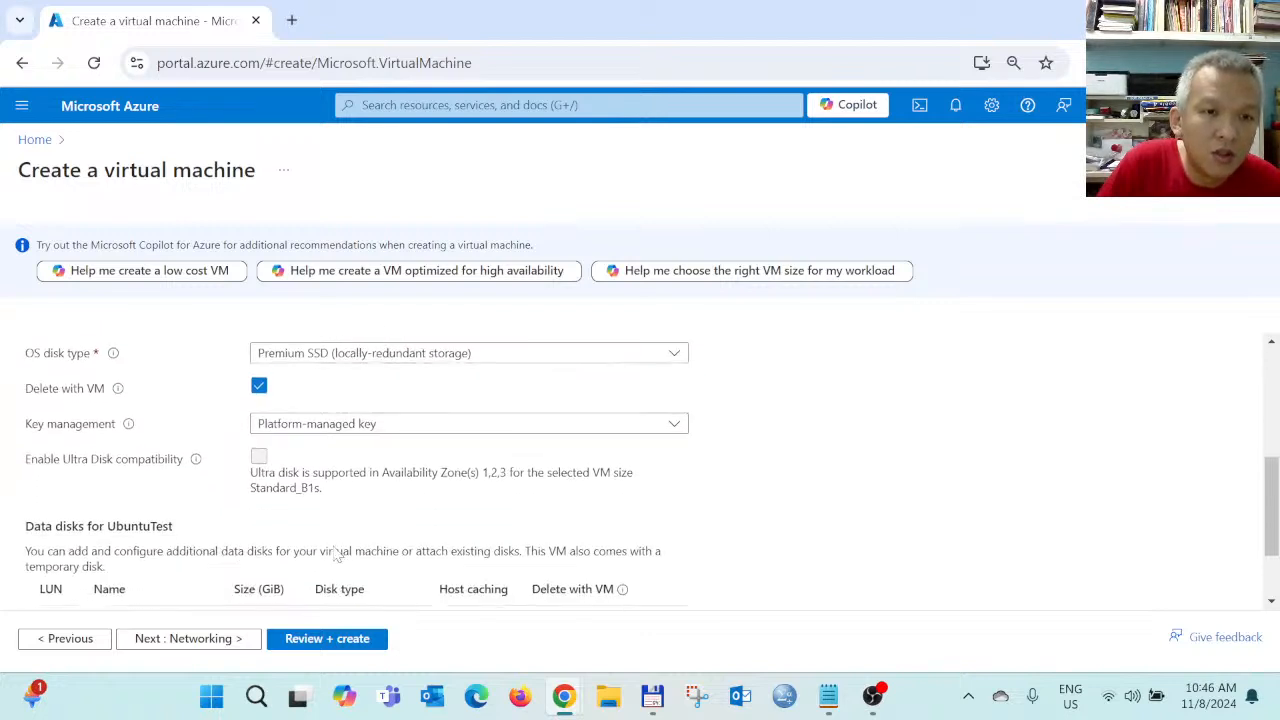
left_click(395, 355)
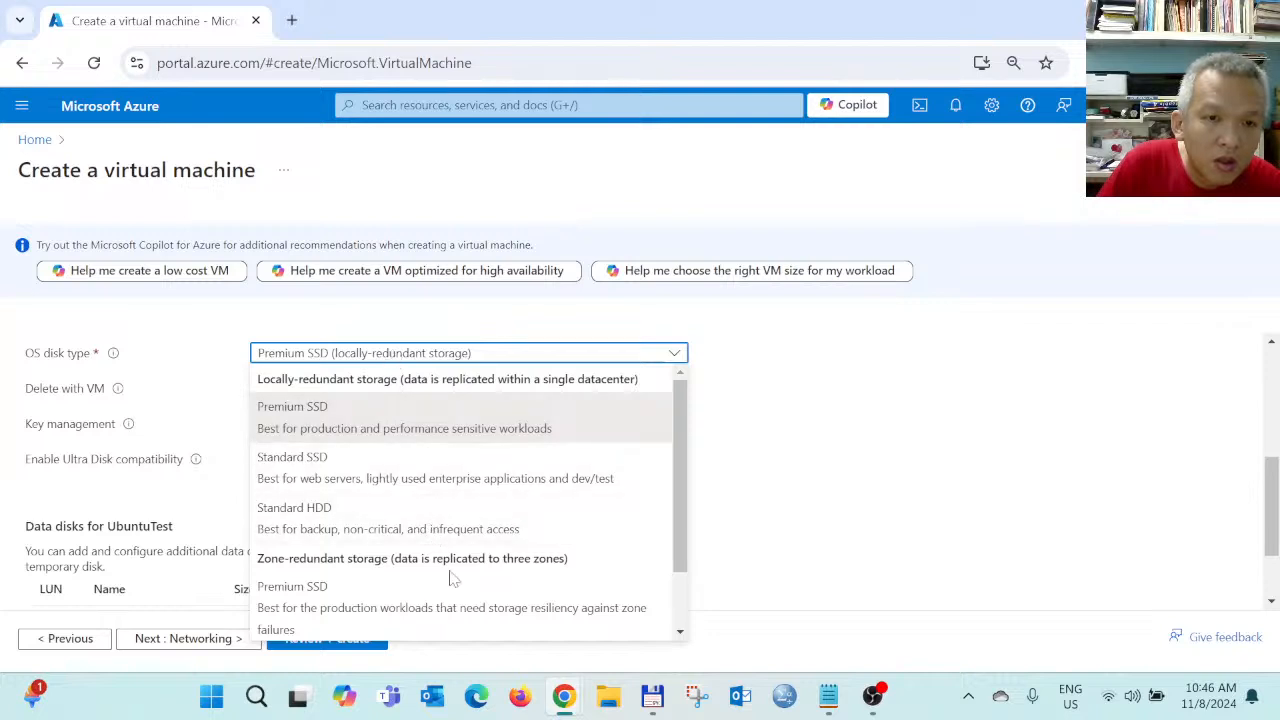
scroll(465, 500, "down", 2)
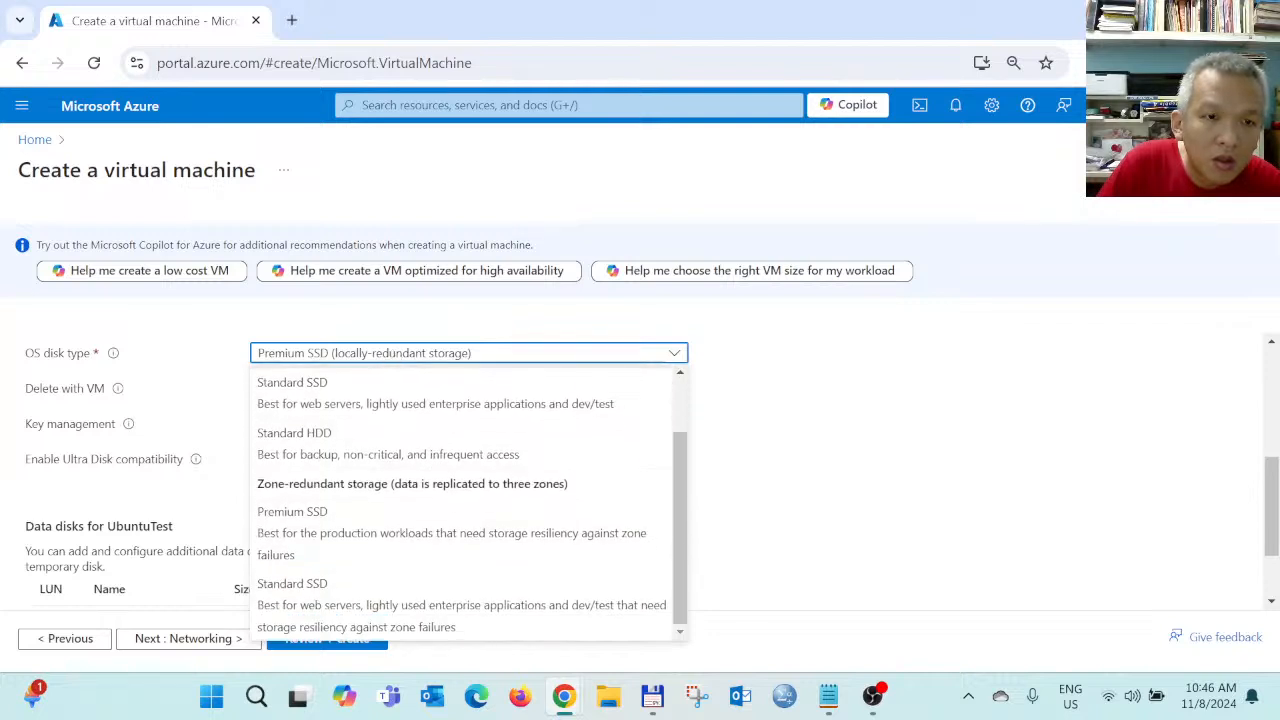
scroll(400, 505, "up", 2)
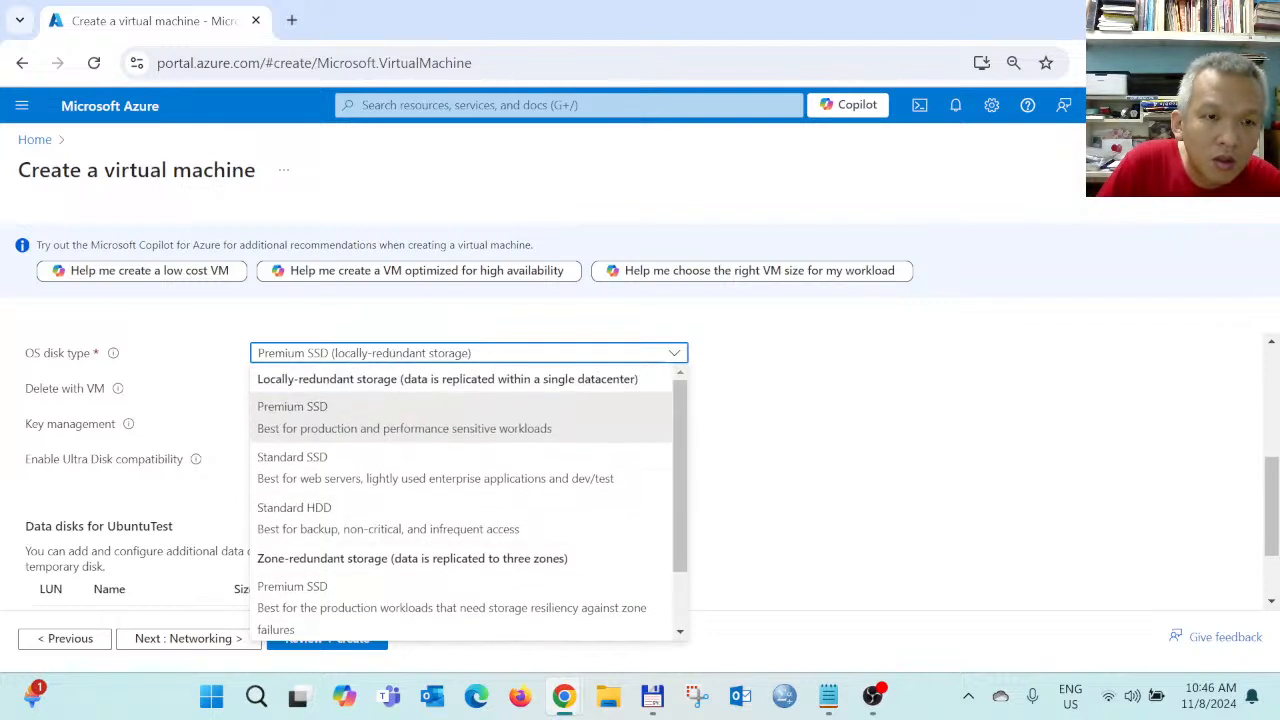
left_click(405, 482)
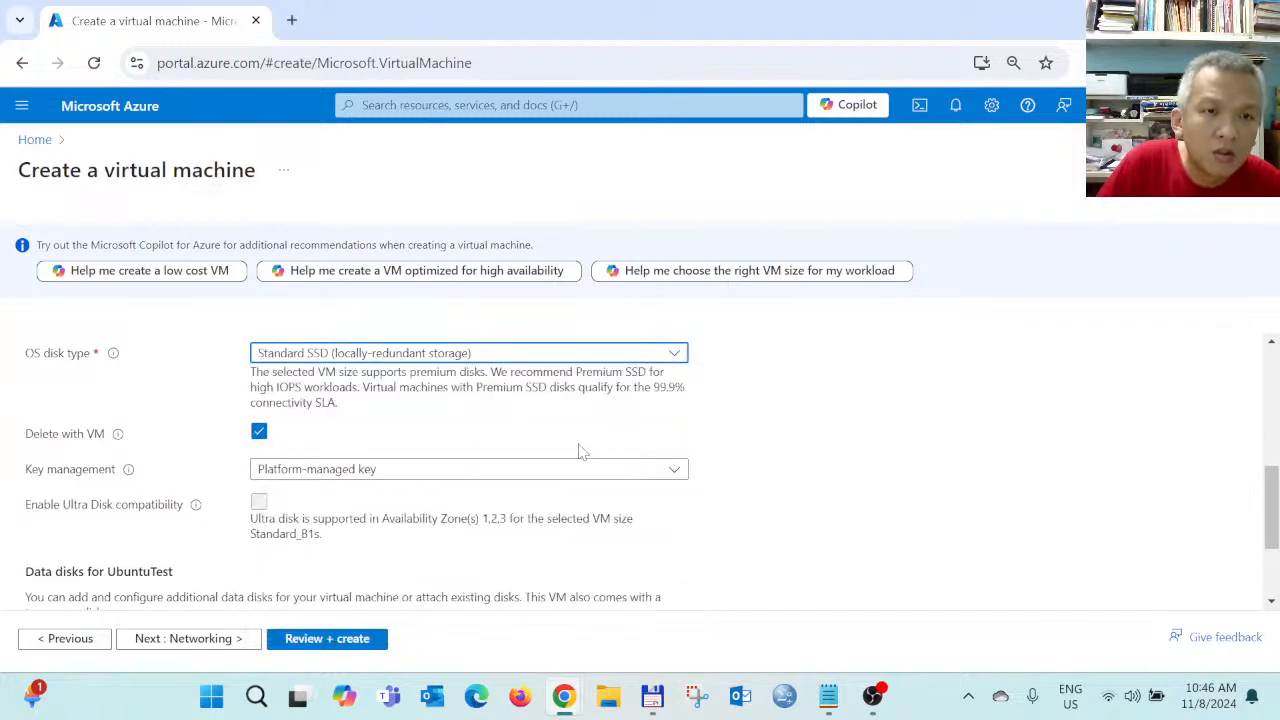
scroll(581, 452, "down", 1)
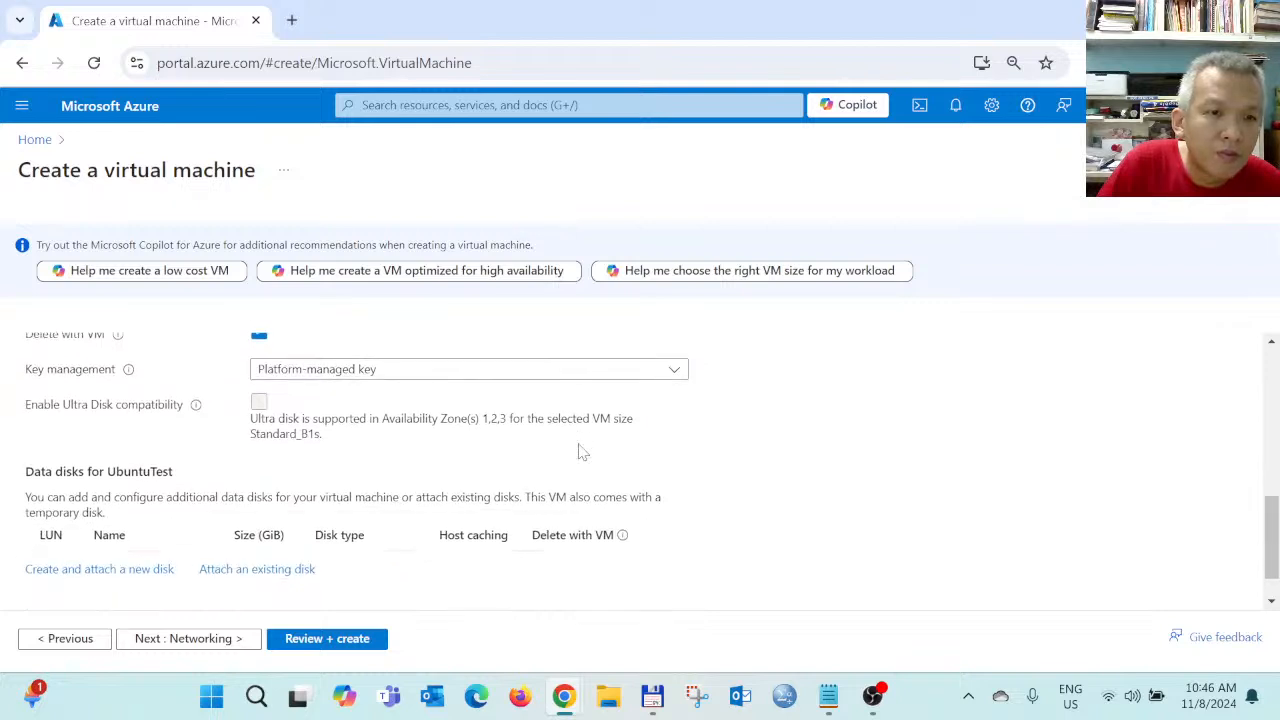
scroll(581, 452, "down", 1)
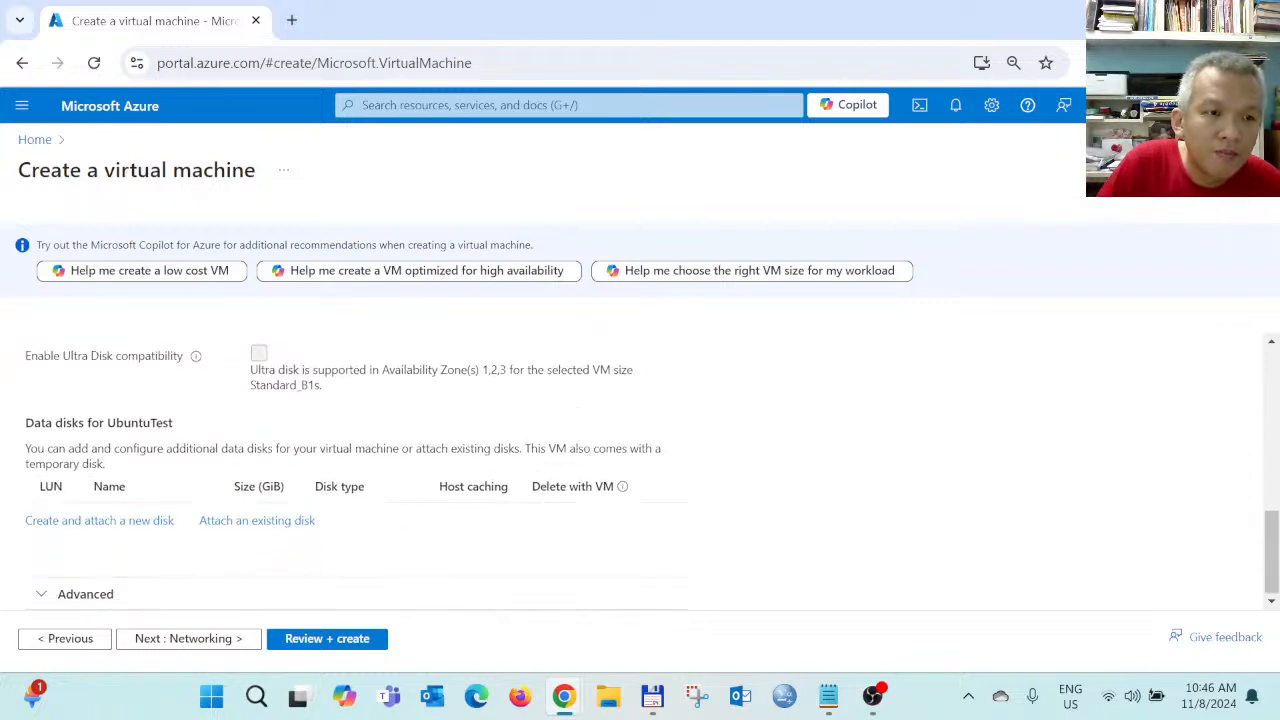
Move on to the Networking tab and review its default settings
left_click(224, 644)
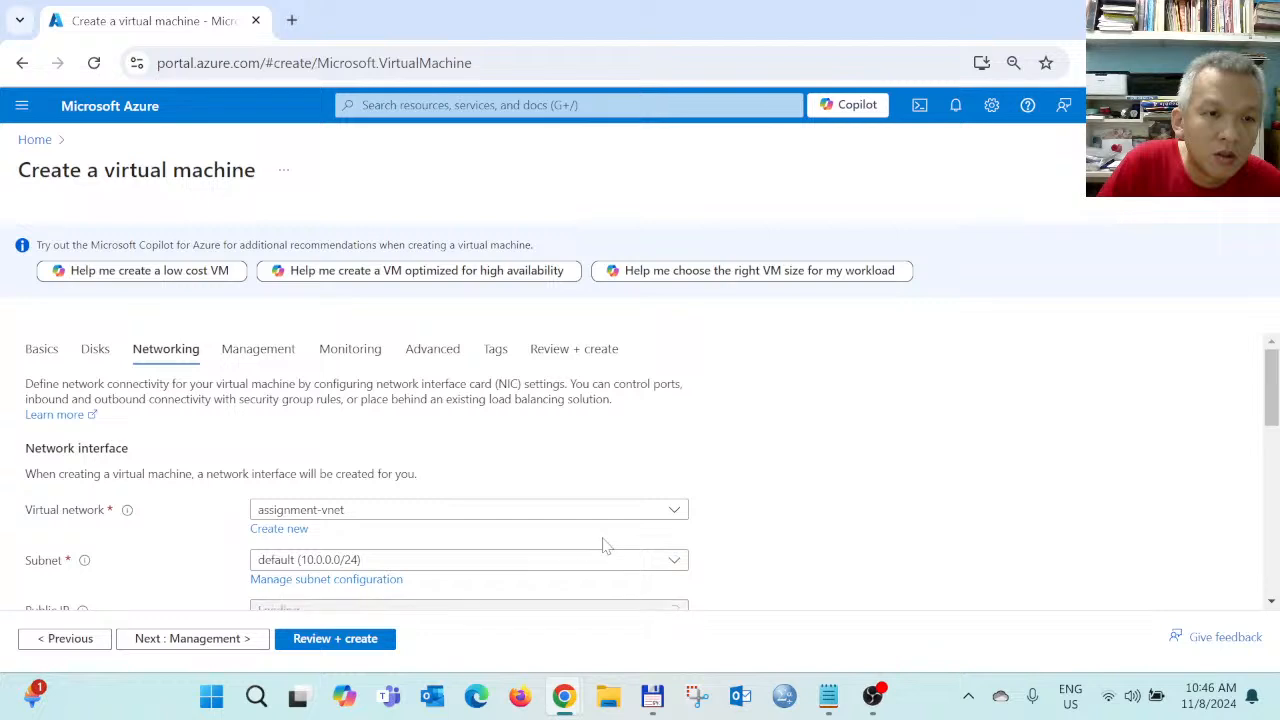
scroll(603, 543, "down", 1)
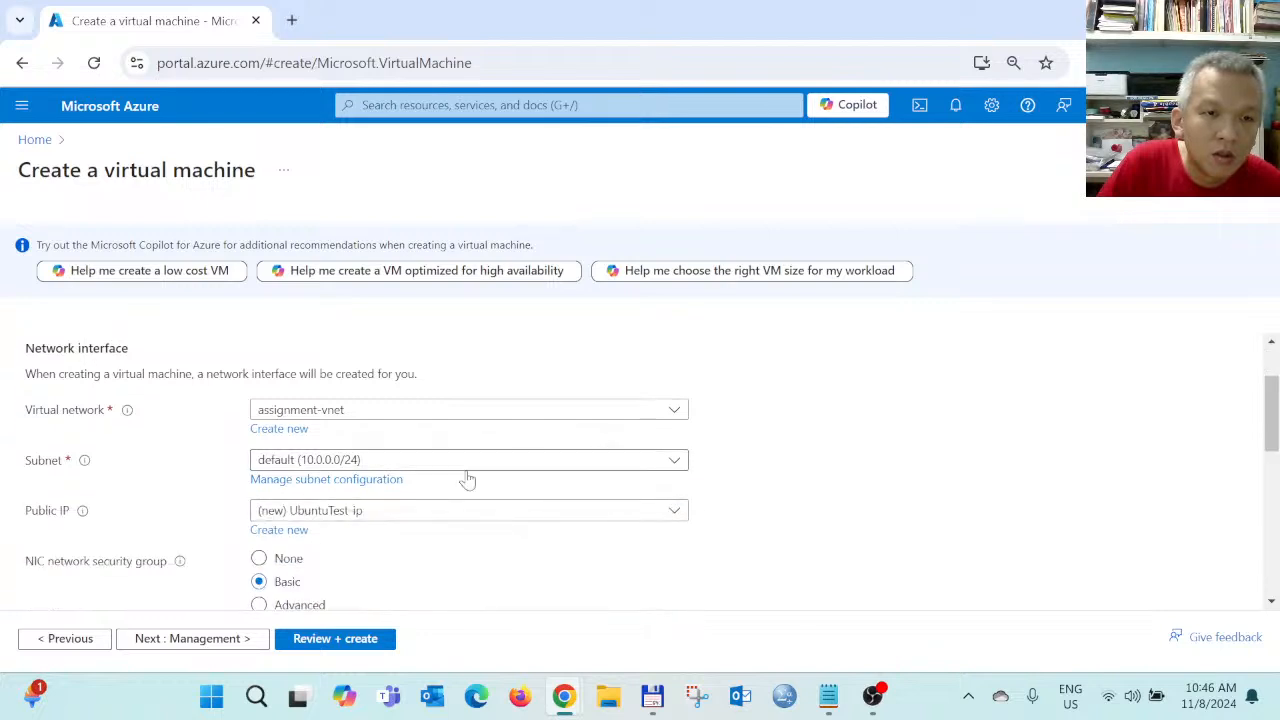
scroll(466, 479, "down", 1)
scroll(466, 479, "up", 1)
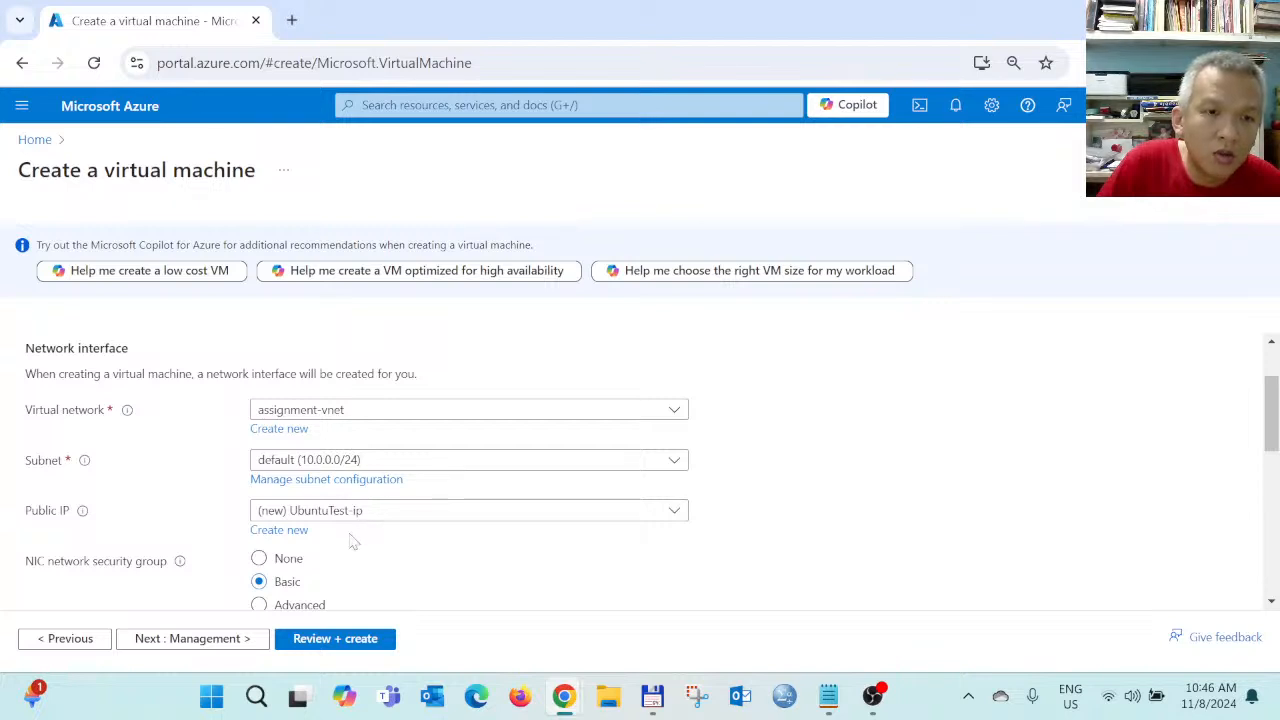
scroll(354, 538, "down", 1)
scroll(352, 541, "down", 1)
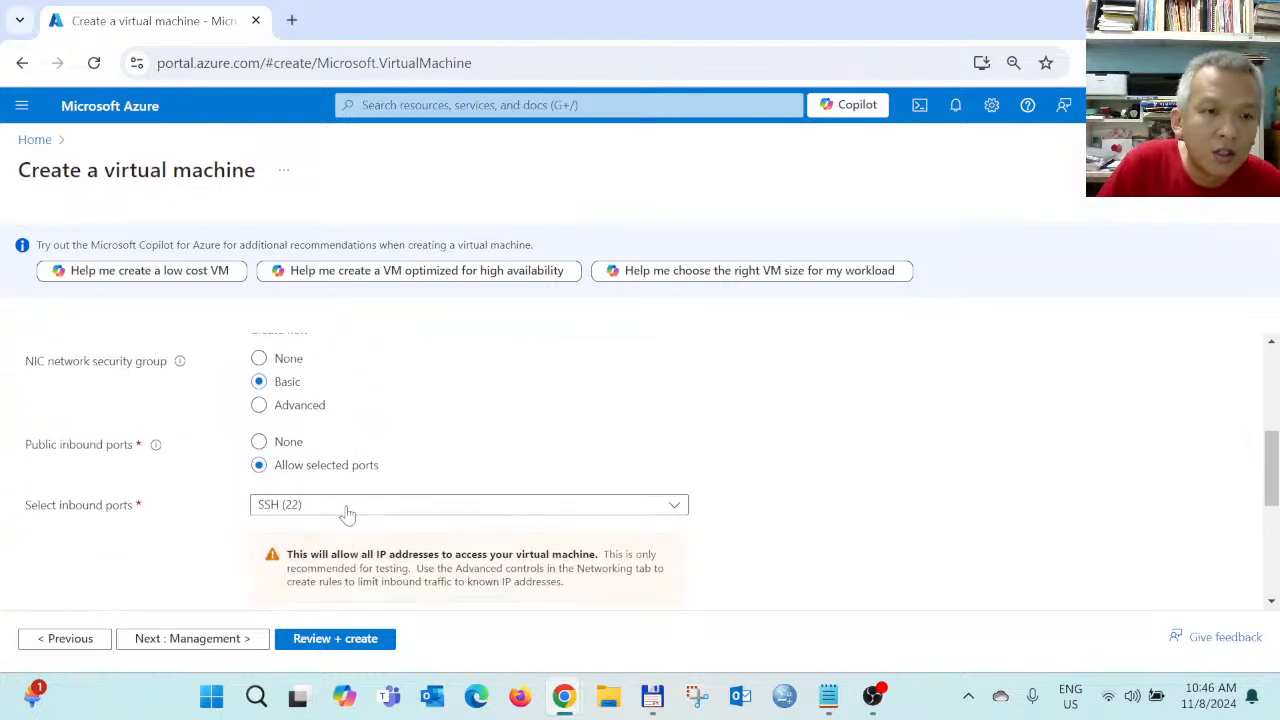
scroll(345, 512, "down", 2)
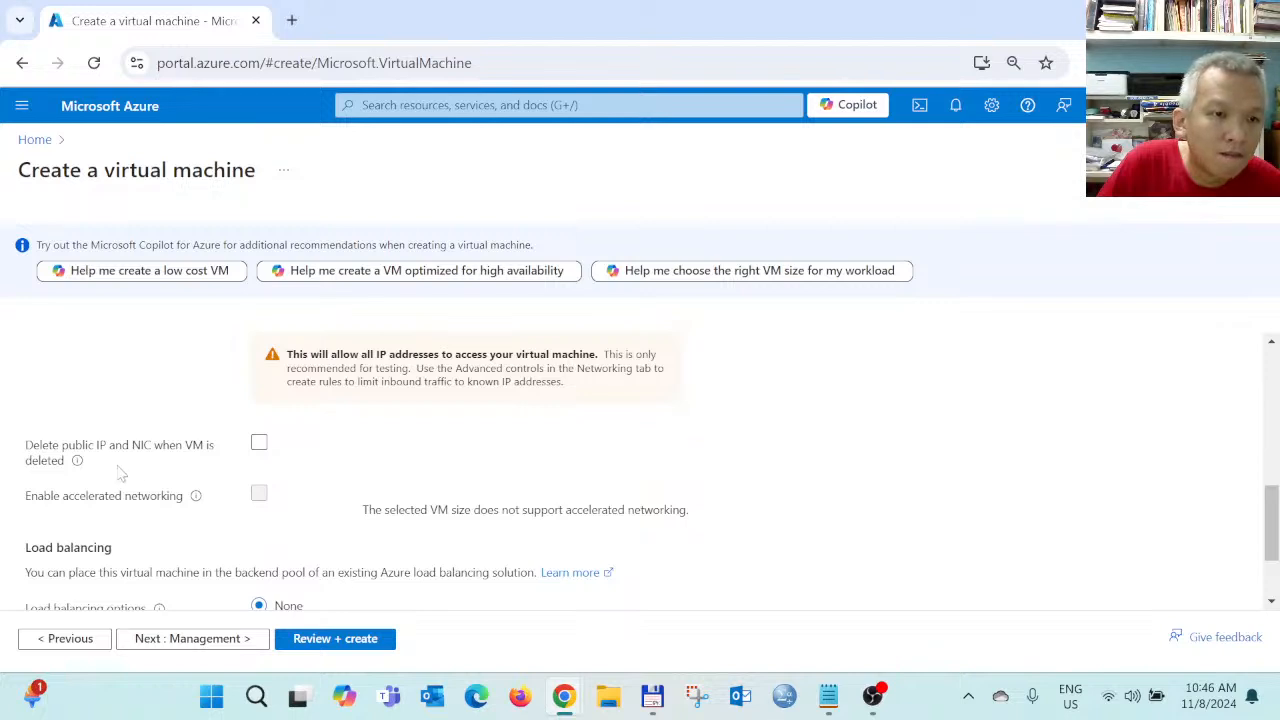
scroll(243, 485, "down", 1)
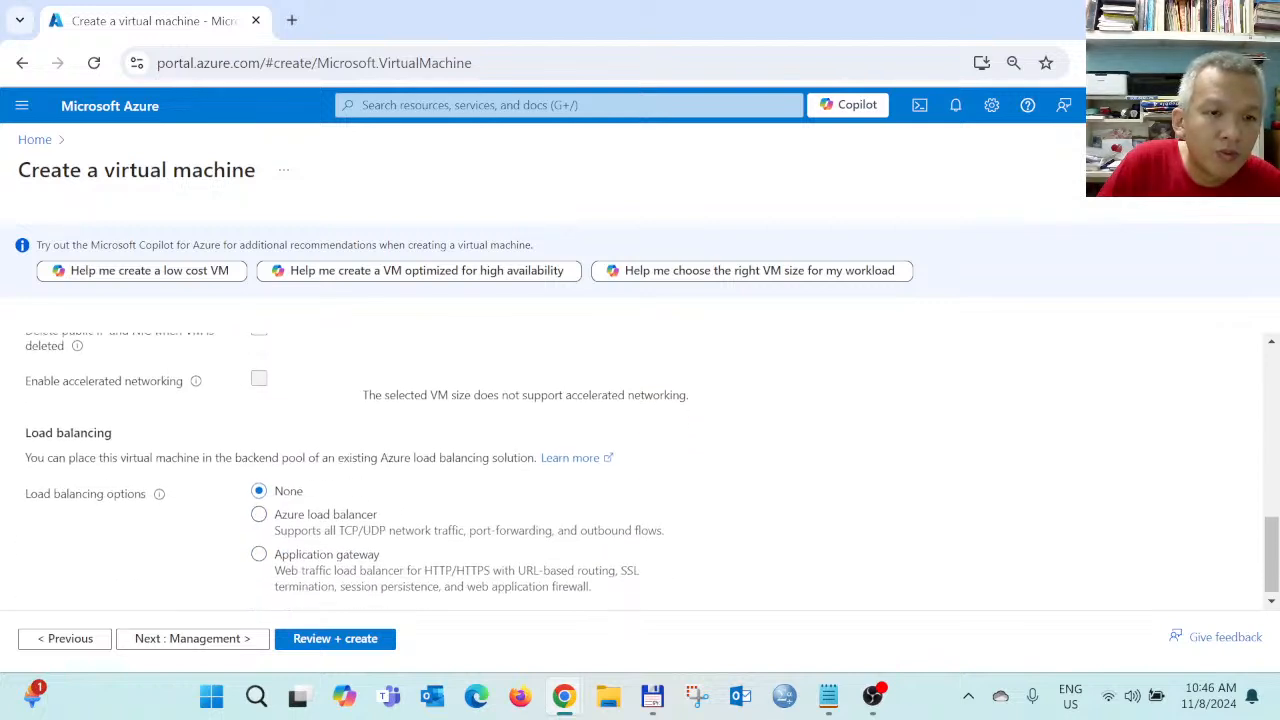
Accept the default Management settings and advance to the Monitoring tab
left_click(197, 639)
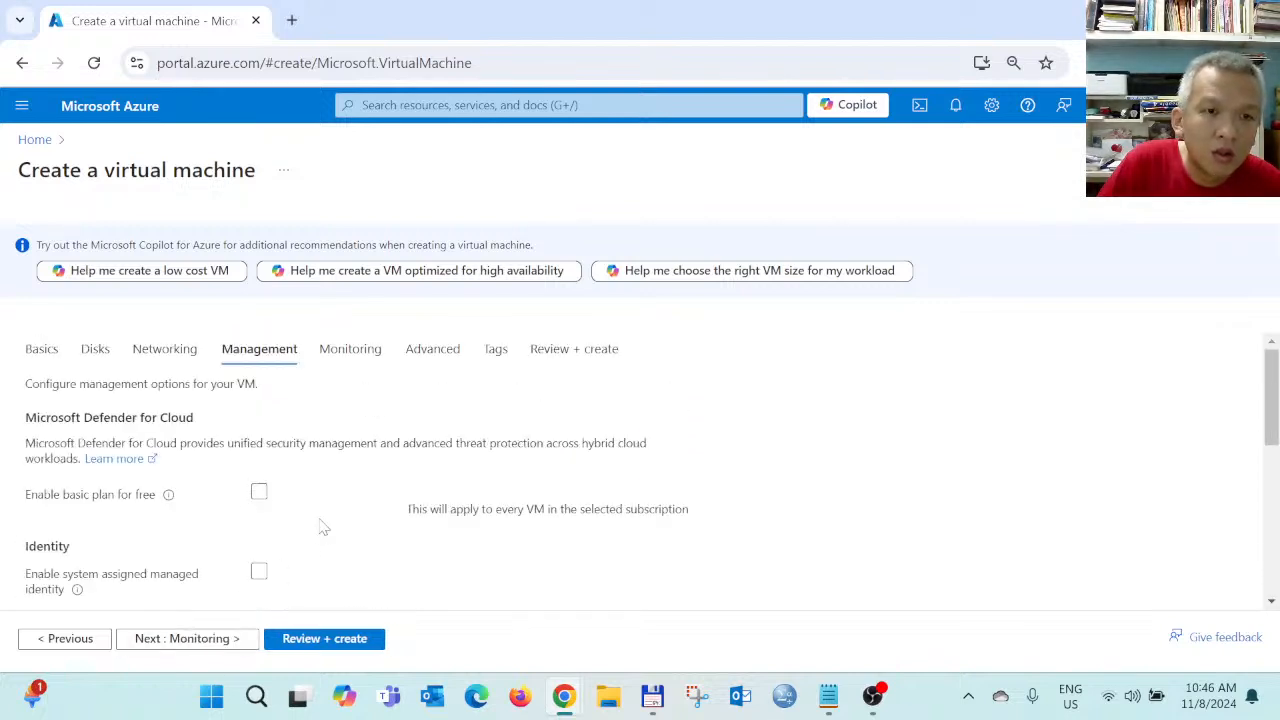
scroll(320, 531, "down", 1)
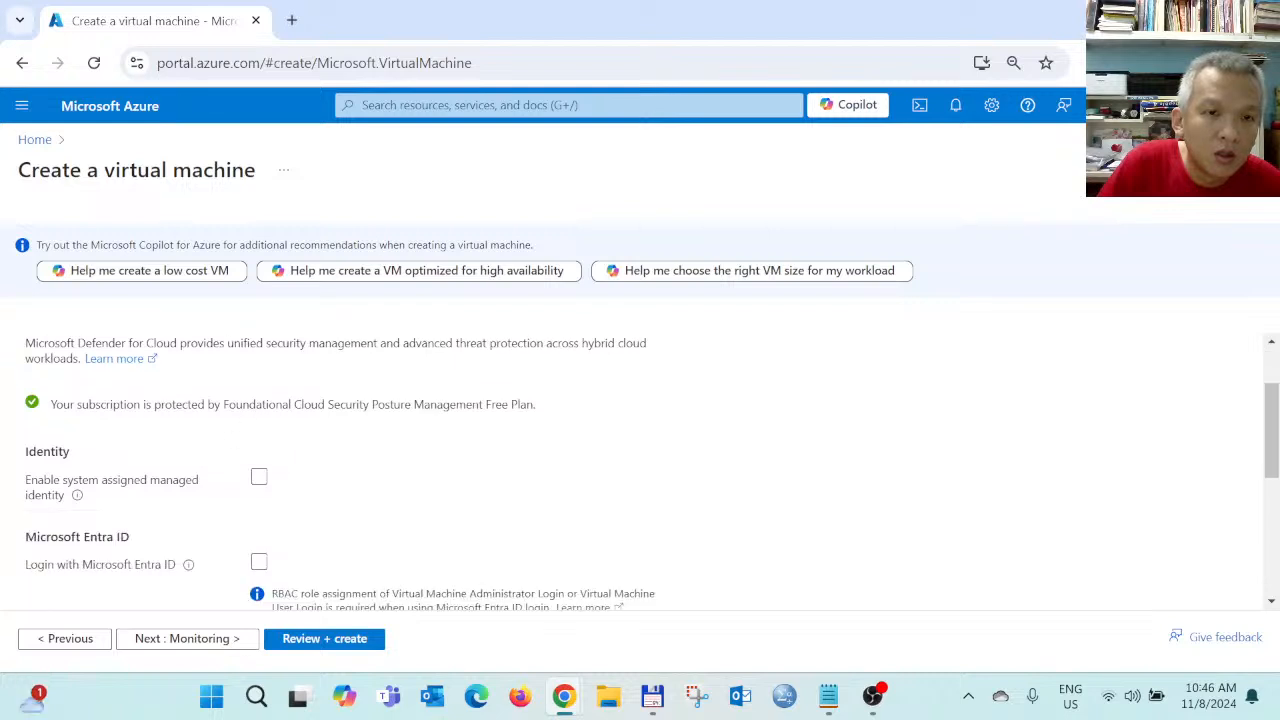
scroll(333, 503, "down", 3)
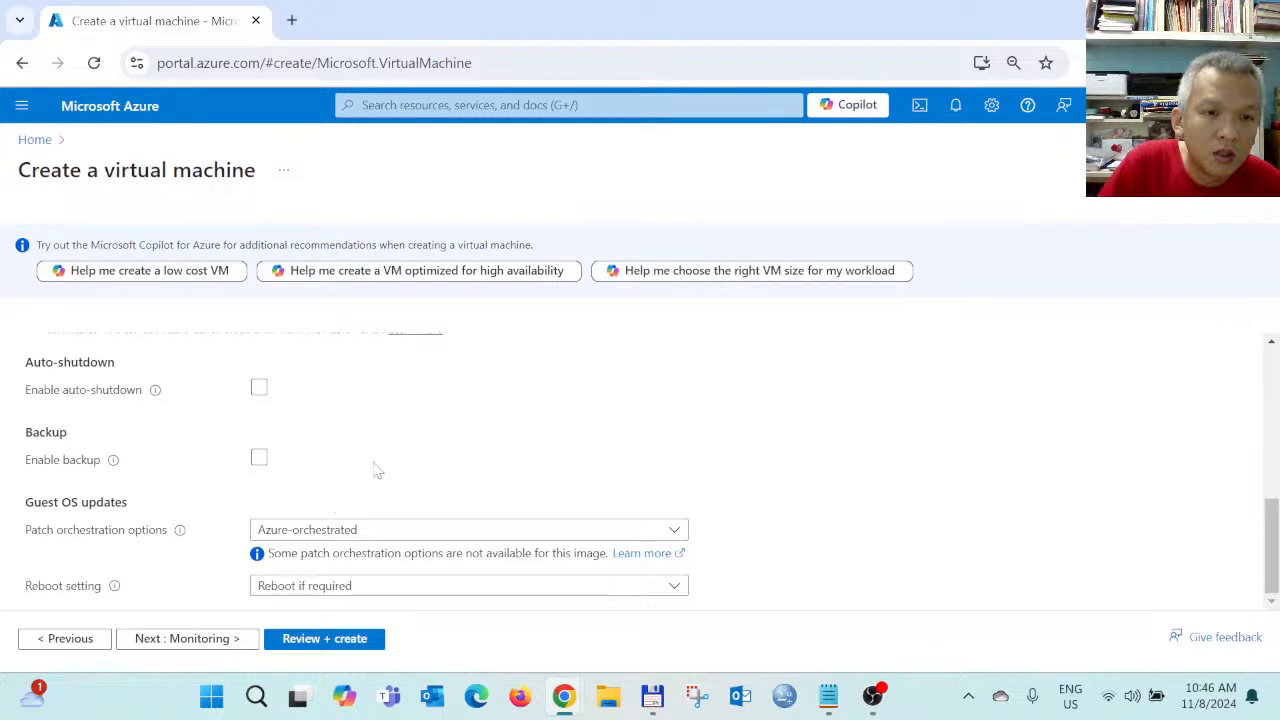
left_click(203, 641)
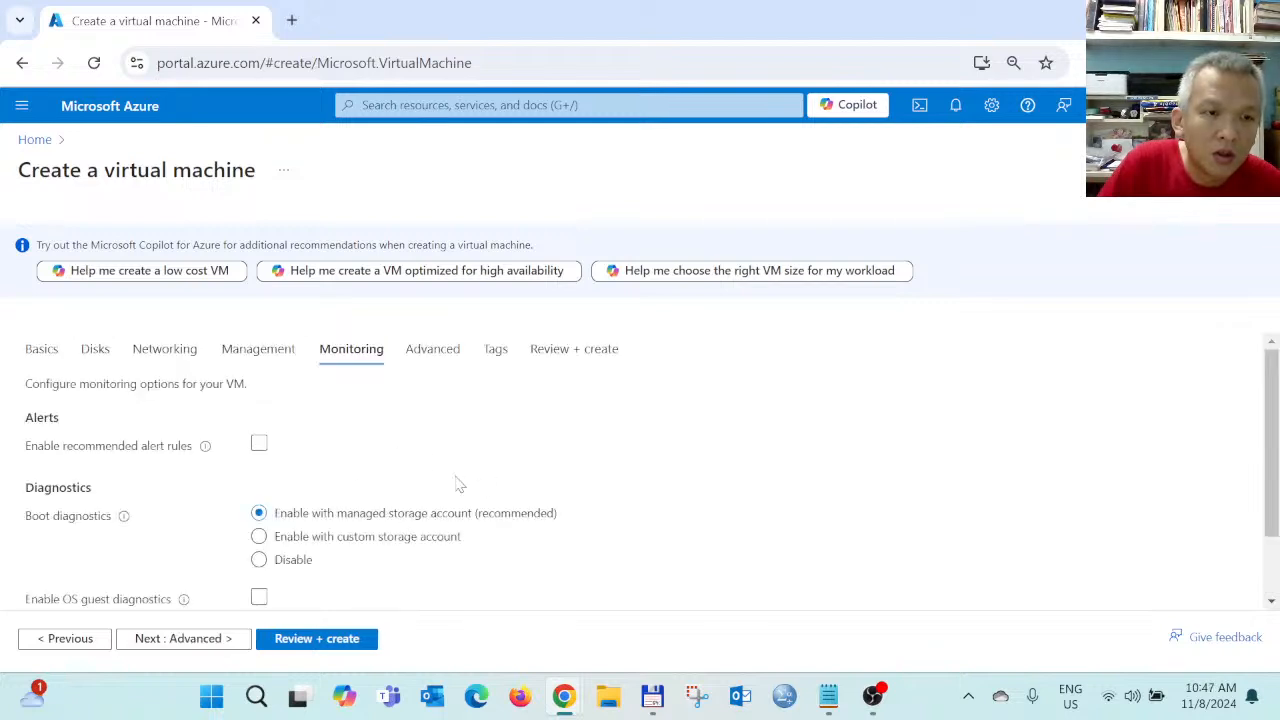
scroll(457, 485, "down", 1)
scroll(457, 485, "up", 1)
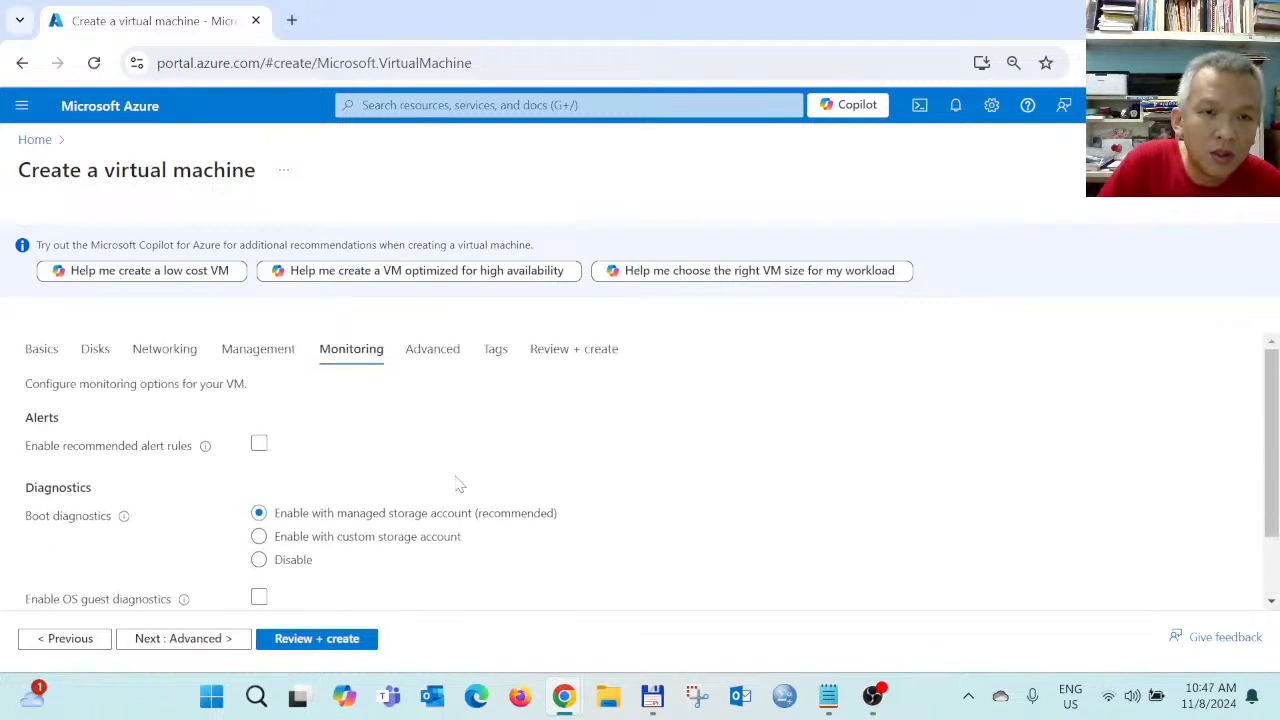
Skip through the Advanced and Tags tabs without changes to reach Review + create
left_click(168, 638)
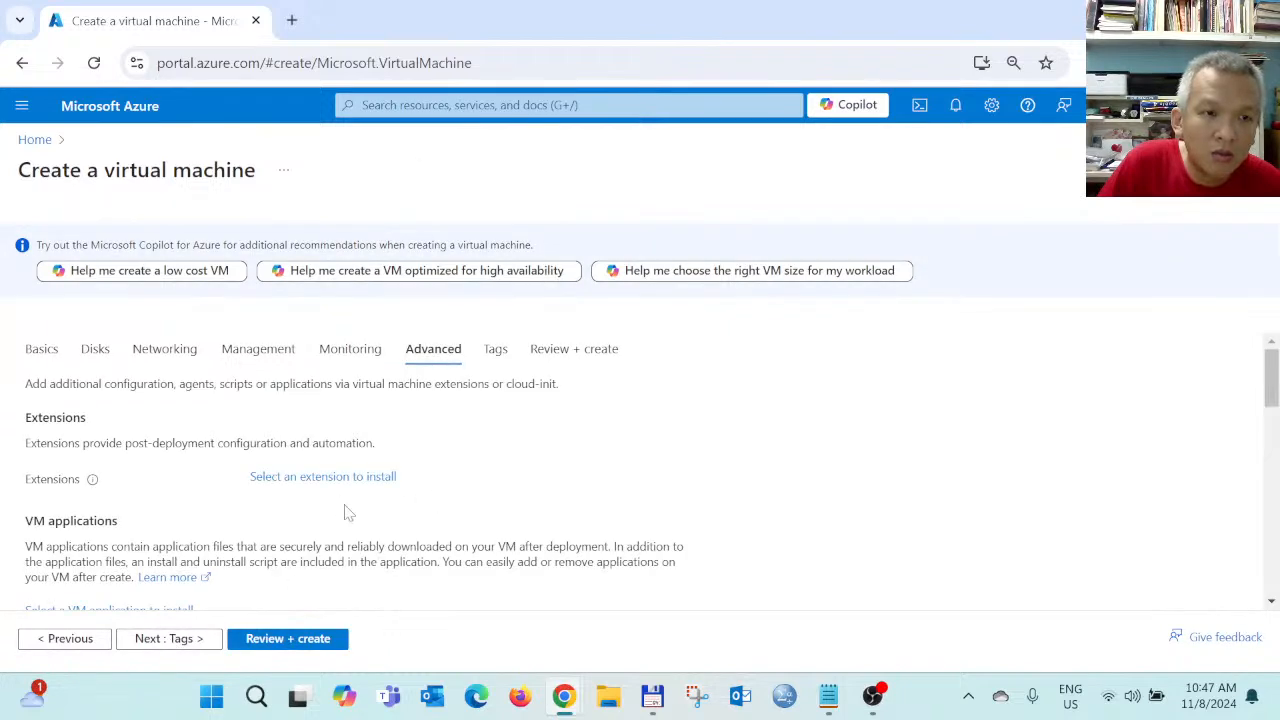
scroll(363, 514, "down", 5)
scroll(363, 514, "down", 4)
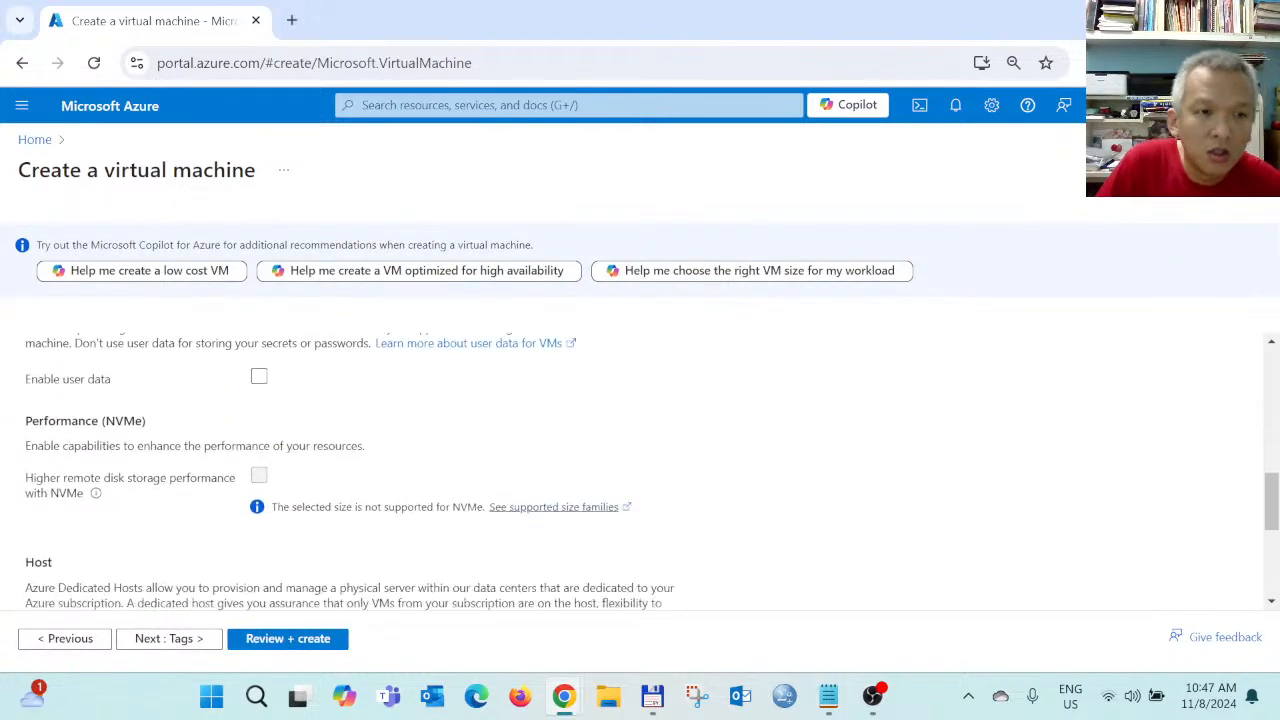
left_click(168, 638)
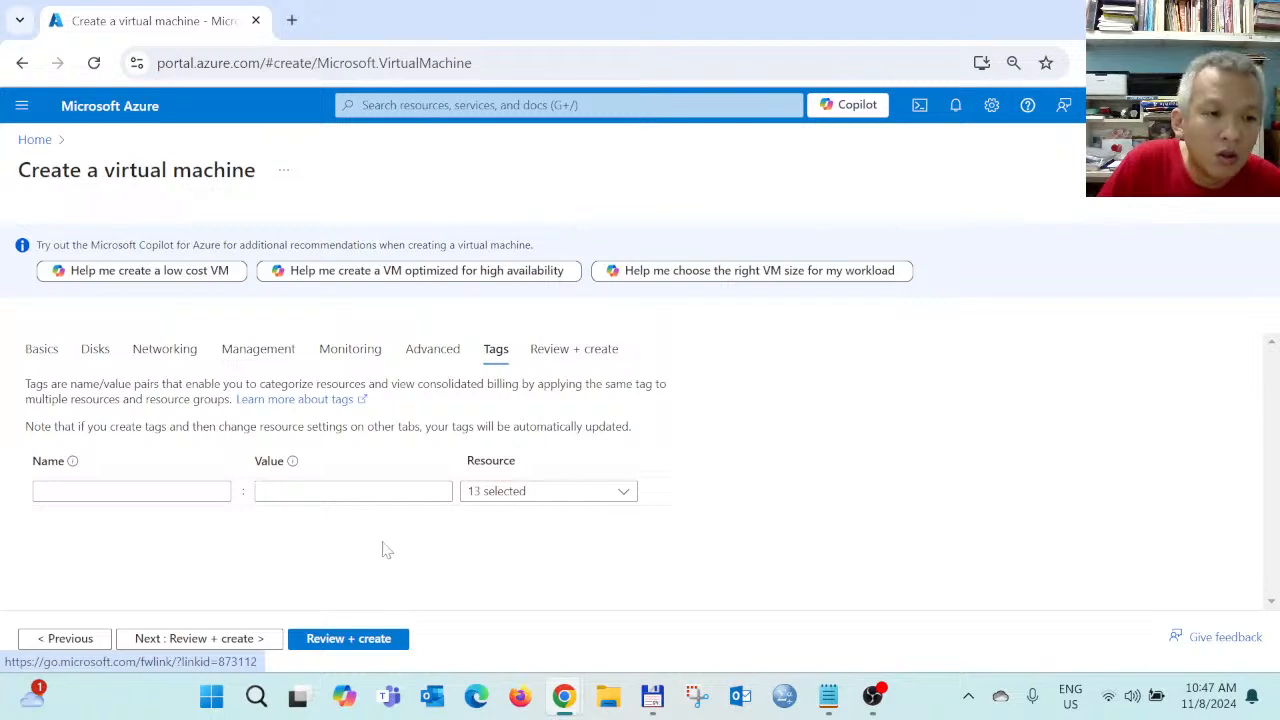
left_click(243, 640)
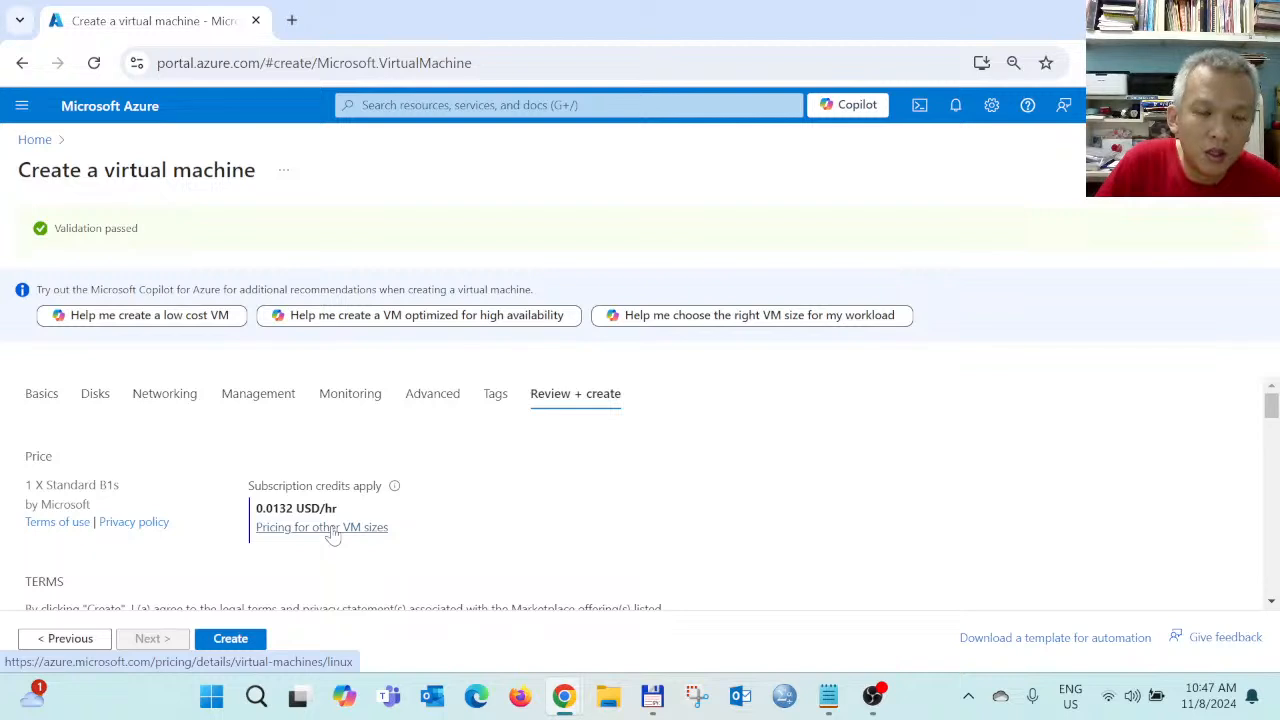
Review the validated summary's price, basics, disks, networking and advanced settings for UbuntuTest
scroll(333, 535, "down", 2)
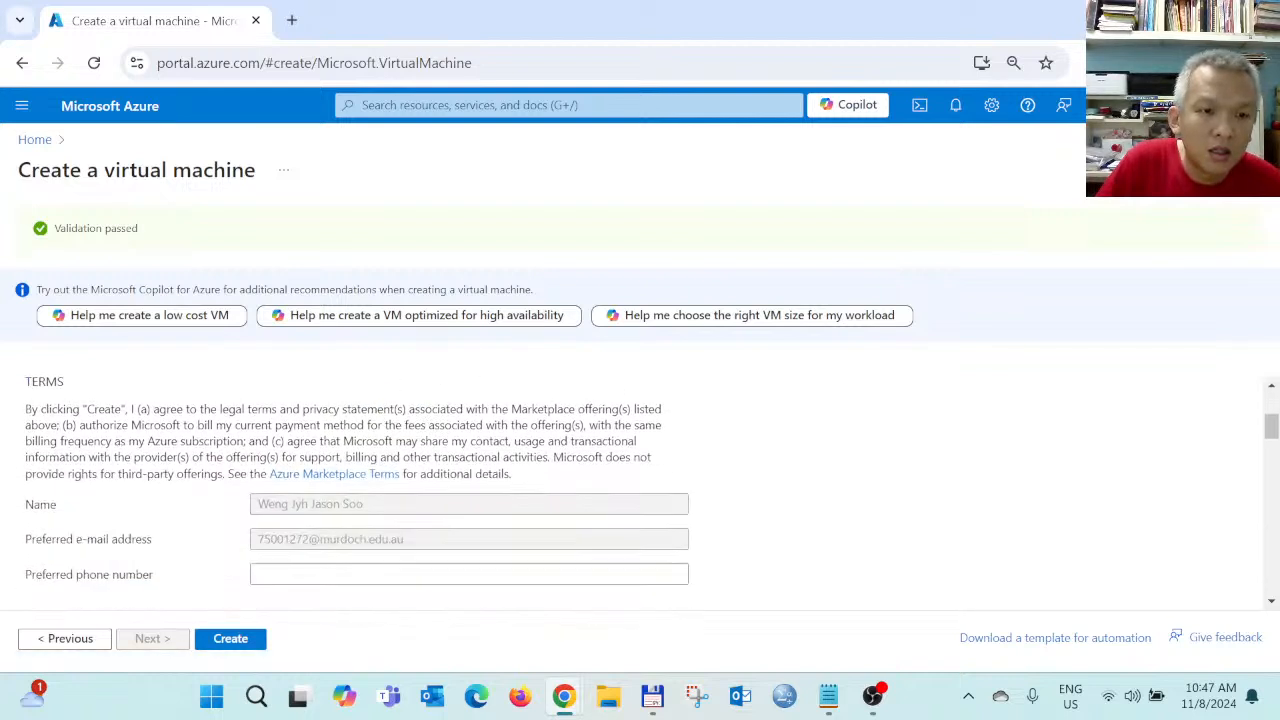
scroll(335, 528, "down", 1)
scroll(335, 528, "down", 5)
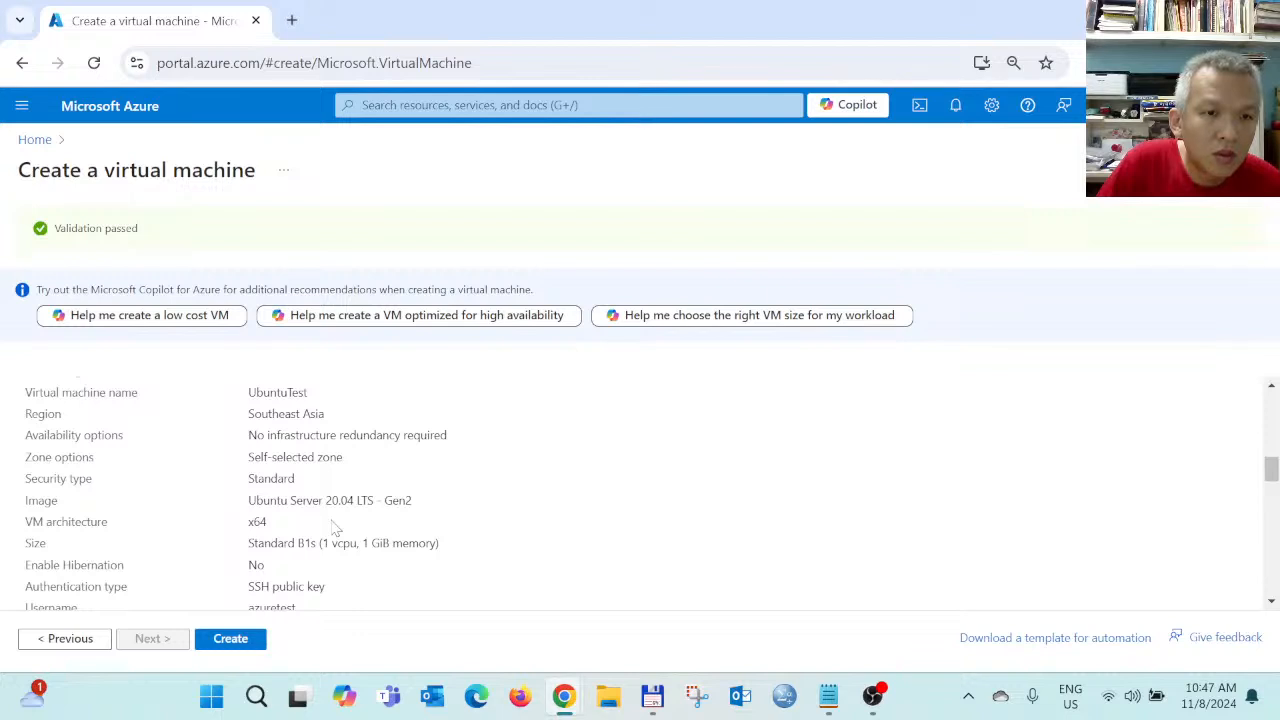
scroll(335, 528, "down", 1)
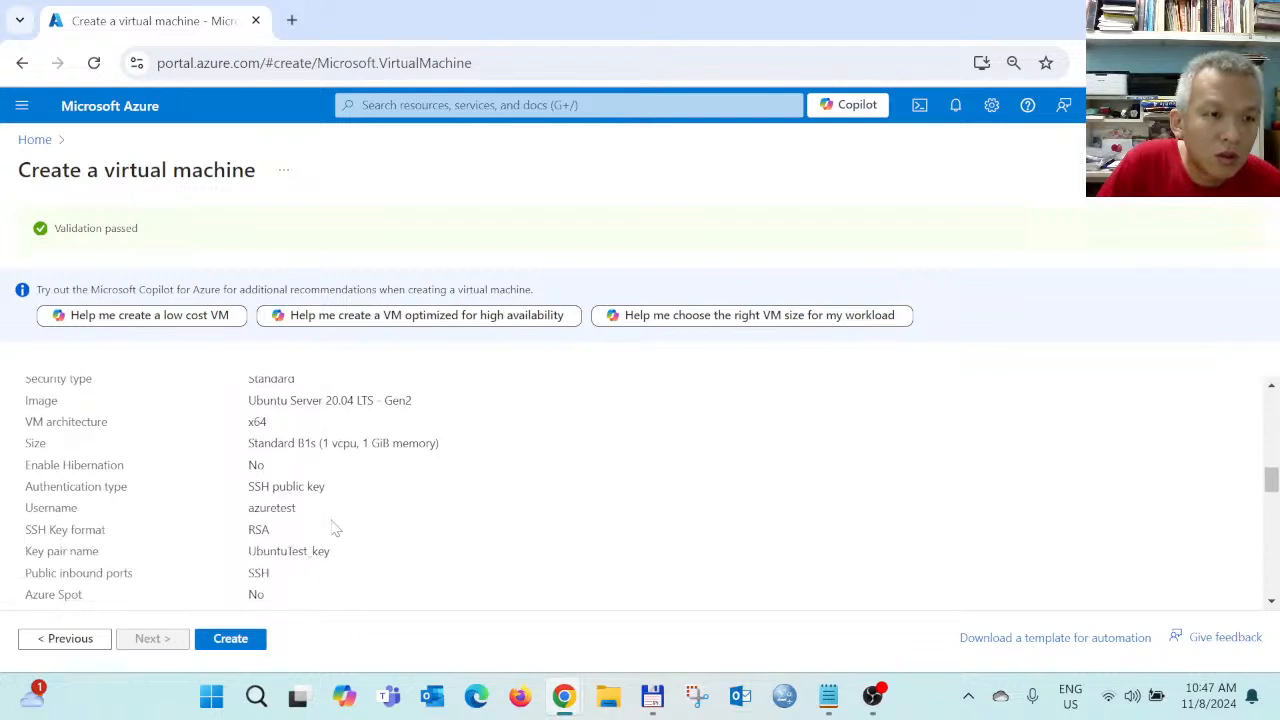
scroll(335, 528, "down", 3)
scroll(335, 528, "down", 5)
scroll(335, 528, "down", 2)
scroll(335, 528, "up", 7)
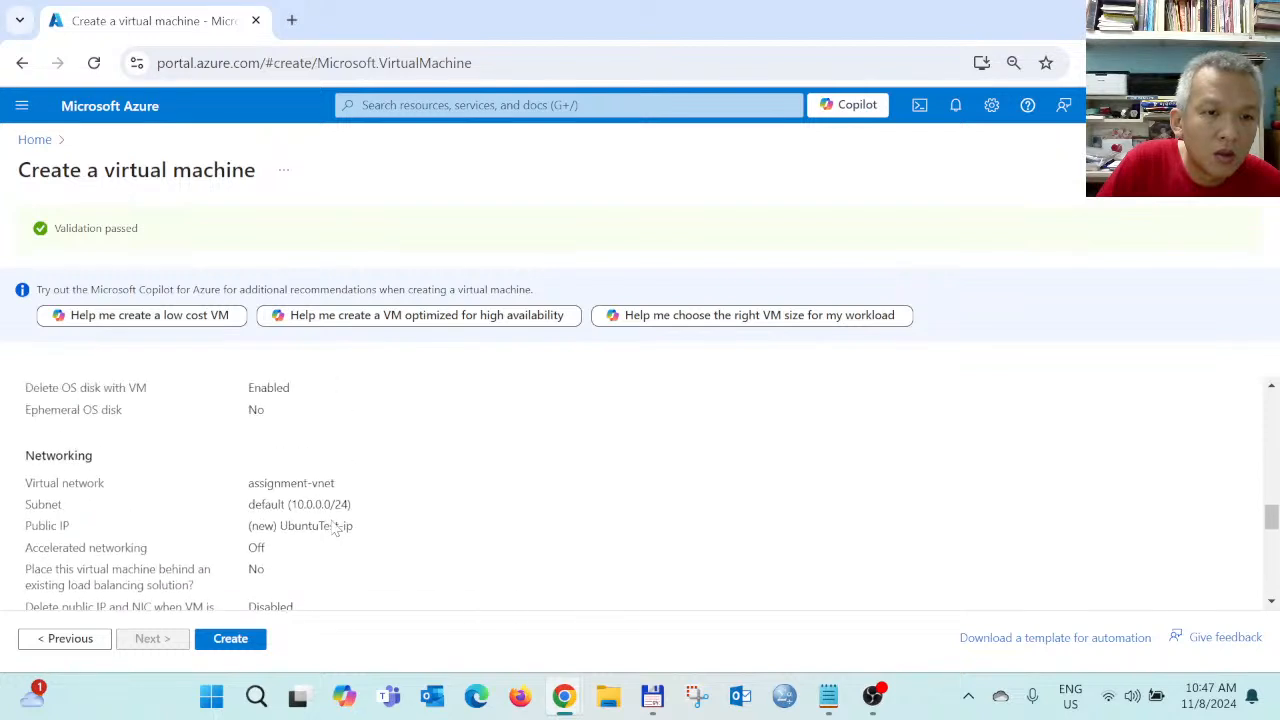
scroll(358, 530, "down", 7)
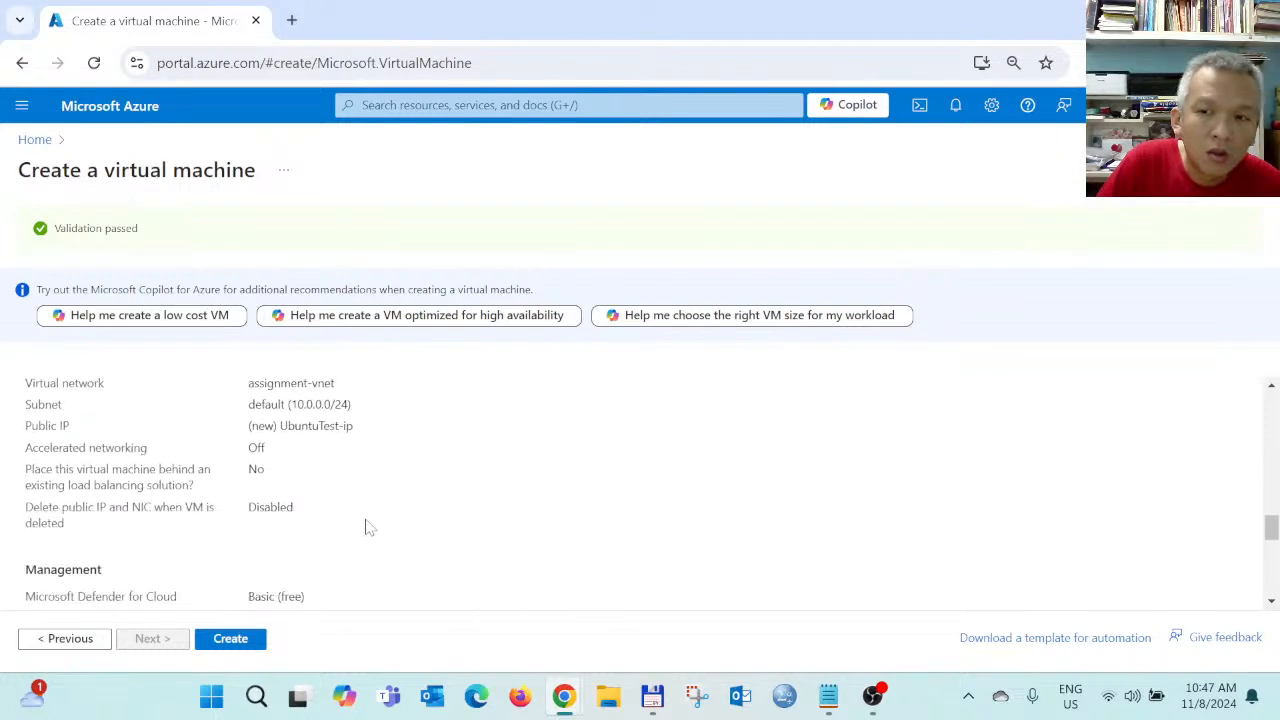
Create the UbuntuTest VM, downloading the generated private key
left_click(229, 639)
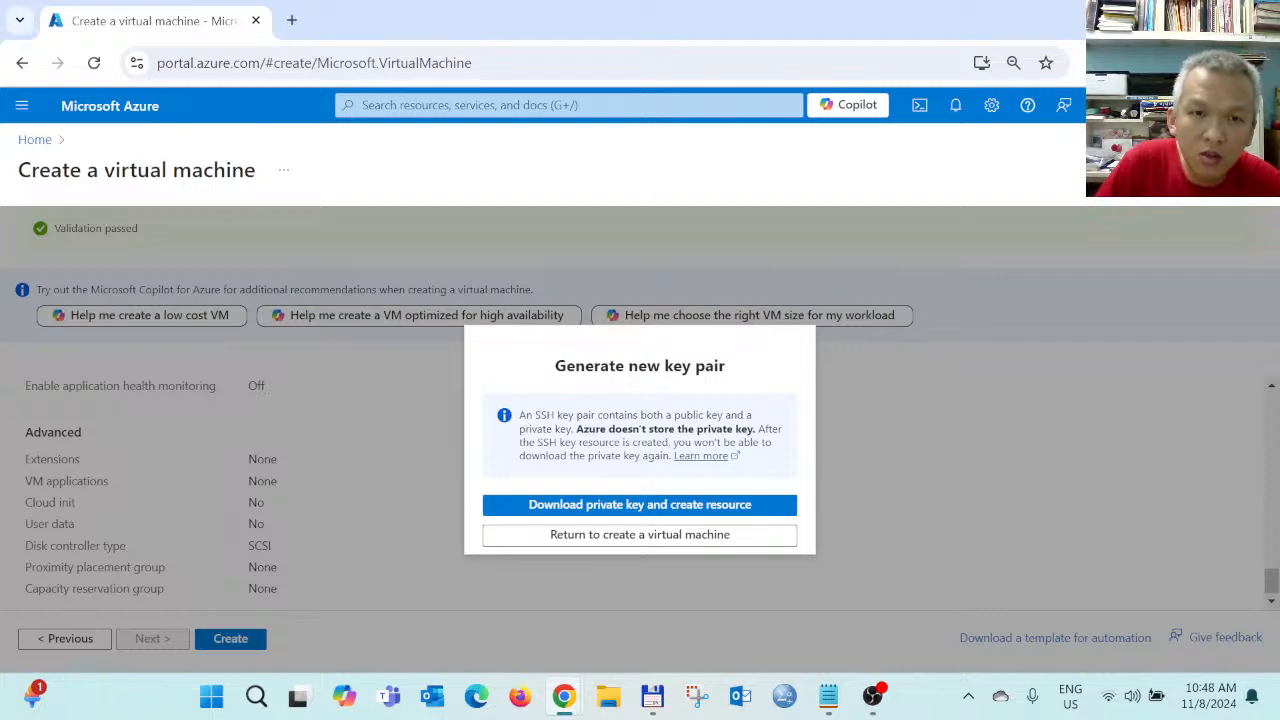
left_click(629, 508)
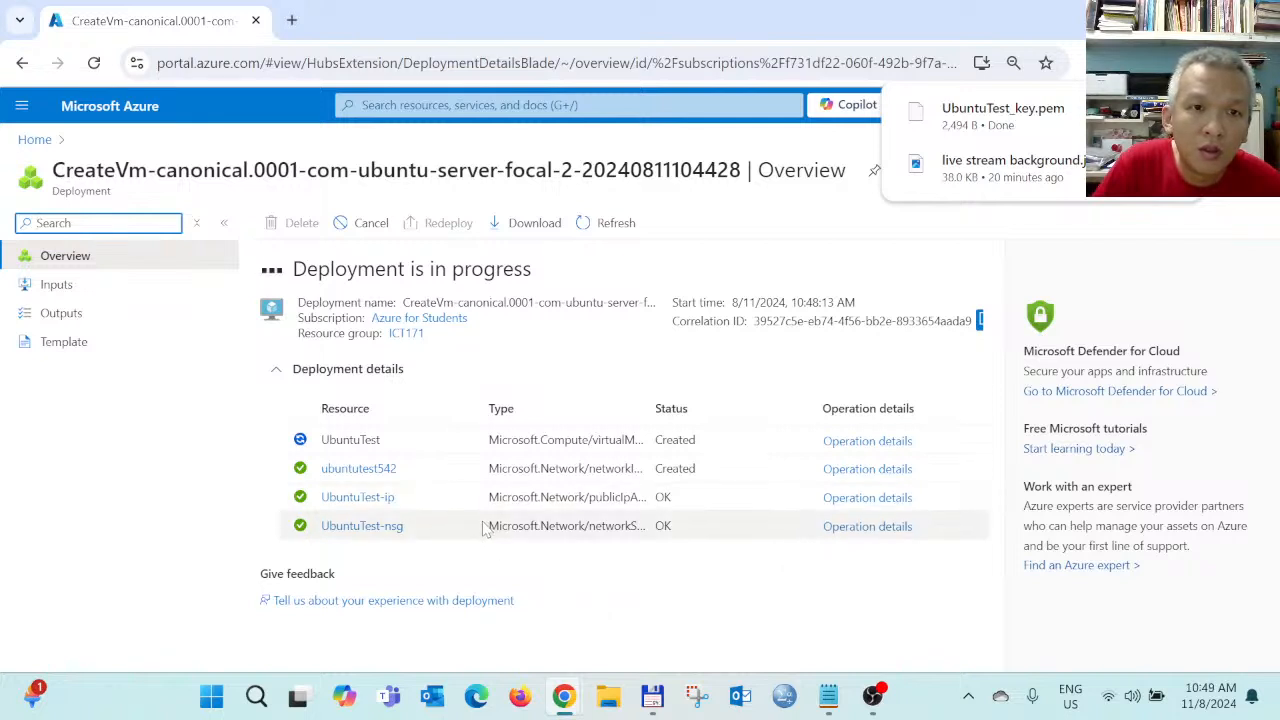
Open portal Home in a new tab, sign in with the first account, and check the deployment
right_click(35, 143)
left_click(70, 160)
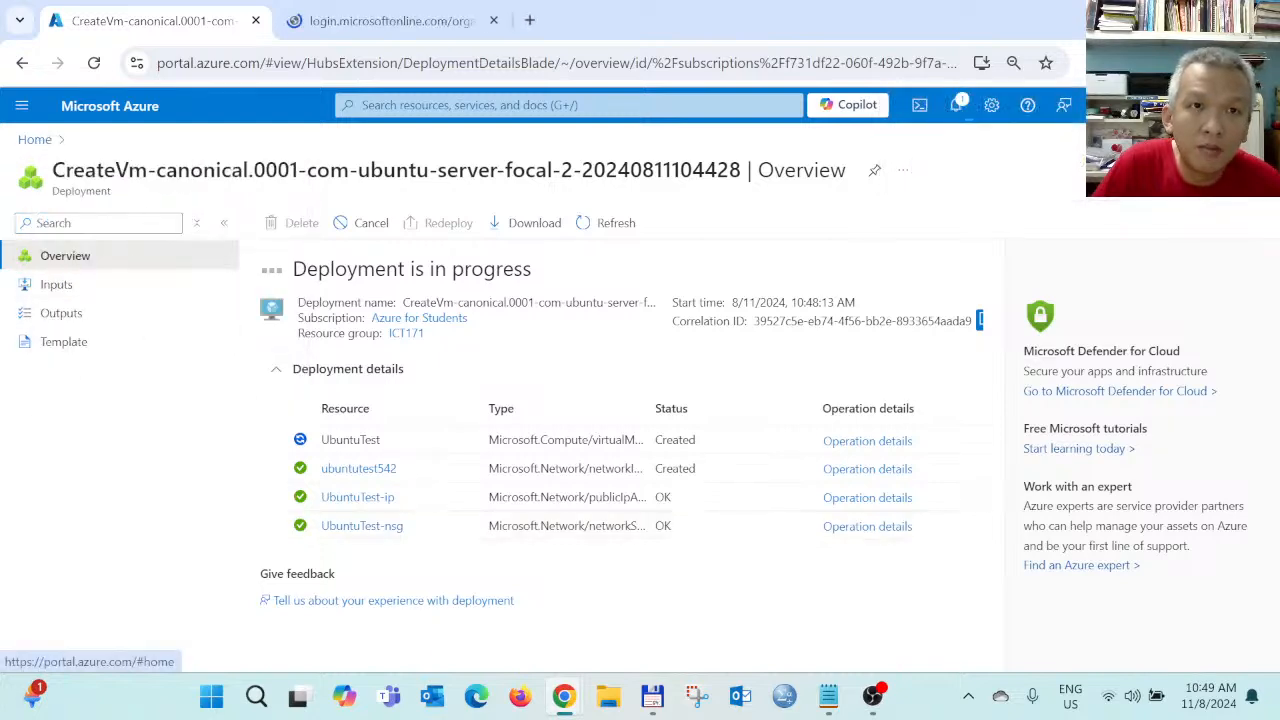
left_click(352, 20)
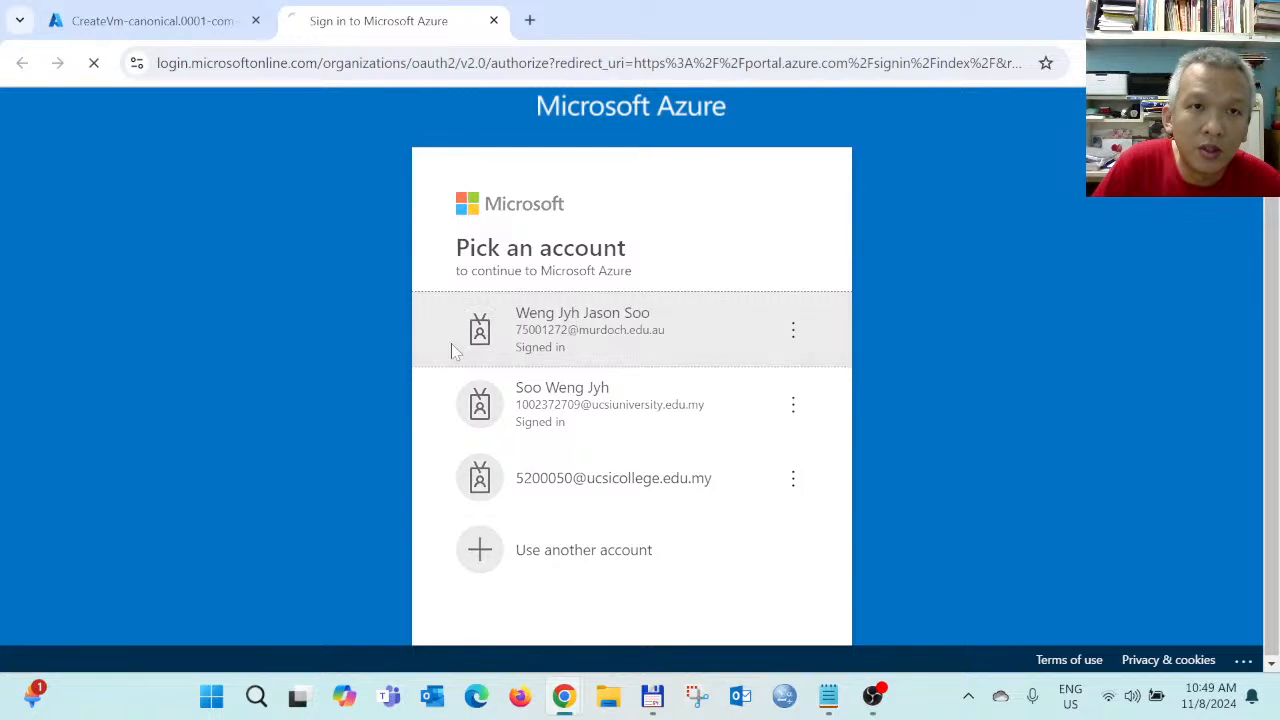
left_click(456, 292)
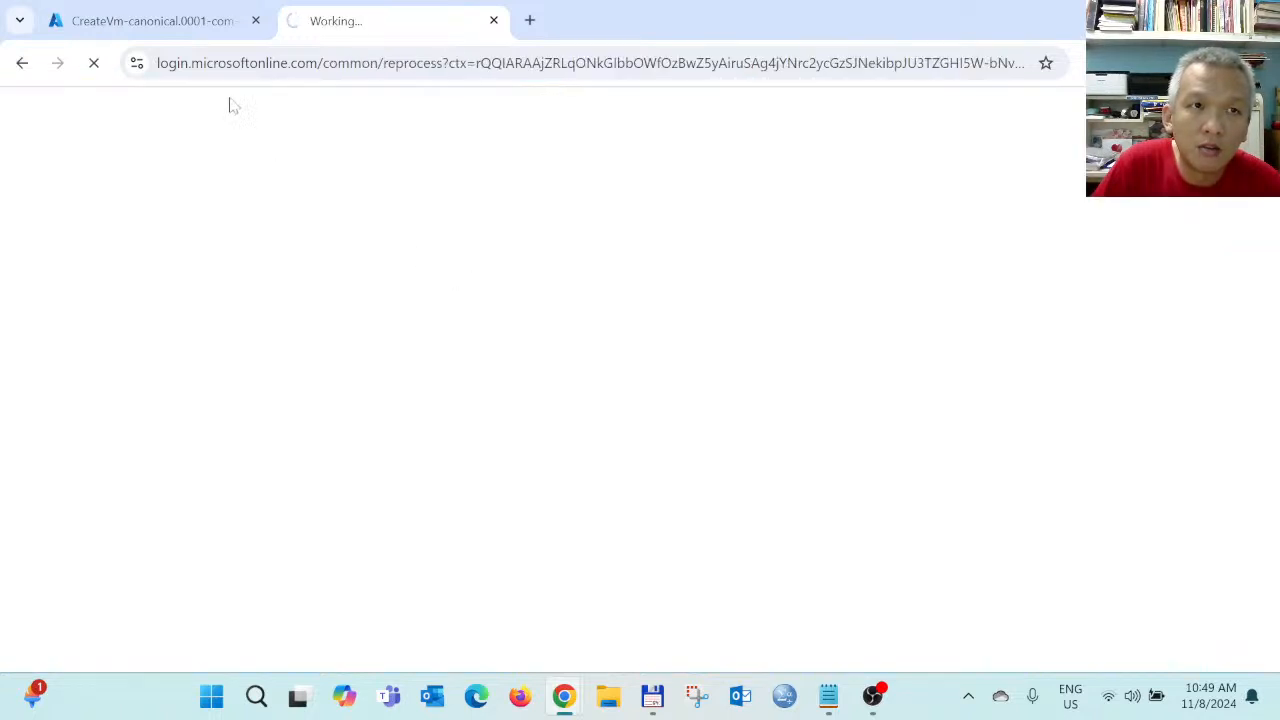
left_click(170, 25)
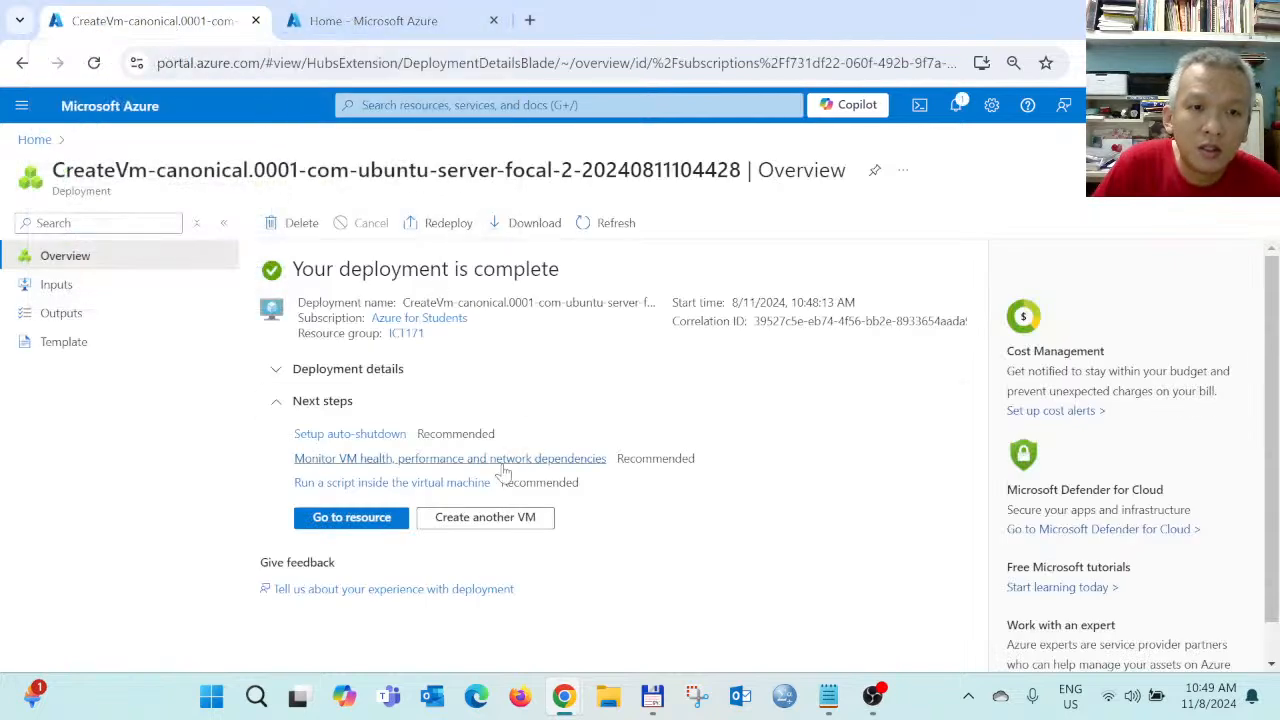
left_click(395, 18)
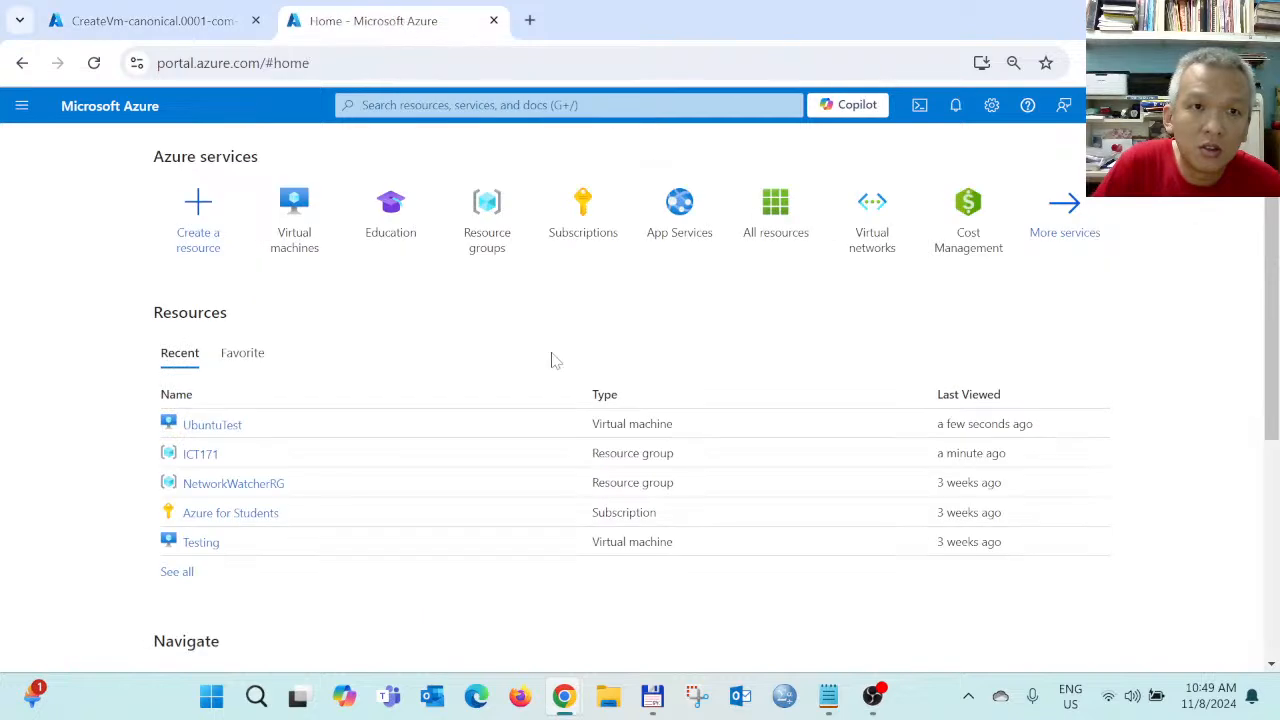
Open UbuntuTest from Virtual machines and review its Overview, including public IP 52.187.104.15
left_click(297, 238)
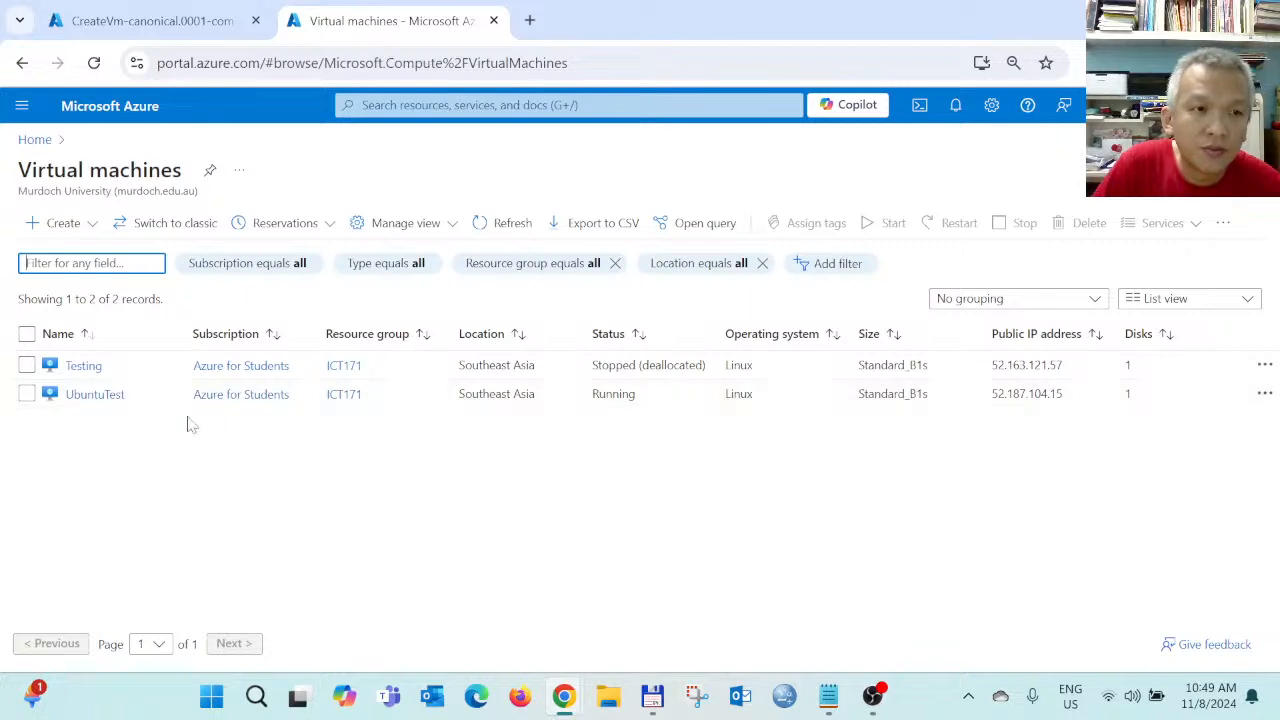
left_click(92, 396)
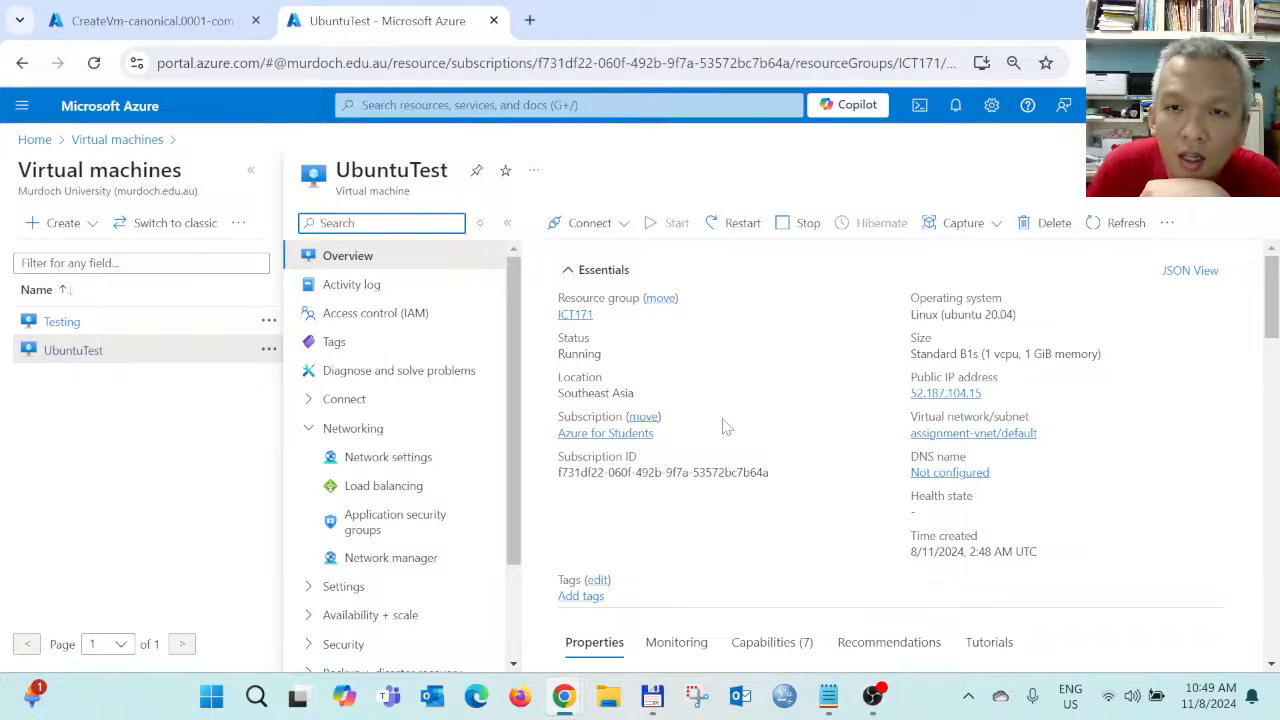
scroll(726, 425, "down", 4)
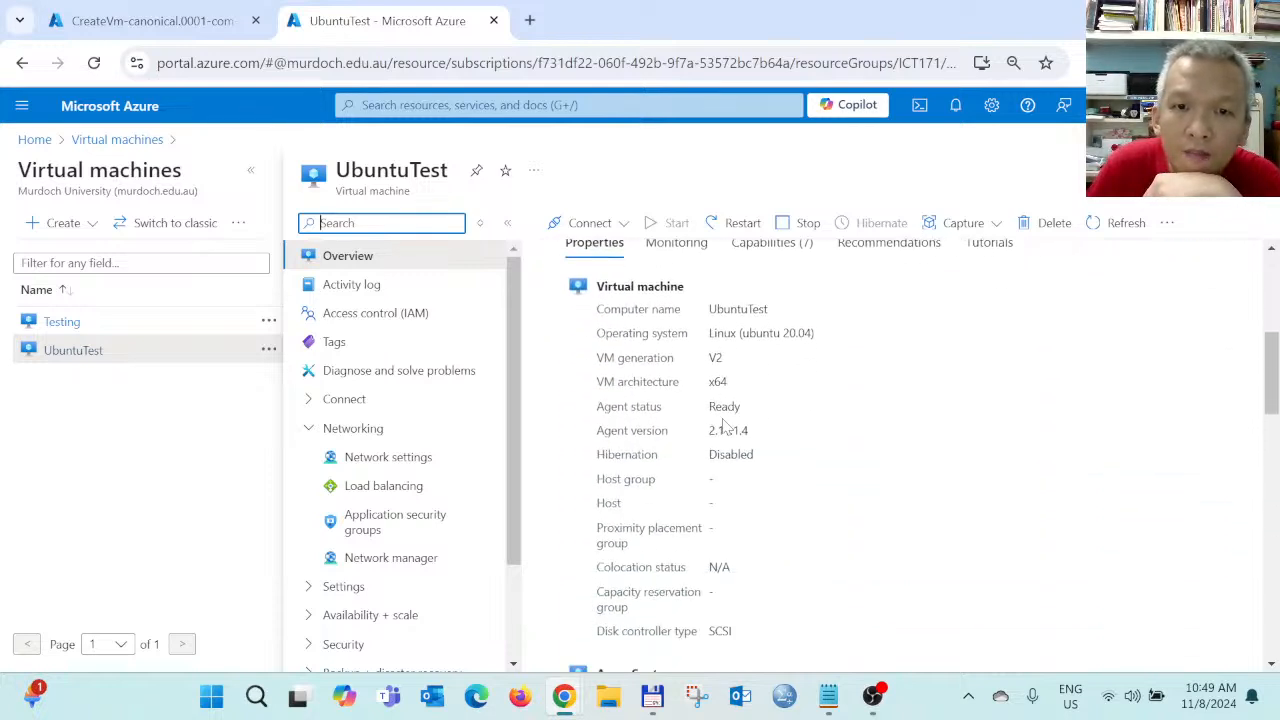
scroll(726, 425, "down", 6)
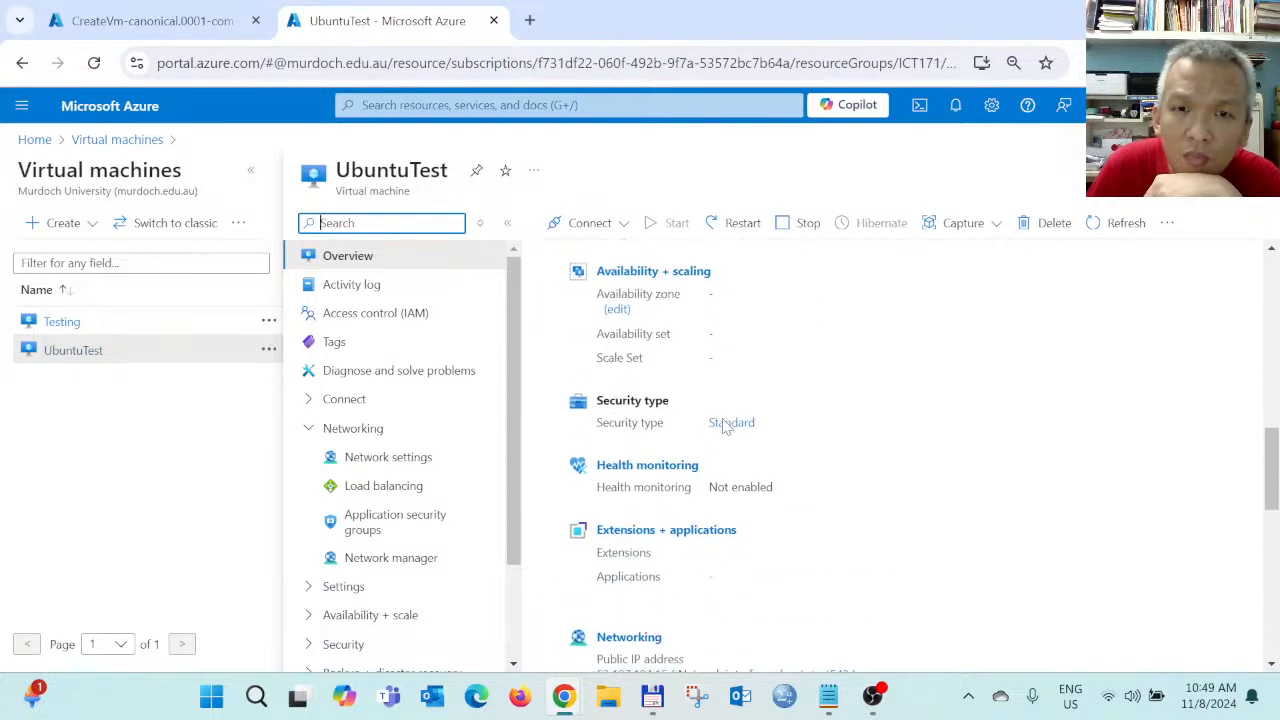
scroll(726, 428, "down", 1)
scroll(726, 425, "down", 5)
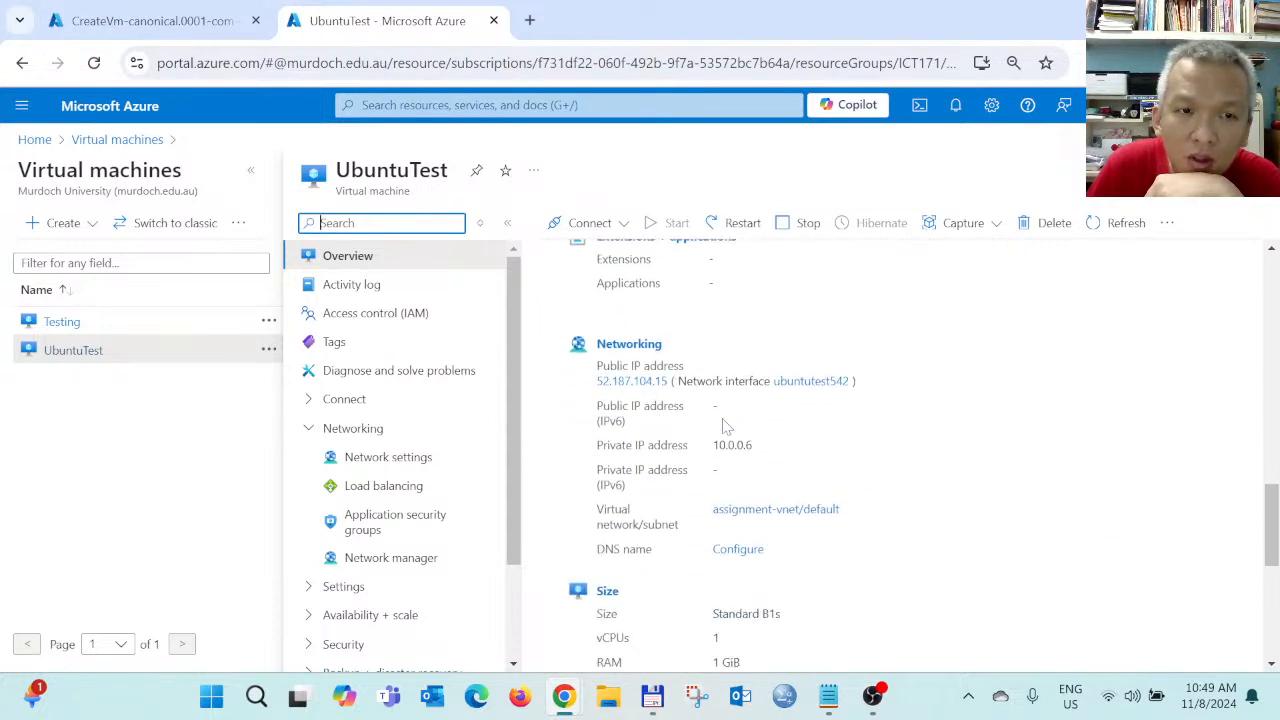
scroll(726, 425, "down", 1)
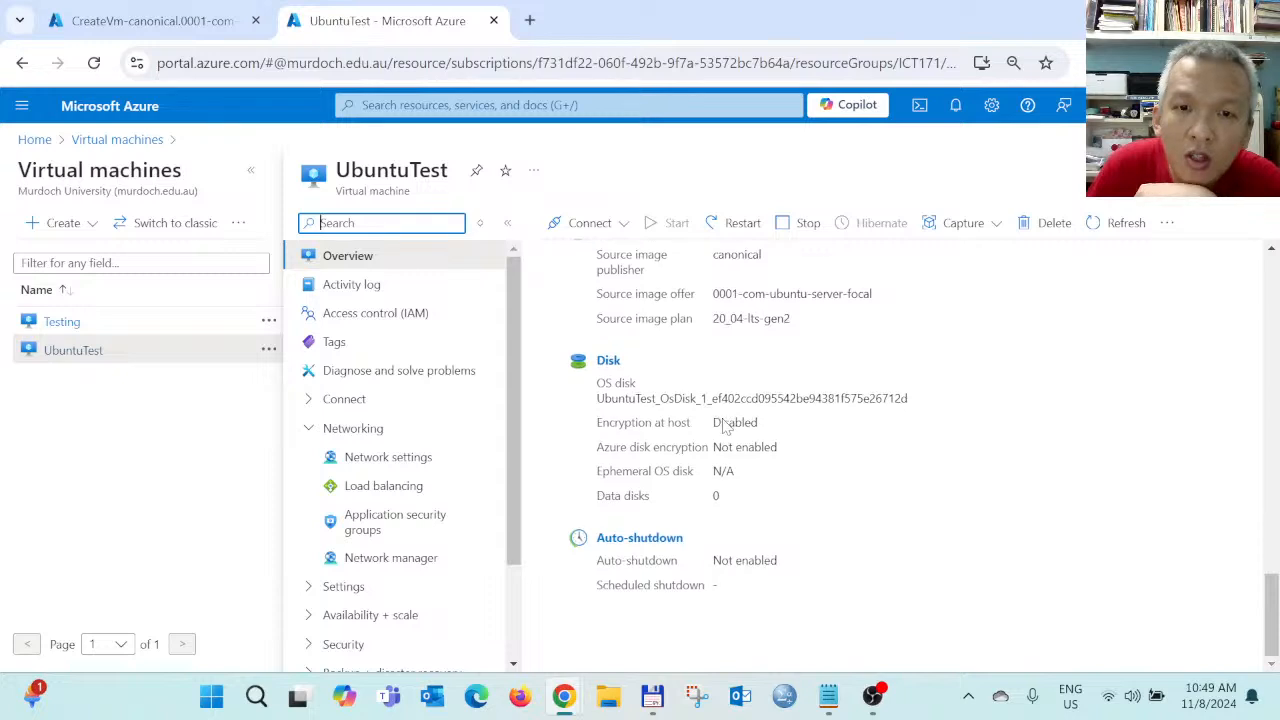
Start a new inbound port rule in UbuntuTest's network settings with service set to HTTP
left_click(392, 459)
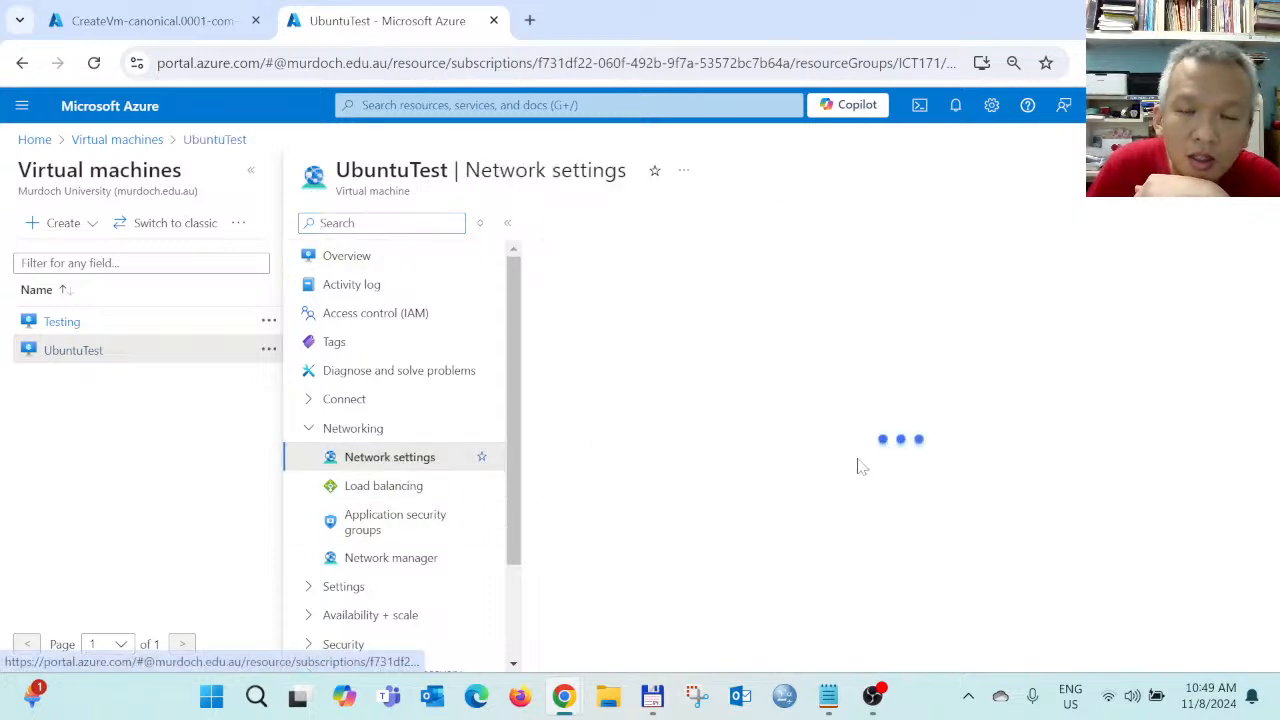
scroll(817, 468, "down", 5)
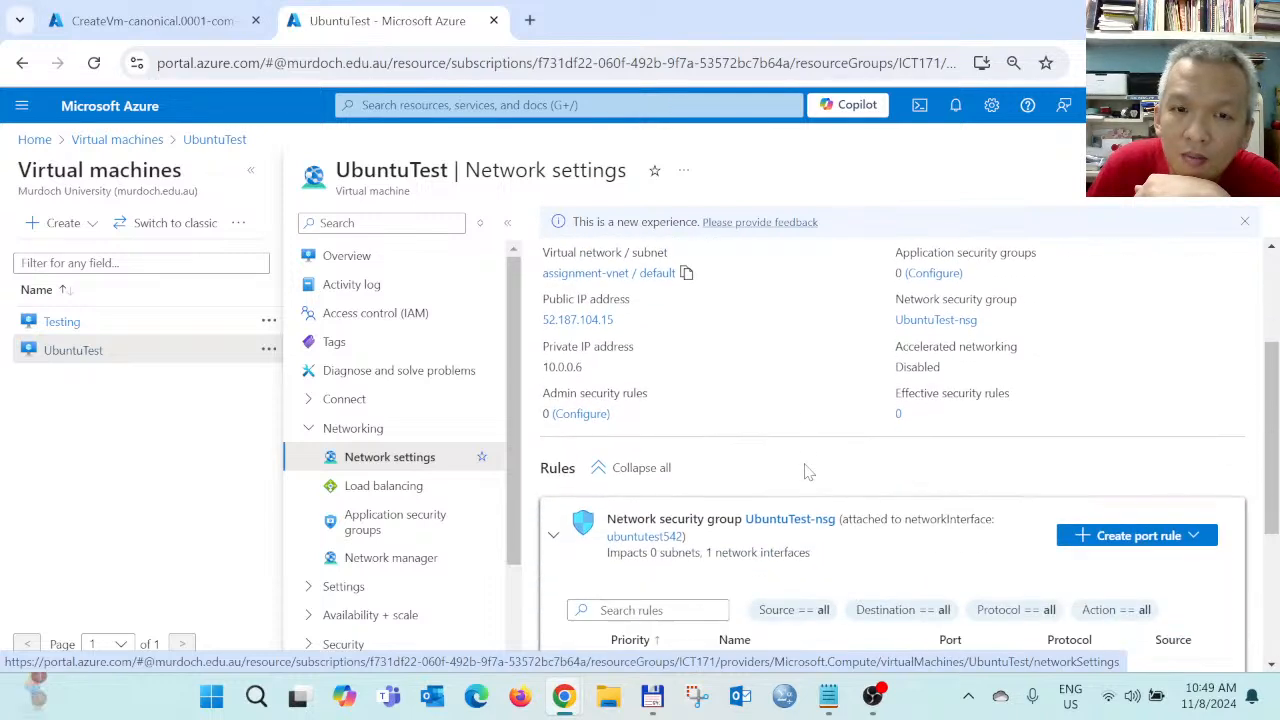
scroll(808, 472, "down", 1)
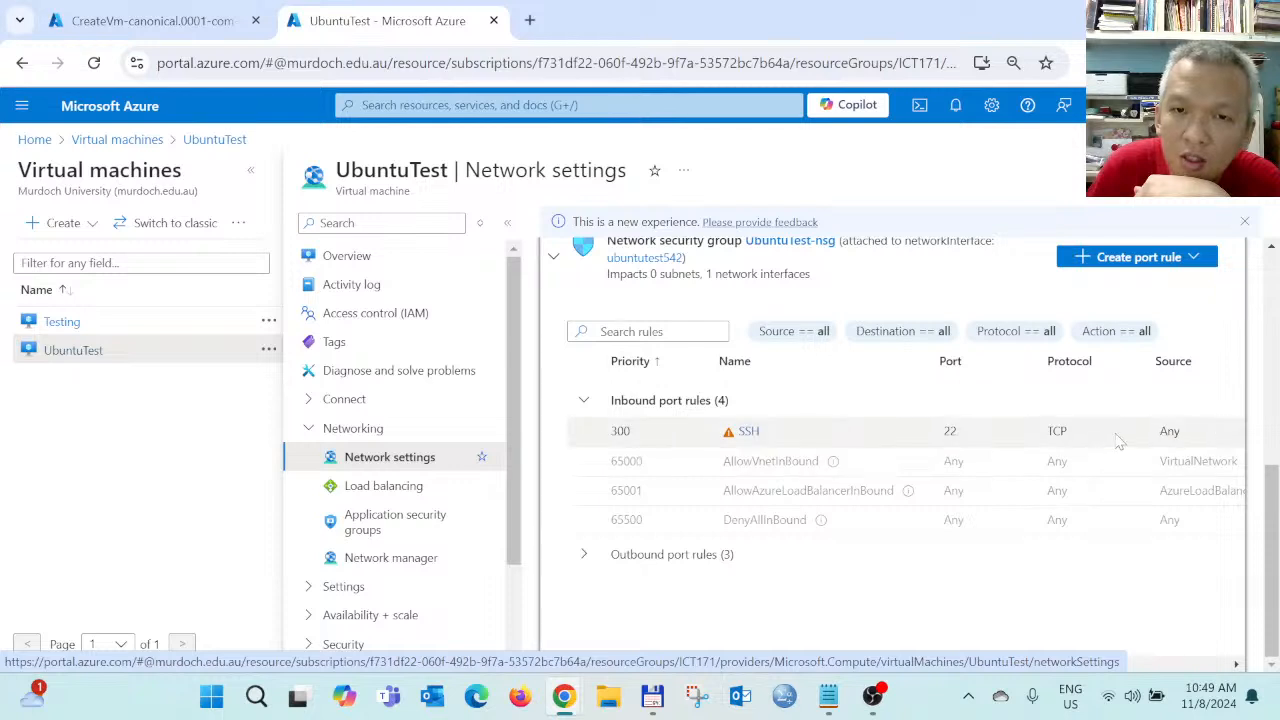
left_click(1192, 257)
left_click(1118, 288)
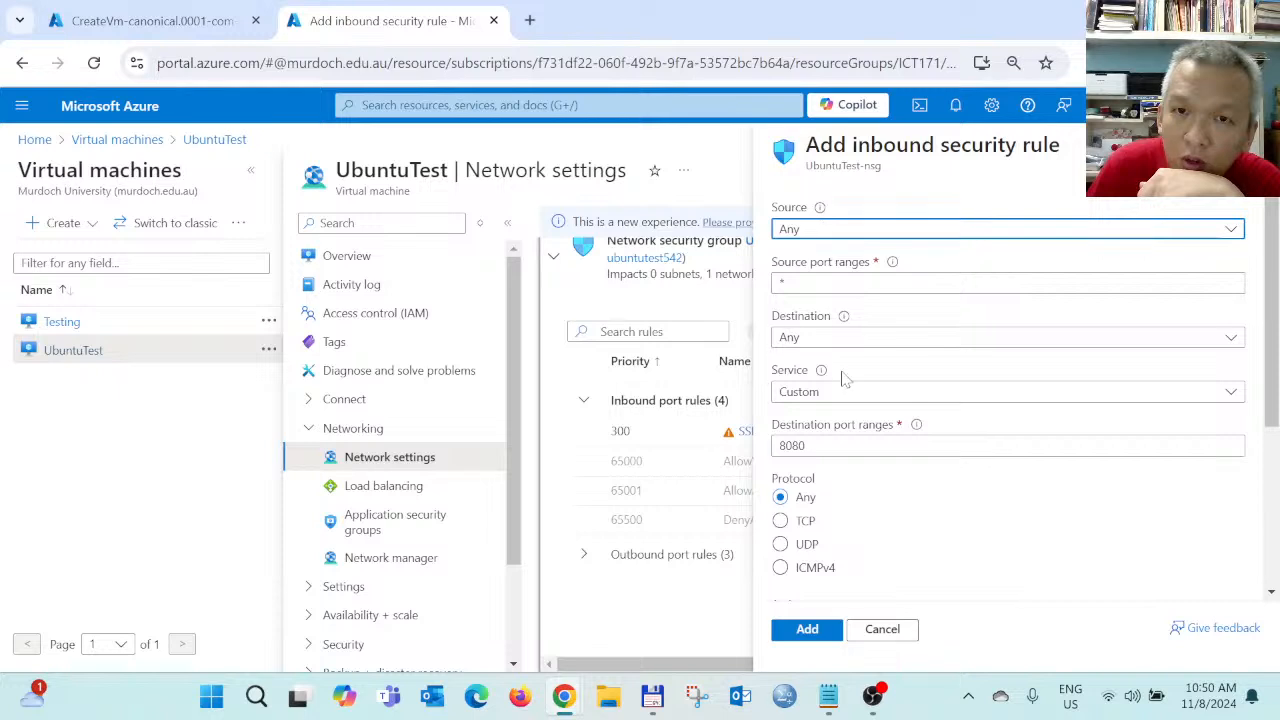
left_click(820, 393)
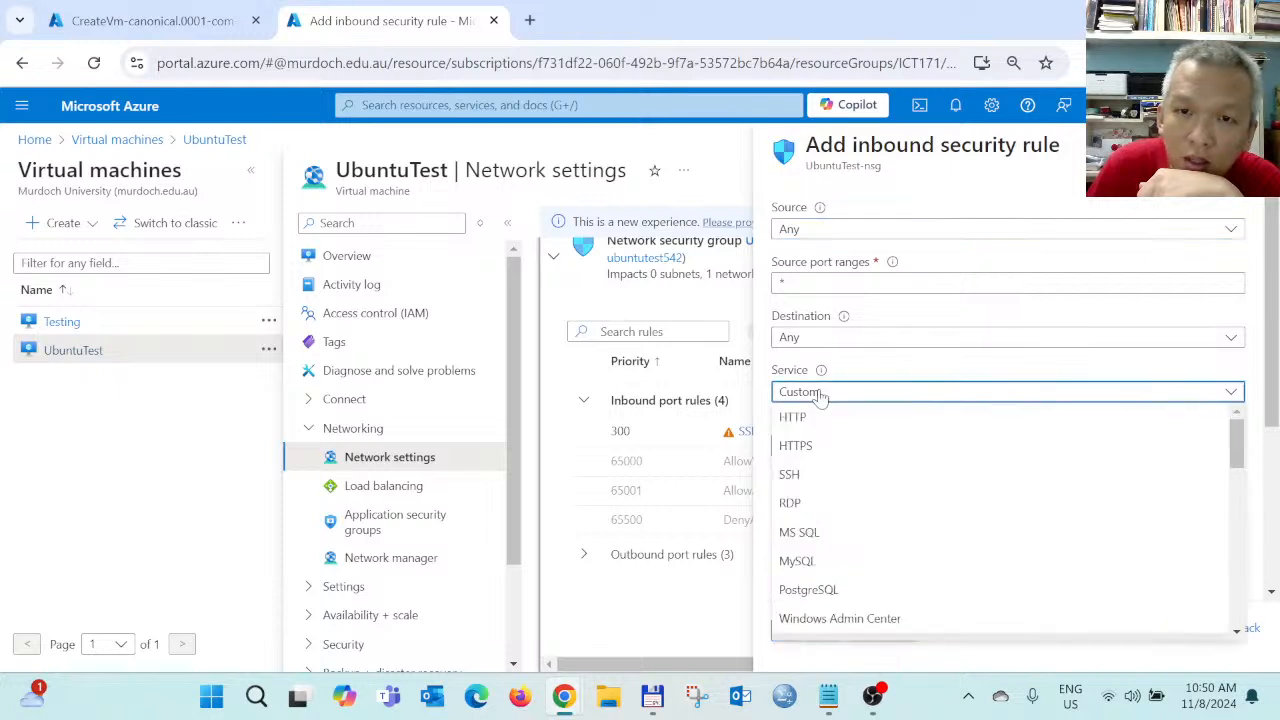
left_click(797, 416)
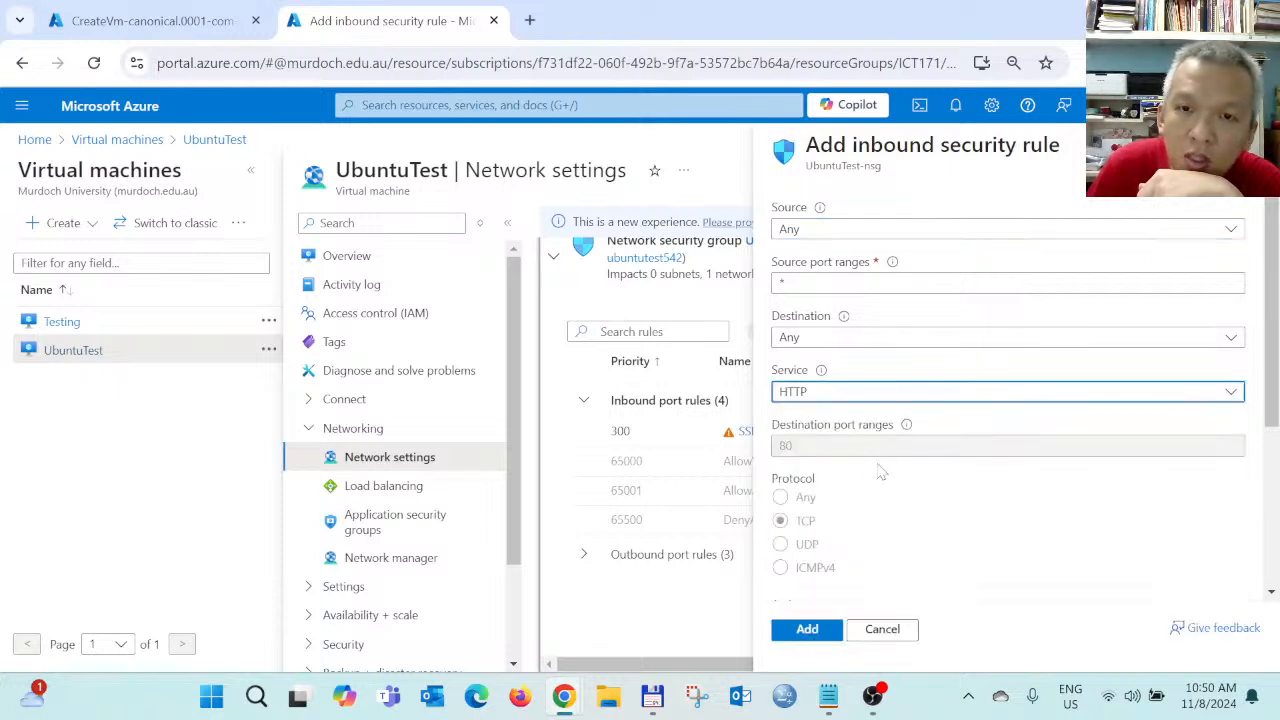
scroll(888, 474, "down", 3)
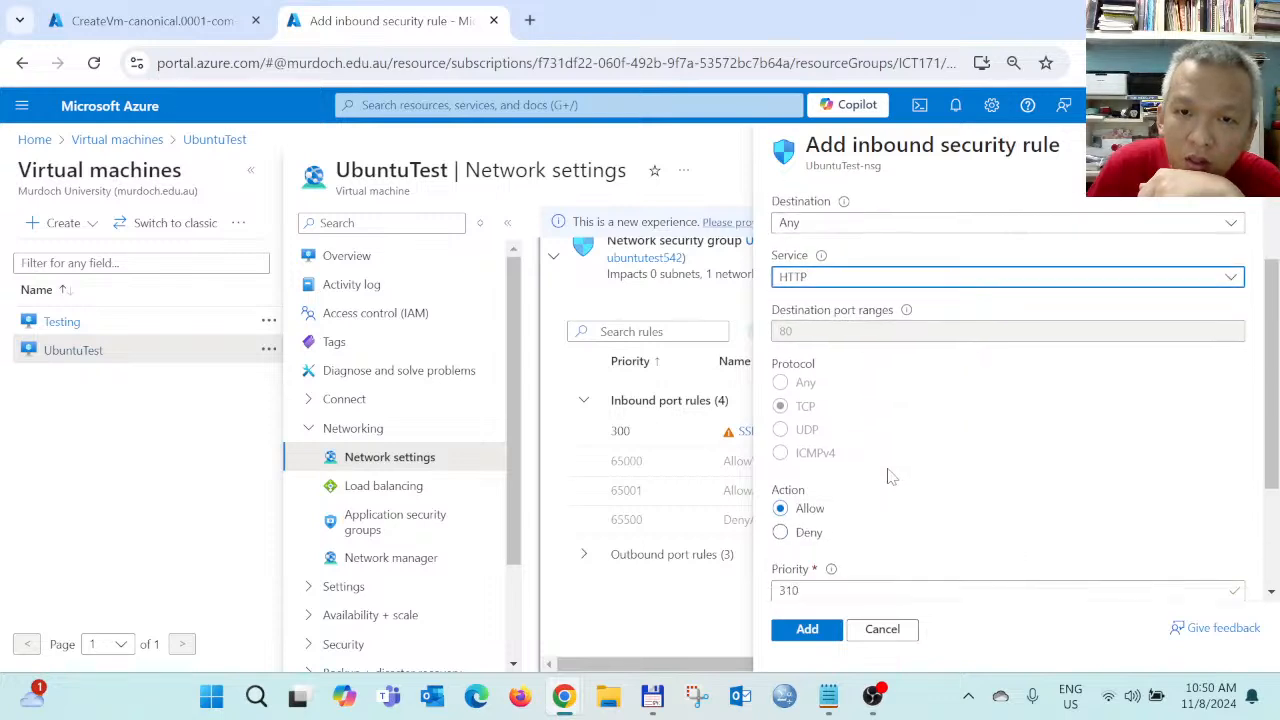
scroll(875, 457, "up", 1)
scroll(878, 515, "down", 2)
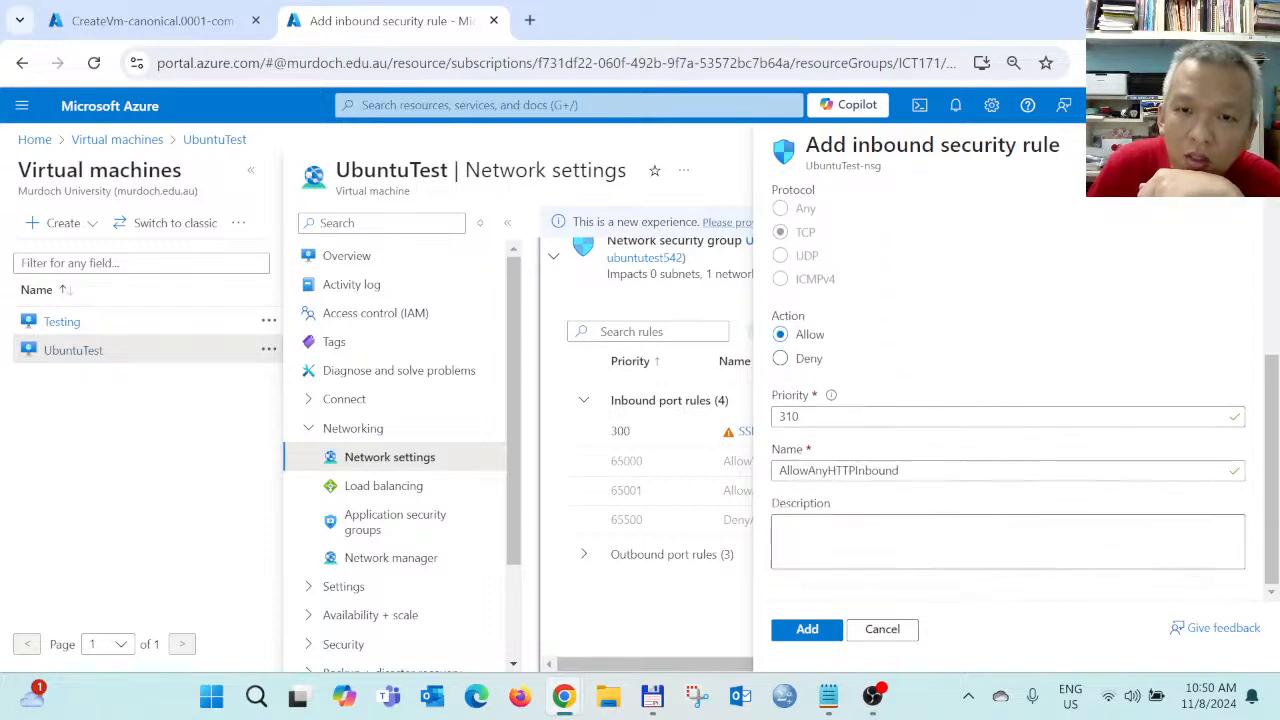
Describe the inbound rule as 'Allow-HTTP-Inbound' and add it at priority 310
left_click(880, 538)
key("Caps_Lock")
type("A")
key("Caps_Lock")
type("llow-")
key("Caps_Lock")
type("HTTP")
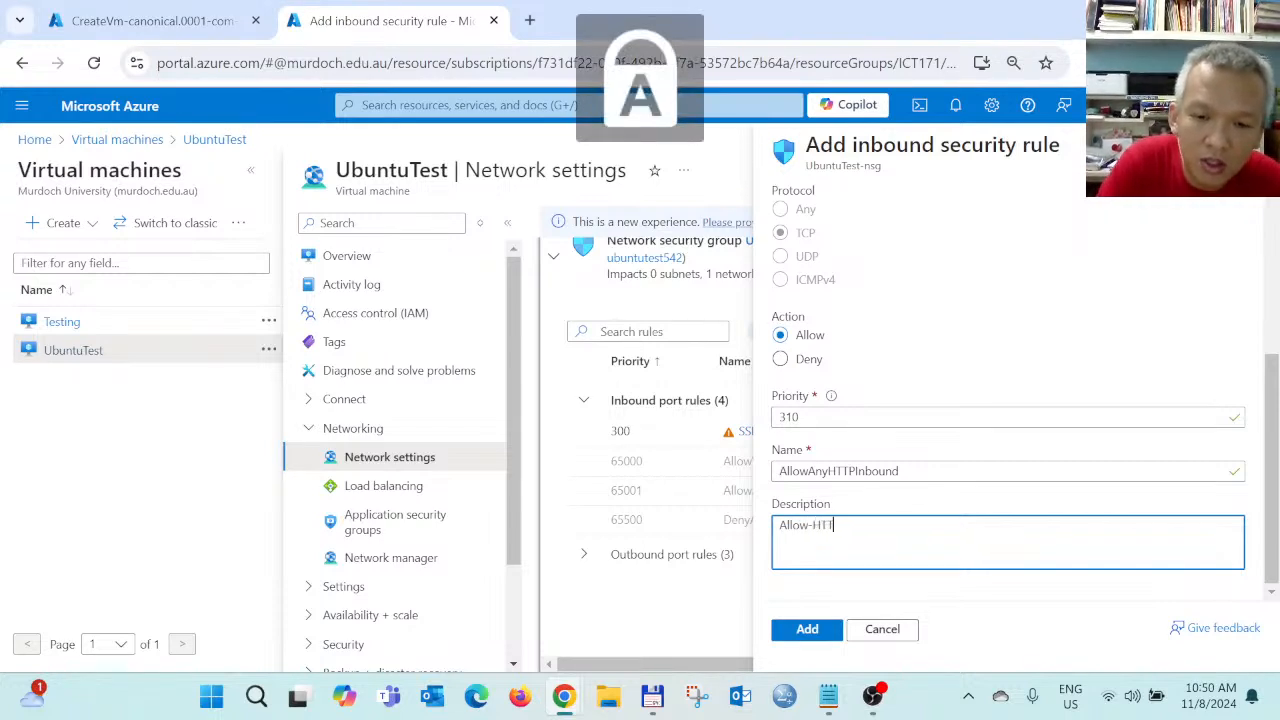
key("Caps_Lock")
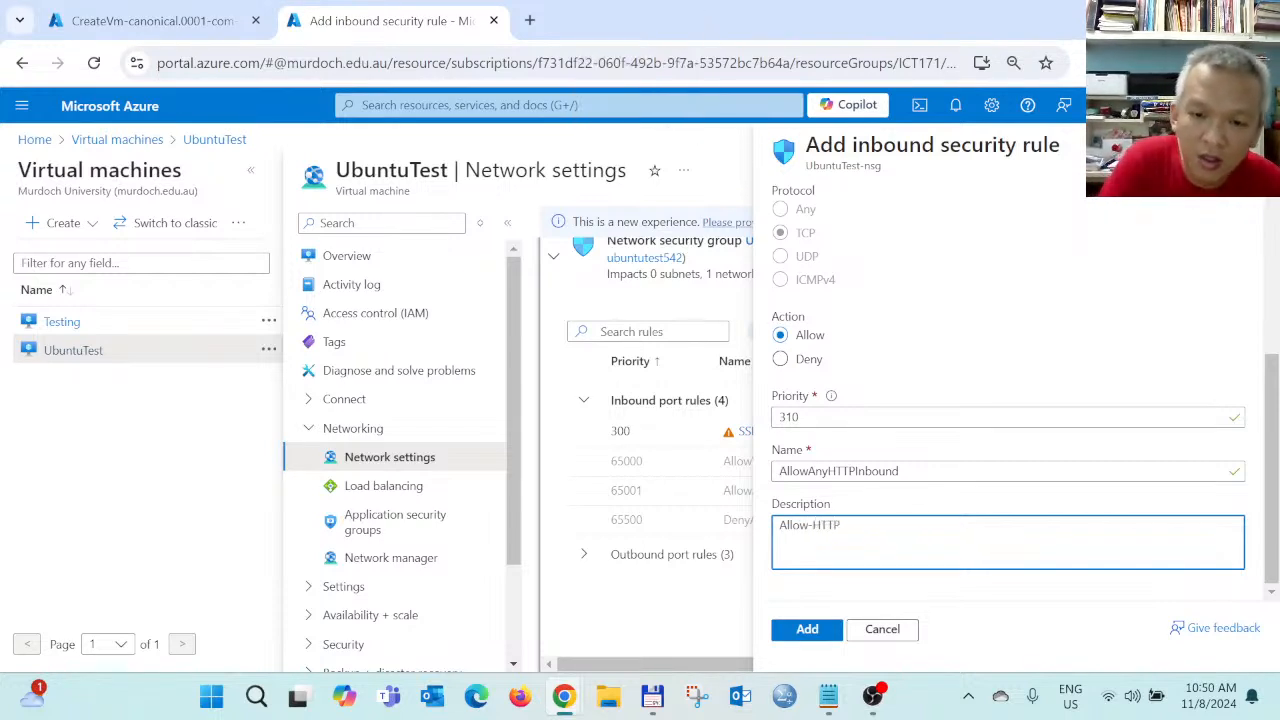
type("-")
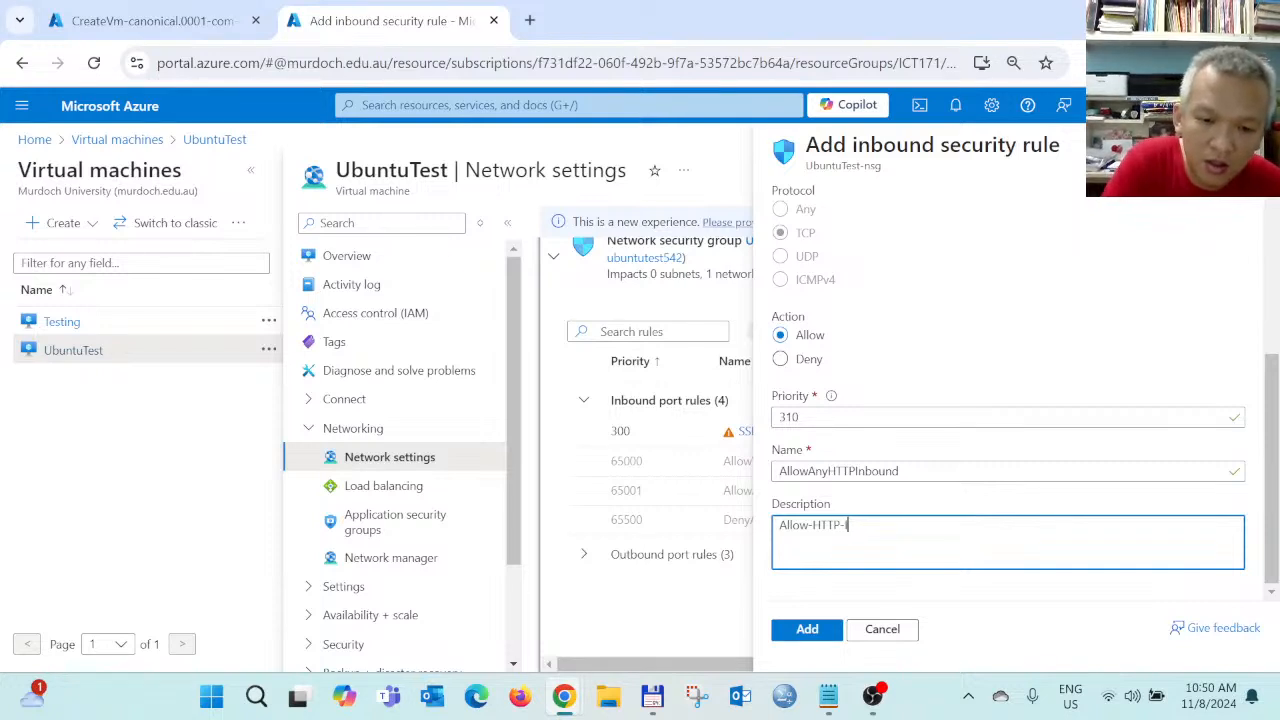
key("Caps_Lock")
type("I")
key("Caps_Lock")
type("nbound")
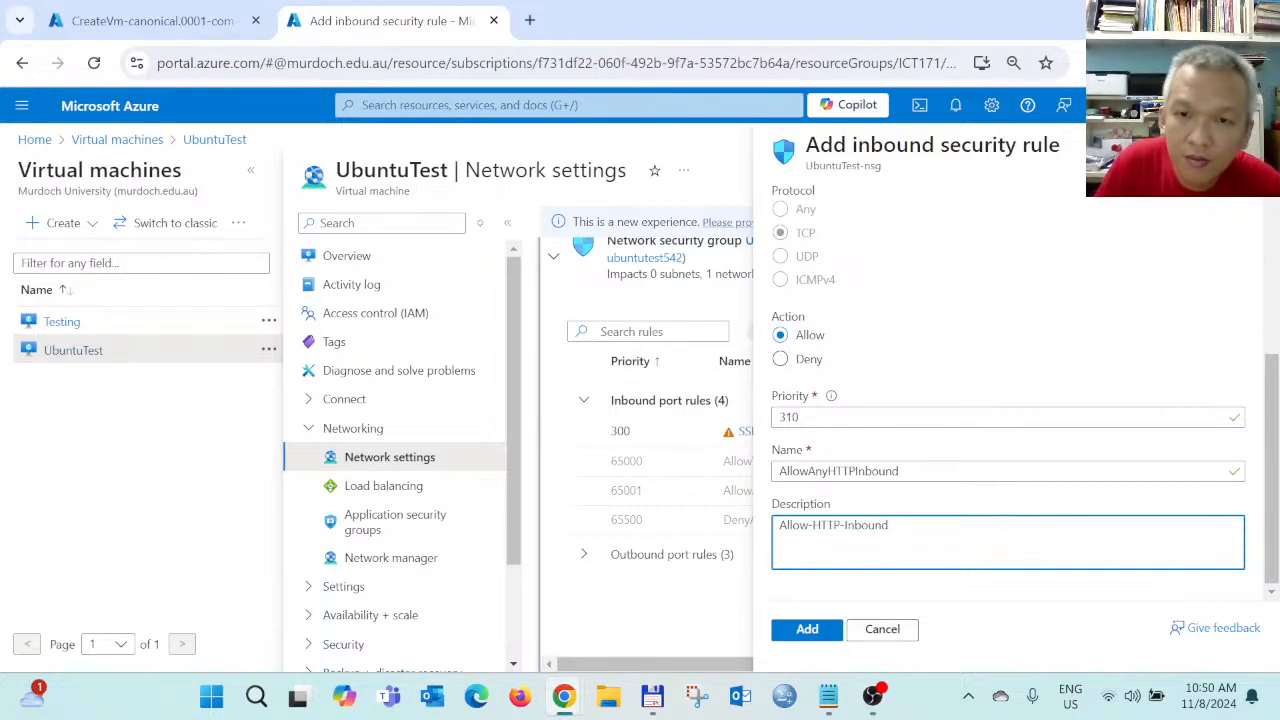
left_click(806, 634)
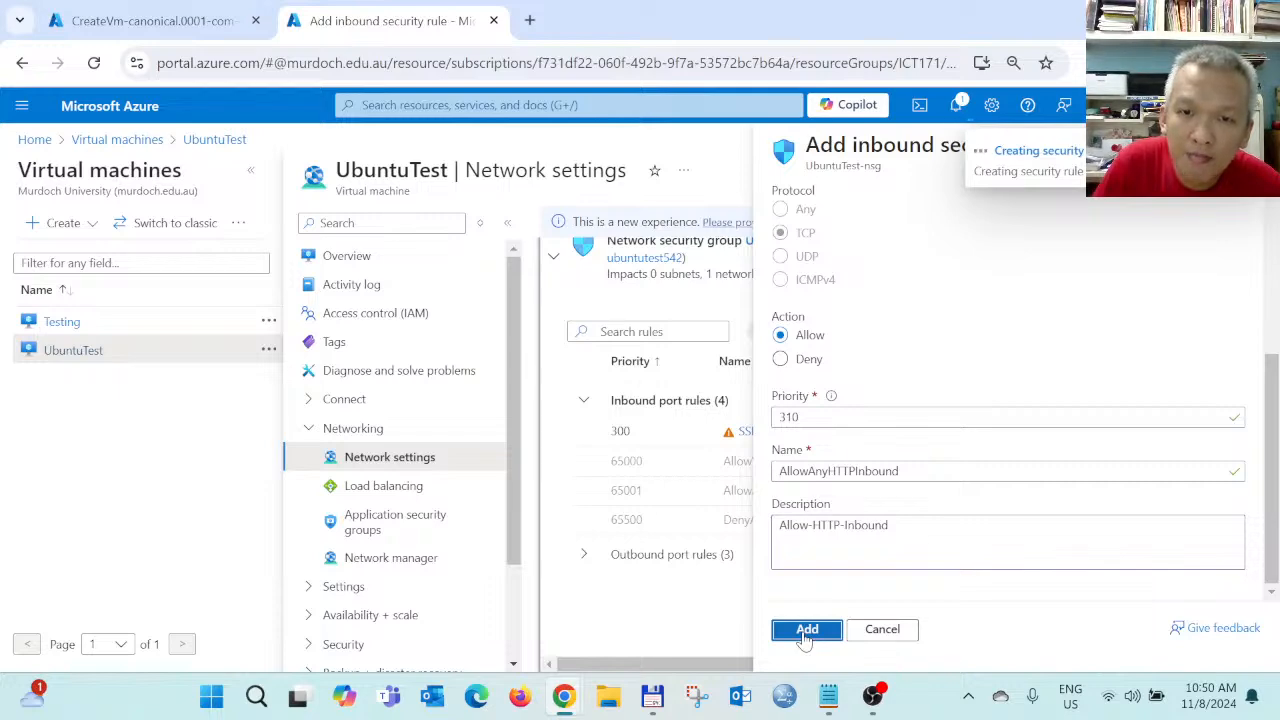
scroll(935, 503, "down", 2)
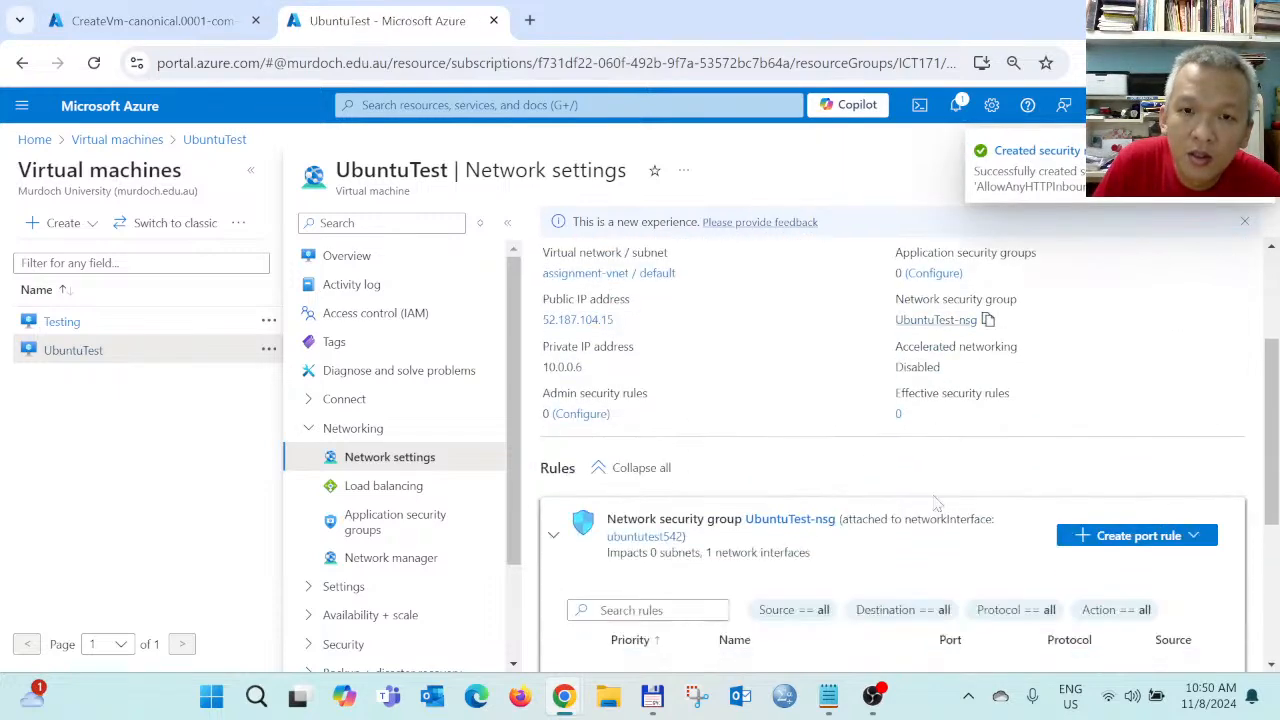
Start a new outbound port rule with service set to HTTP
scroll(935, 503, "down", 3)
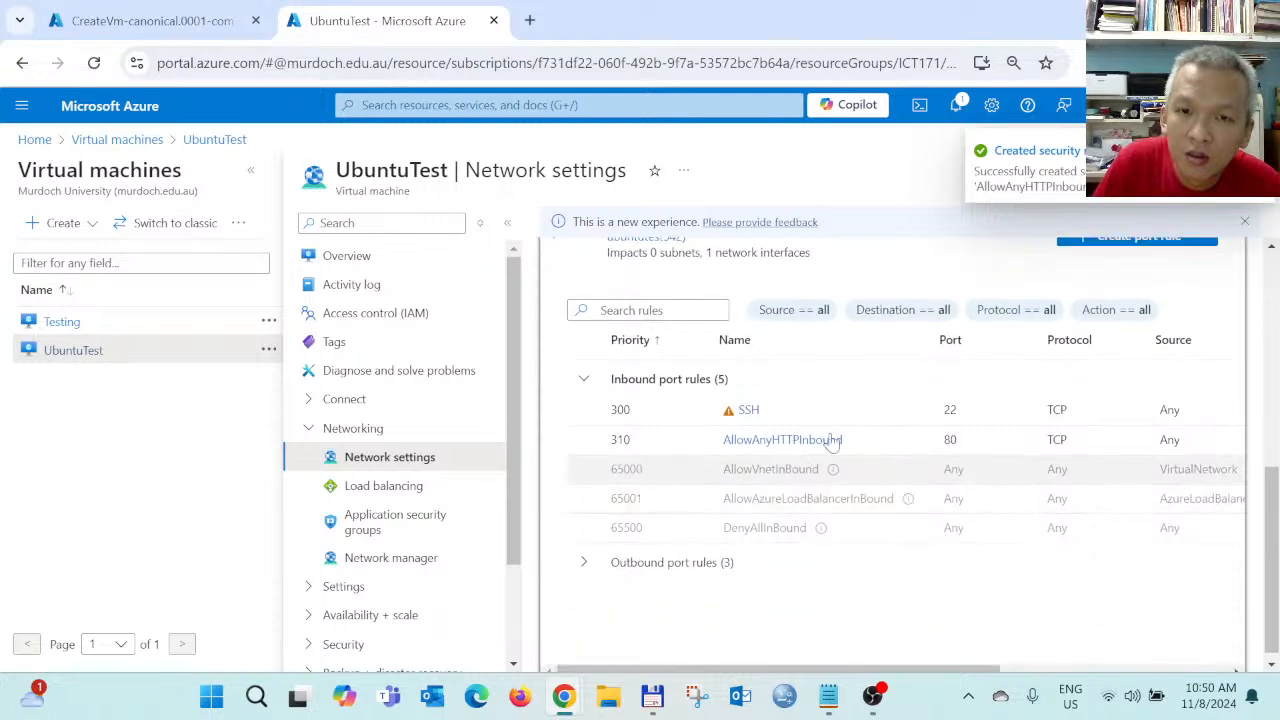
scroll(1088, 480, "up", 1)
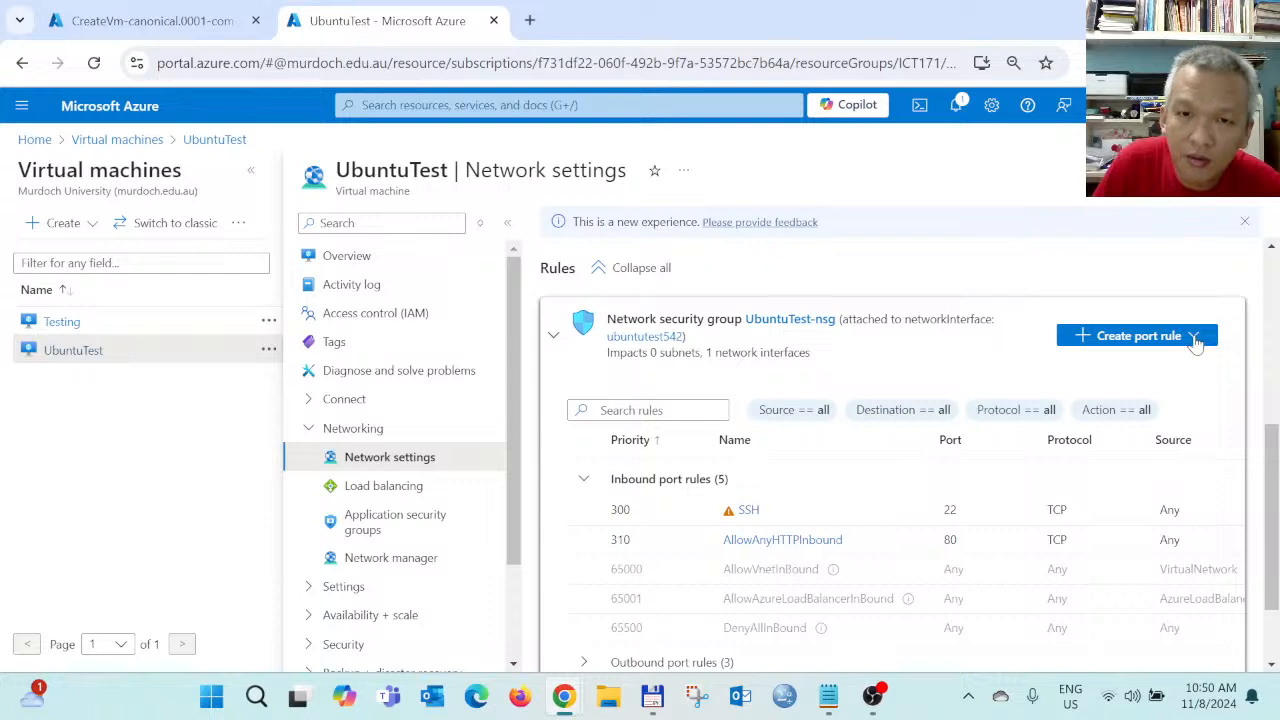
left_click(1196, 340)
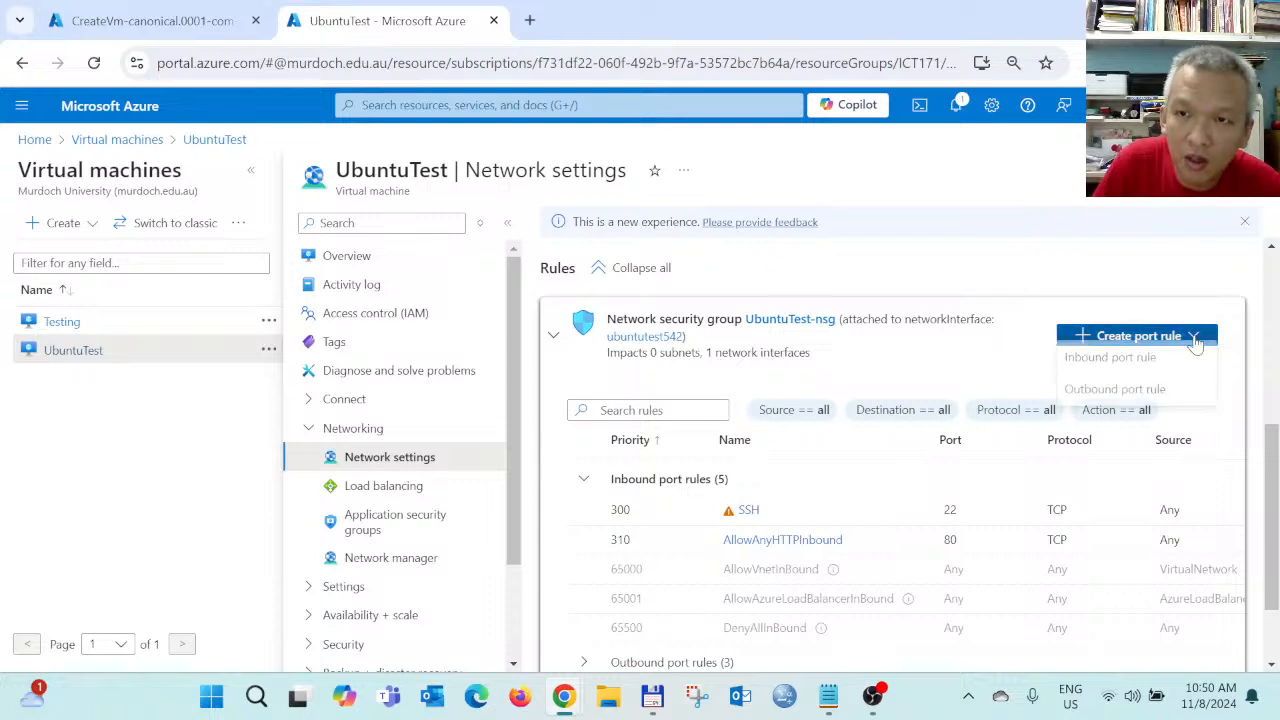
left_click(1115, 395)
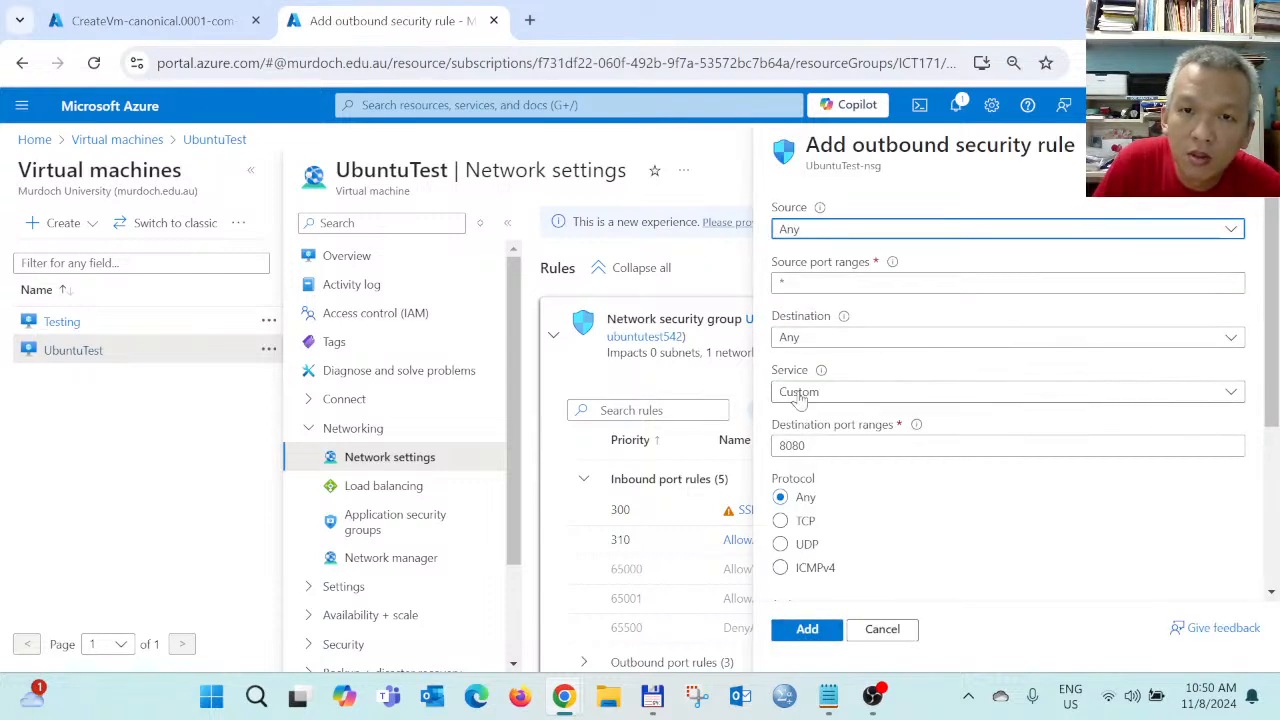
left_click(800, 396)
left_click(806, 420)
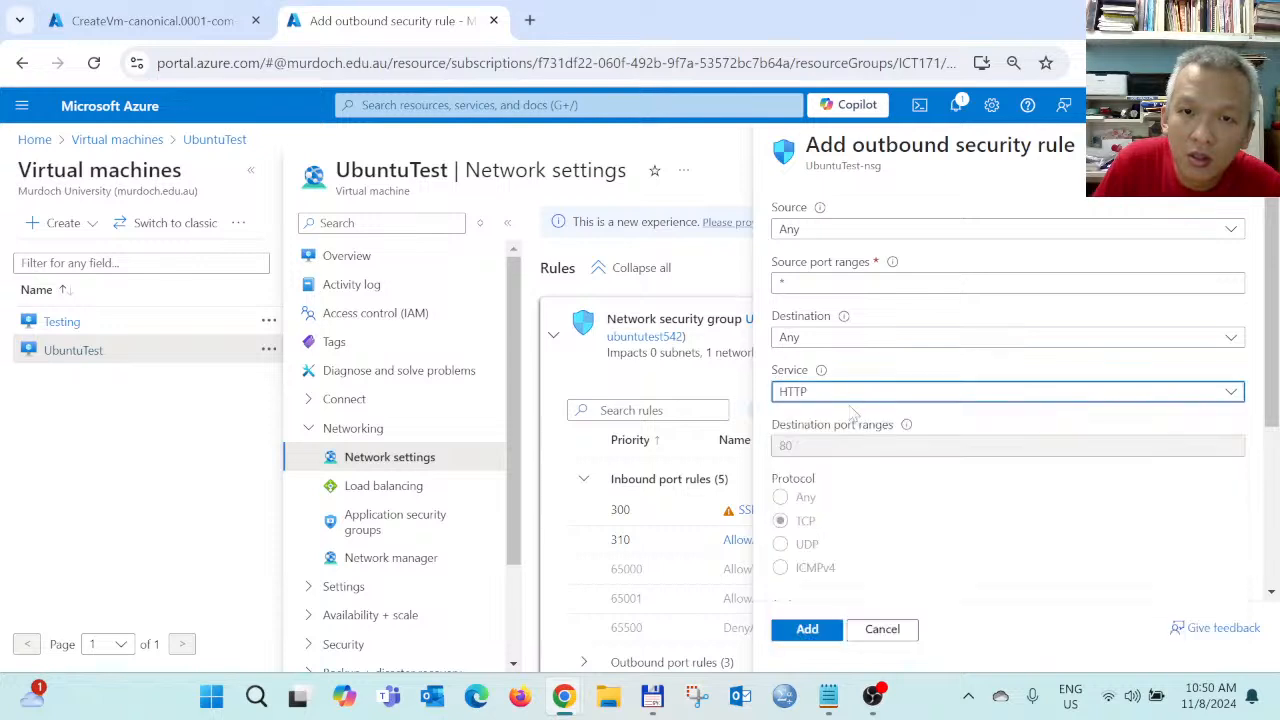
scroll(900, 550, "down", 3)
Describe the outbound rule as 'Allow-HTTP-Outbound' and add it at priority 320
left_click(888, 528)
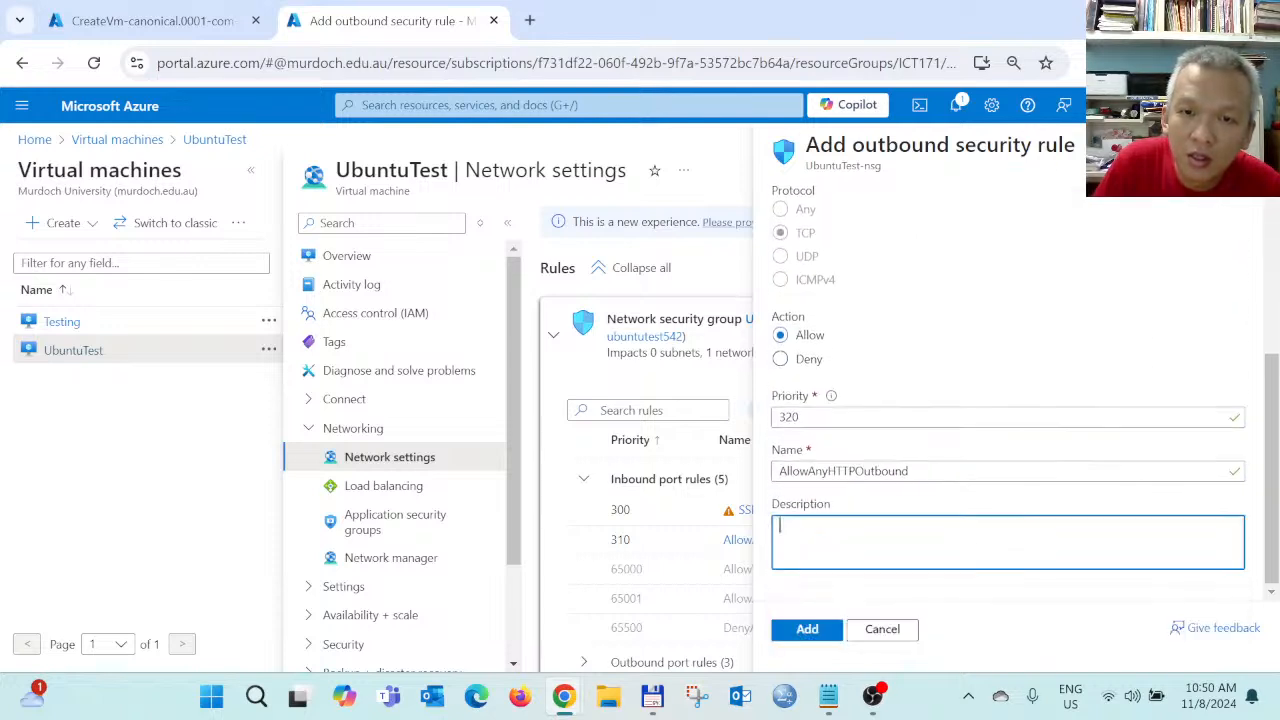
key("Caps_Lock")
type("A")
key("Caps_Lock")
type("llow-")
key("Caps_Lock")
type("H")
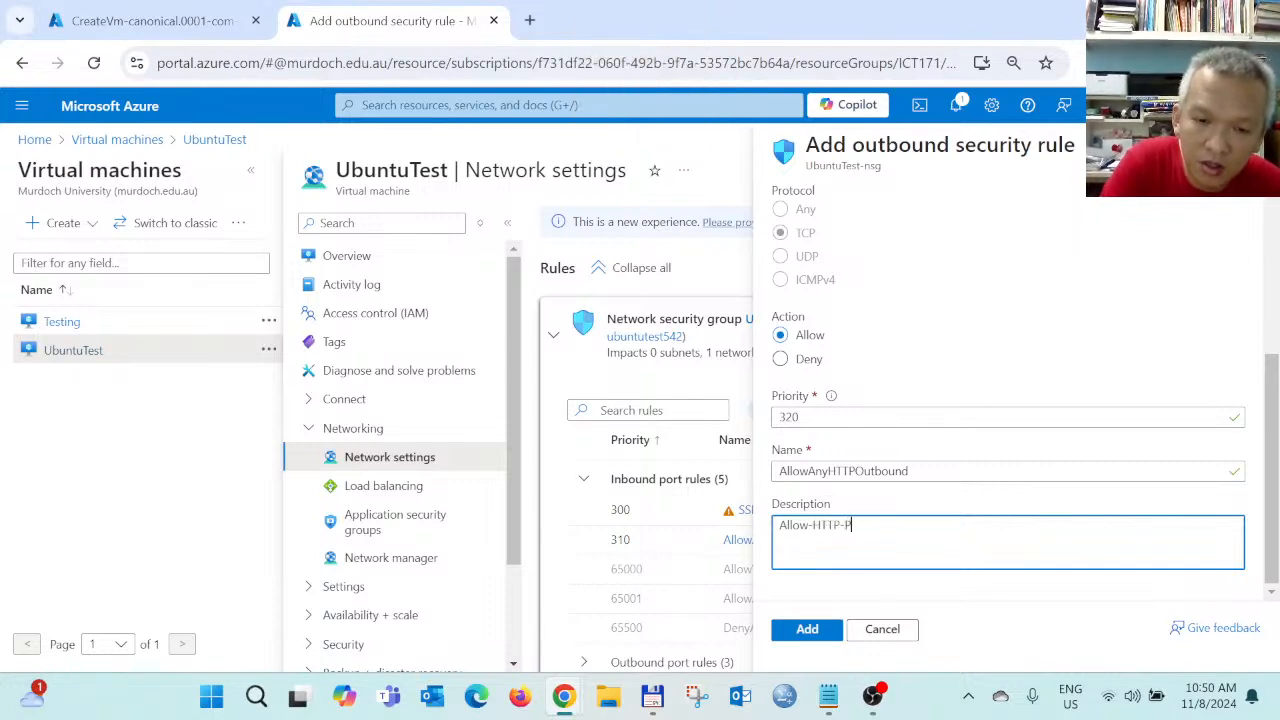
type("TTP-o")
key("Caps_Lock")
type("UT")
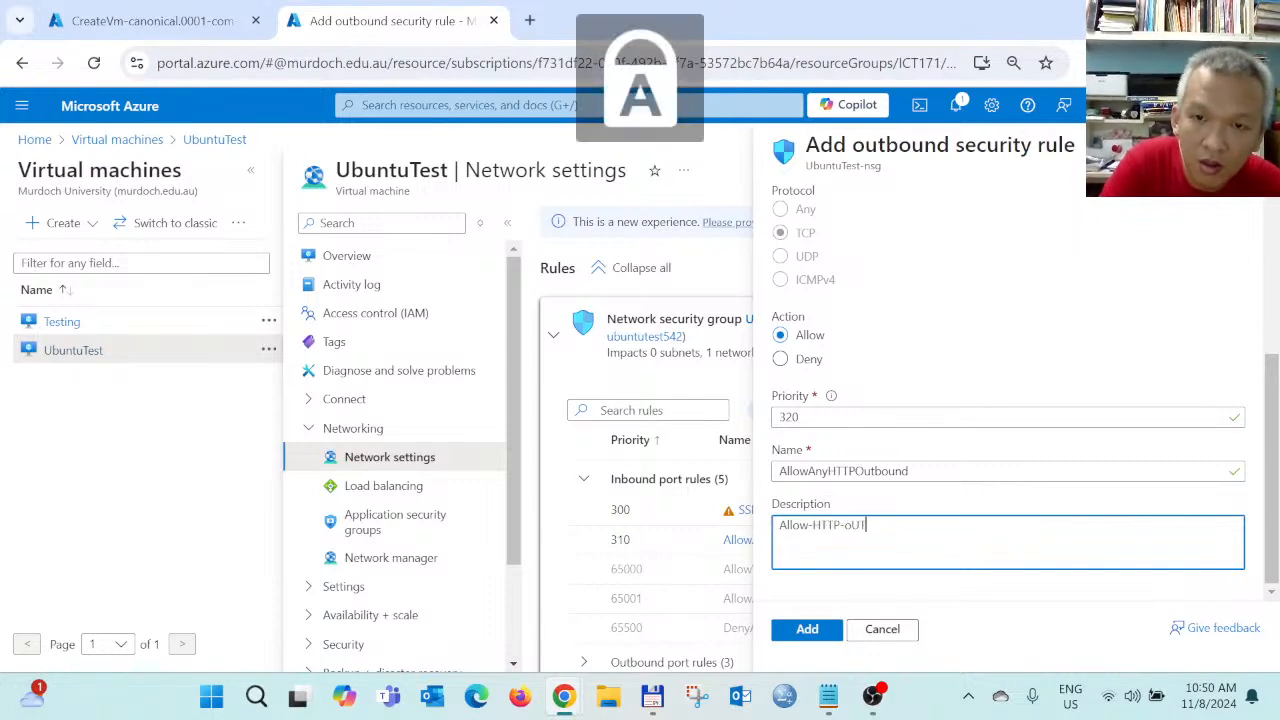
key("BackSpace")
key("BackSpace")
type("O")
key("Caps_Lock")
type("utbo")
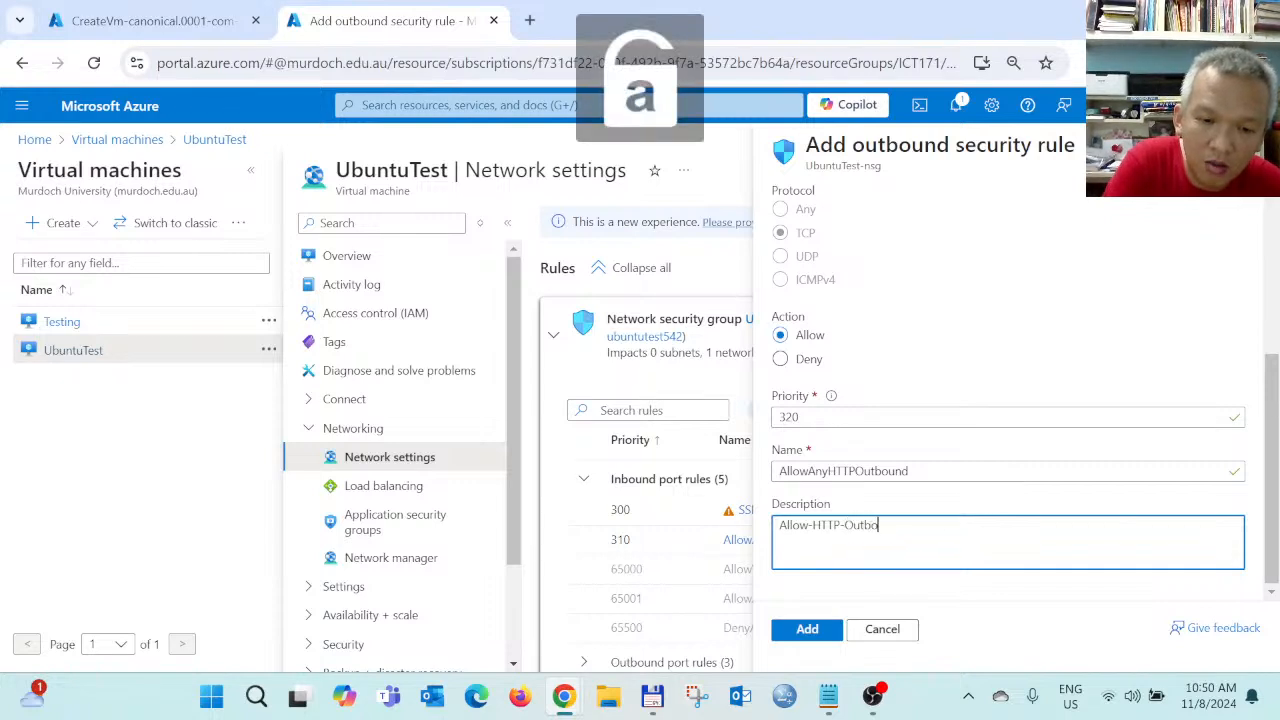
type("und")
left_click(800, 630)
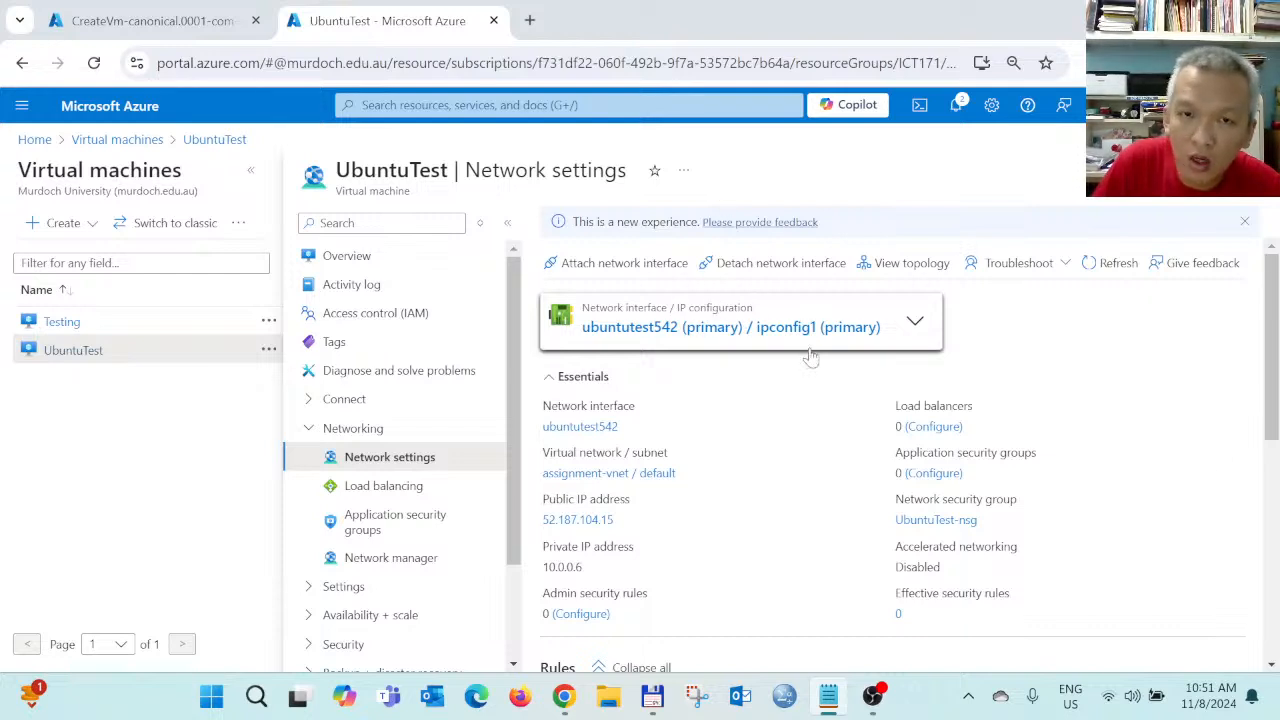
Verify AllowAnyHTTPInbound and AllowAnyHTTPOutbound in the rules list, then return to UbuntuTest's Overview
scroll(780, 450, "down", 2)
scroll(781, 452, "up", 2)
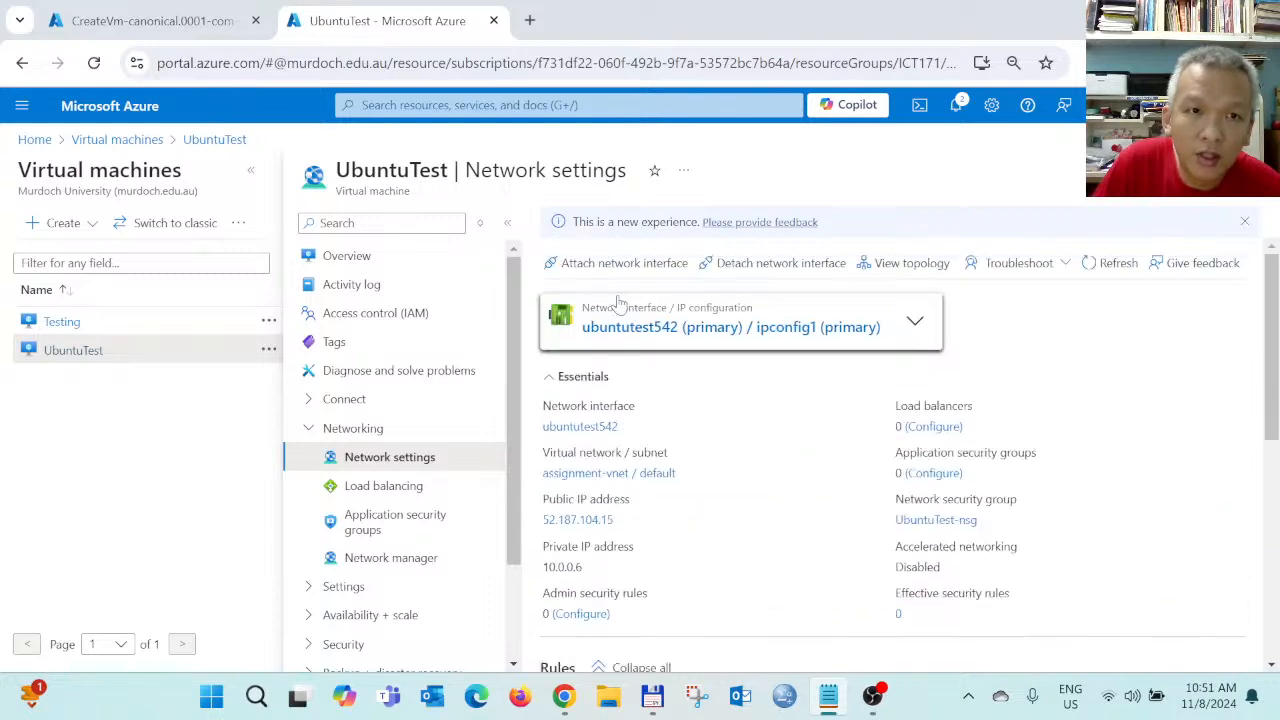
scroll(800, 520, "down", 5)
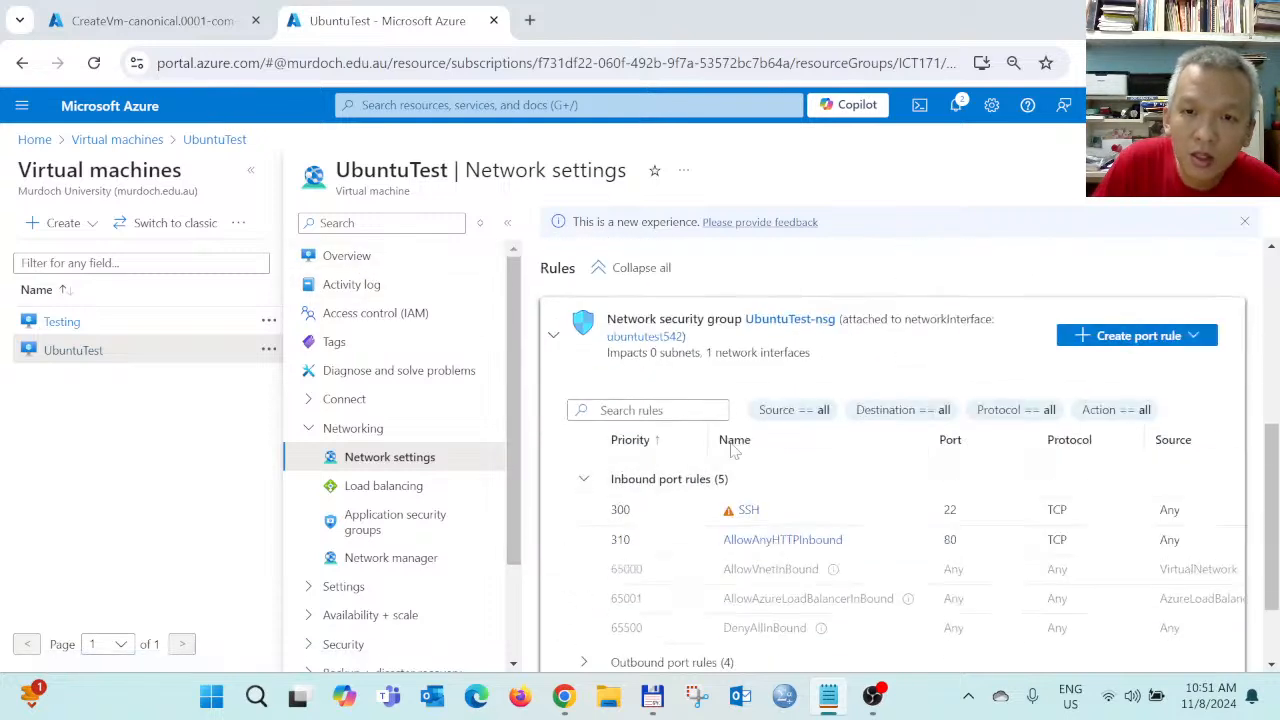
scroll(908, 490, "down", 1)
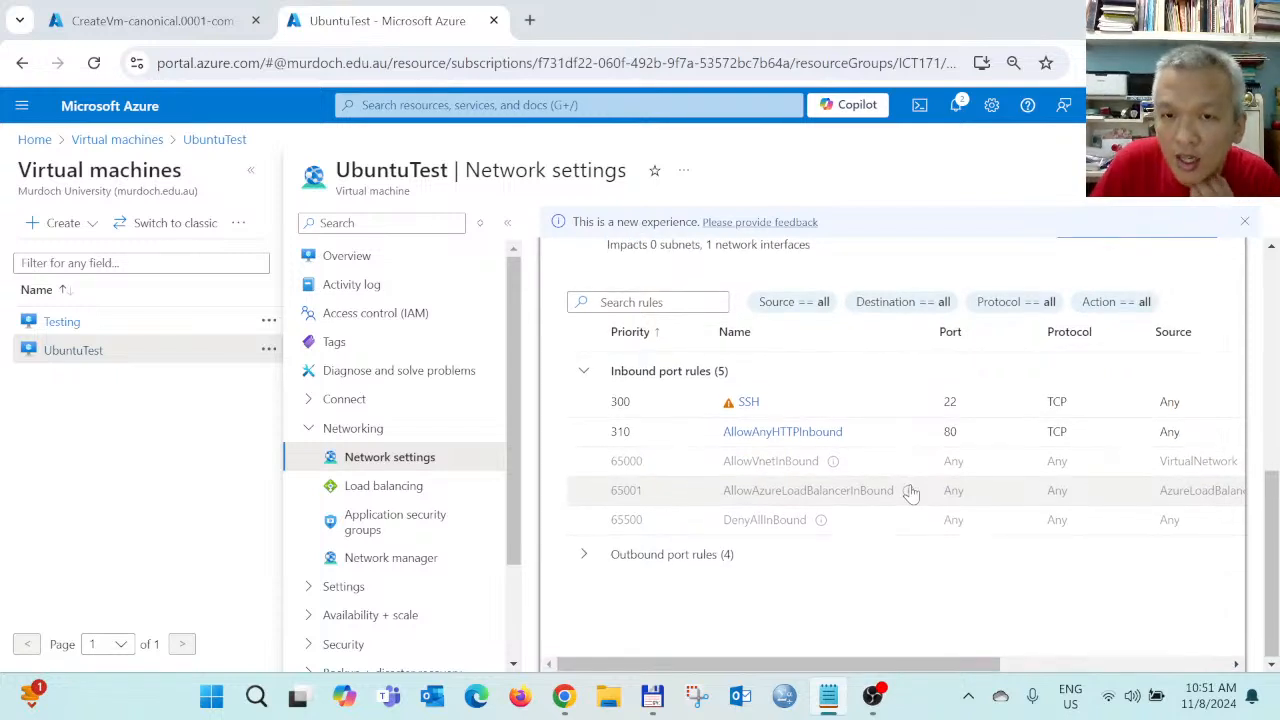
left_click(583, 554)
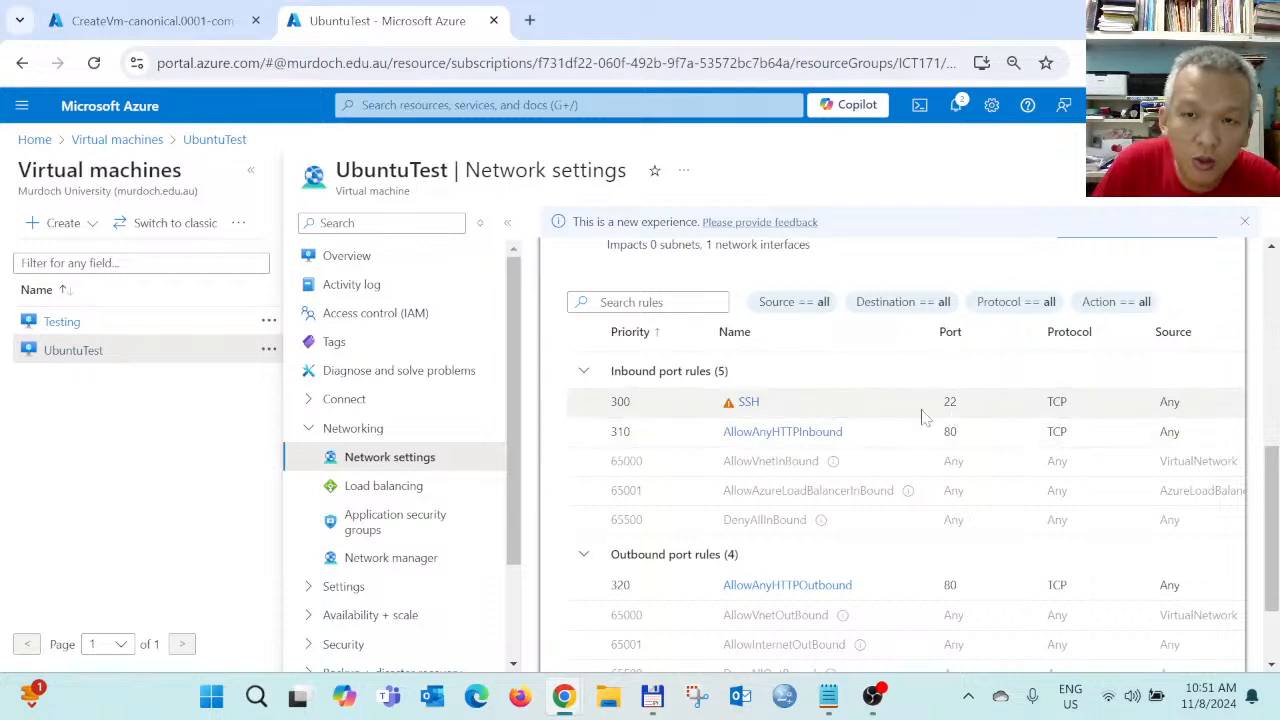
left_click(362, 256)
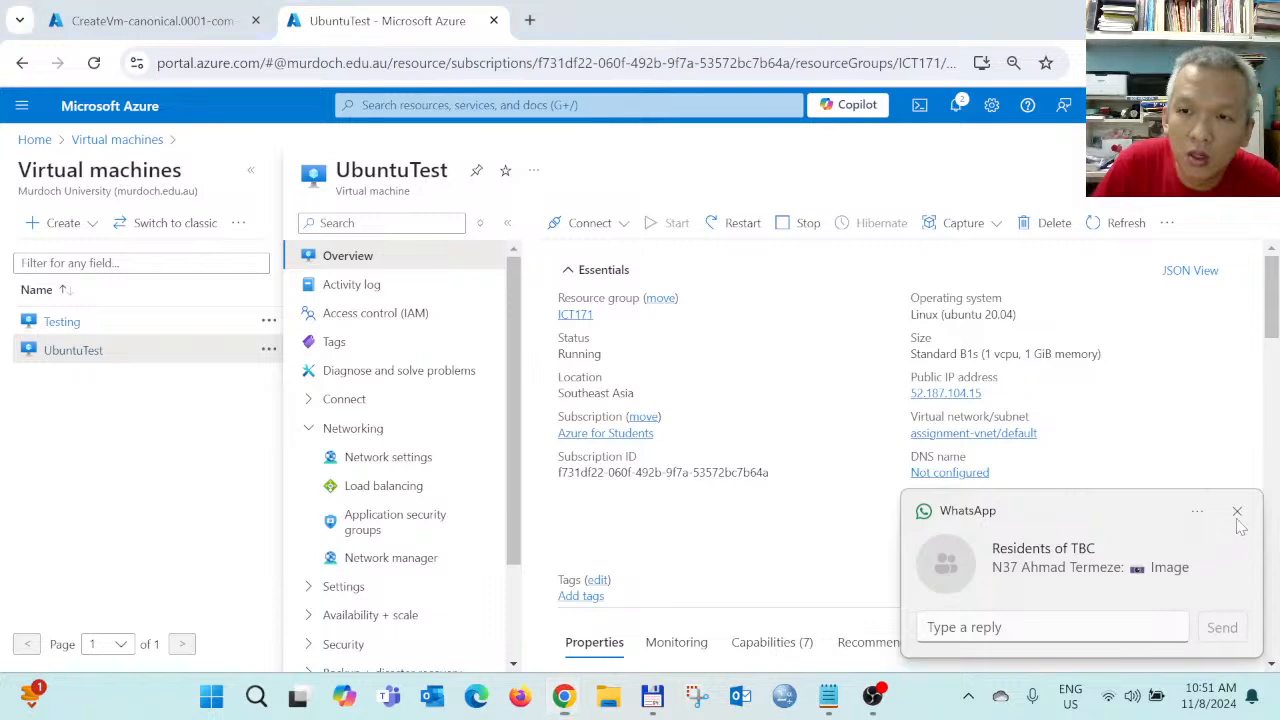
left_click(1237, 512)
left_click(211, 696)
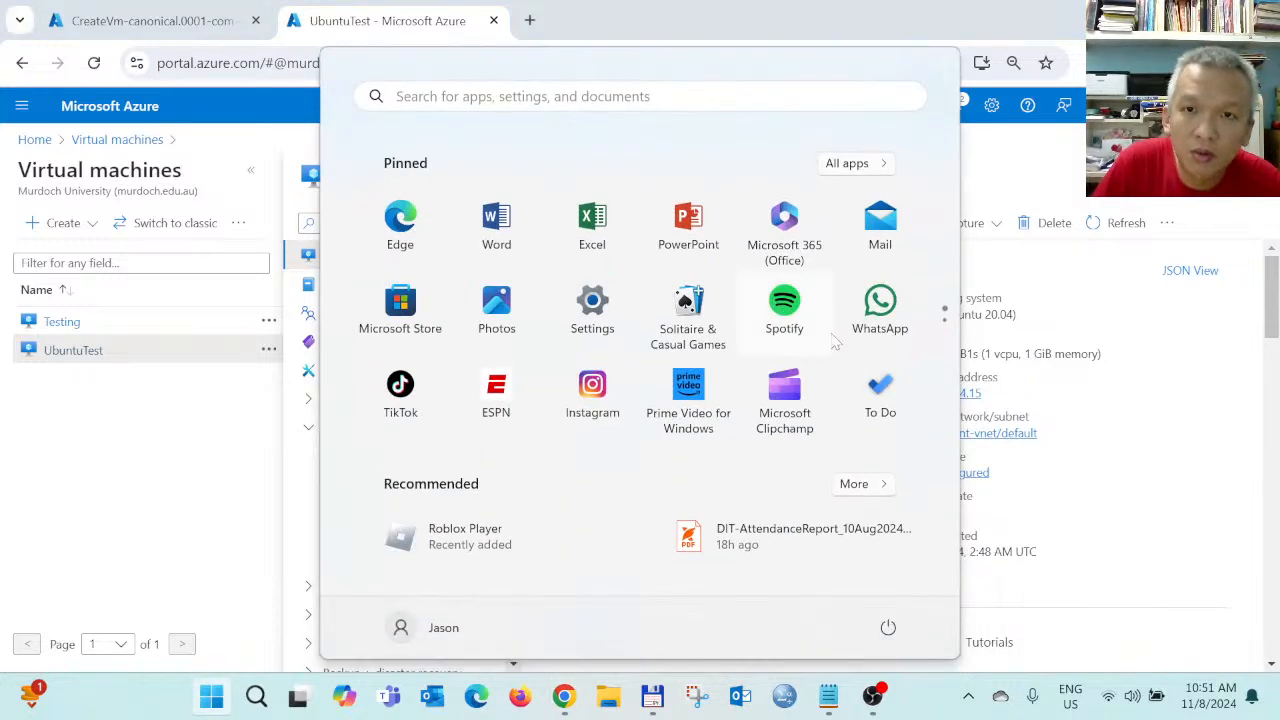
left_click(880, 310)
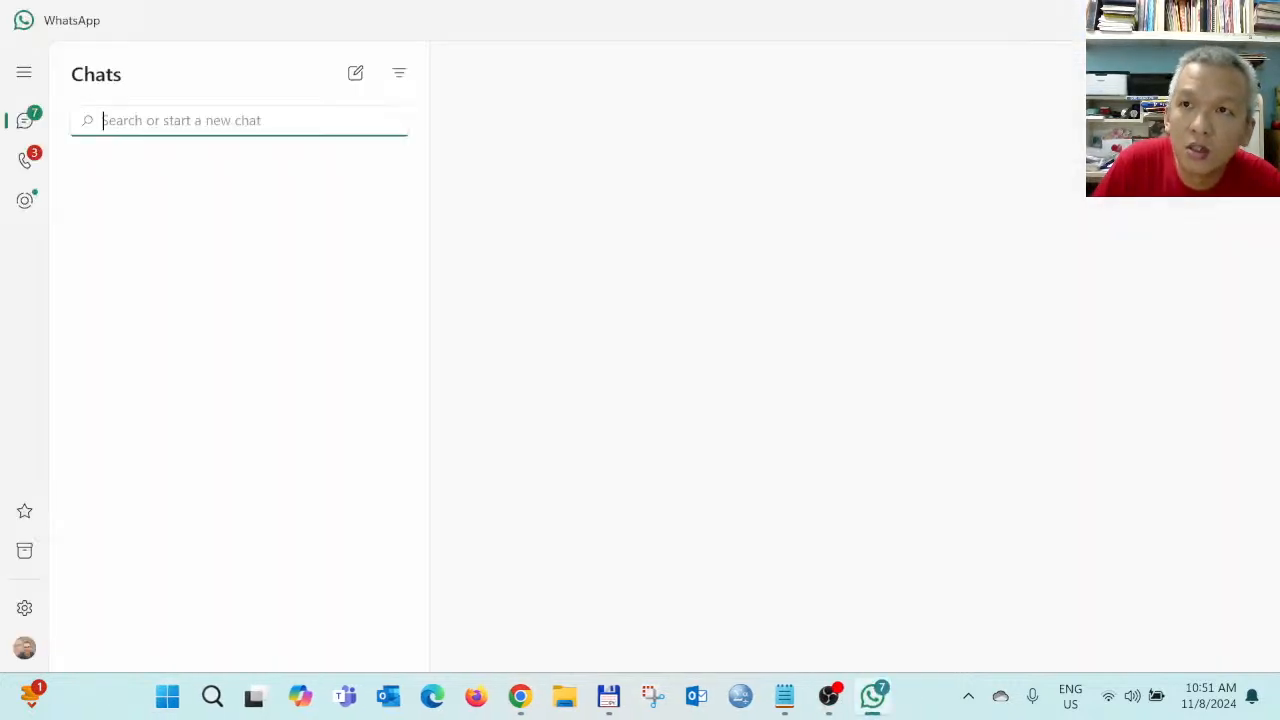
left_click(1257, 18)
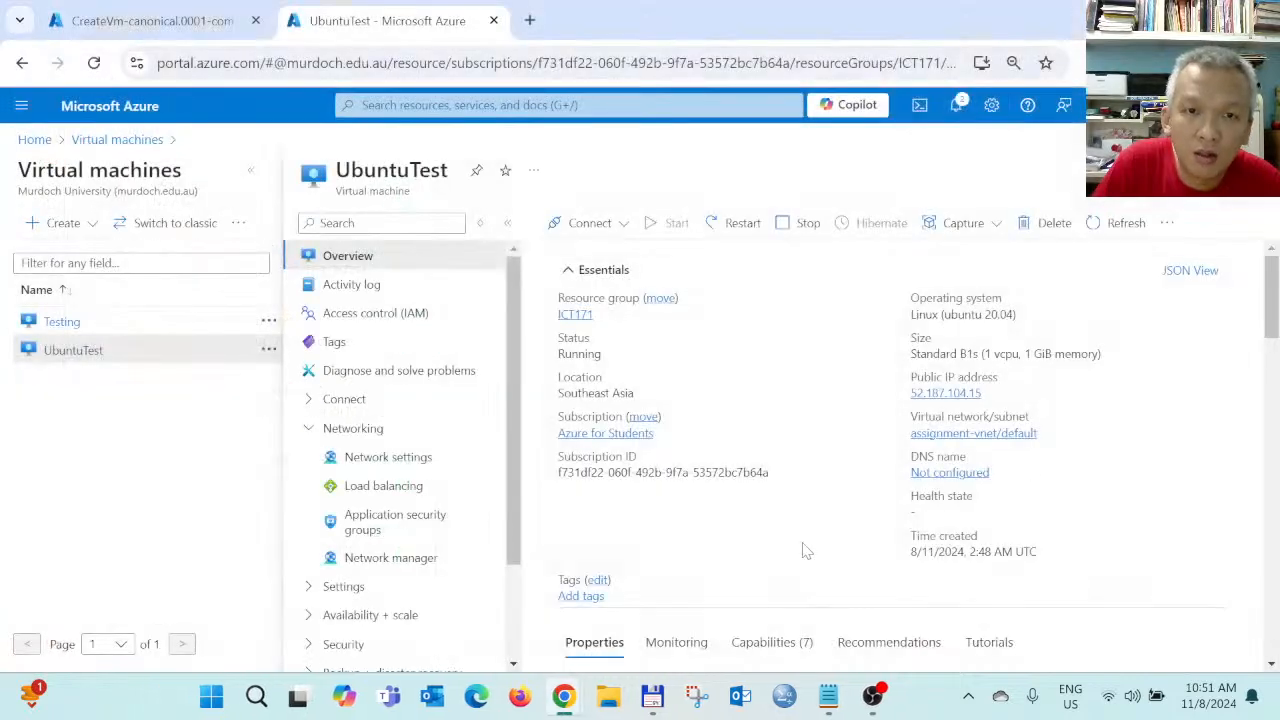
Open UbuntuTest's Connect page, check access on port 22, and choose Native SSH
left_click(586, 222)
left_click(568, 254)
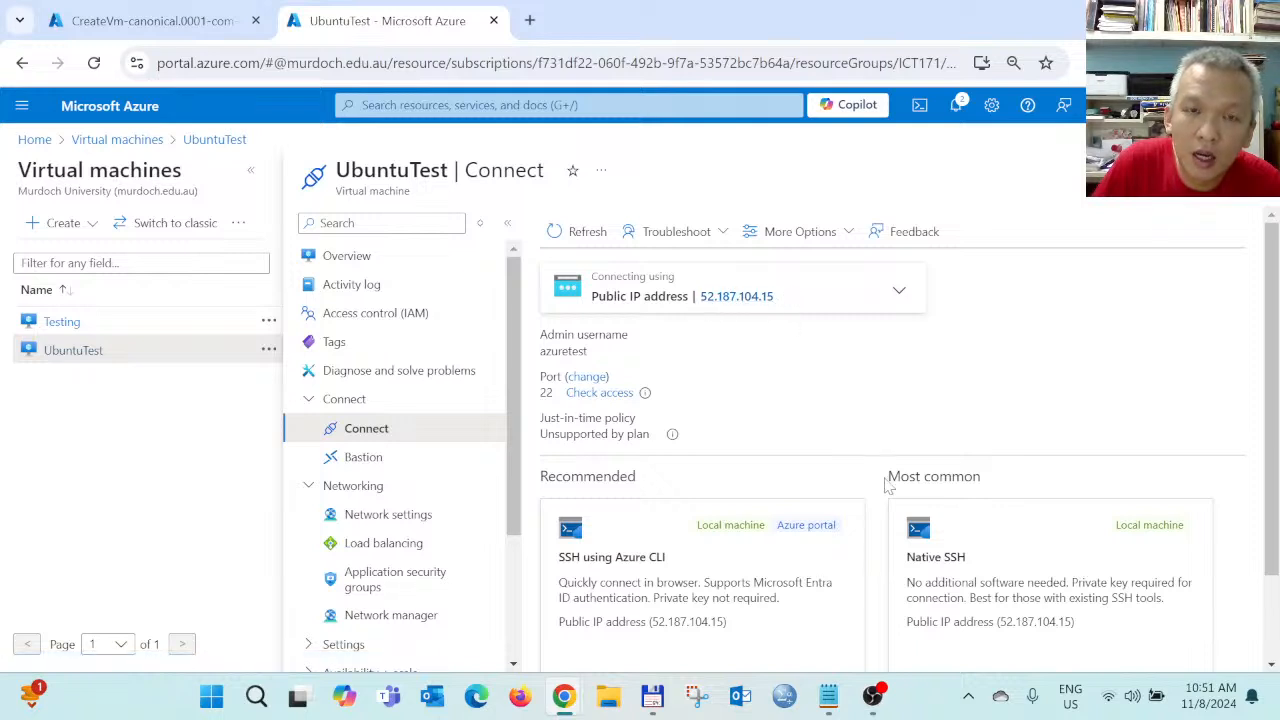
scroll(620, 440, "down", 1)
scroll(614, 420, "up", 1)
left_click(605, 394)
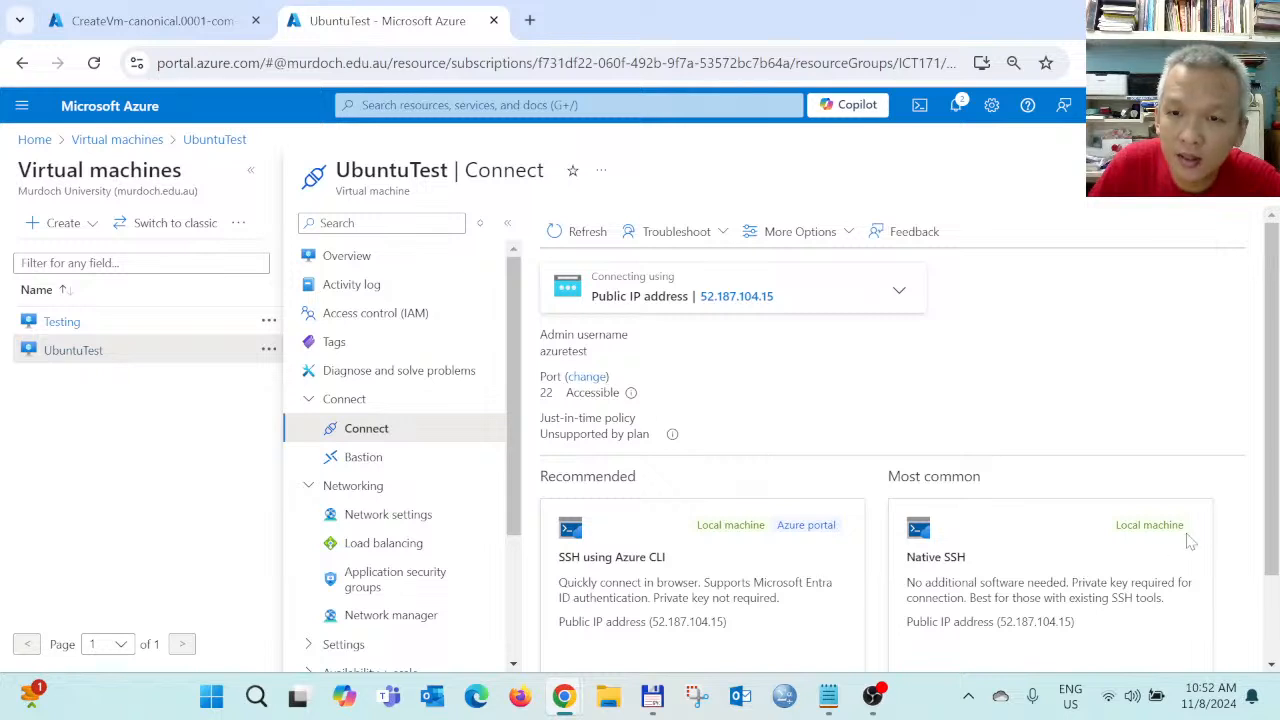
scroll(1100, 548, "down", 1)
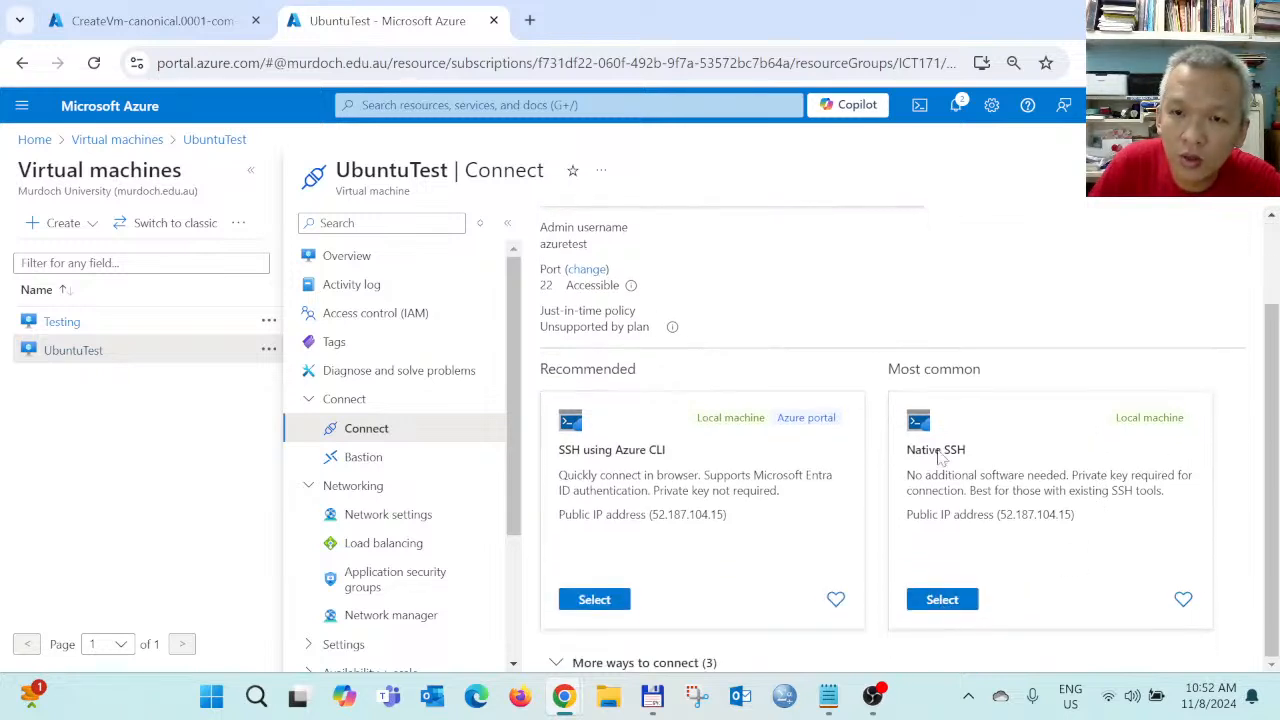
left_click(945, 601)
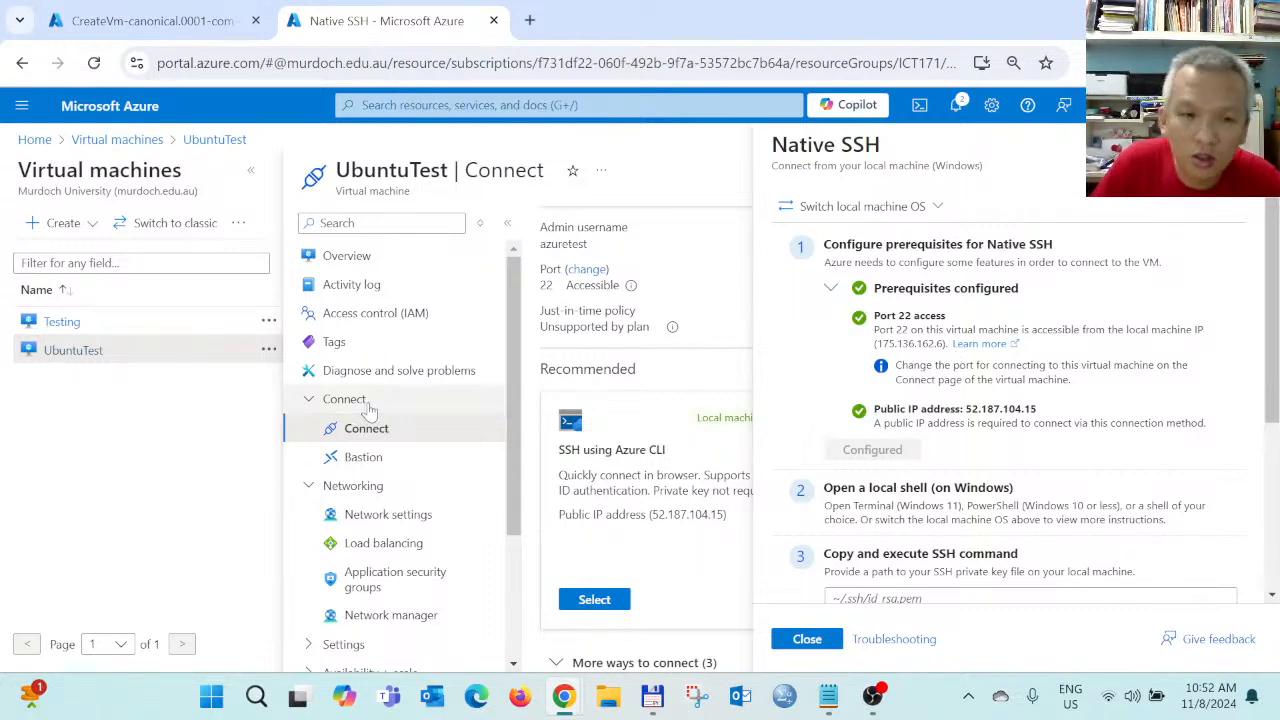
Bring up the Windows Start menu over the Native SSH pane
left_click(211, 697)
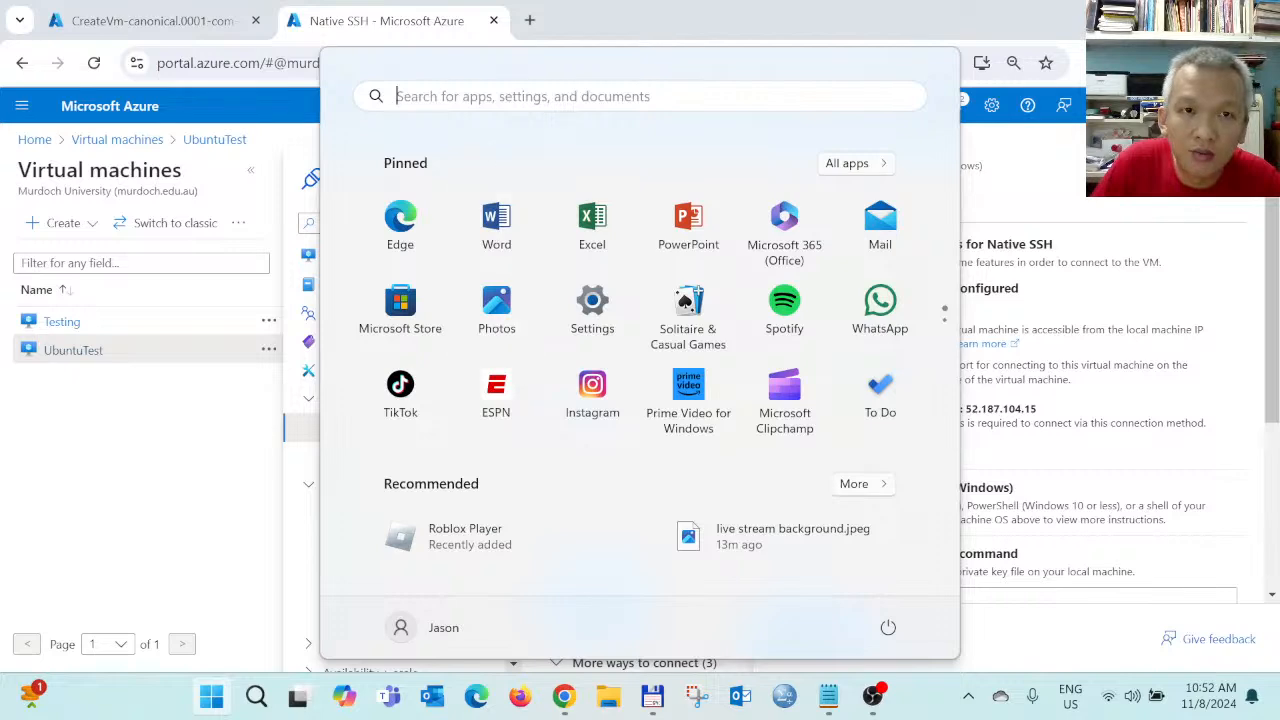
Search Start for 'power', launch Windows PowerShell, then launch it again as administrator
left_click(487, 104)
type("power")
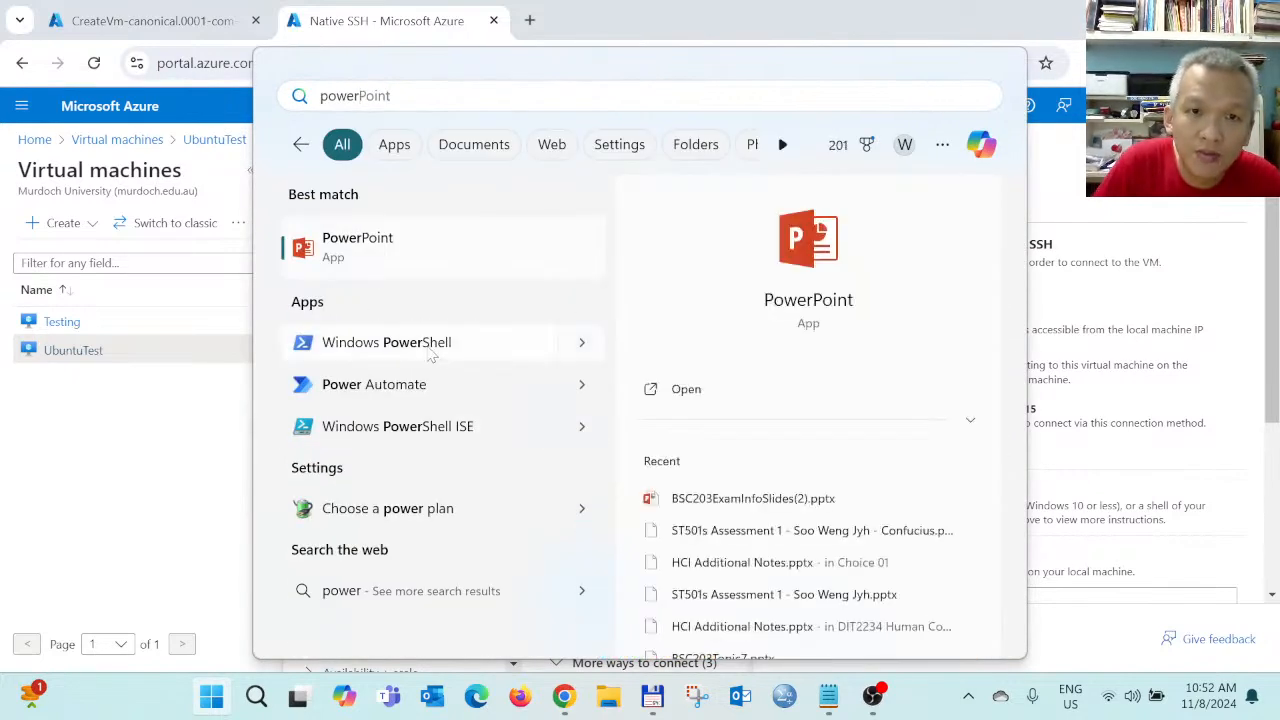
left_click(428, 345)
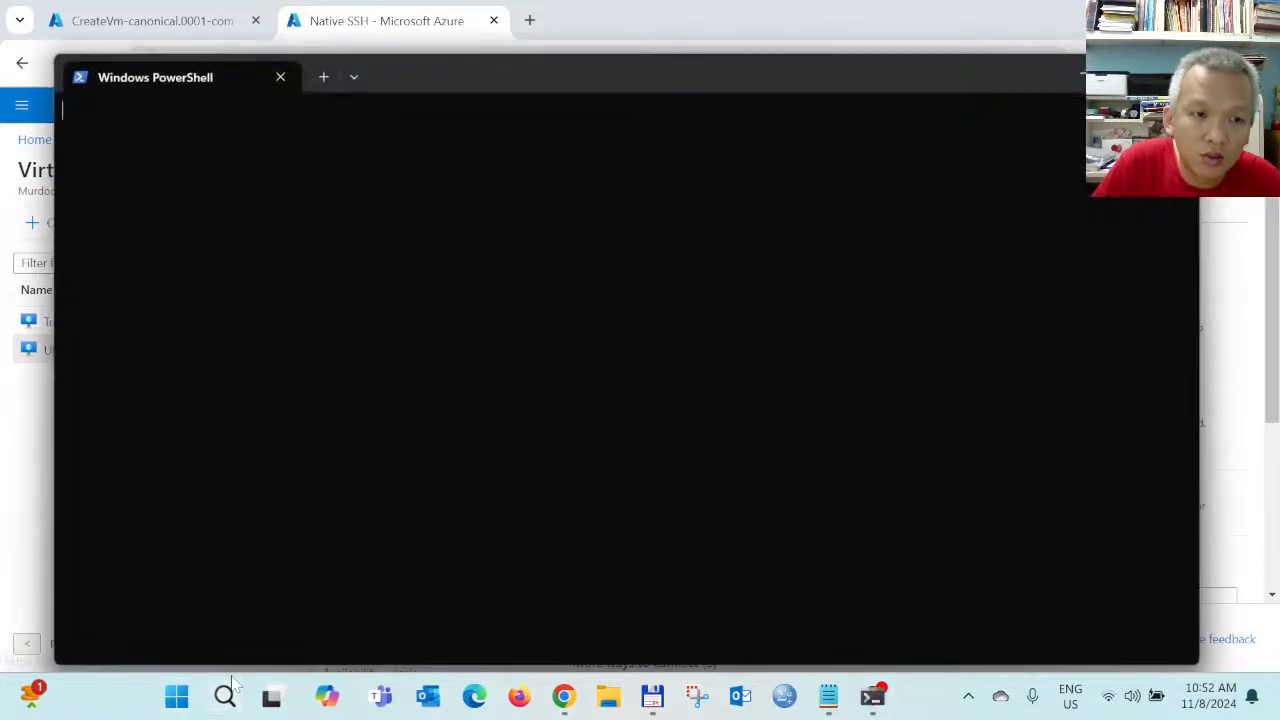
left_click(168, 697)
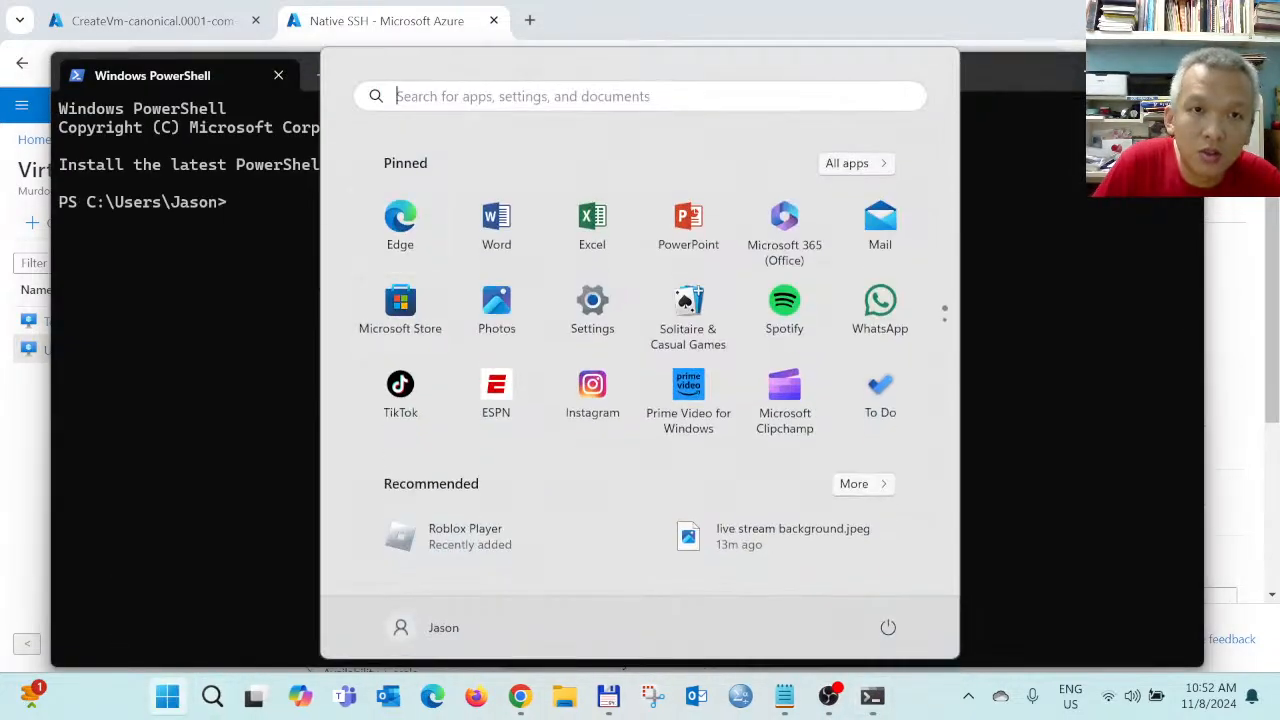
left_click(474, 100)
type("power")
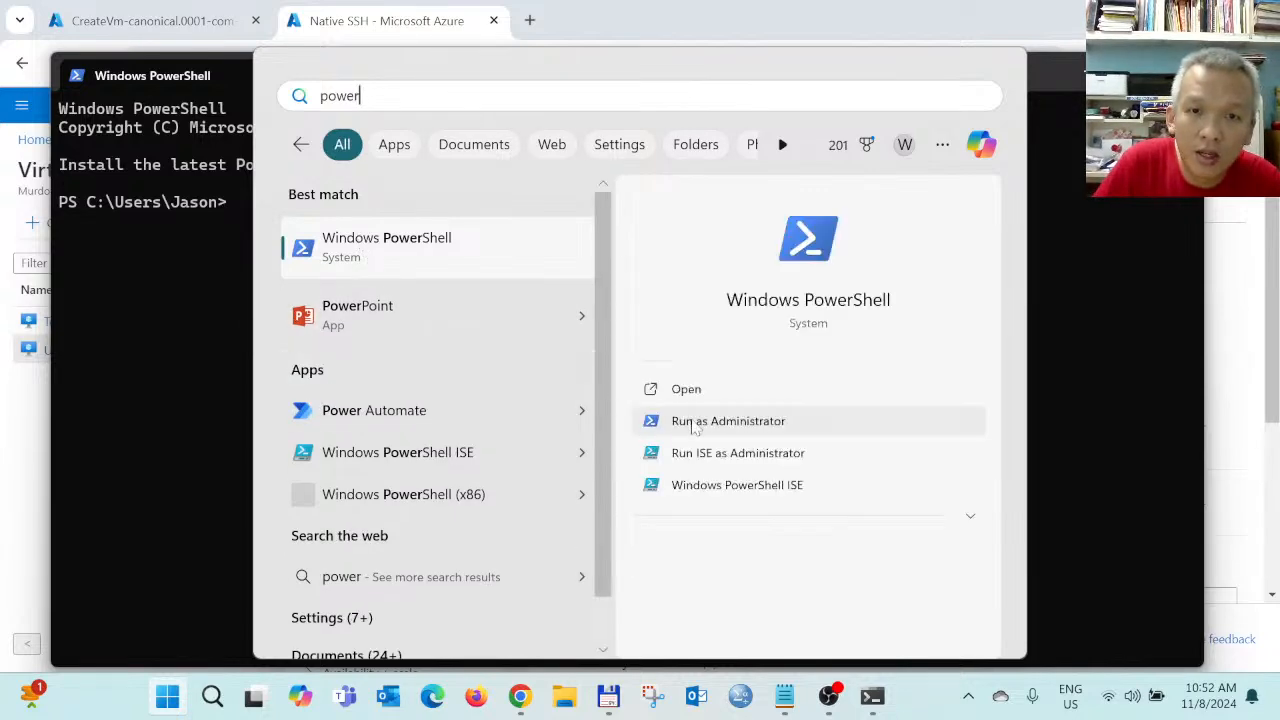
left_click(690, 426)
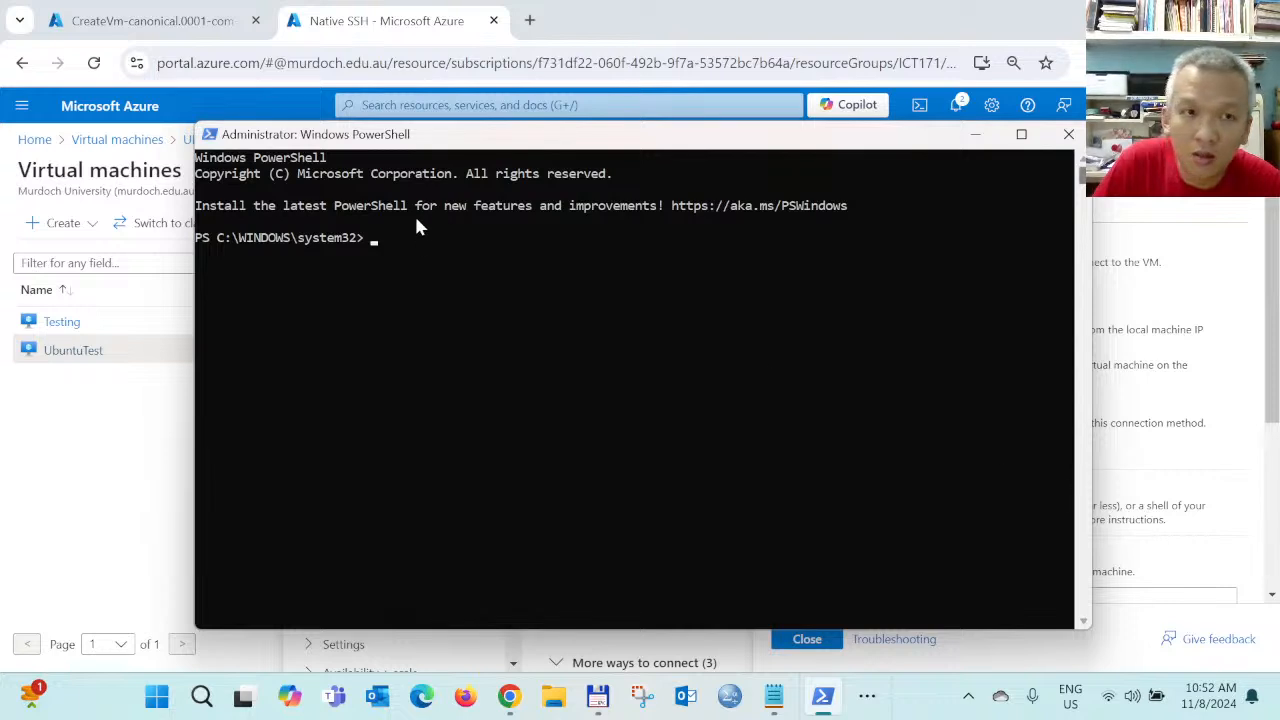
In PowerShell, type ssh -i, the pasted UbuntuTest_key.pem path, and azuretest@
type("ssh -i")
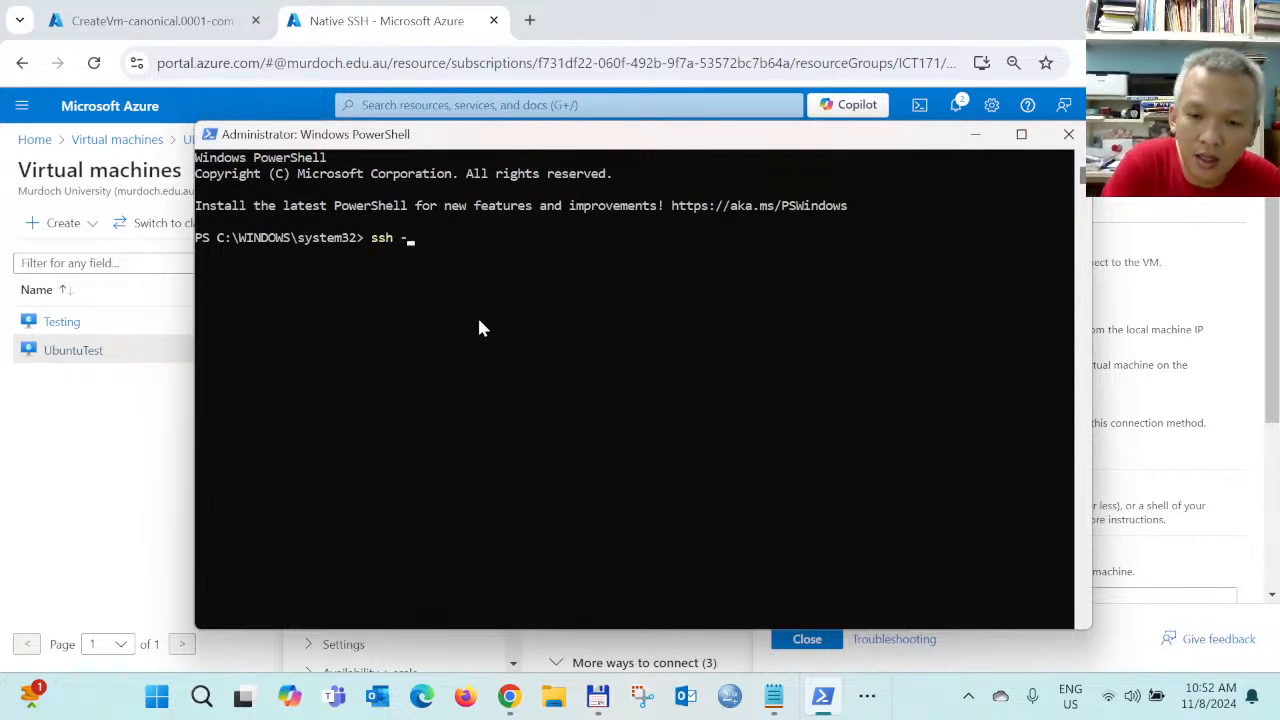
key("BackSpace")
key("BackSpace")
type("i")
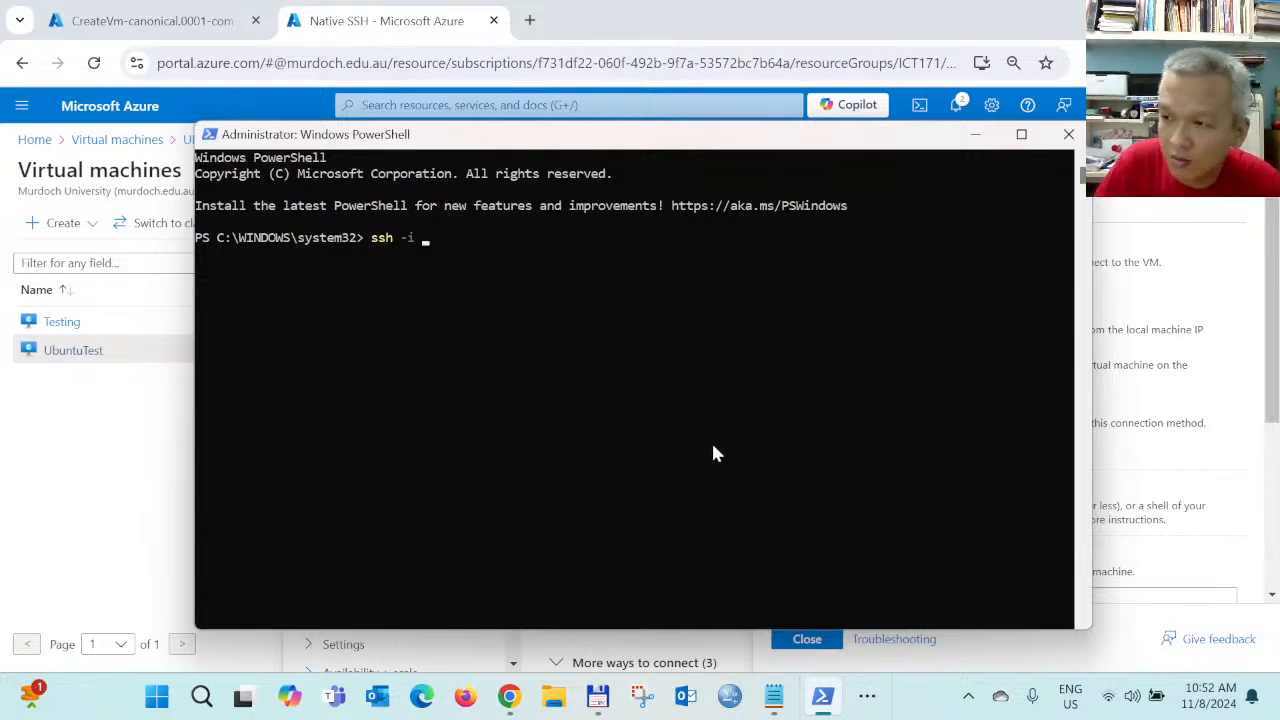
left_click(598, 698)
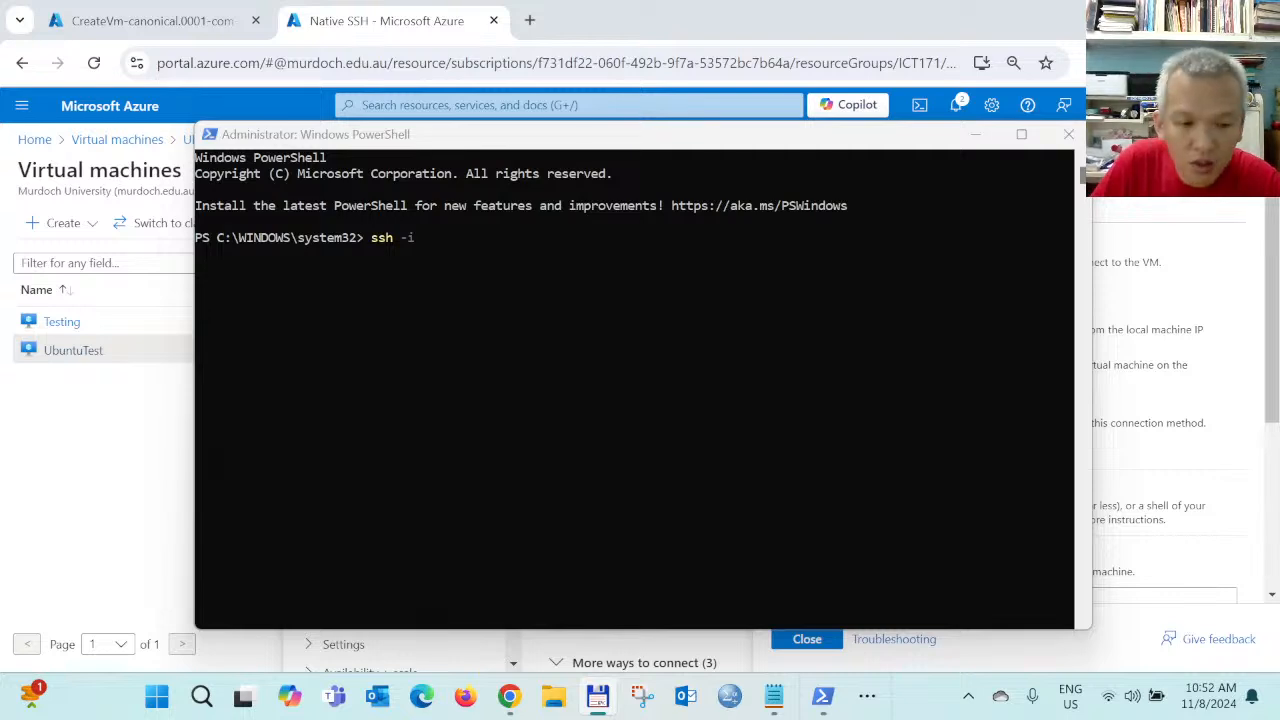
left_click(551, 282)
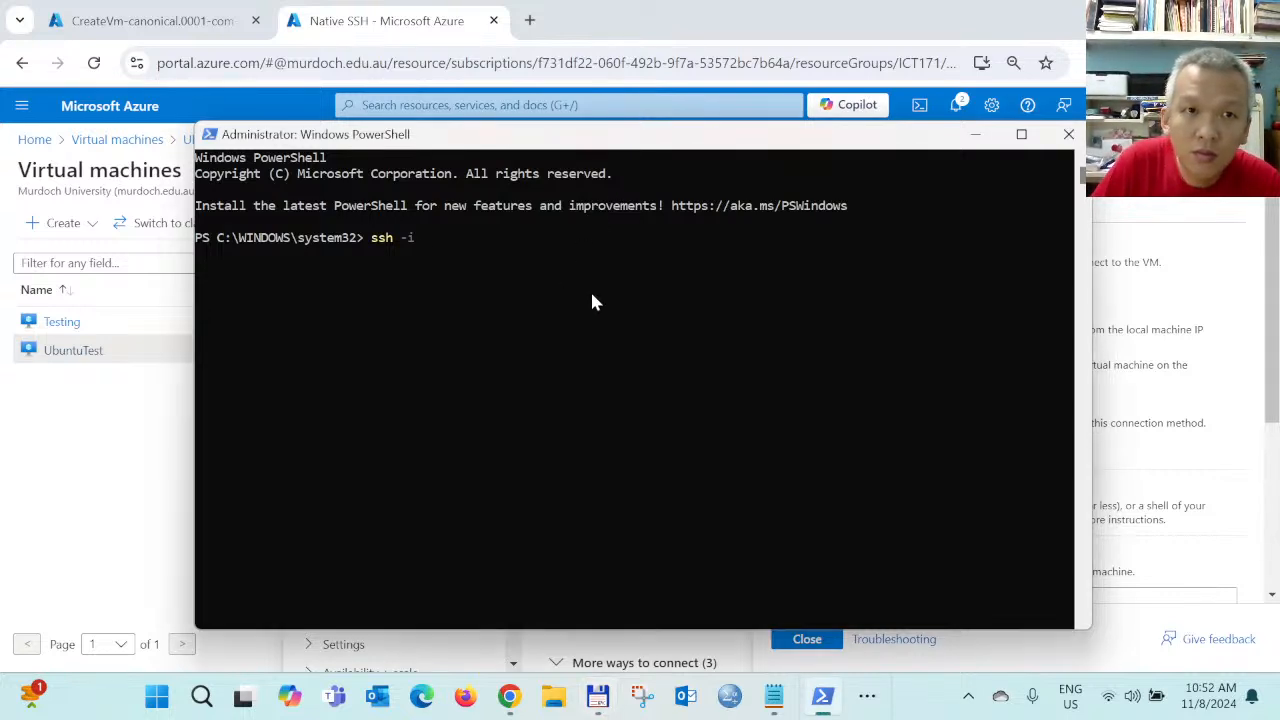
type("c:\\Users\\Jason\\Downloads\\UbuntuTest_key.pem")
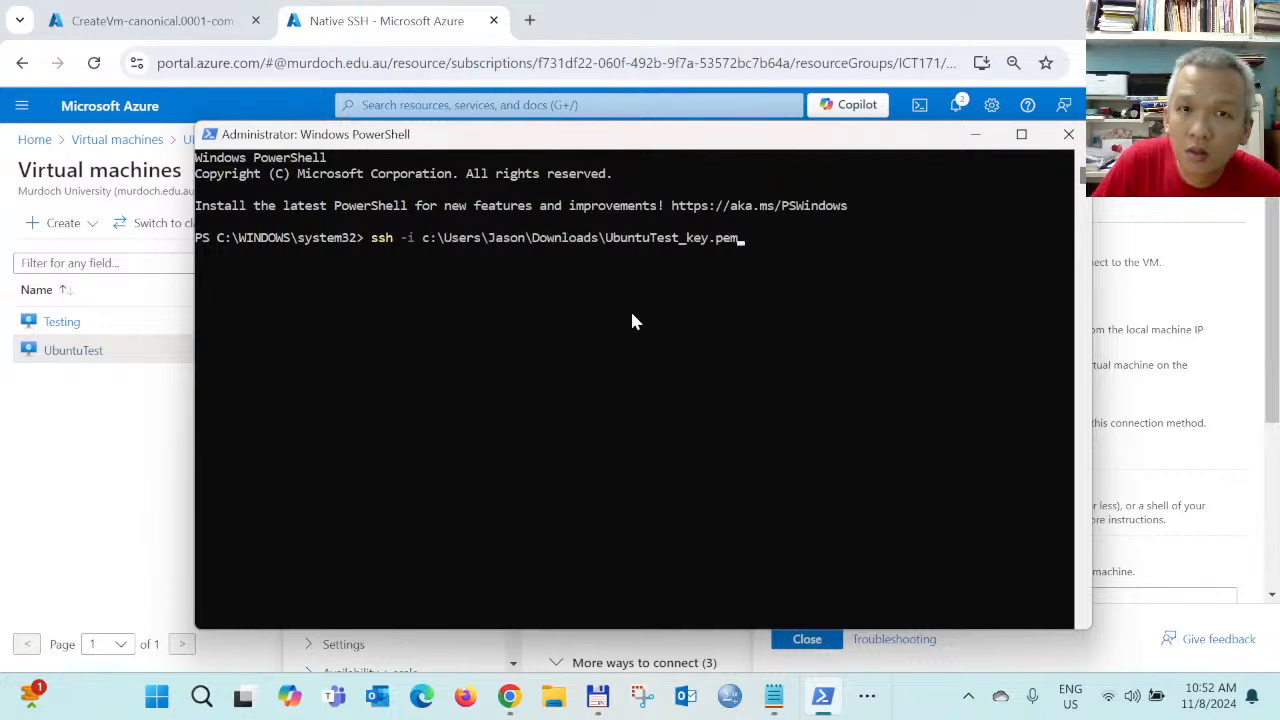
type("azure")
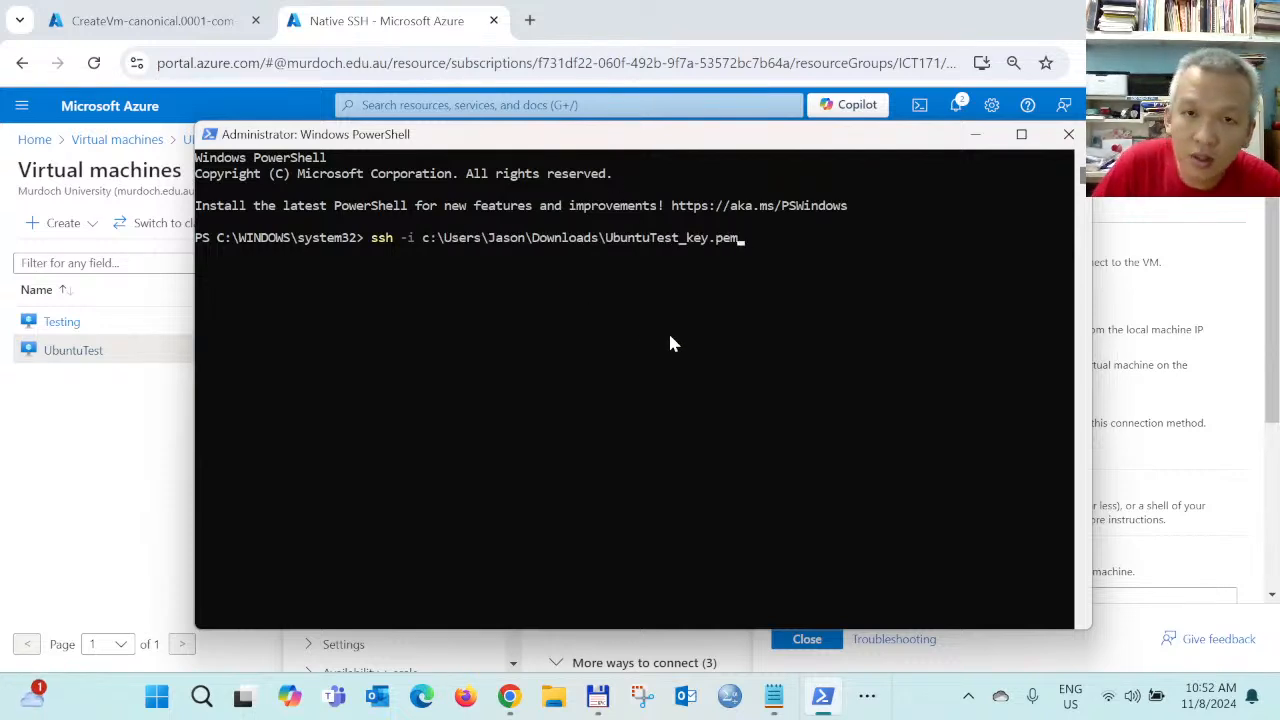
type("test")
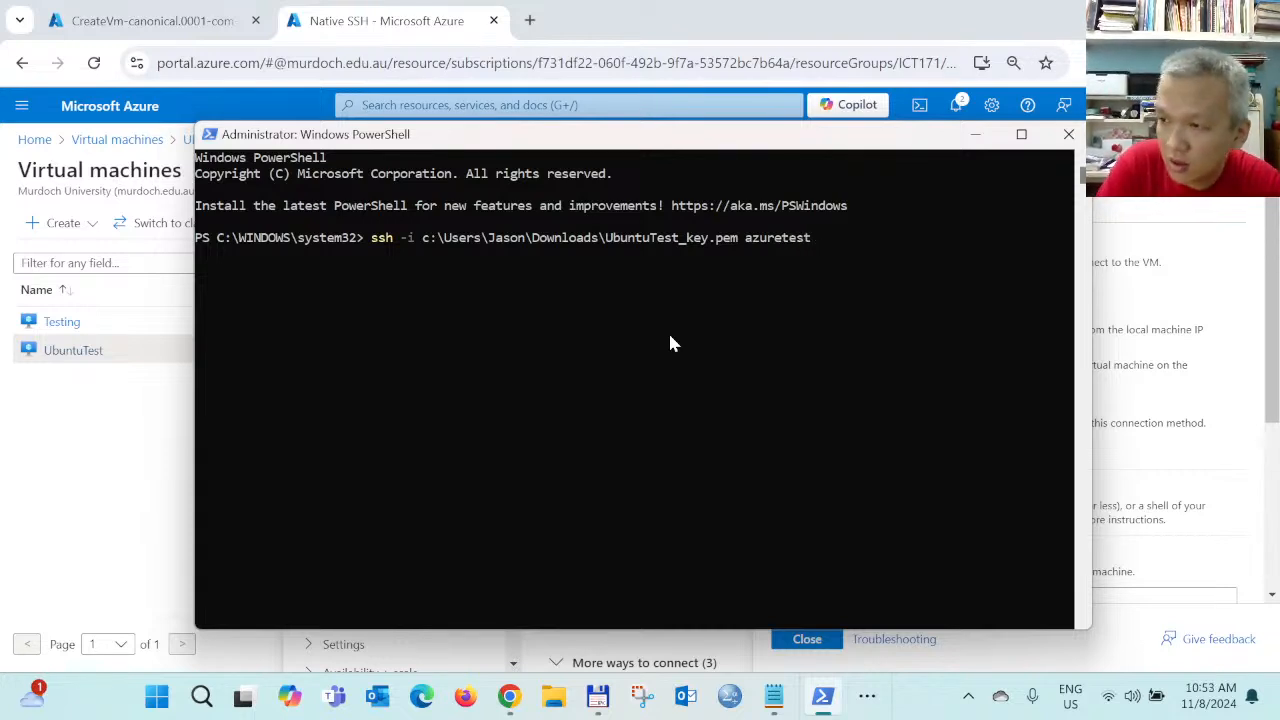
type("@")
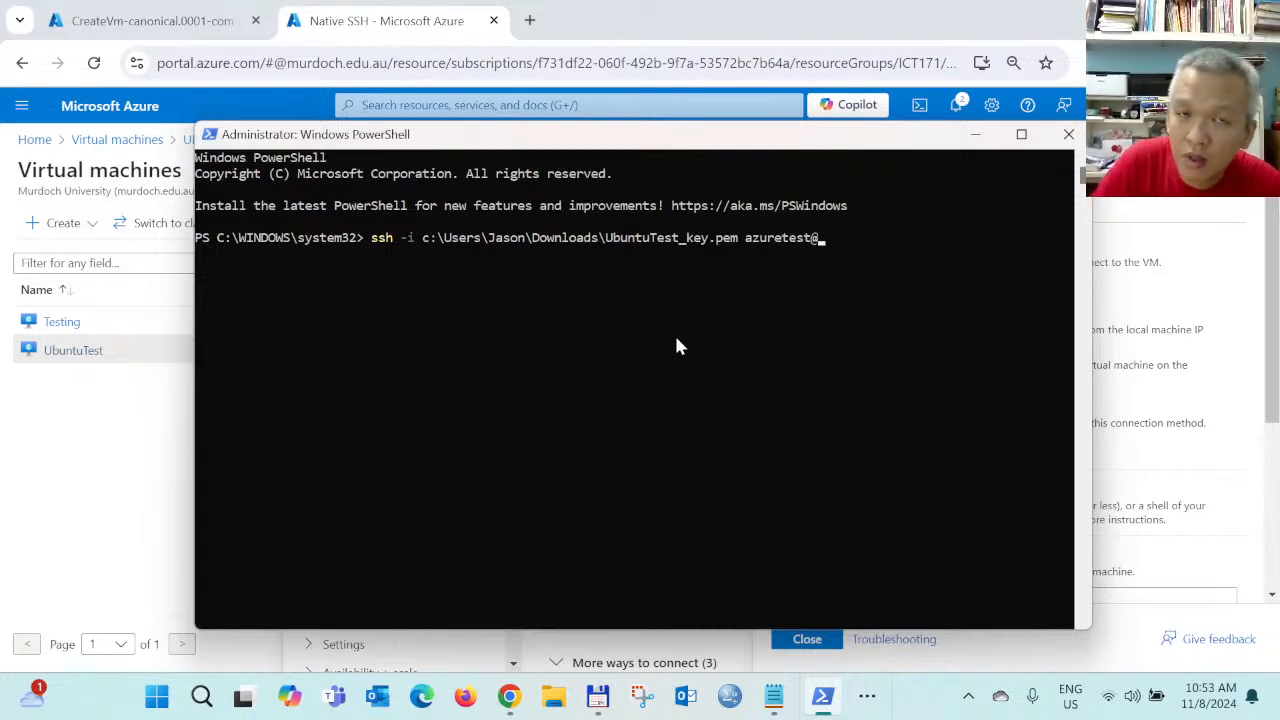
left_click_drag(720, 148, 611, 171)
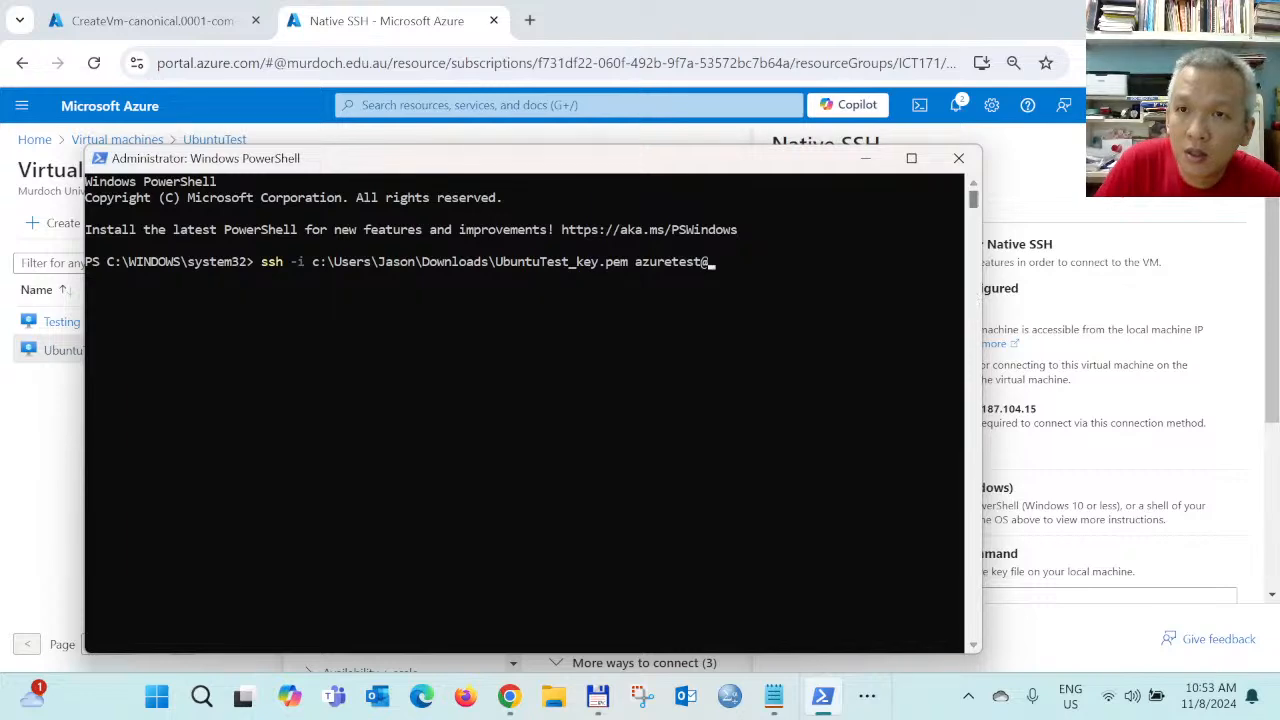
Copy the VM's public IP 52.187.104.15 and paste it after azuretest@ in the ssh command
left_click(1250, 145)
scroll(694, 397, "up", 2)
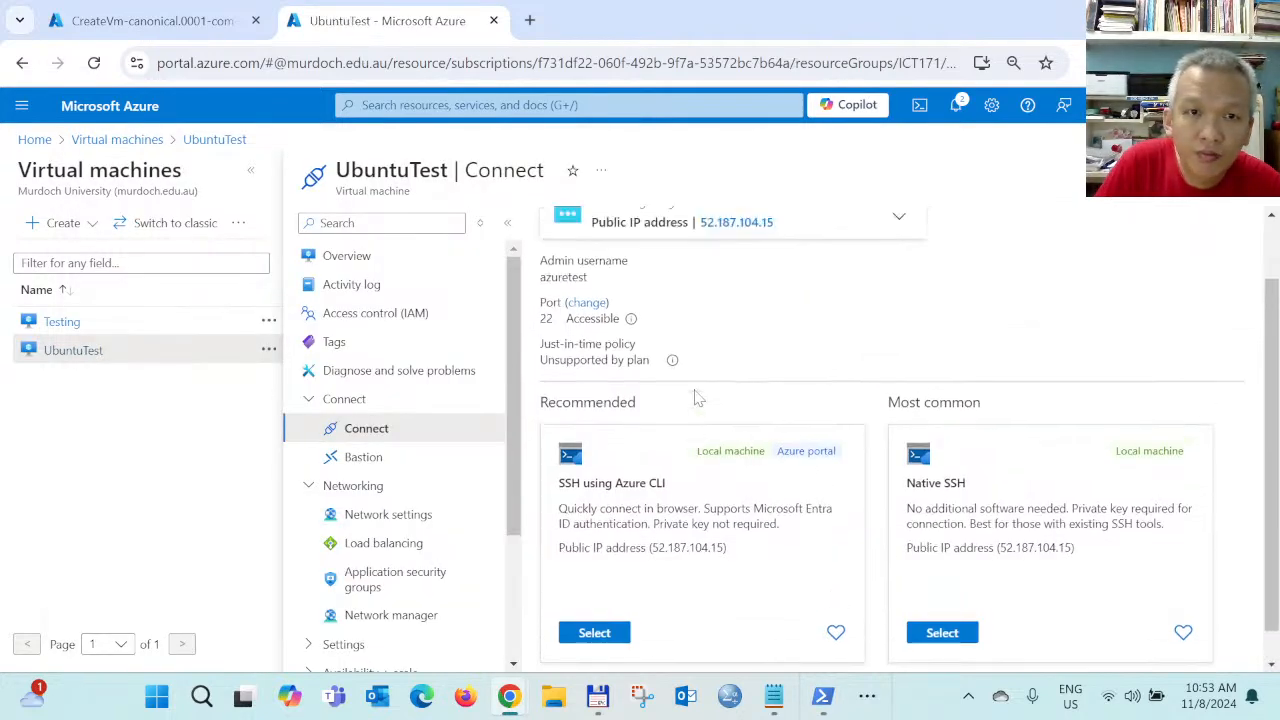
left_click(788, 298)
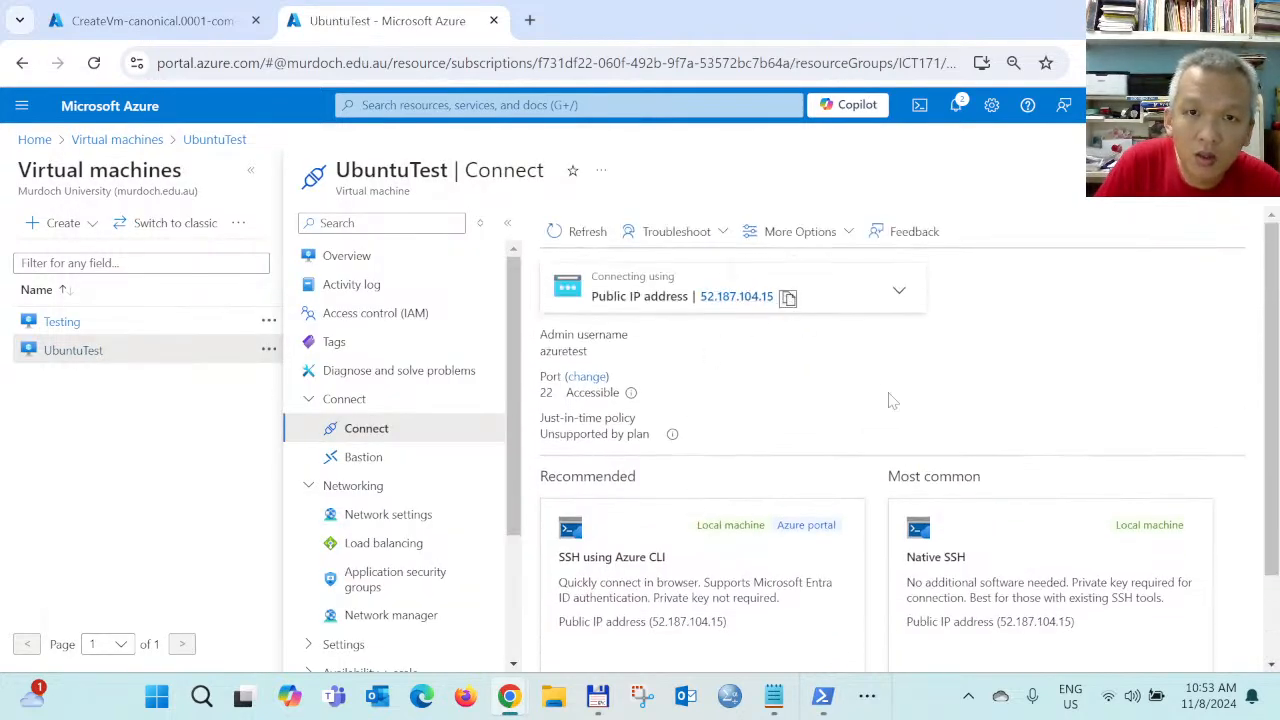
left_click(822, 696)
right_click(778, 303)
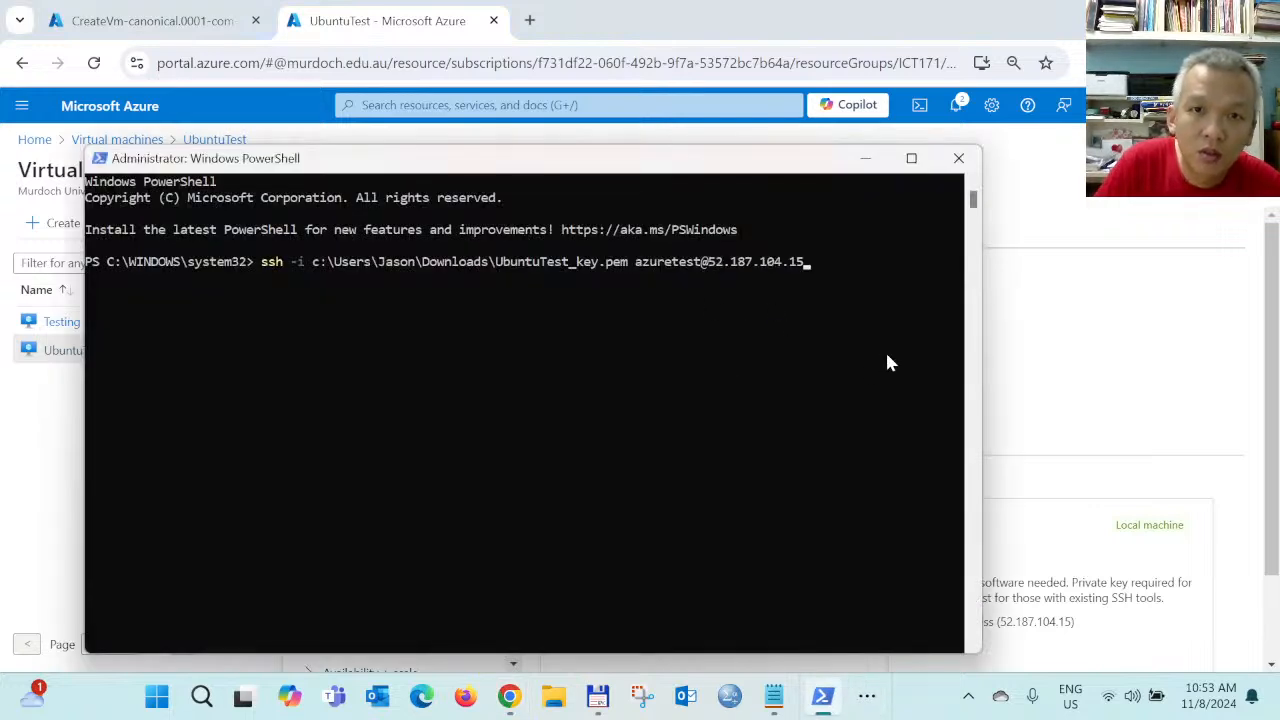
Run the ssh command, answer yes to trust the host key, and maximize the terminal
key("Return")
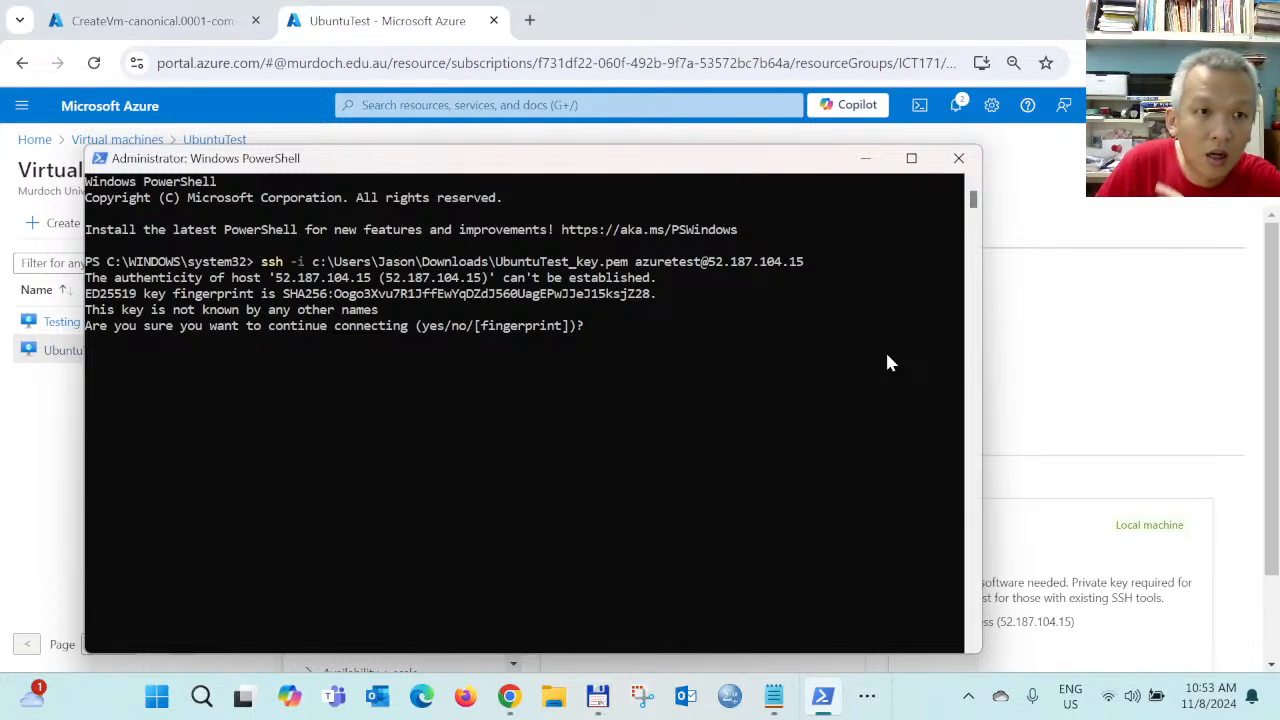
type("yes")
key("Return")
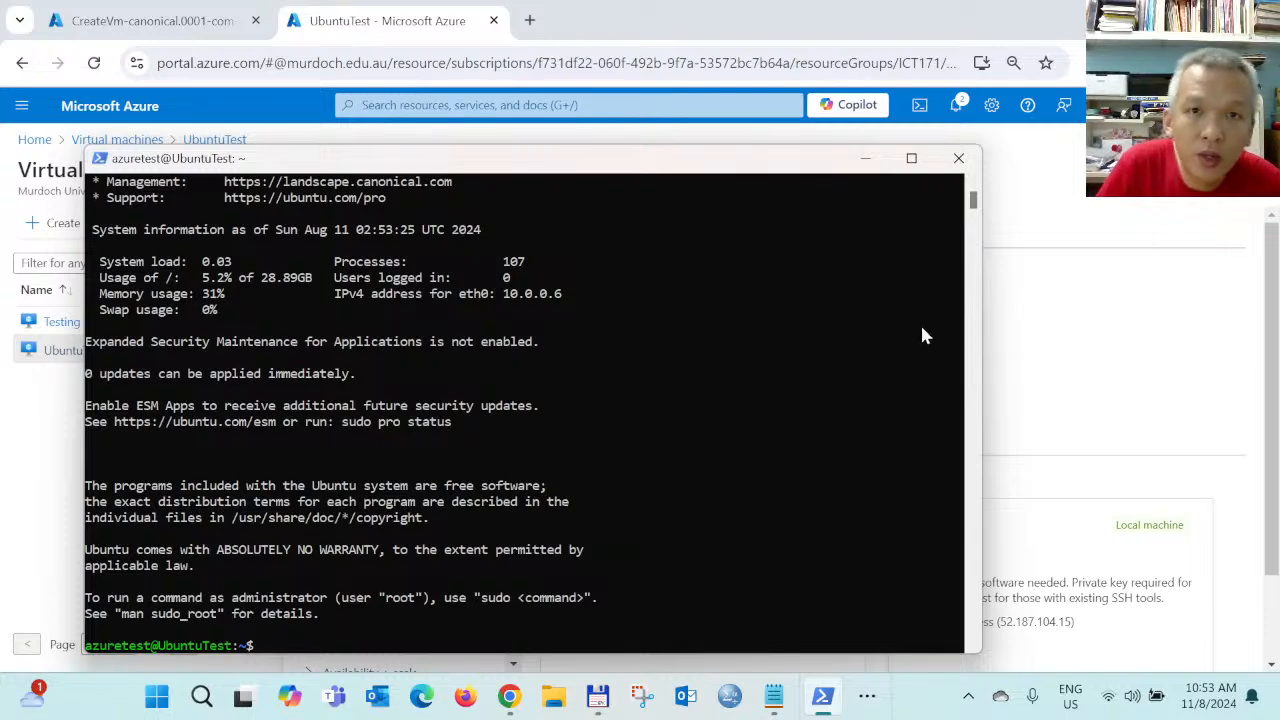
left_click_drag(484, 160, 574, 130)
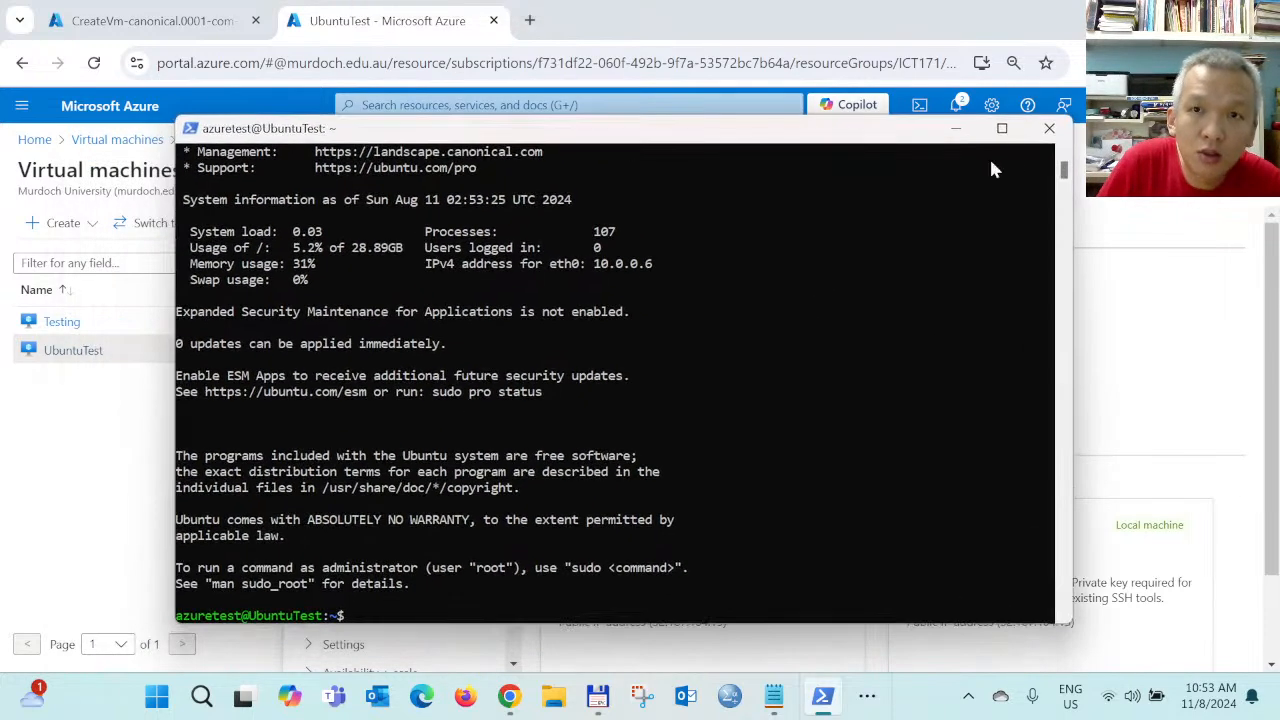
left_click(1000, 129)
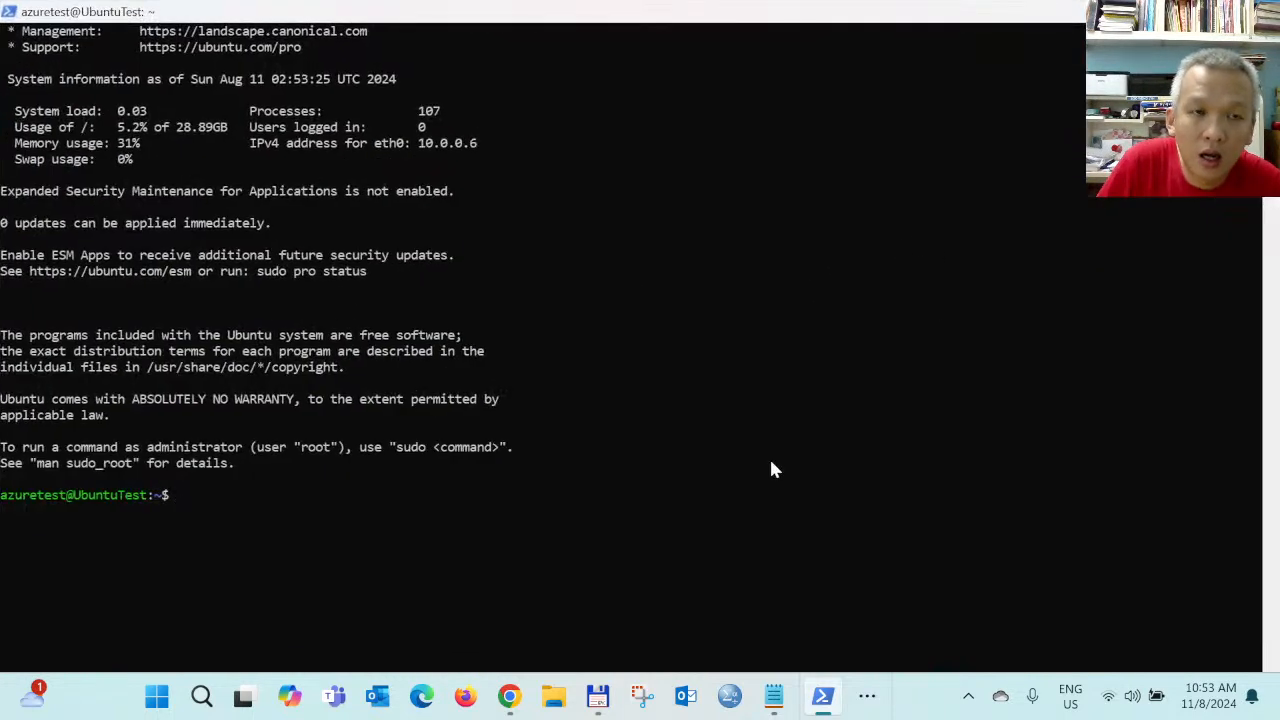
scroll(771, 469, "up", 2)
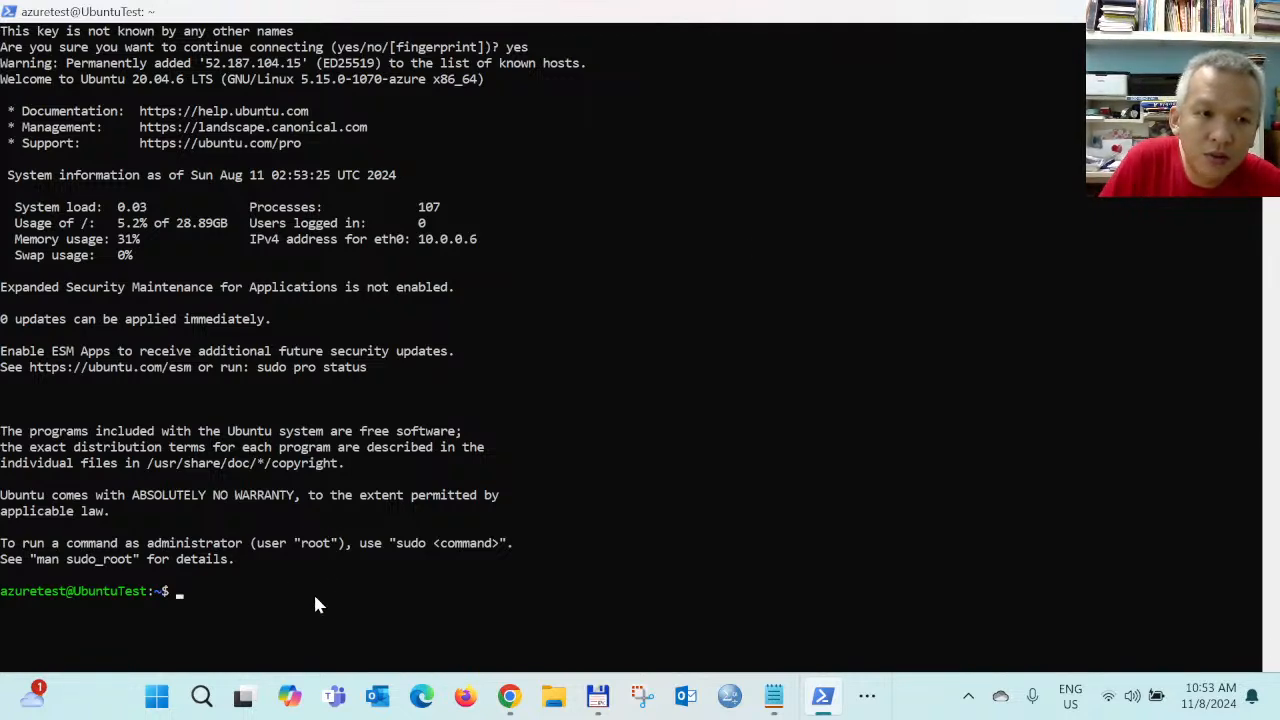
Run sudo apt update, then run sudo apt install apache2 on the VM
type("sudo apt upda")
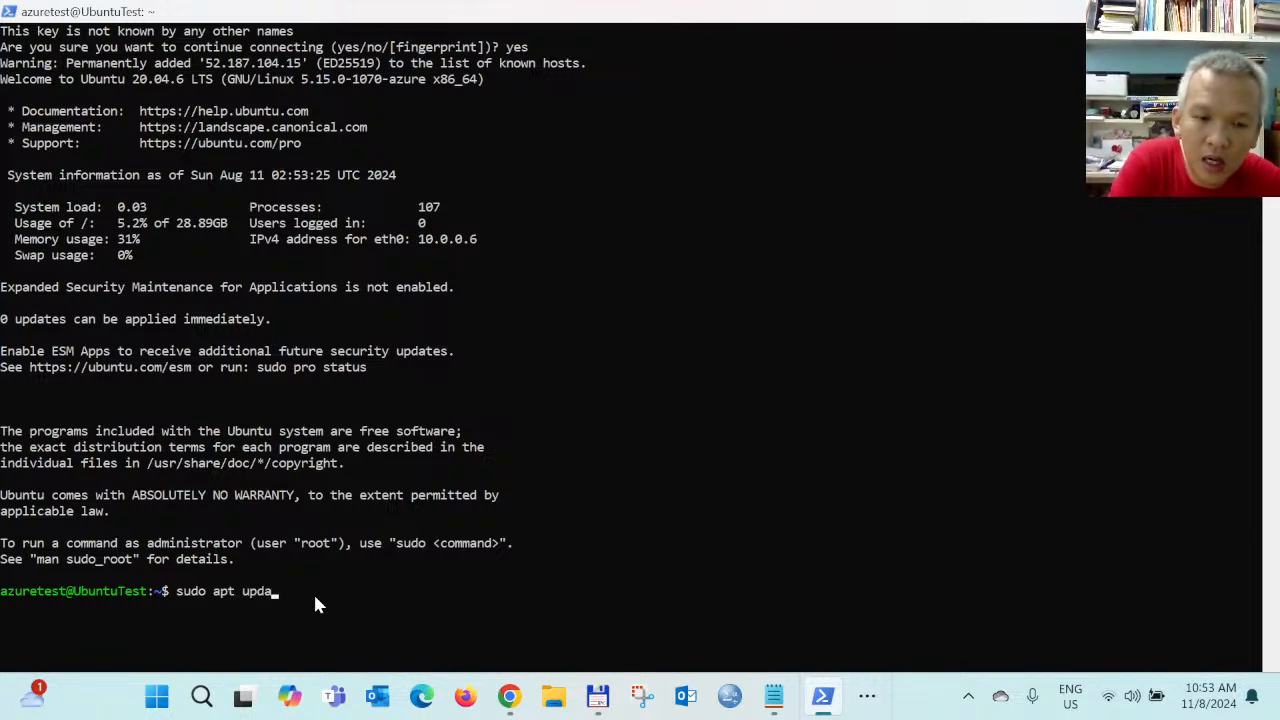
type("te")
key("Return")
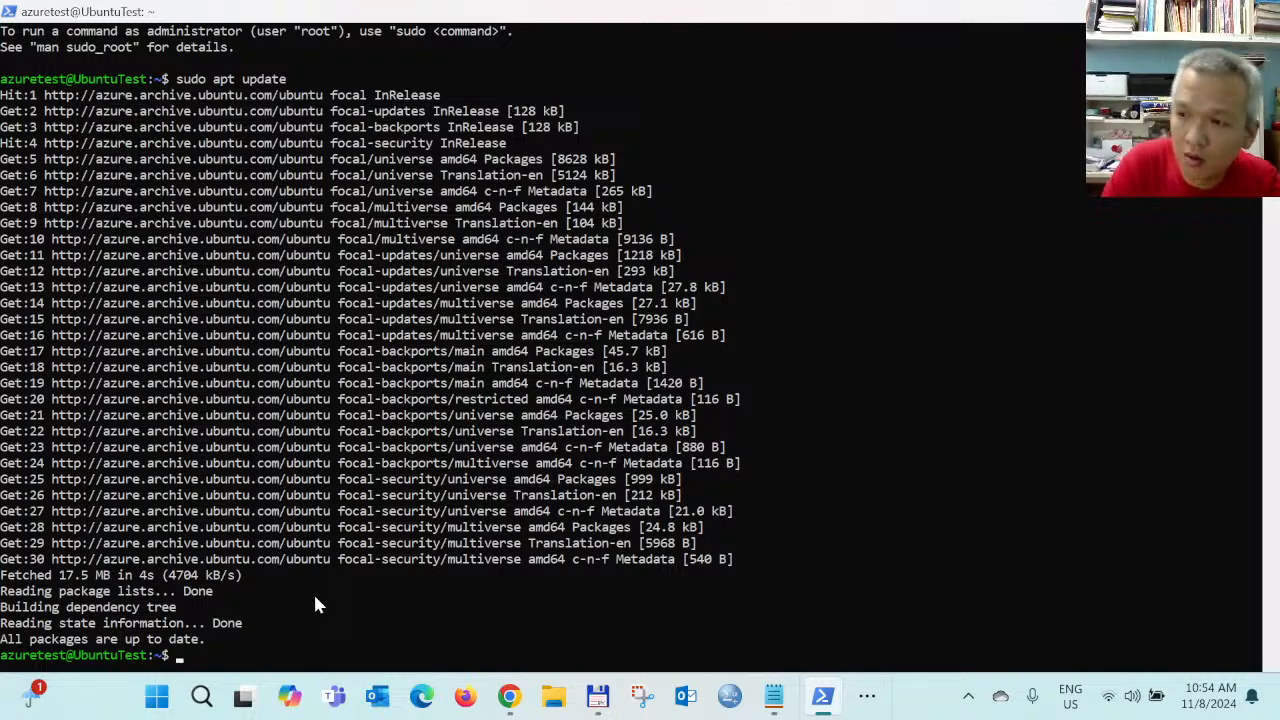
type("sudo ")
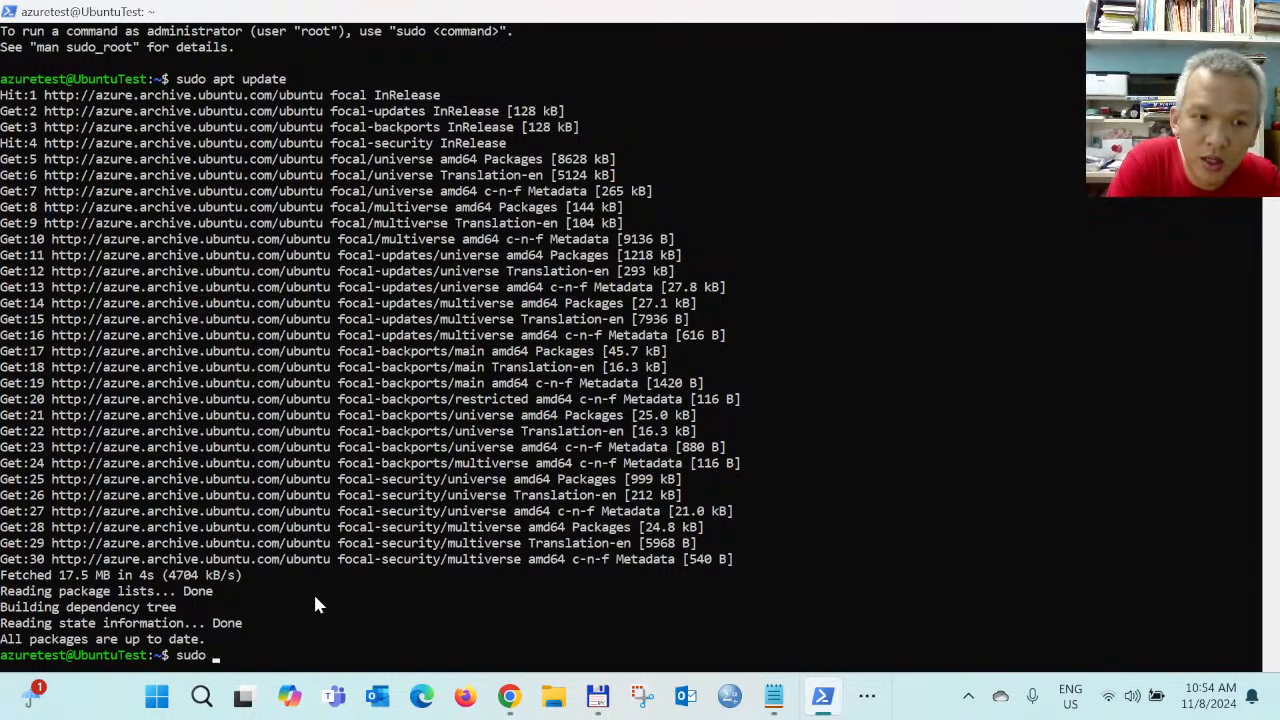
type("apt i")
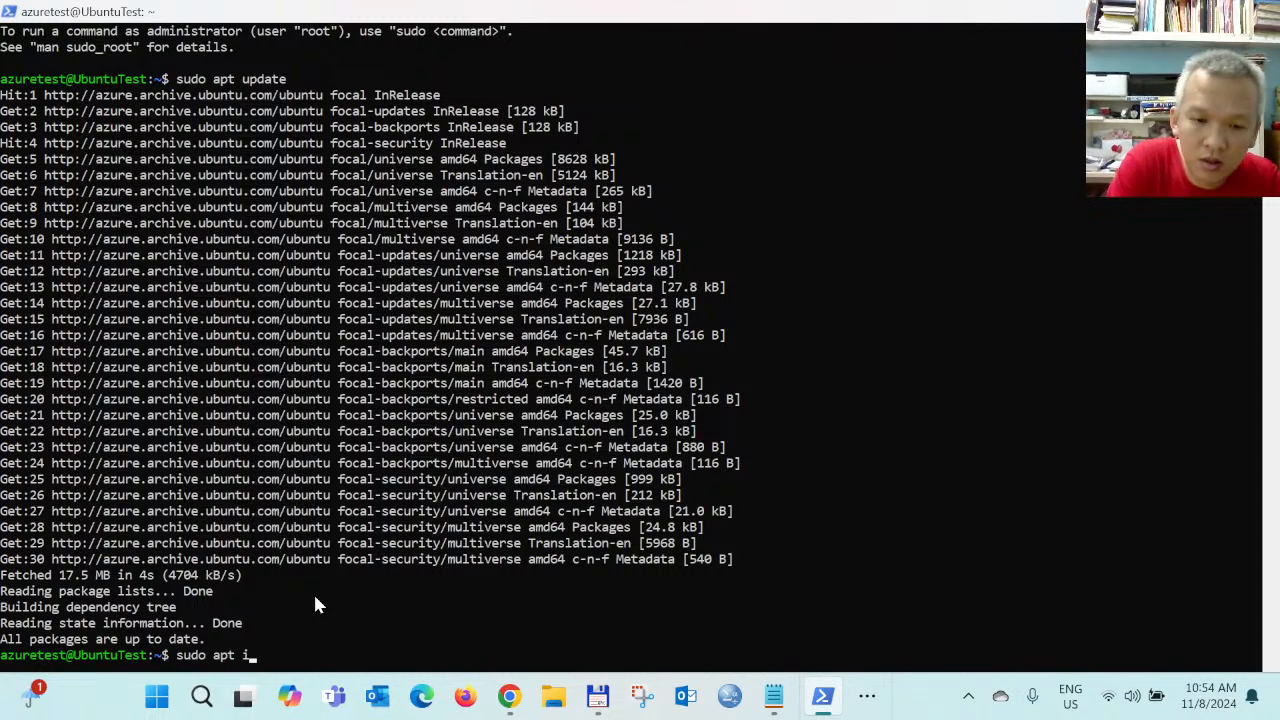
type("nstall ap")
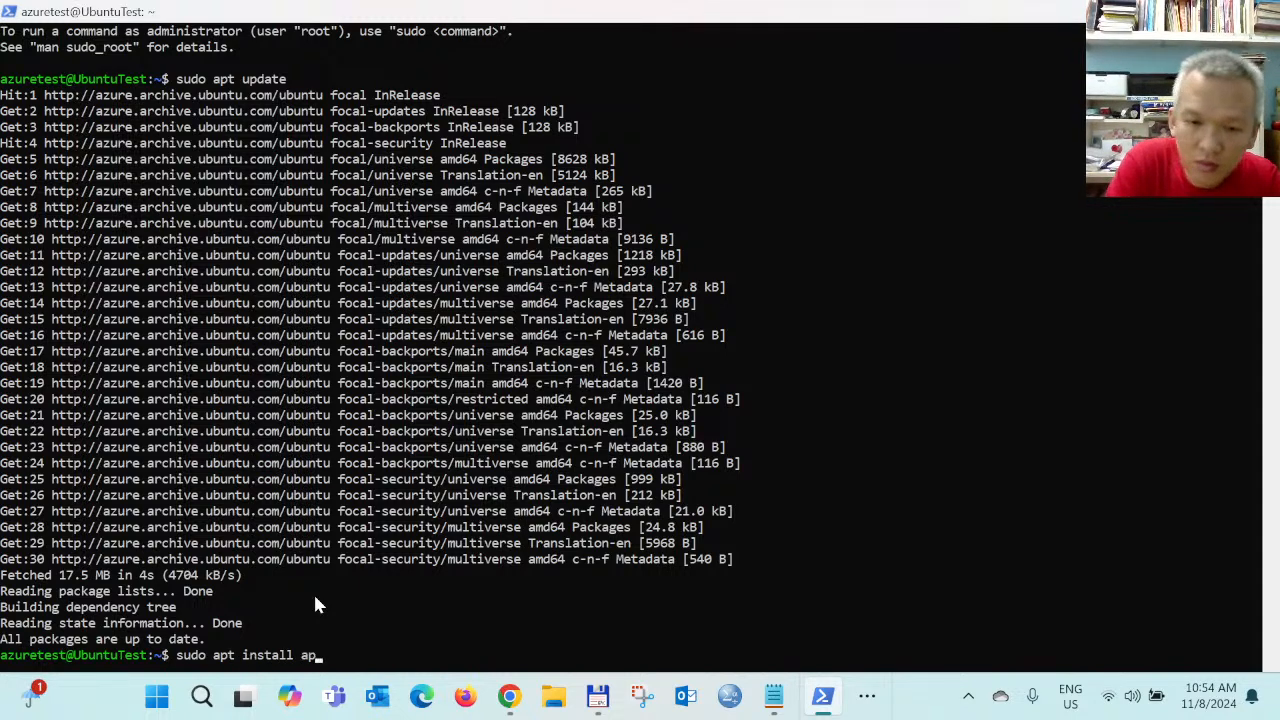
type("ache2")
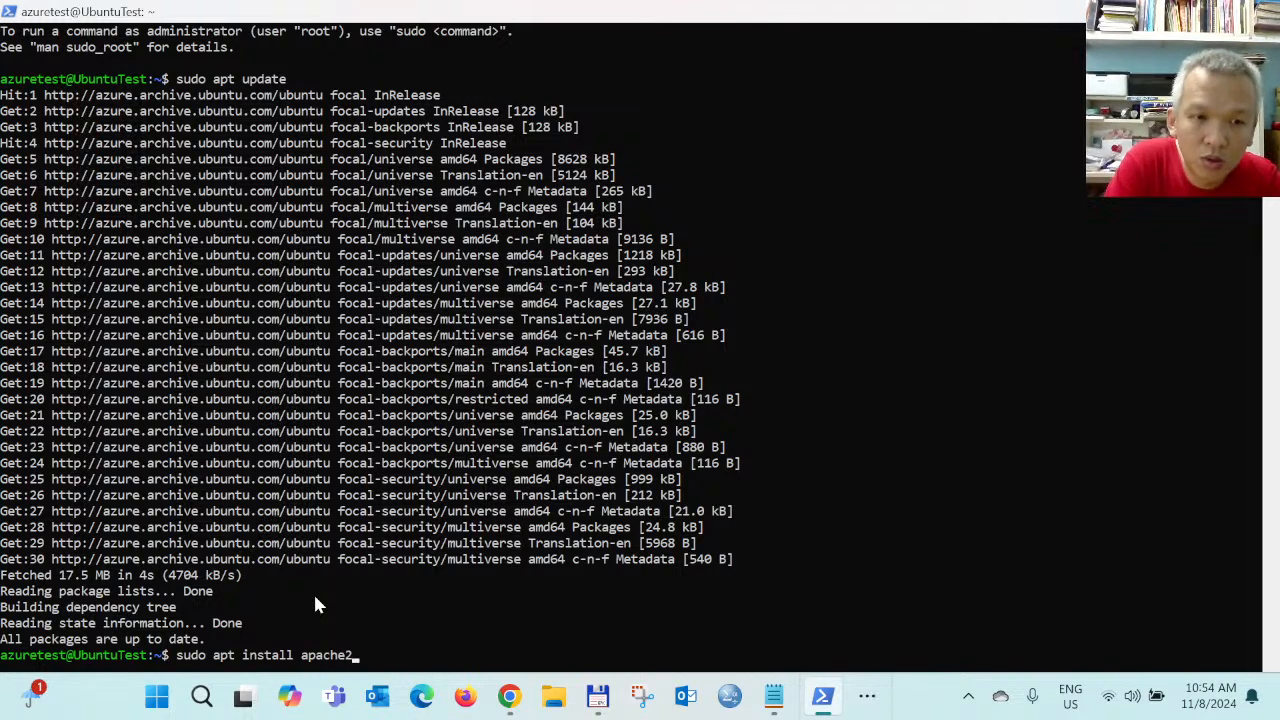
key("Return")
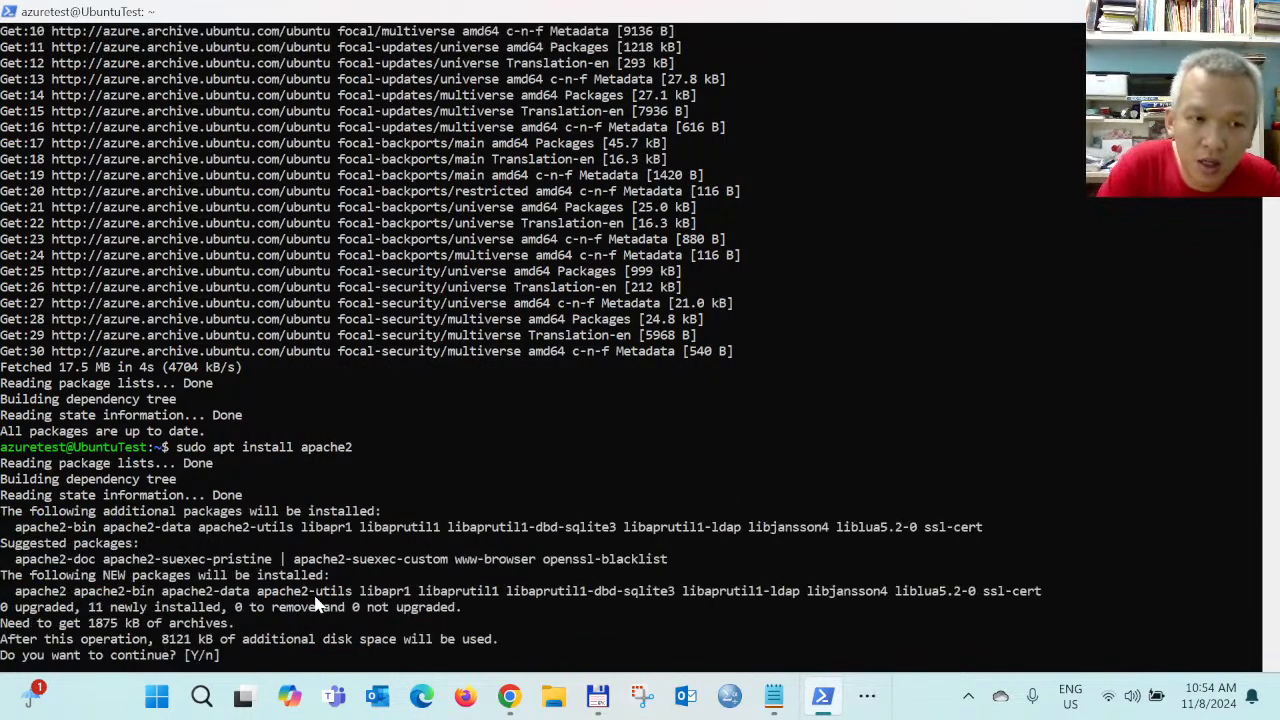
Answer y to install apache2, then type sudo reboot once installation completes
type("y")
key("Return")
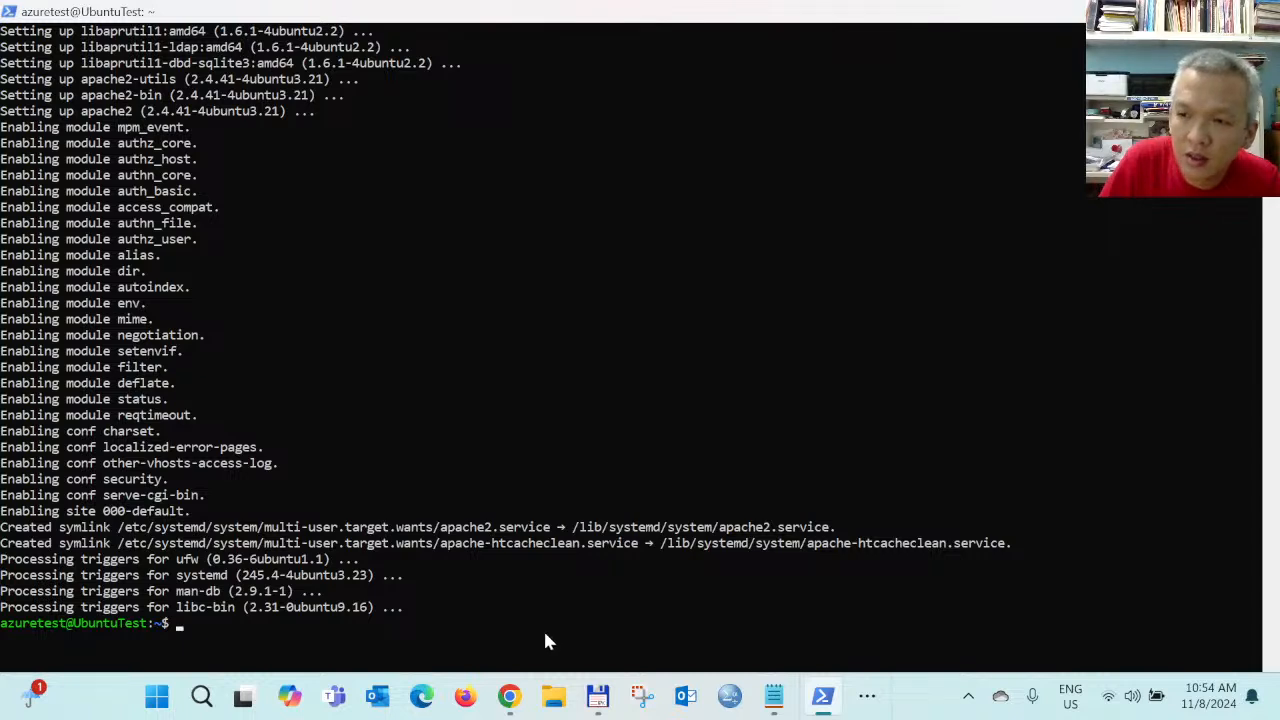
type("sud")
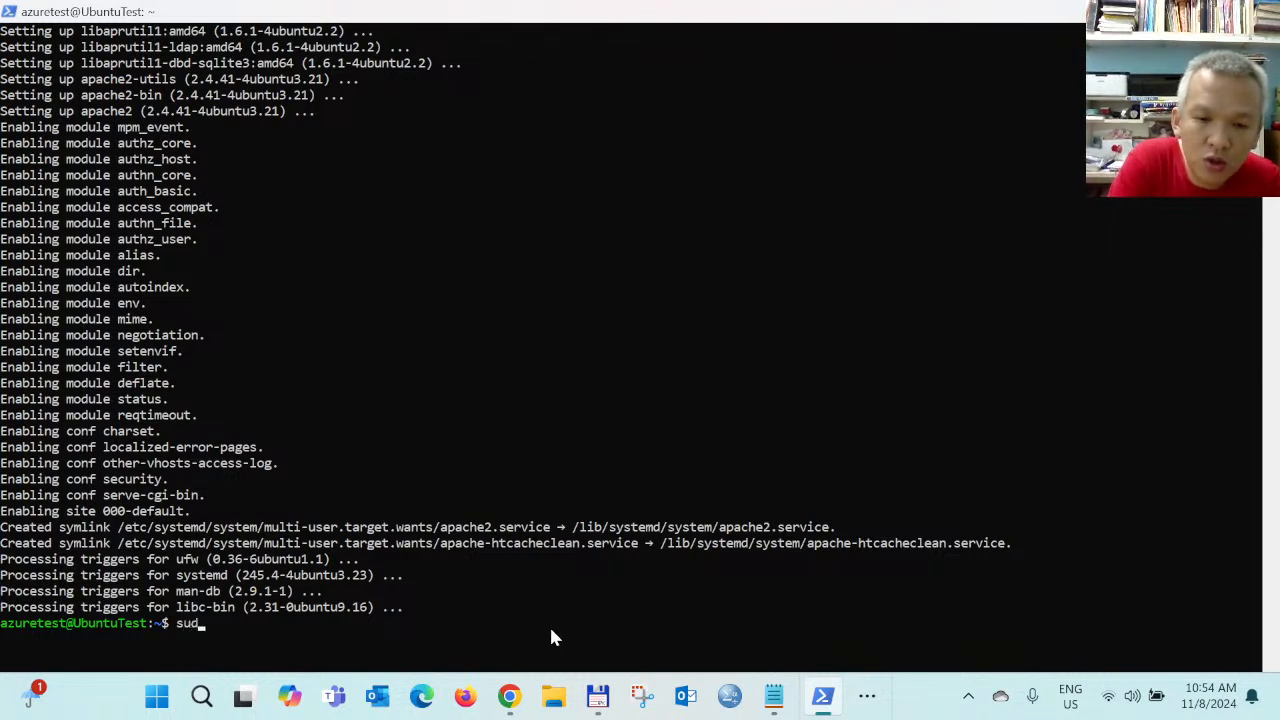
type("o reboot")
Reboot the VM, then rerun the recalled ssh -i command to reconnect to 52.187.104.15
key("Return")
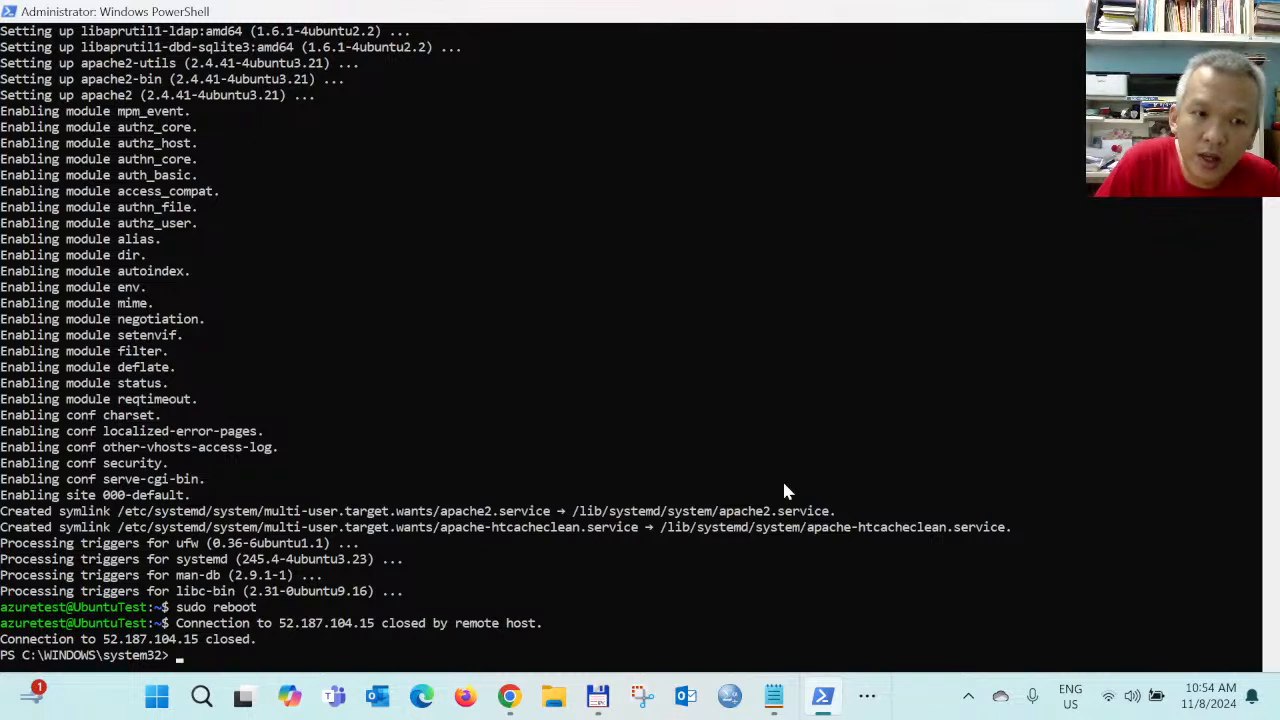
key("Up")
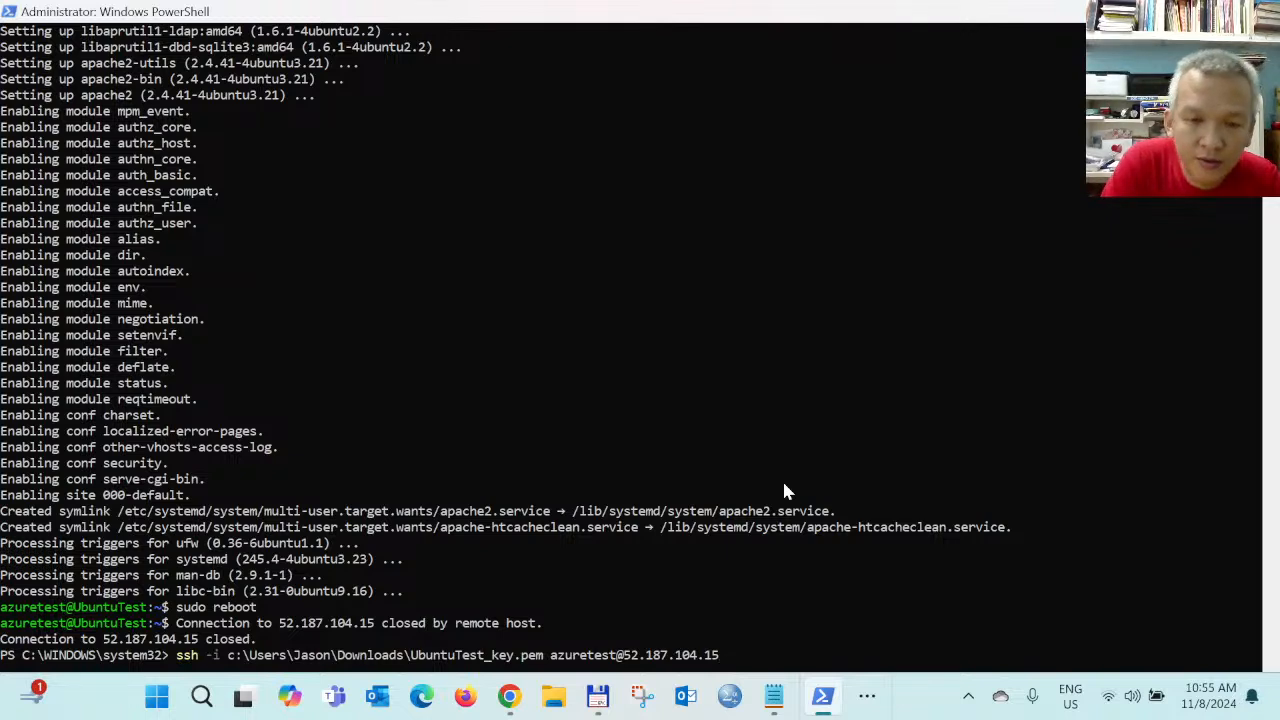
key("Return")
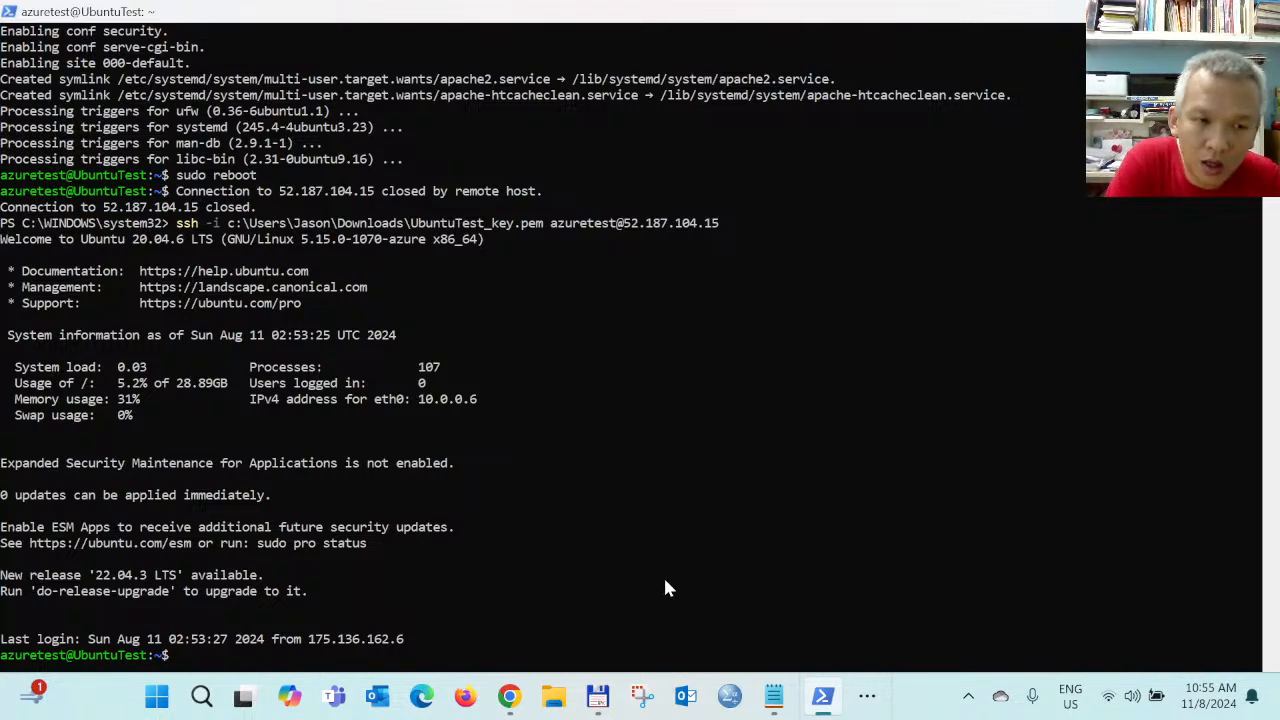
Run ls and pwd, then cd into /var/www/html/ and list its index.html
type("ls")
key("Return")
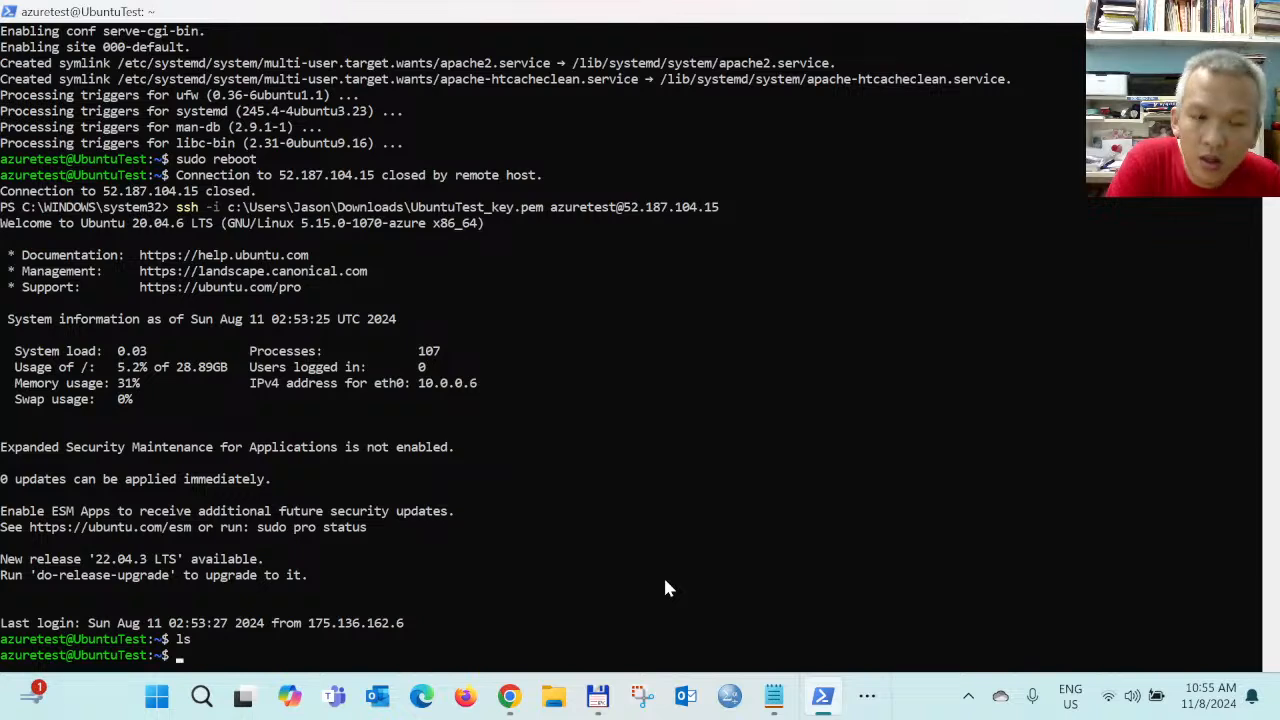
type("pwd")
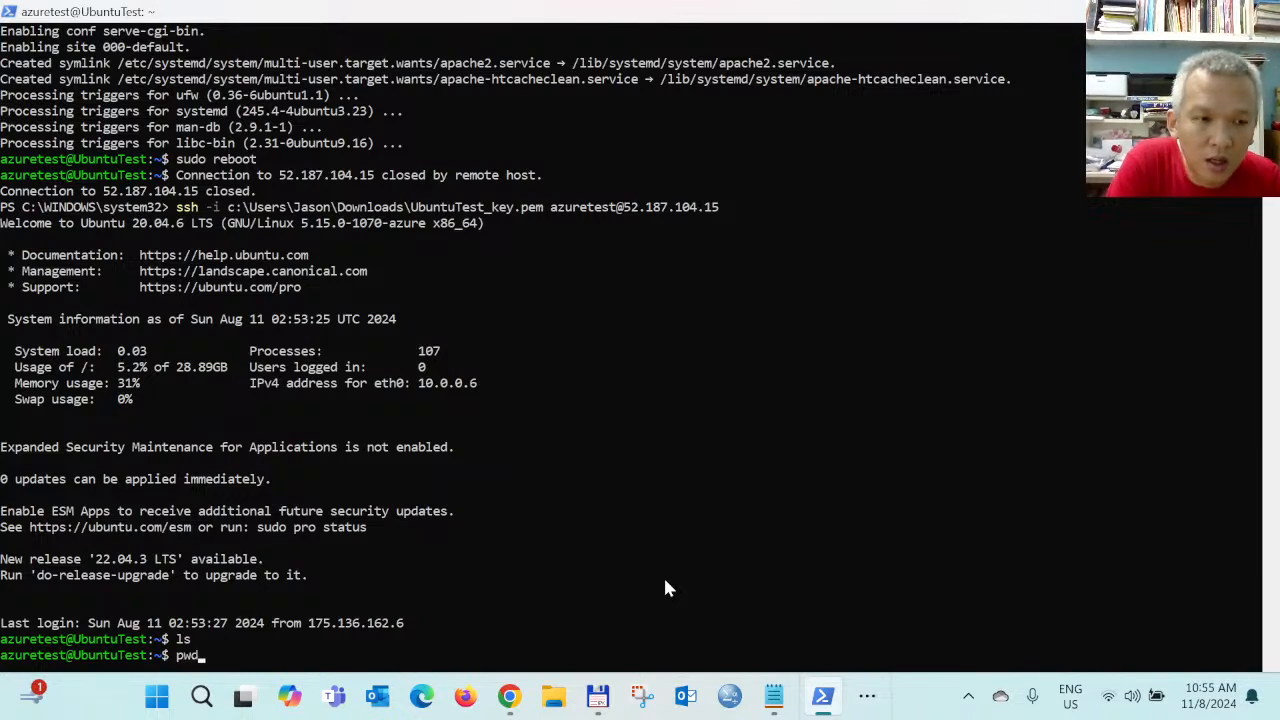
key("Return")
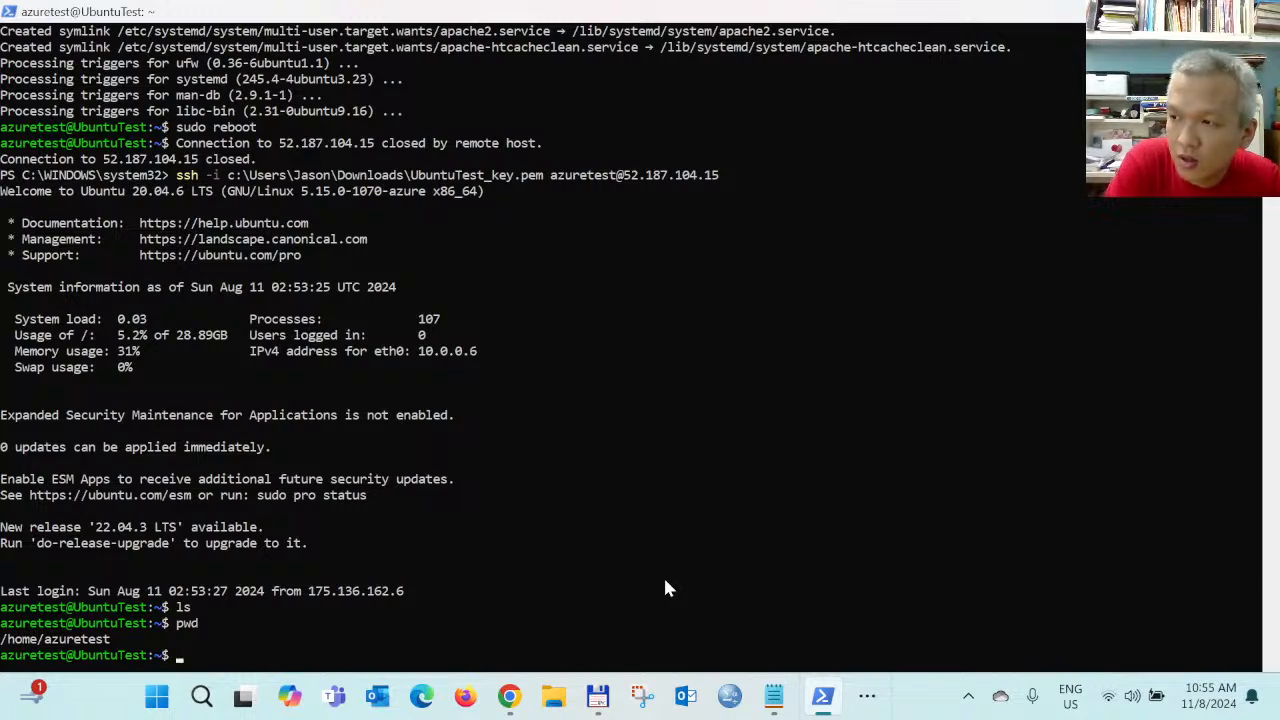
type("cd /")
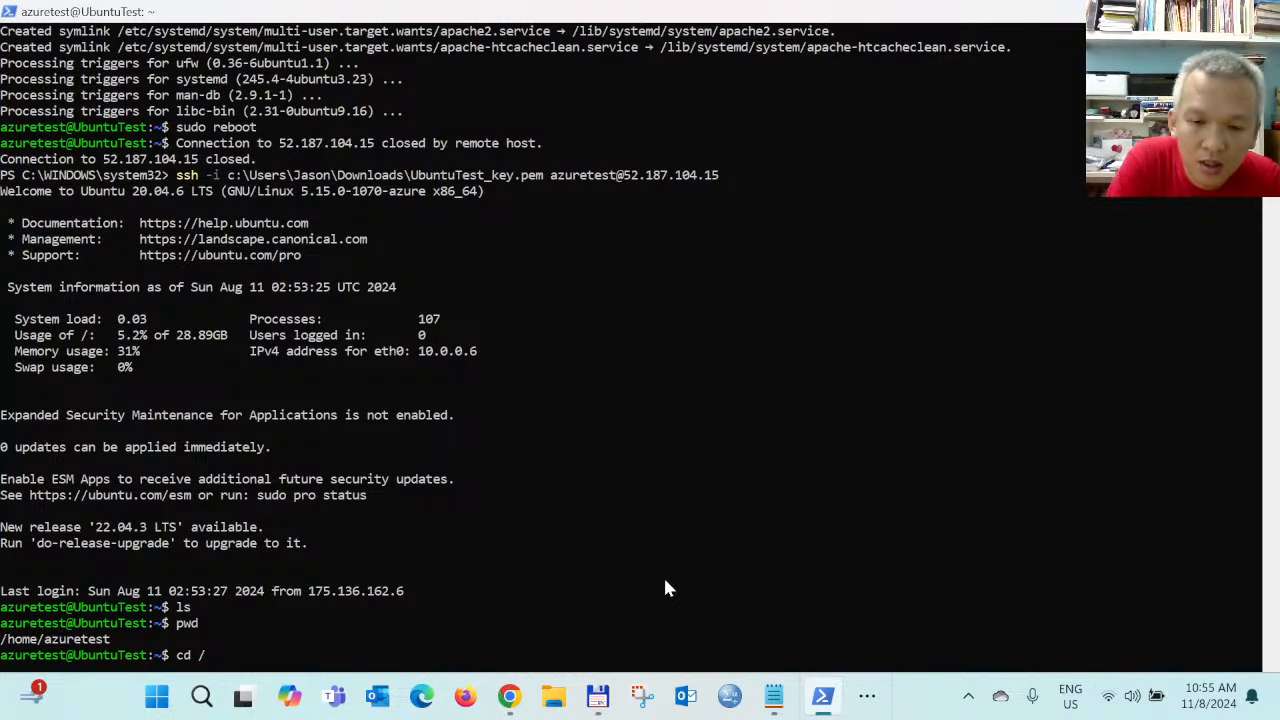
type("var/")
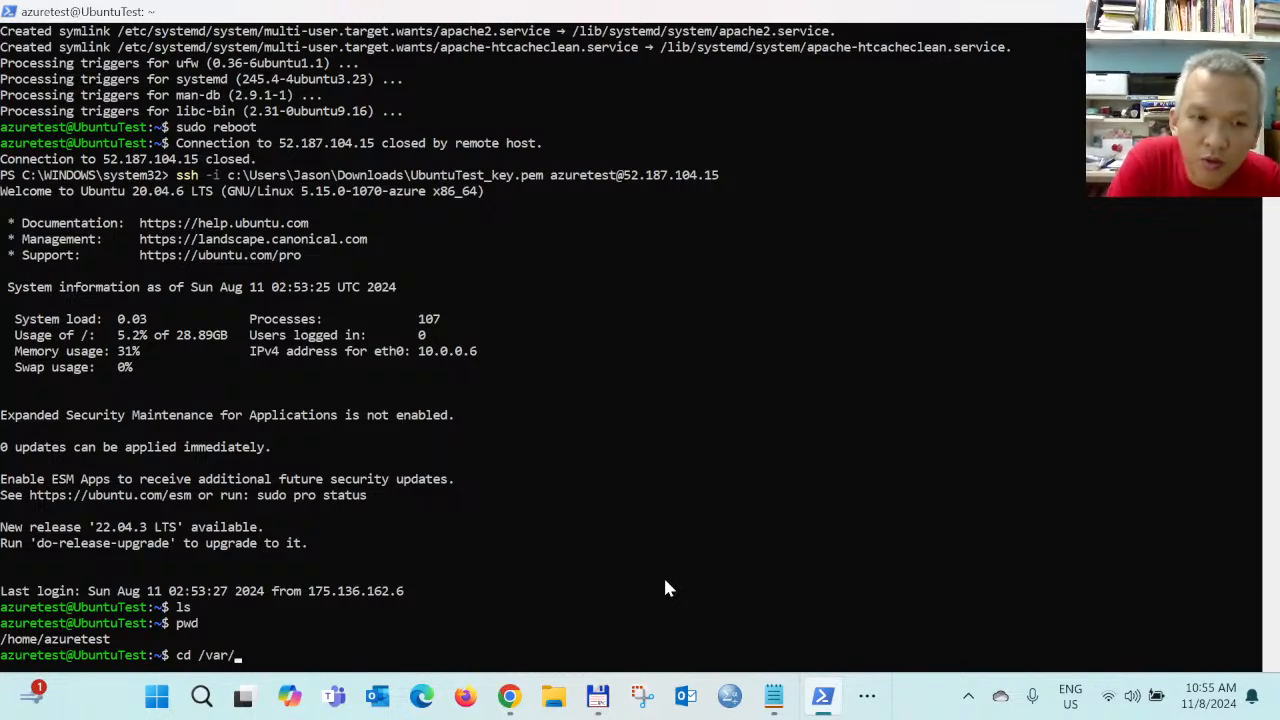
type("www")
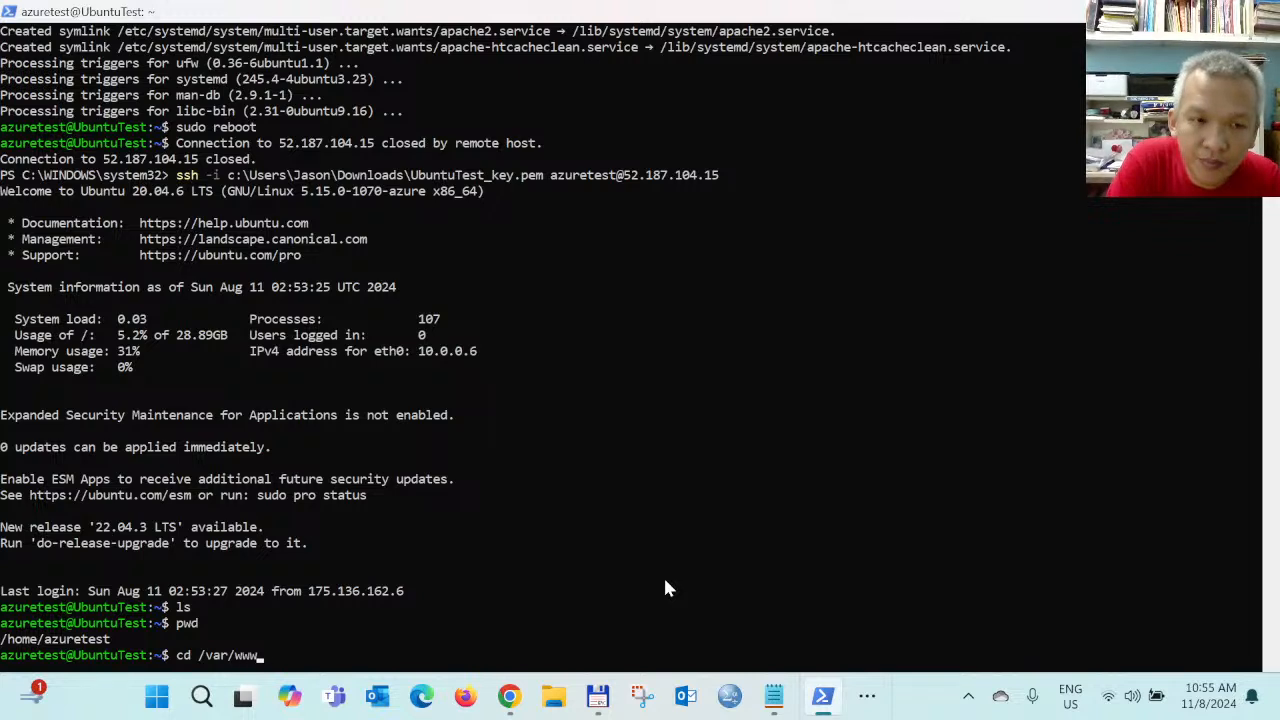
type("/html/")
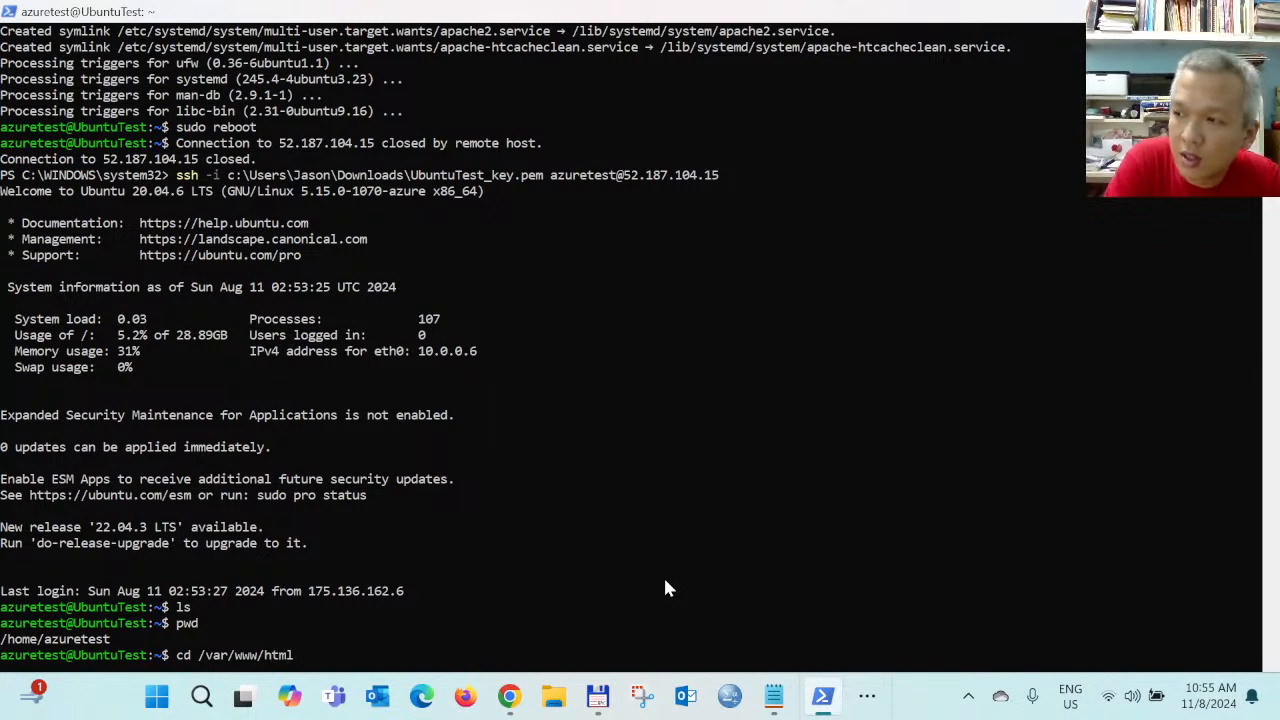
key("Return")
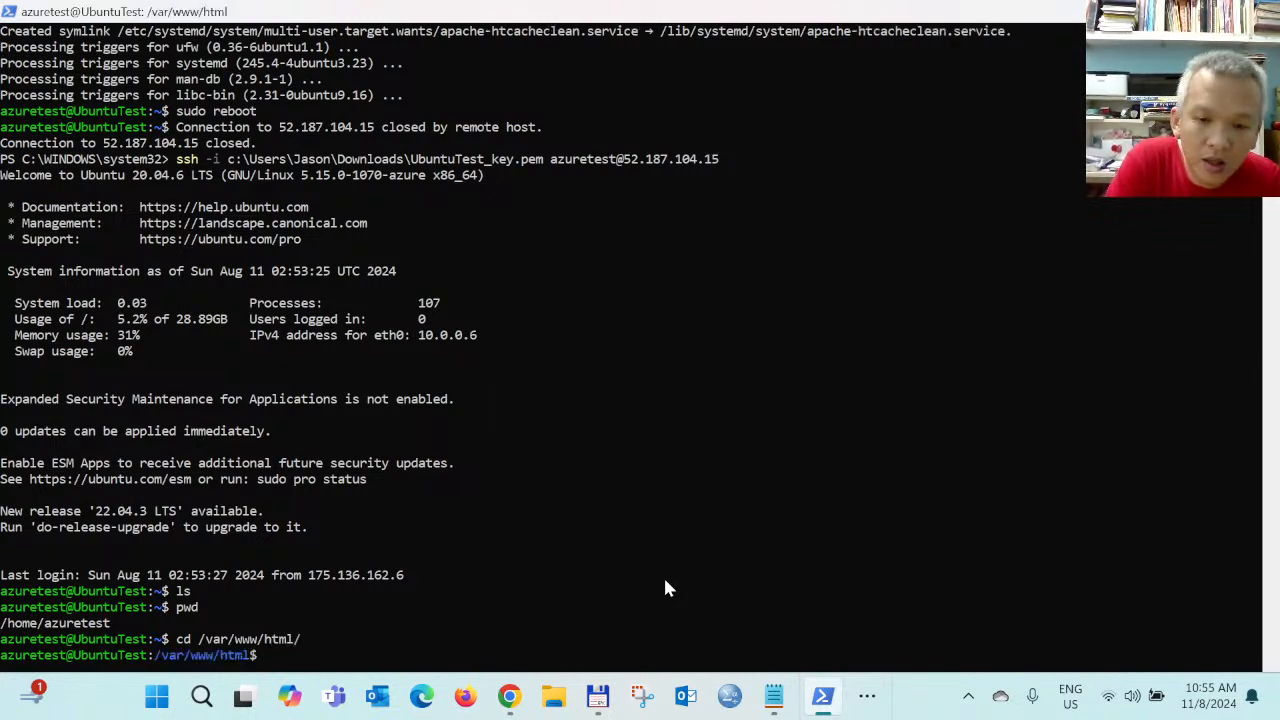
type("ls")
key("Return")
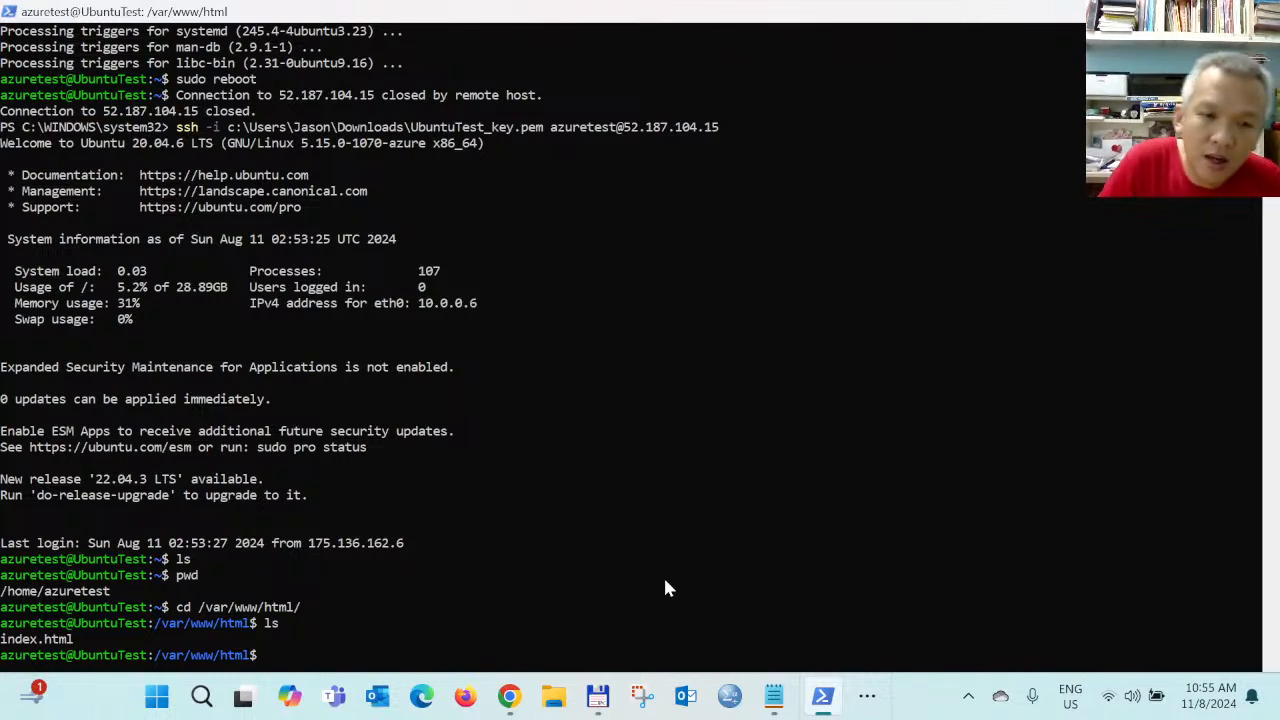
Open a new blank tab in the Azure portal browser, then return to the SSH terminal
mouse_move(509, 696)
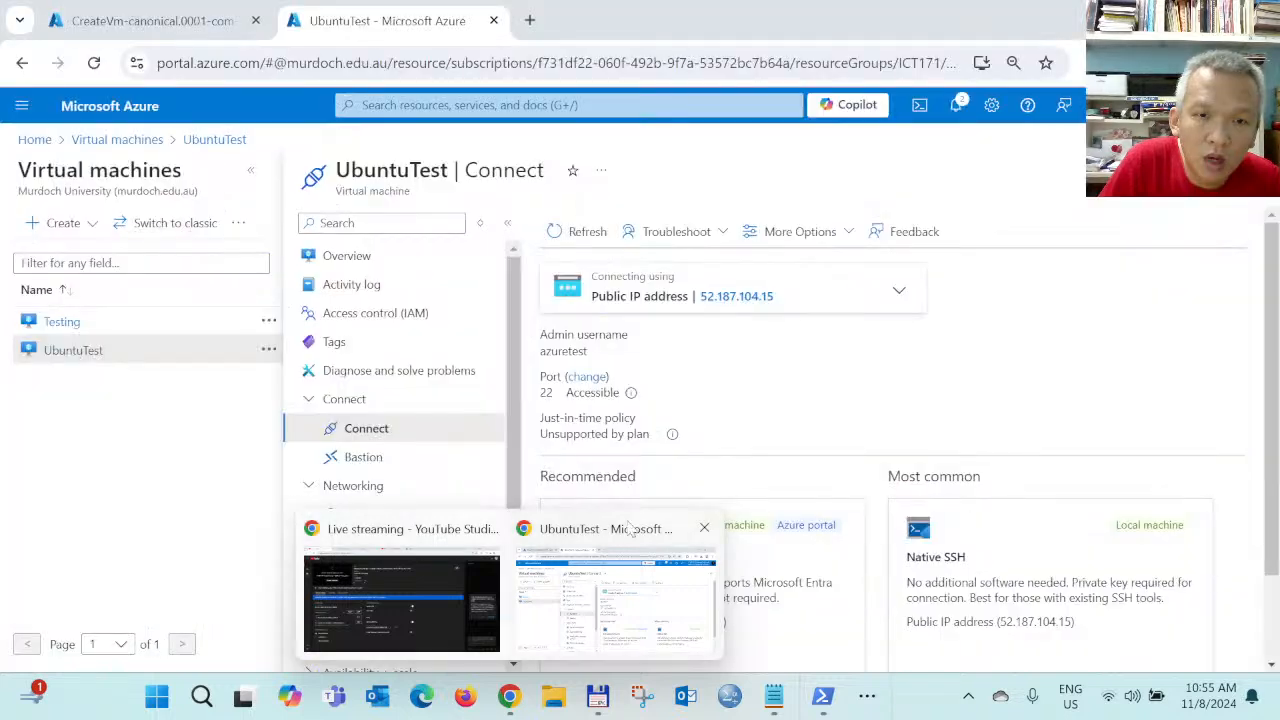
left_click(560, 600)
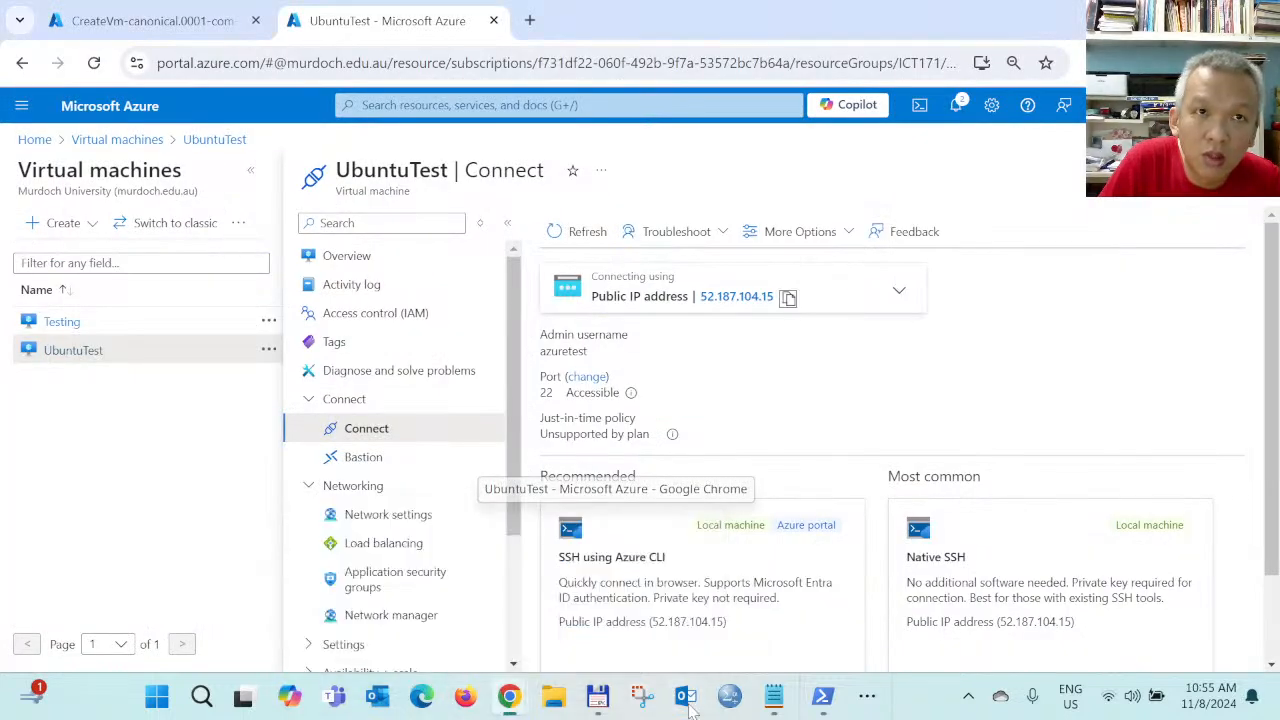
left_click(530, 20)
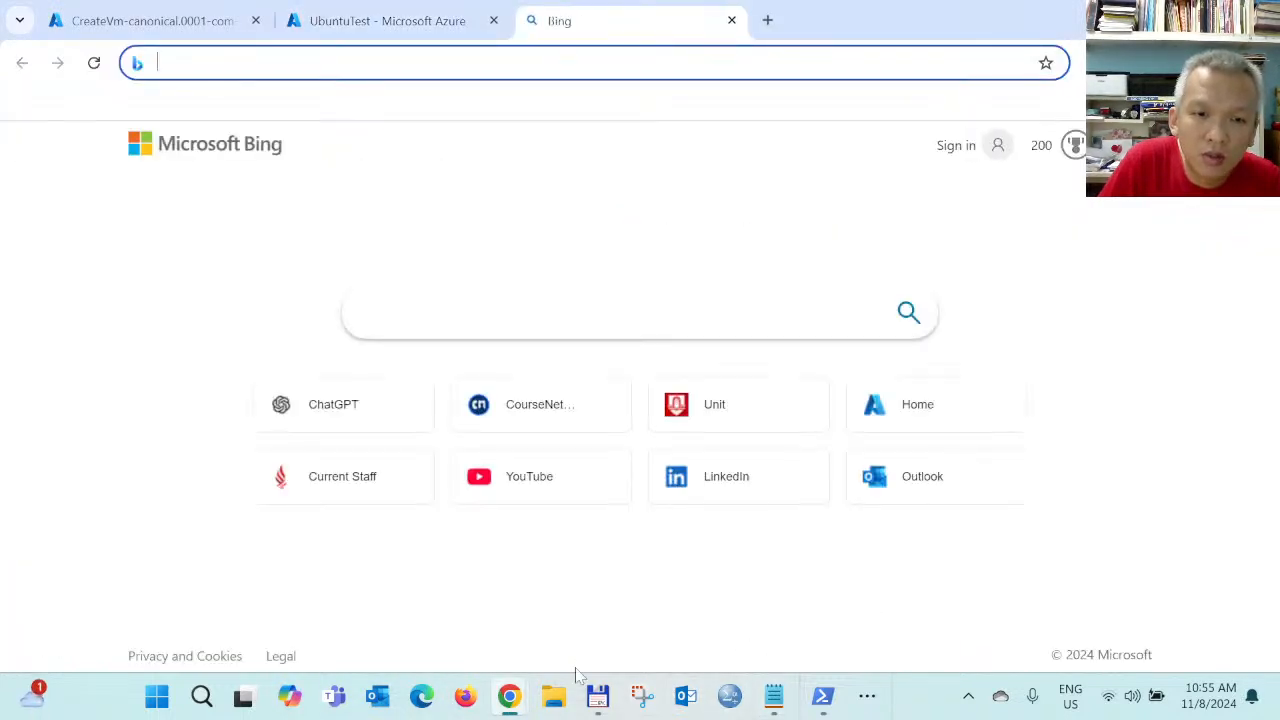
mouse_move(511, 703)
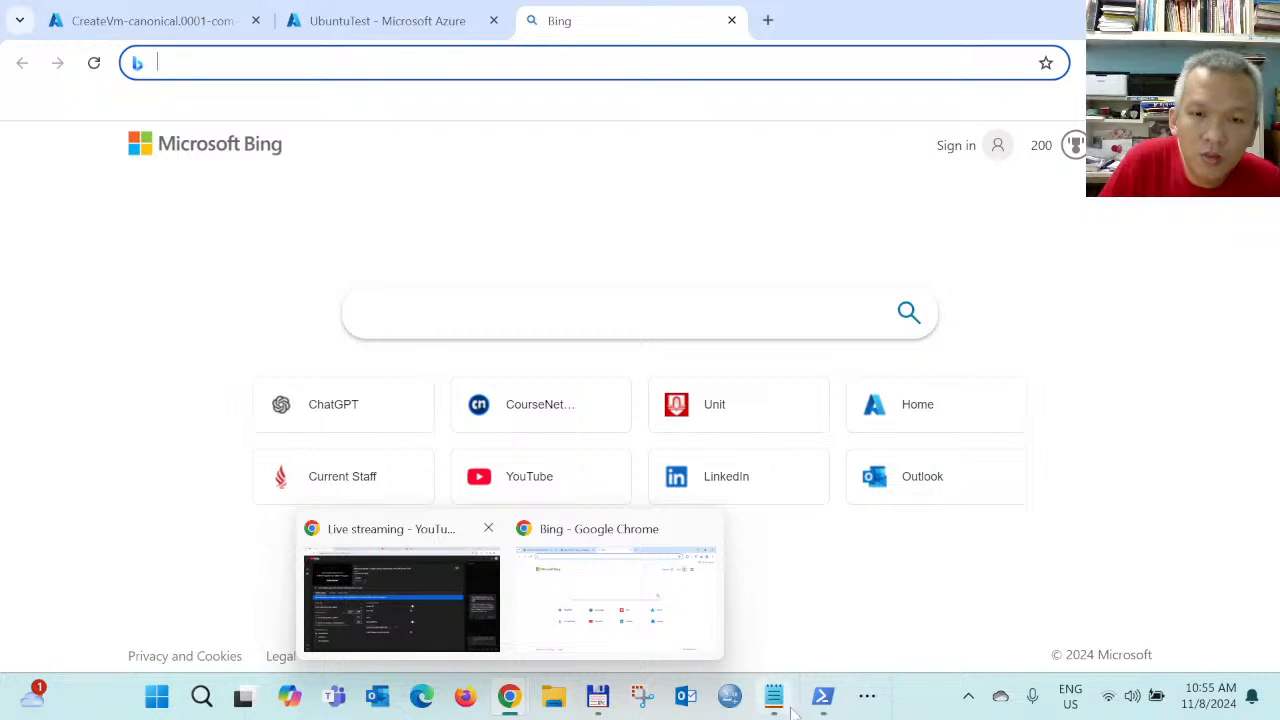
mouse_move(822, 695)
left_click(822, 595)
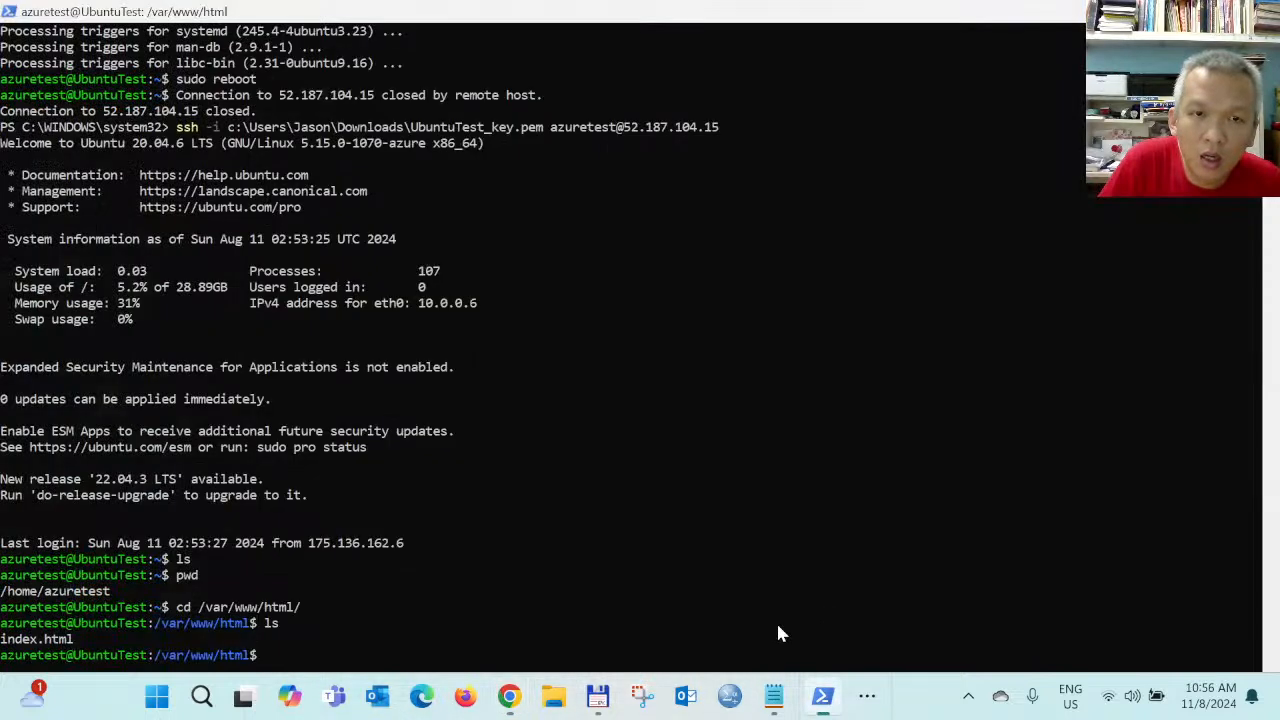
Copy the IP 52.187.104.15 from the ssh command and paste it into Chrome's address bar
left_click_drag(720, 127, 622, 128)
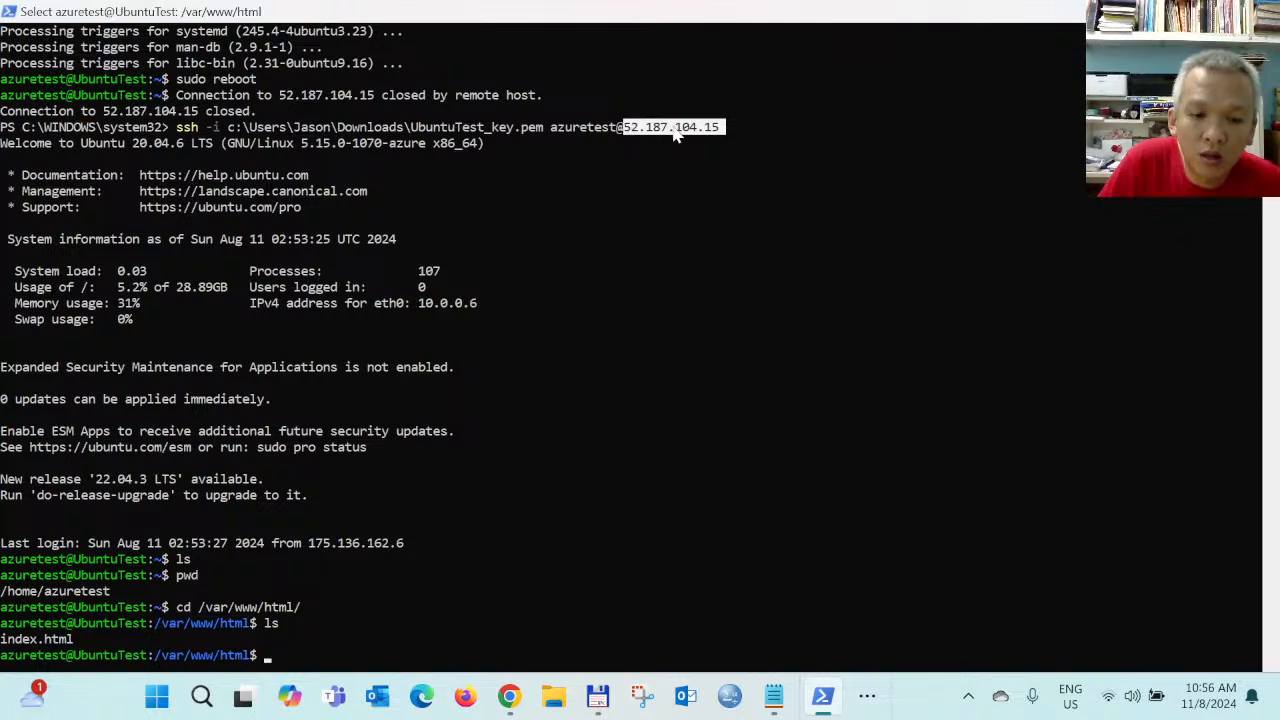
key("ctrl+c")
mouse_move(509, 697)
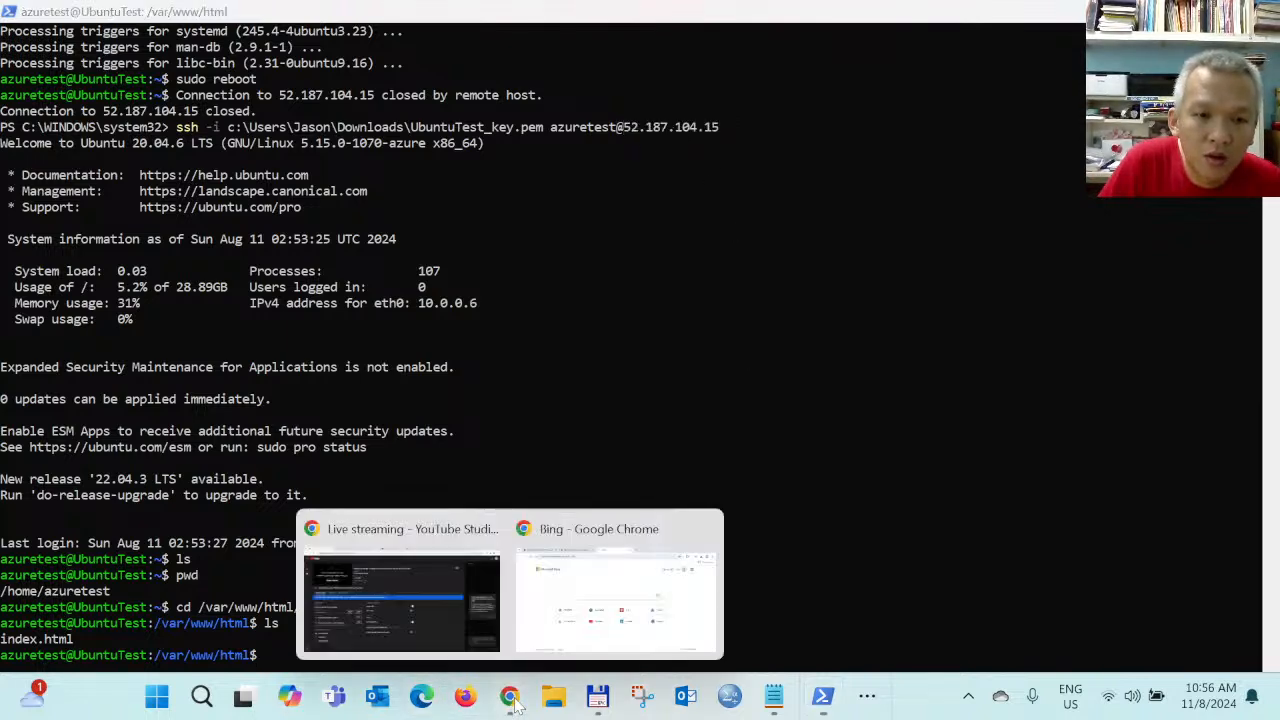
left_click(640, 590)
key("ctrl+v")
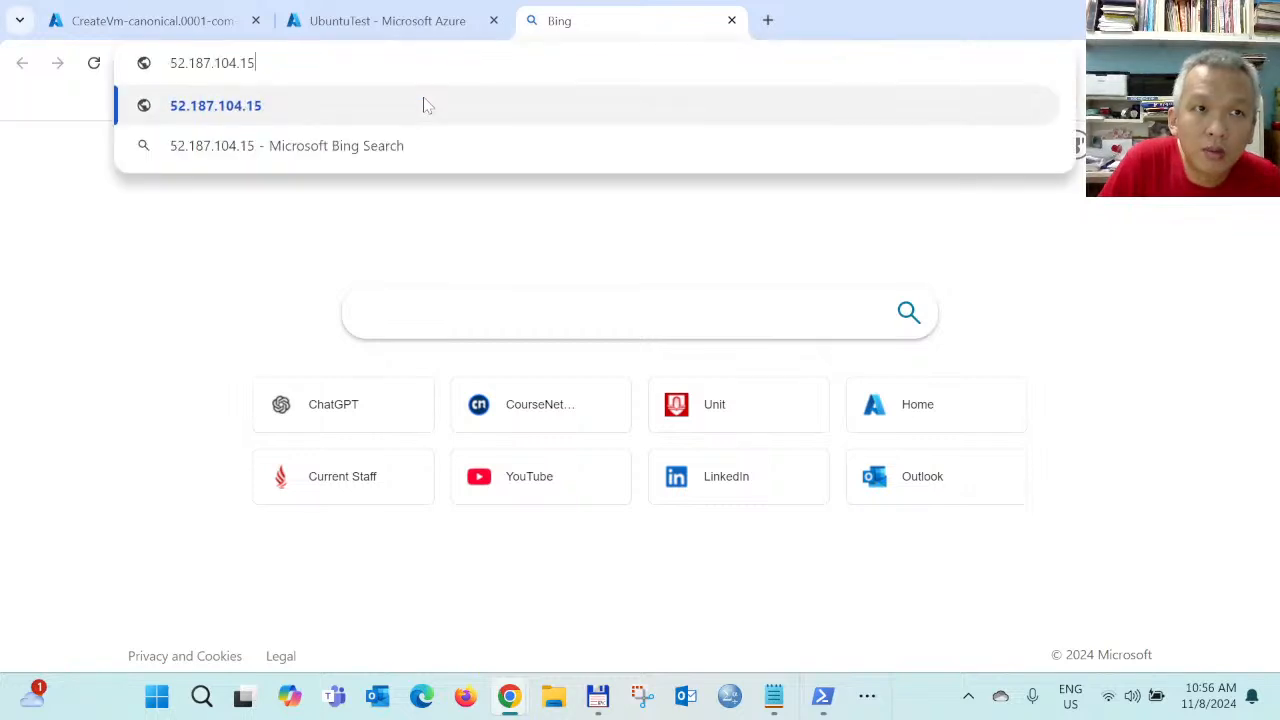
Load 52.187.104.15 to show the Apache2 'It works!' page, then dismiss the WhatsApp notification
key("Return")
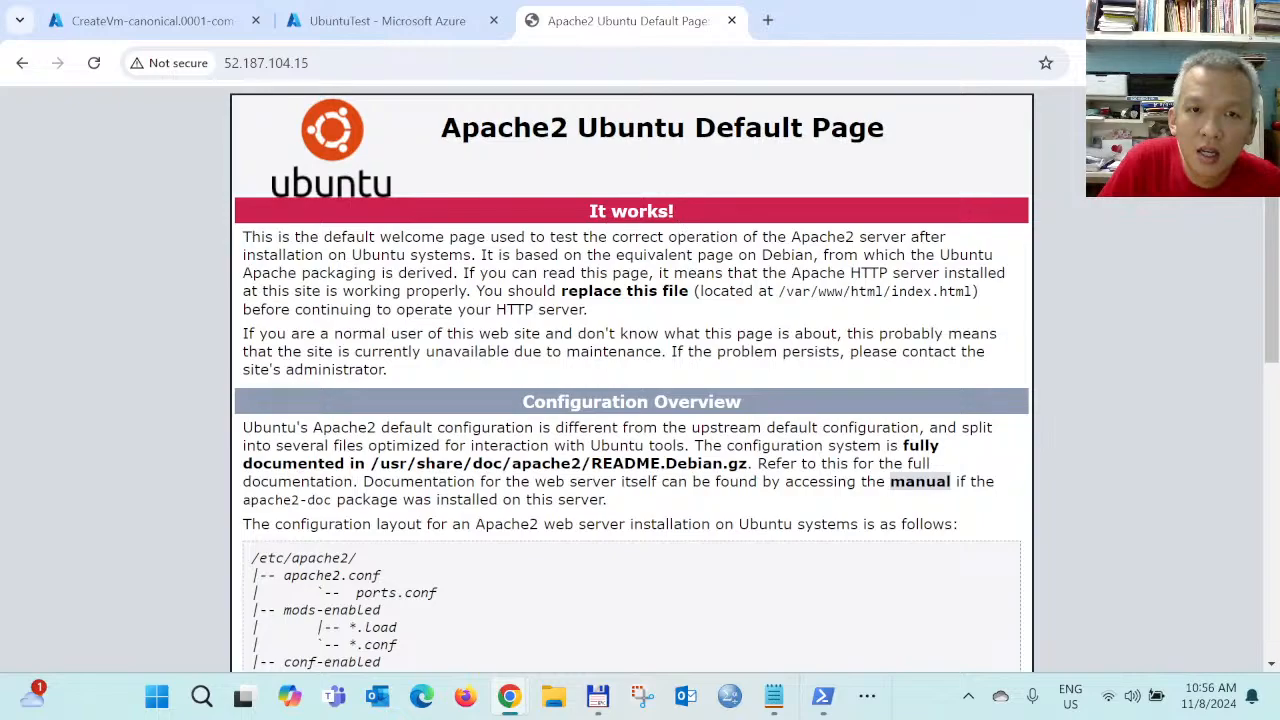
scroll(632, 380, "down", 7)
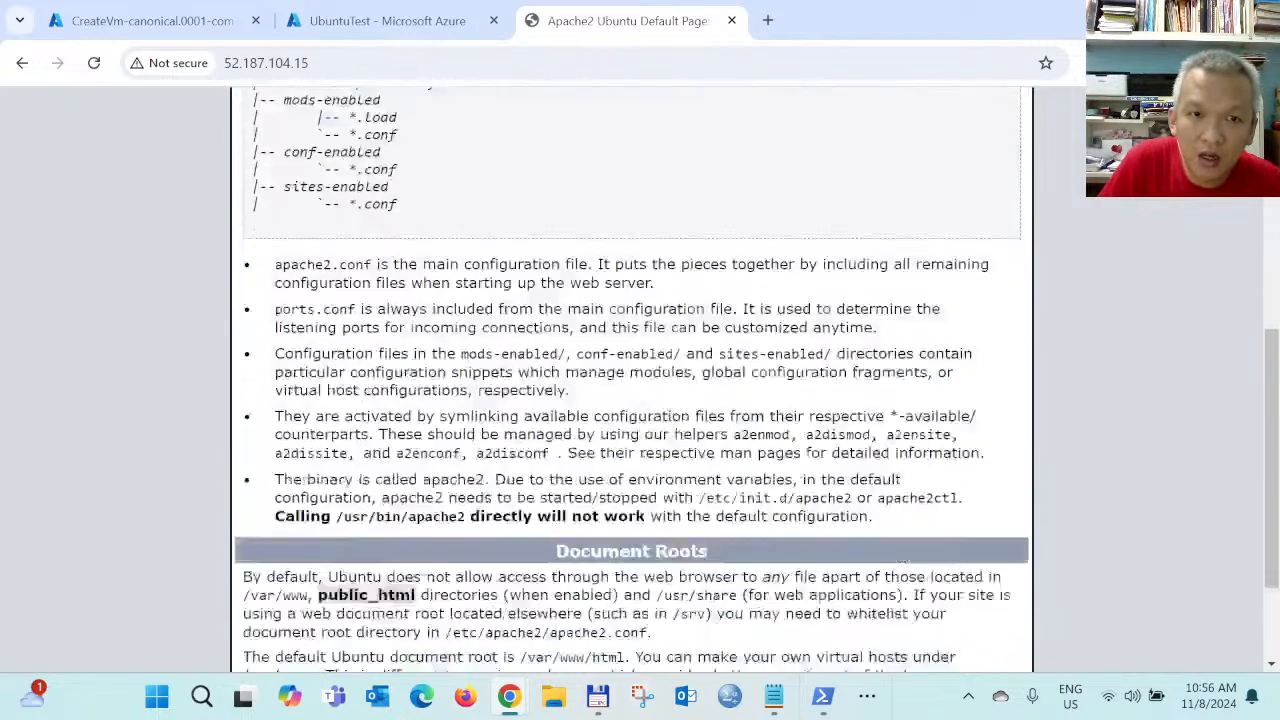
scroll(632, 380, "up", 7)
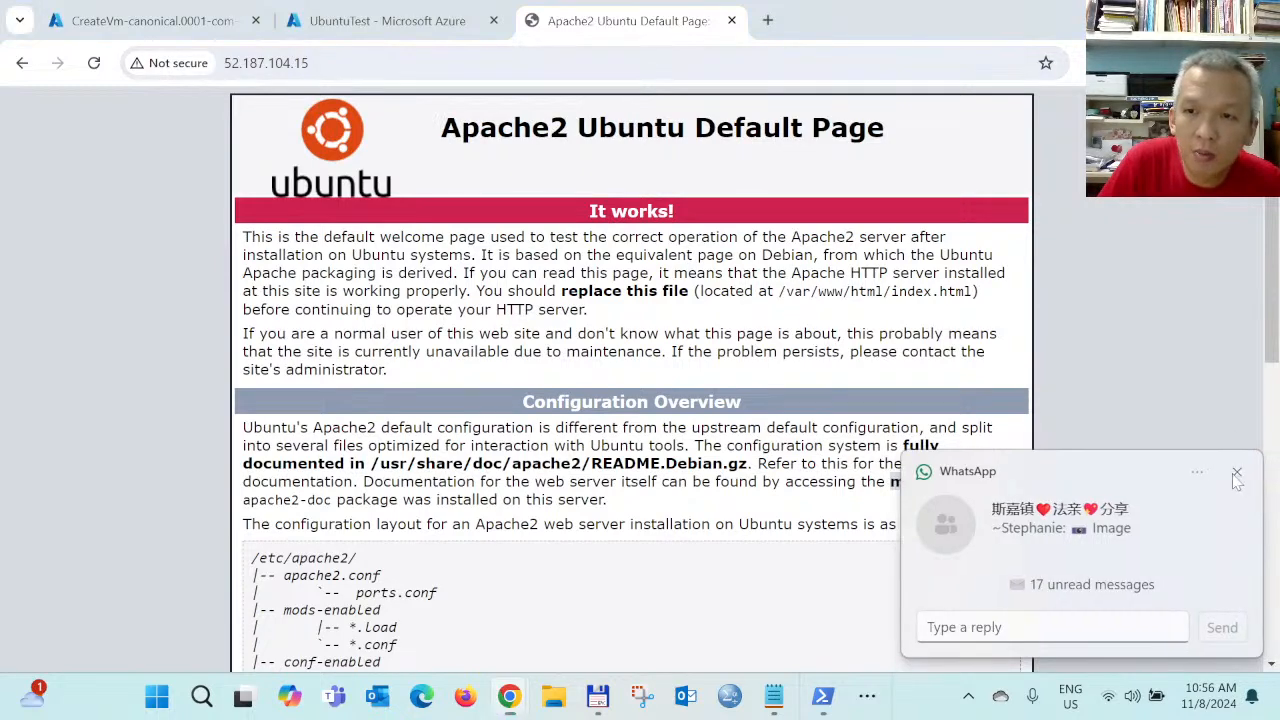
left_click(1236, 473)
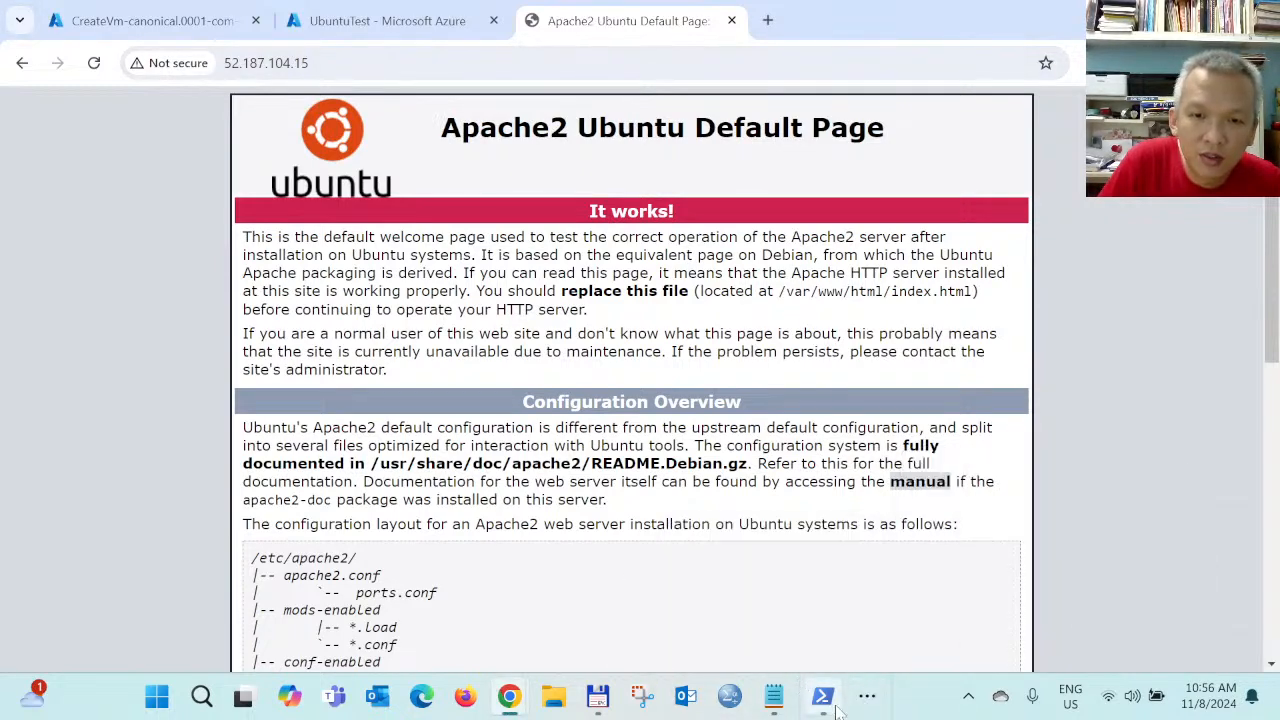
In the SSH terminal, run sudo nano index.html from /var/www/html
left_click(826, 618)
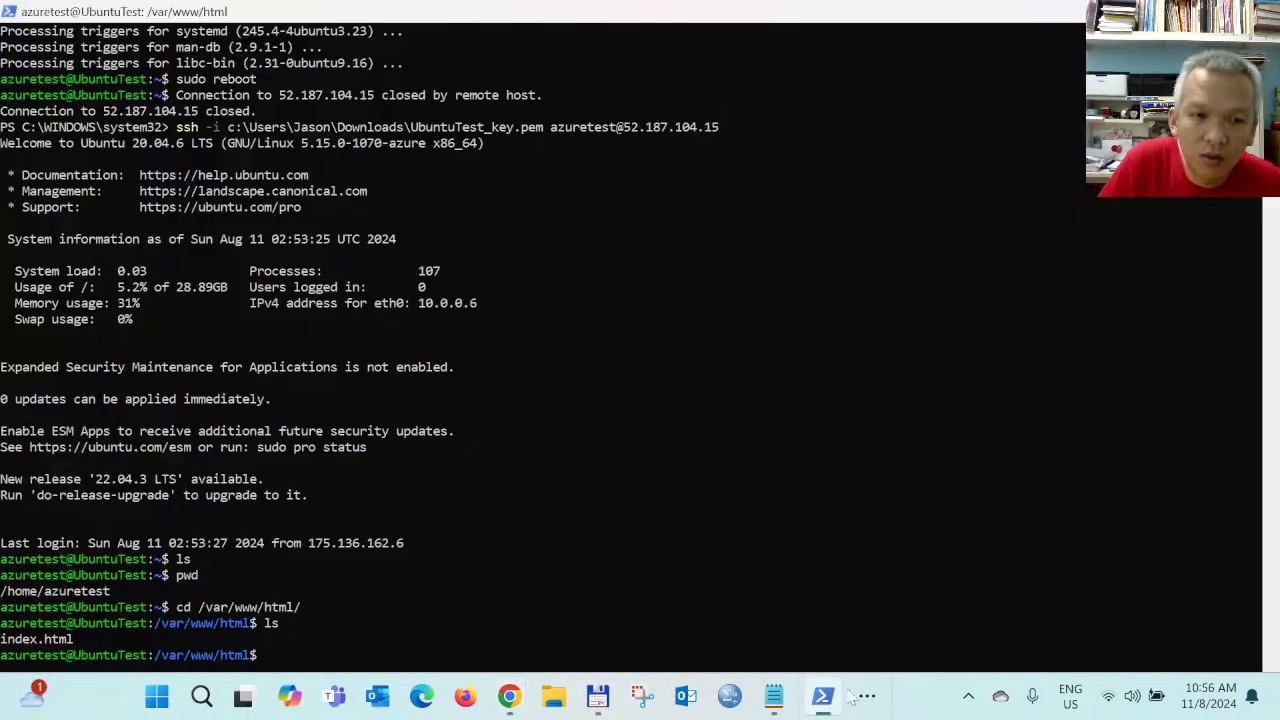
left_click(307, 662)
key("Escape")
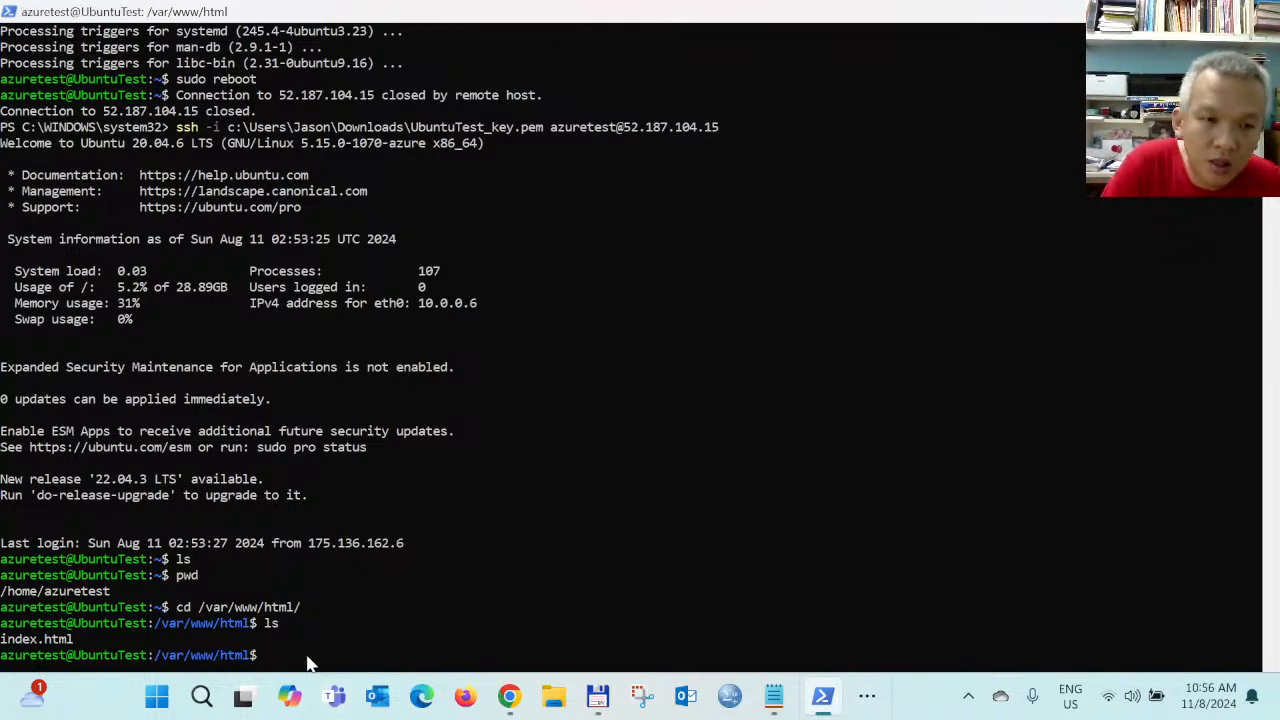
type("sudo nano")
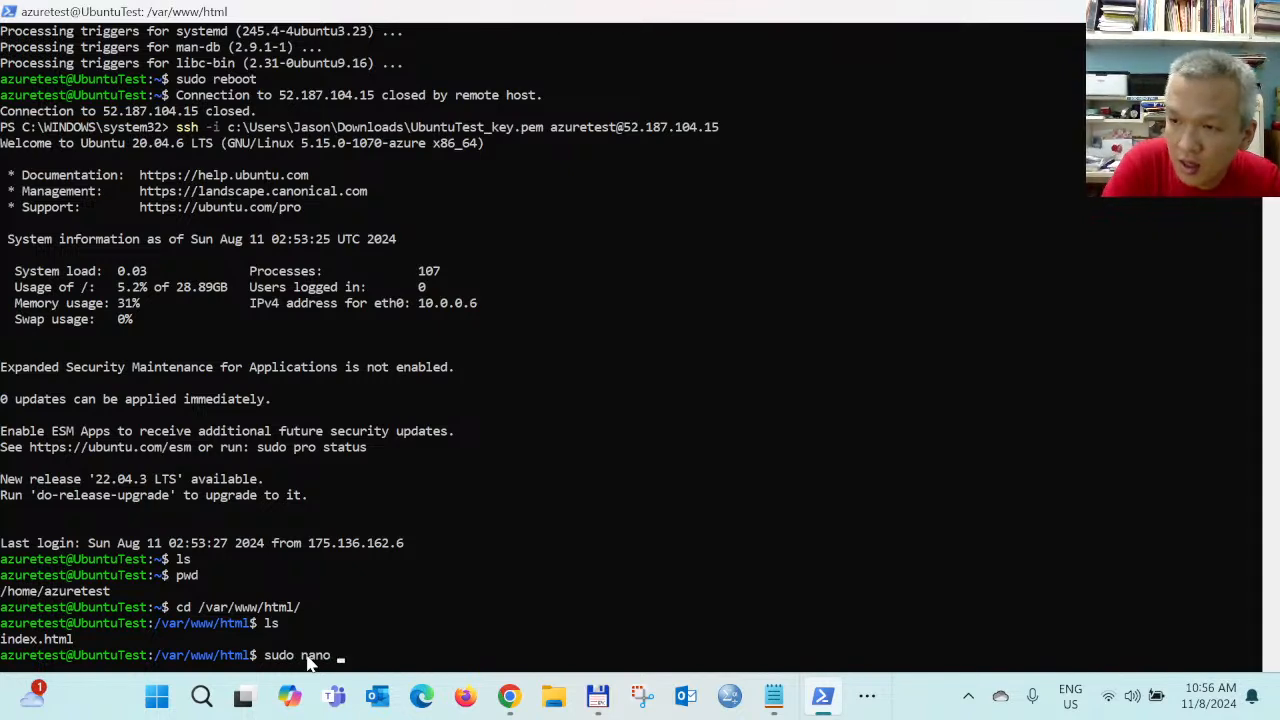
type(" index.html")
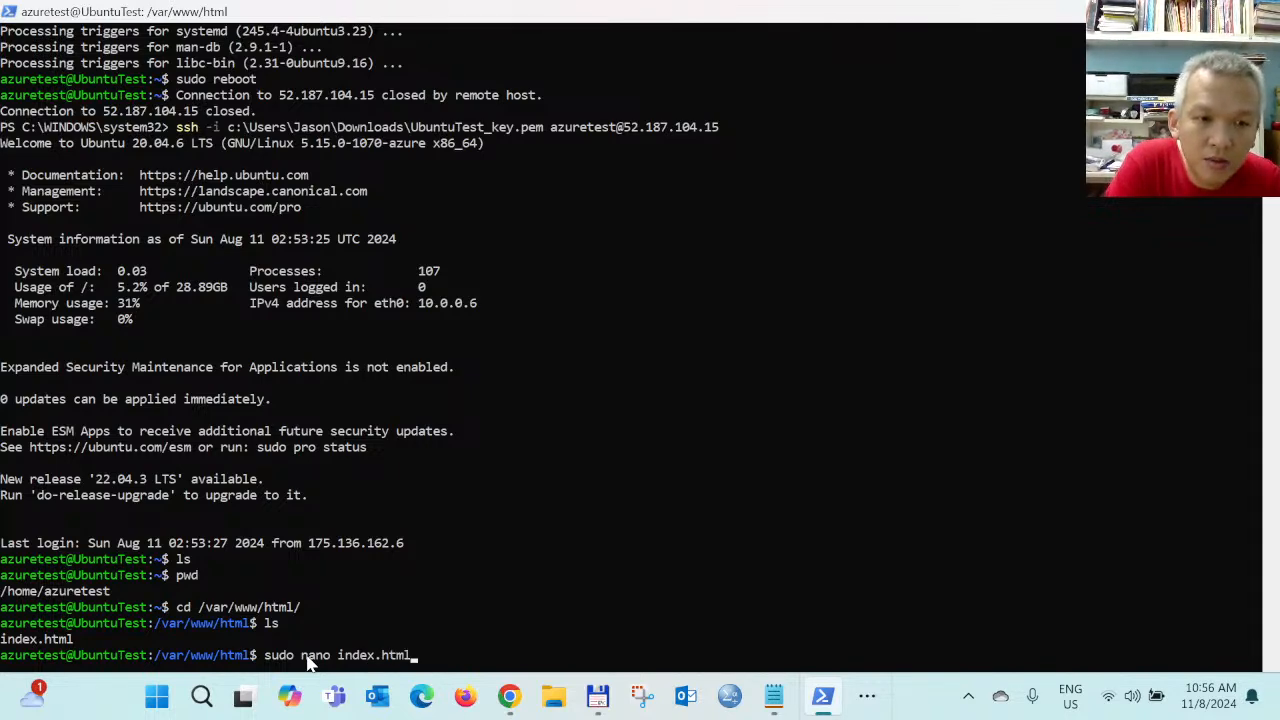
key("Return")
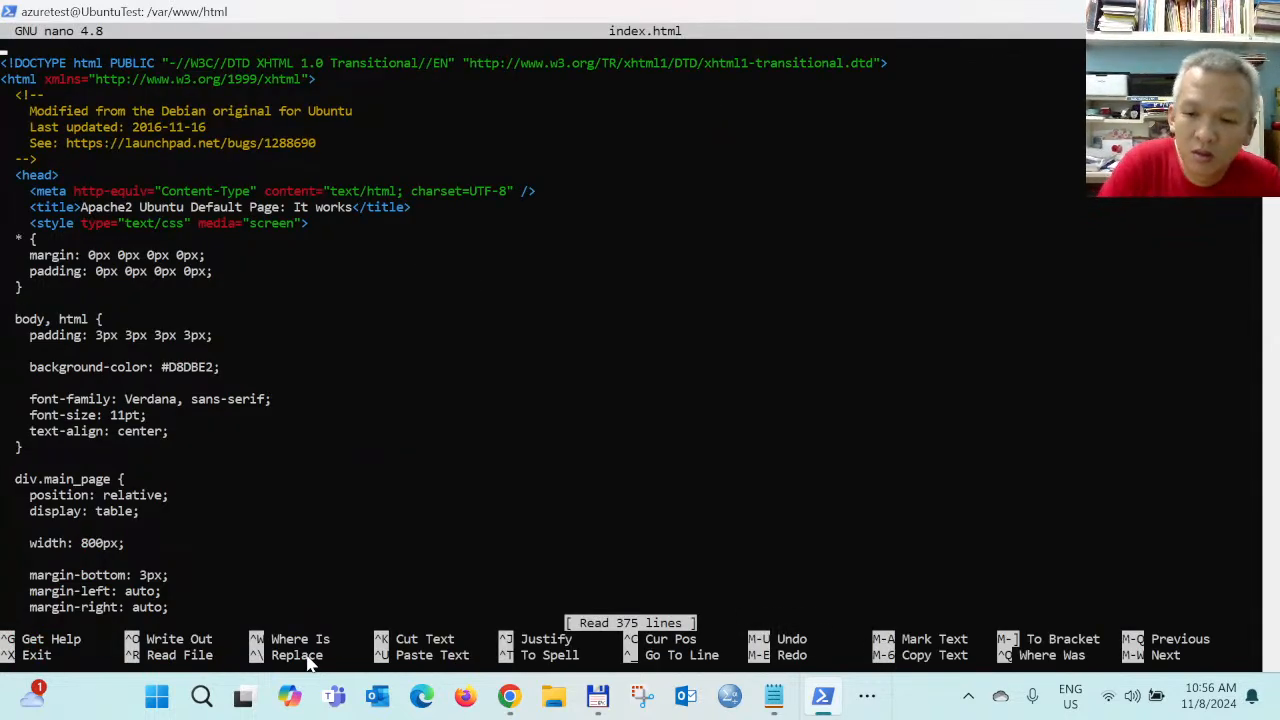
Change the page heading to 'Jason Apache2 Ubuntu Default Page'
key("Down")
key("Down")
key("Down")
key("Down")
key("Down")
key("Down")
key("Down")
key("Down")
key("Down")
key("Down")
key("Down")
key("Down")
key("Down")
key("Down")
key("Down")
key("Down")
key("Down")
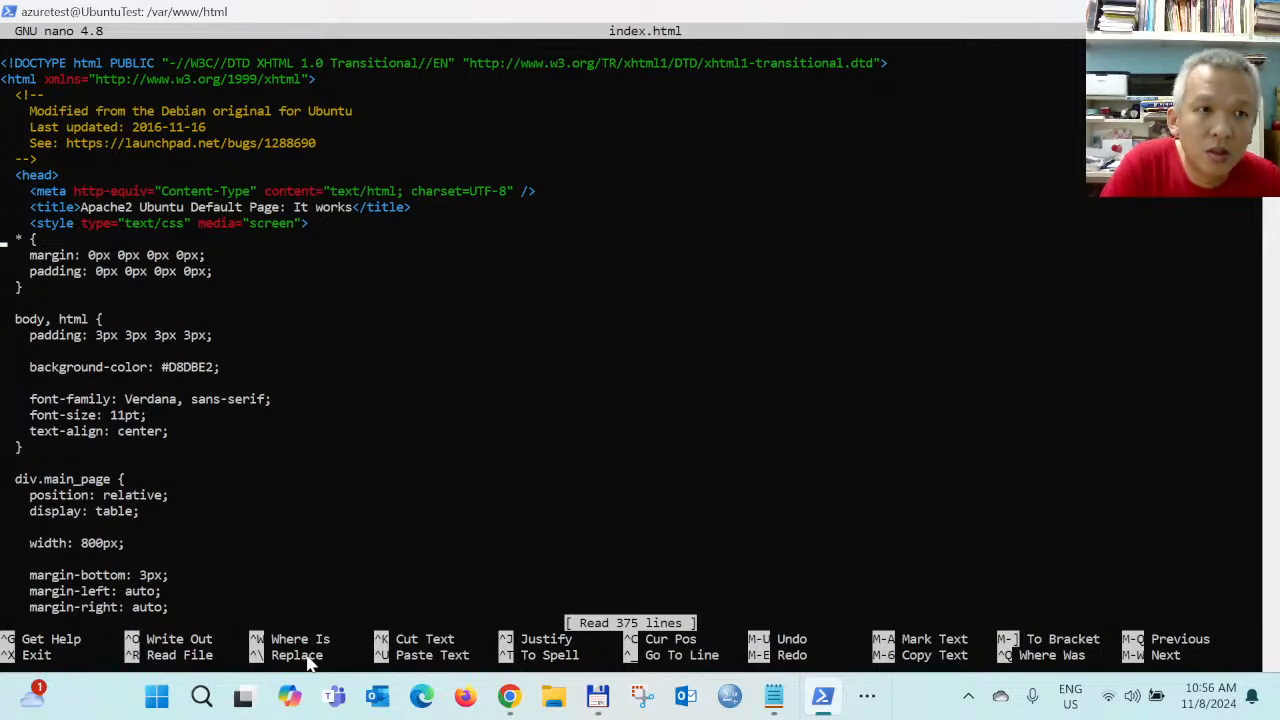
key("Down")
key("Down")
key("Down")
key("Down")
key("Down")
key("Down")
key("Down")
key("Down")
key("Down")
key("Down")
key("Down")
key("Down")
key("Down")
key("Down")
key("Down")
key("Down")
key("Down")
key("Down")
key("Down")
key("Down")
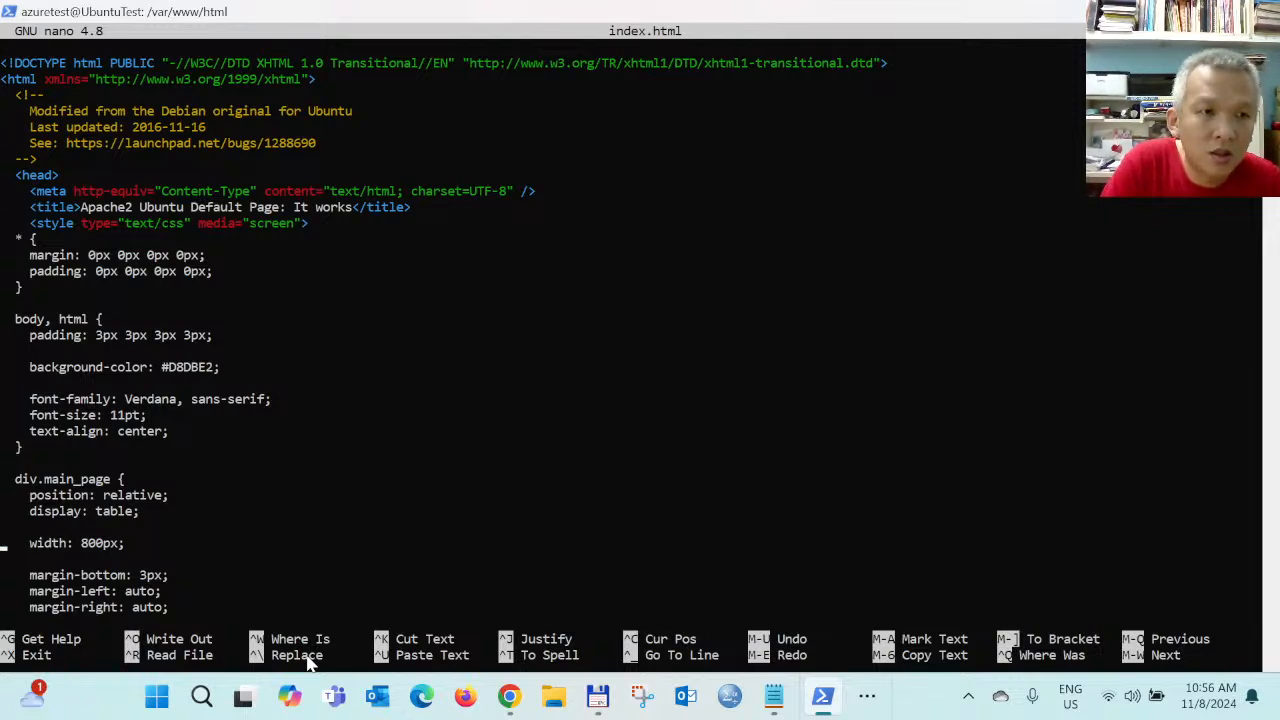
key("Down")
key("Down")
key("Down")
key("Down")
key("Down")
key("Down")
key("Down")
key("Down")
key("Down")
key("Down")
key("Down")
key("Down")
key("Down")
key("Down")
key("Down")
key("Down")
key("Down")
key("Down")
key("Down")
key("Down")
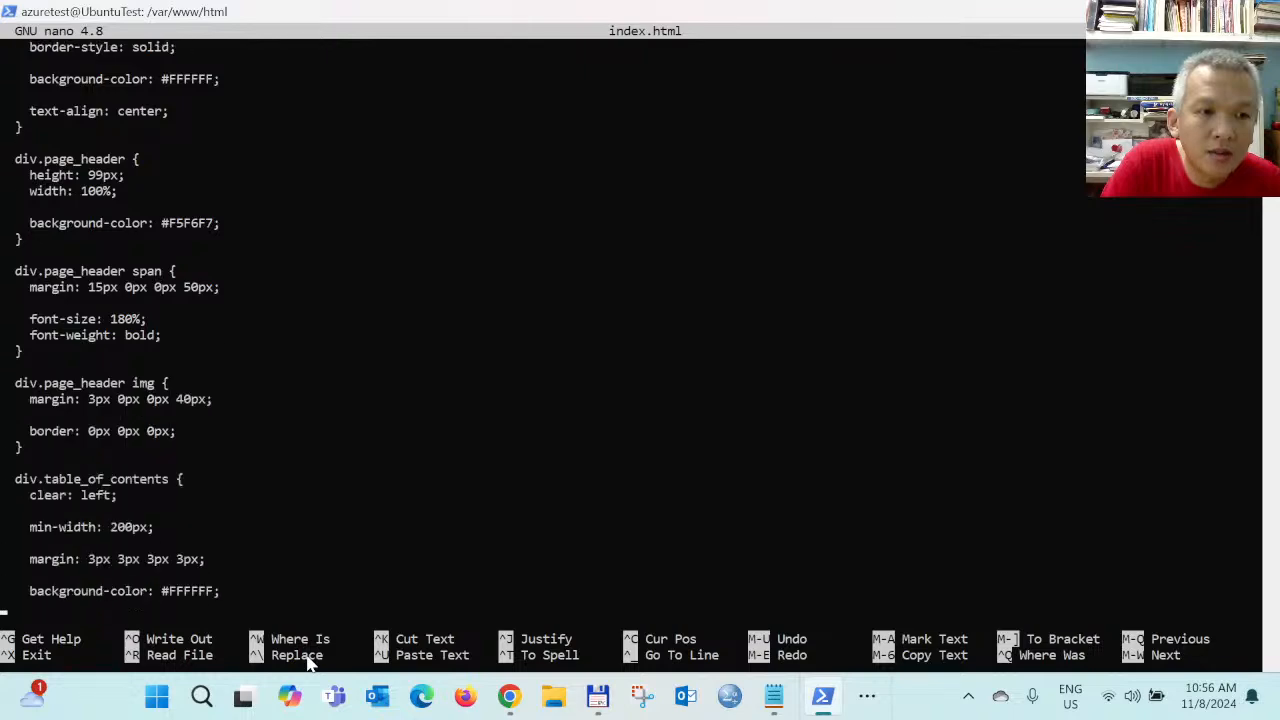
key("Down")
key("Down")
key("Down")
key("Down")
key("Down")
key("Down")
key("Down")
key("Down")
key("Down")
key("Down")
key("Down")
key("Down")
key("Down")
key("Down")
key("Down")
key("Down")
key("Down")
key("Down")
key("Down")
key("Down")
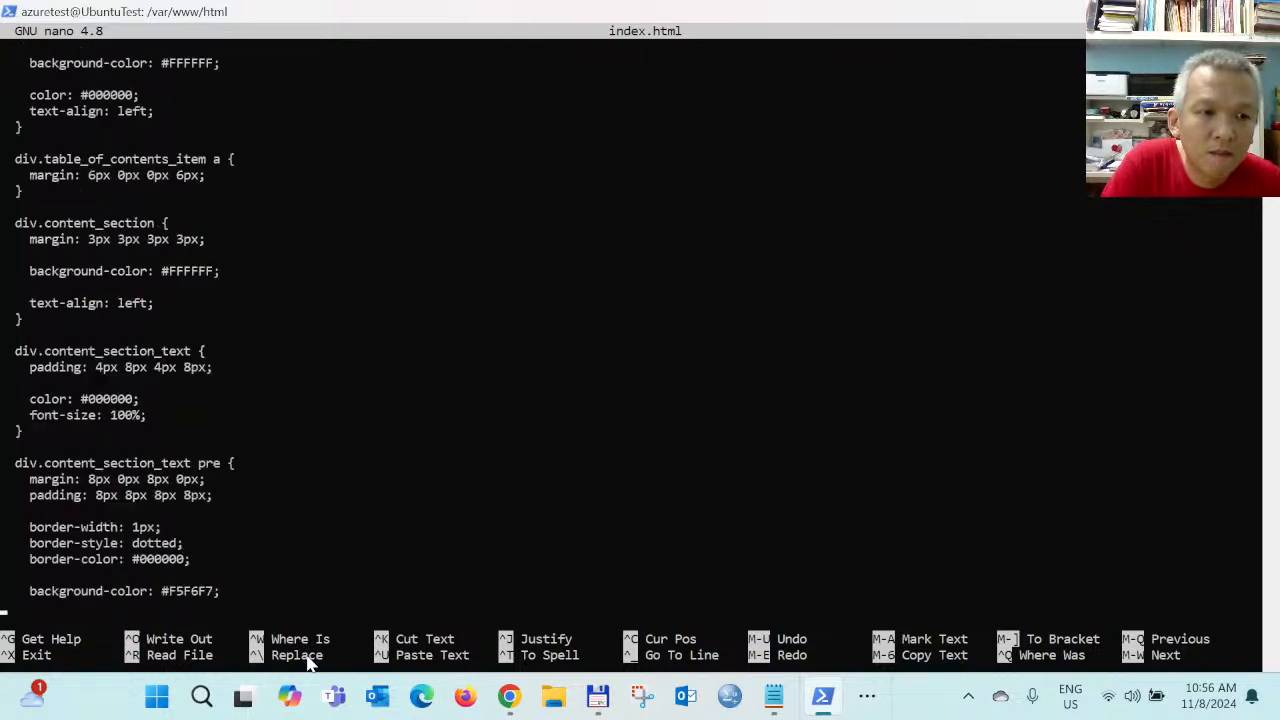
key("Down")
key("Down")
key("Down")
key("Down")
key("Down")
key("Down")
key("Down")
key("Down")
key("Down")
key("Down")
key("Down")
key("Down")
key("Down")
key("Down")
key("Down")
key("Down")
key("Down")
key("Down")
key("Down")
key("Down")
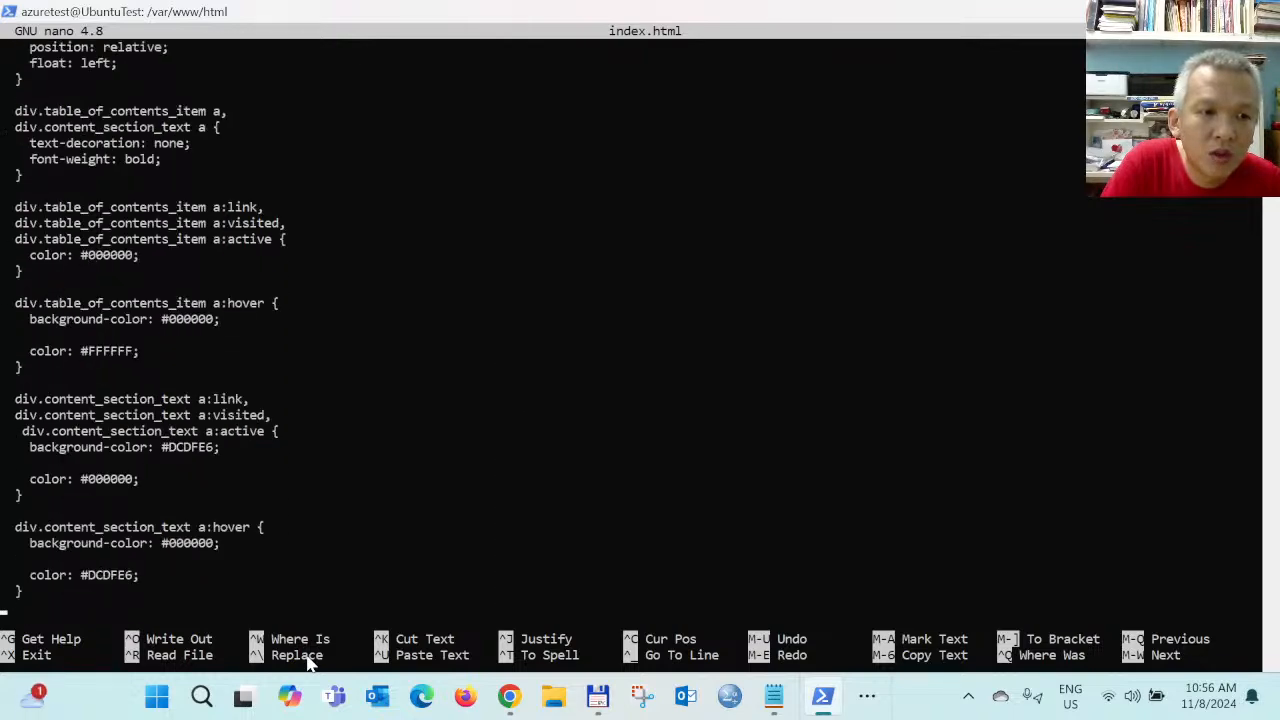
key("Up")
key("Up")
key("Up")
key("Up")
key("Up")
key("Up")
key("Up")
key("Up")
key("Up")
key("Up")
key("Up")
key("Up")
key("Up")
key("Up")
key("Up")
key("Up")
key("Up")
key("Up")
key("Up")
key("Up")
key("Right")
key("Right")
key("Right")
key("Right")
key("Right")
key("Right")
key("Right")
key("Right")
key("Right")
key("Right")
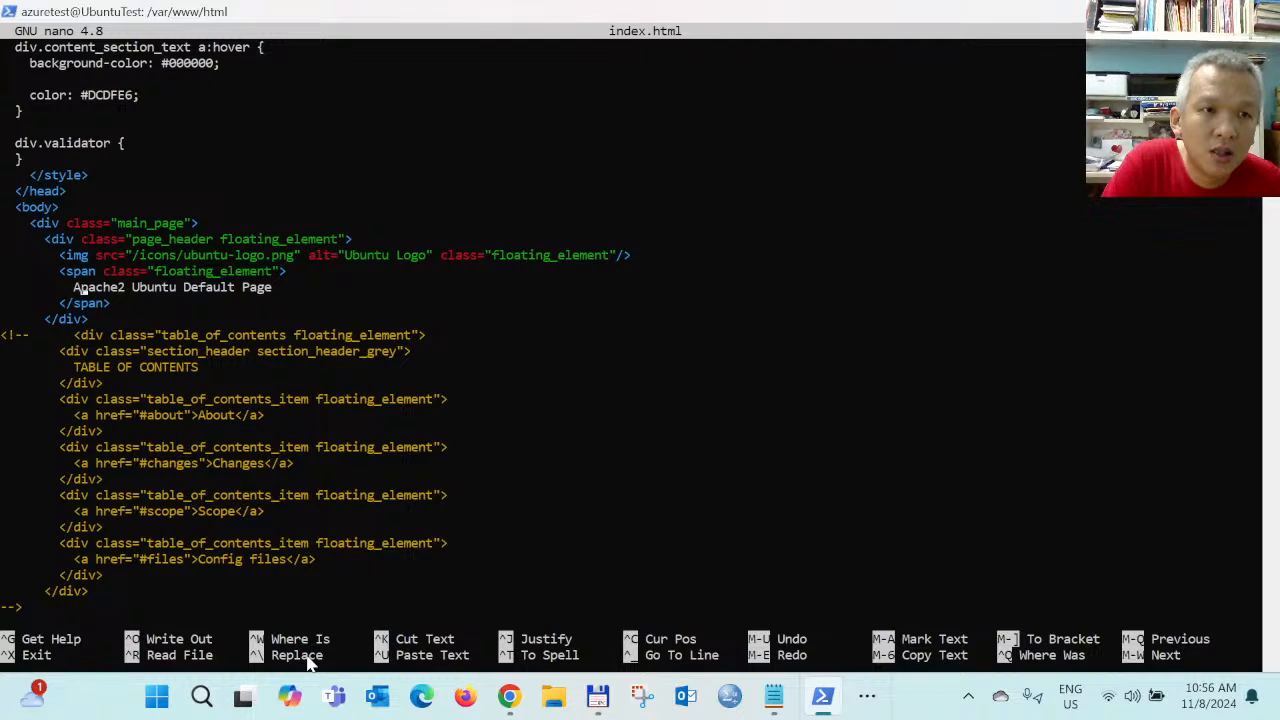
key("Left")
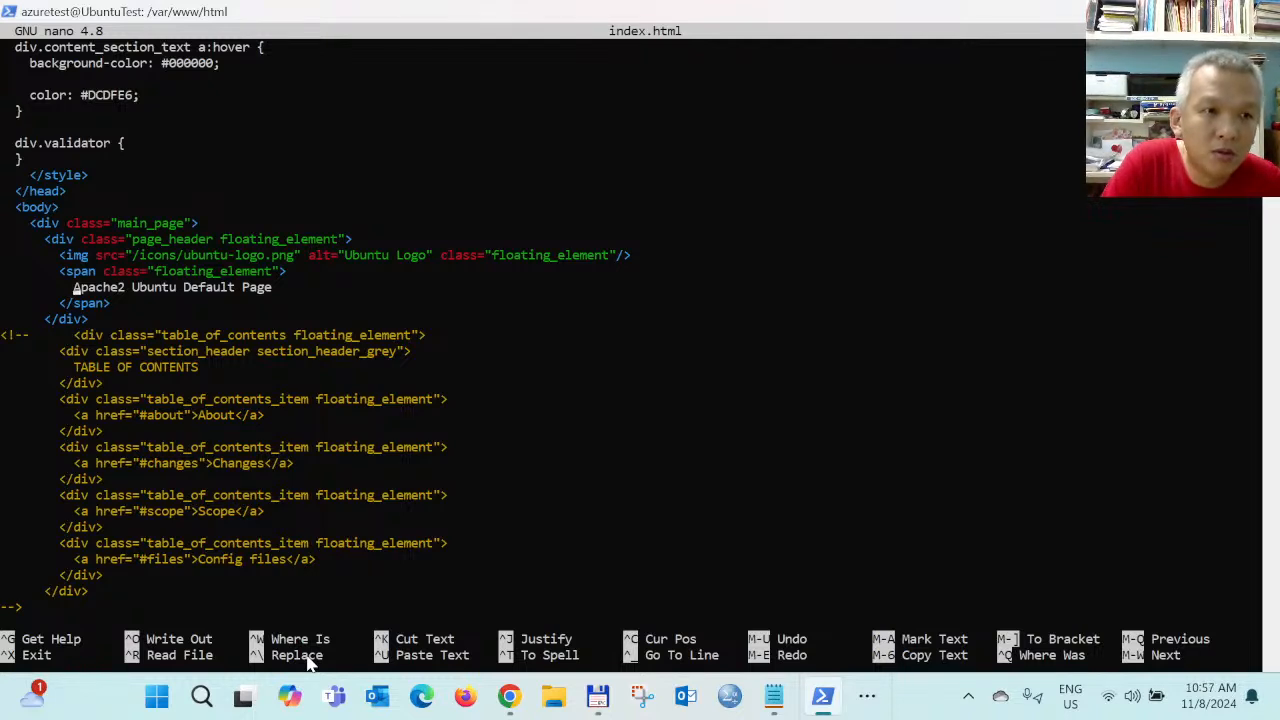
key("Caps_Lock")
type("J")
key("Caps_Lock")
type("ason")
Change the banner text 'It works!' to 'We have make it works!'
key("Down")
key("Up")
key("Down")
key("Down")
key("Down")
key("Down")
key("Down")
key("Down")
key("Down")
key("Down")
key("Down")
key("Down")
key("Down")
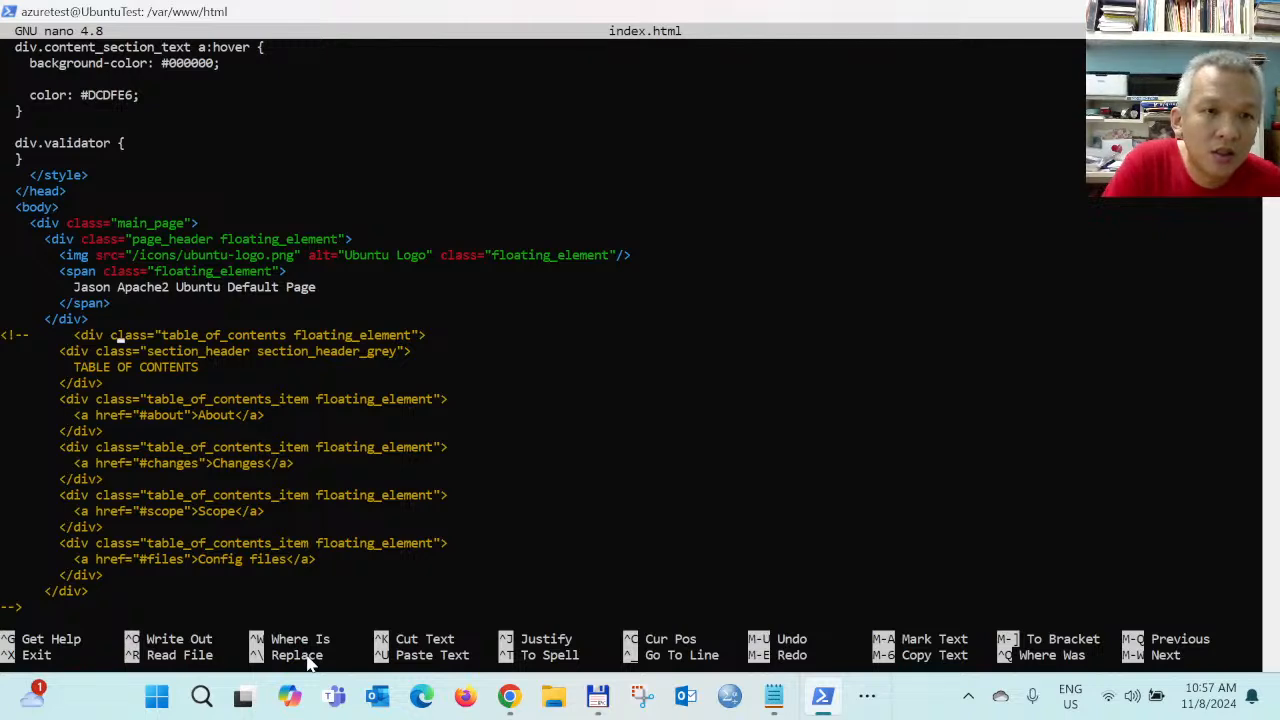
key("Down")
key("Down")
key("Down")
key("Down")
key("Down")
key("Down")
key("Down")
key("Down")
key("Down")
key("Down")
key("Down")
key("Down")
key("Down")
key("Down")
key("Down")
key("Down")
key("Down")
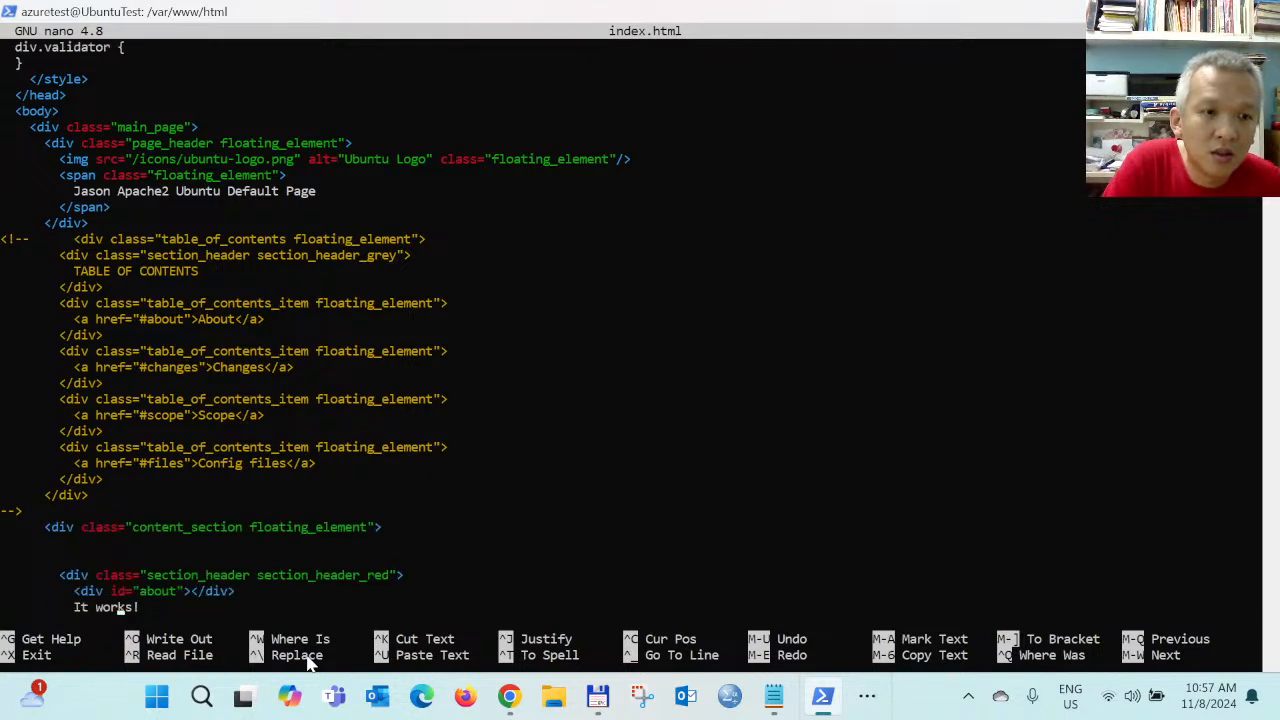
key("Up")
key("Up")
key("Right")
key("Left")
key("Left")
key("Left")
key("Left")
key("Left")
key("Left")
key("Left")
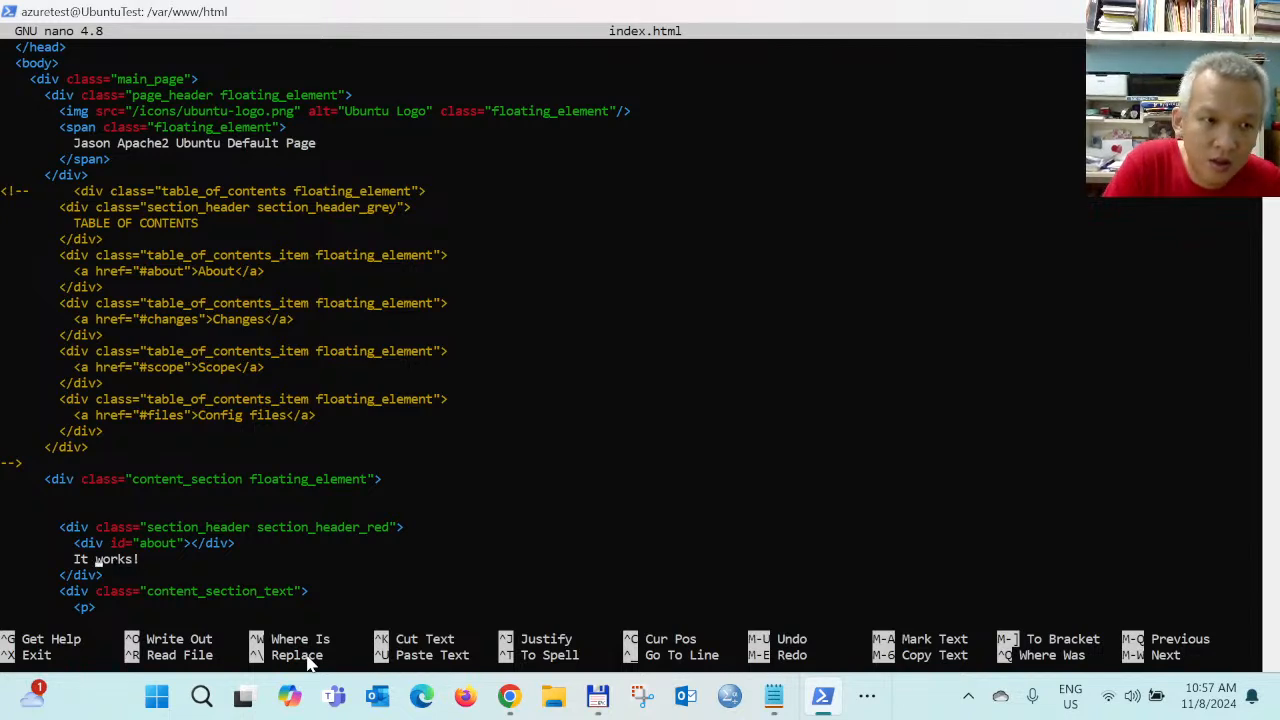
key("BackSpace")
key("Delete")
type("We have")
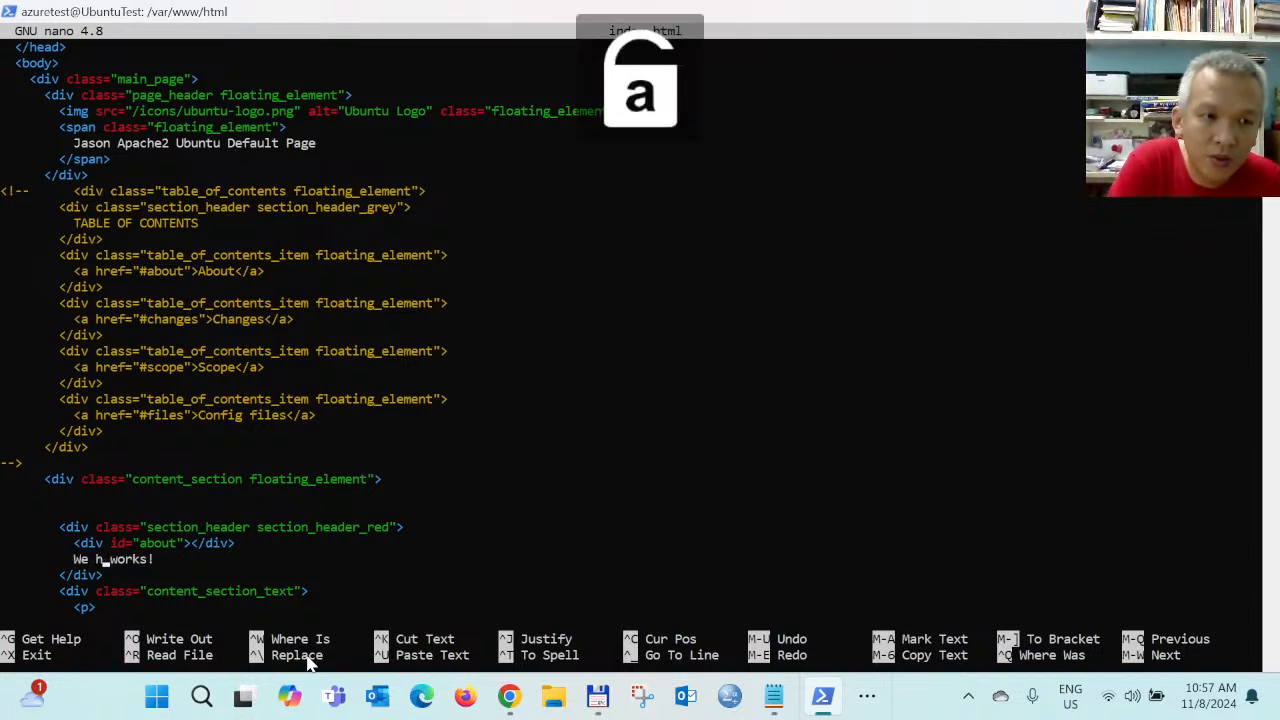
type(" make it")
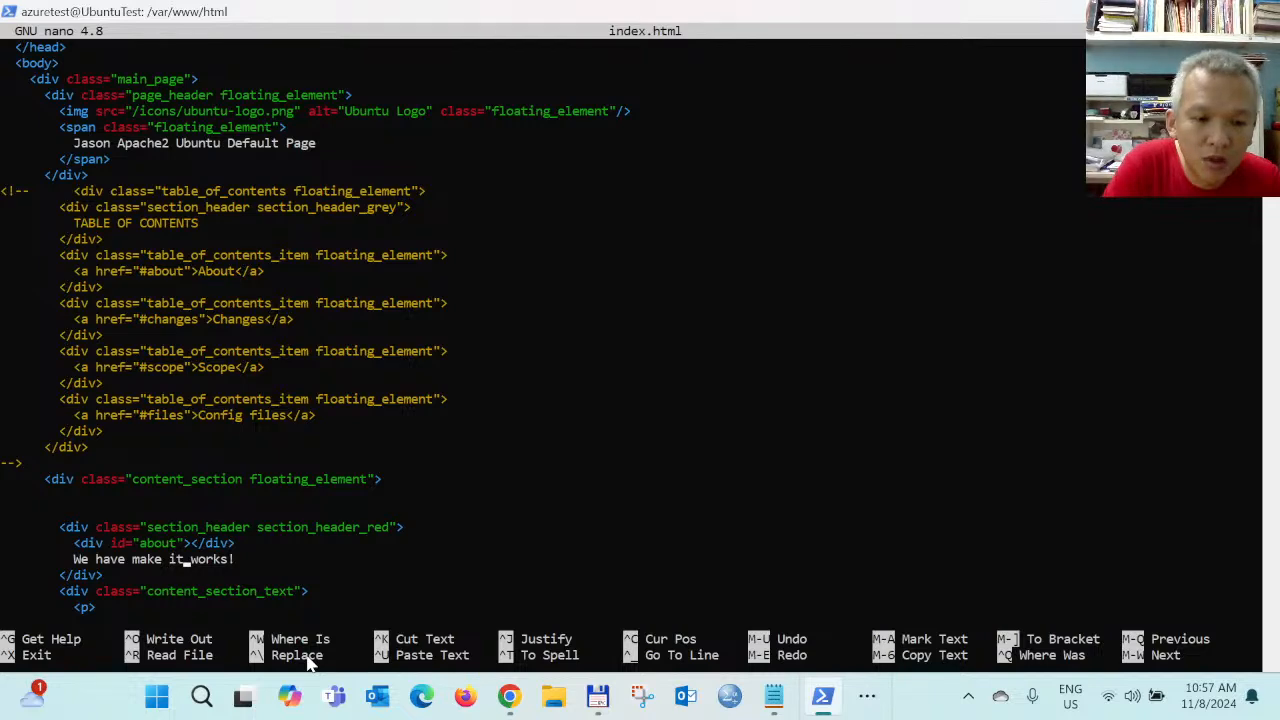
Save index.html under the same name and exit nano
key("ctrl+o")
key("Return")
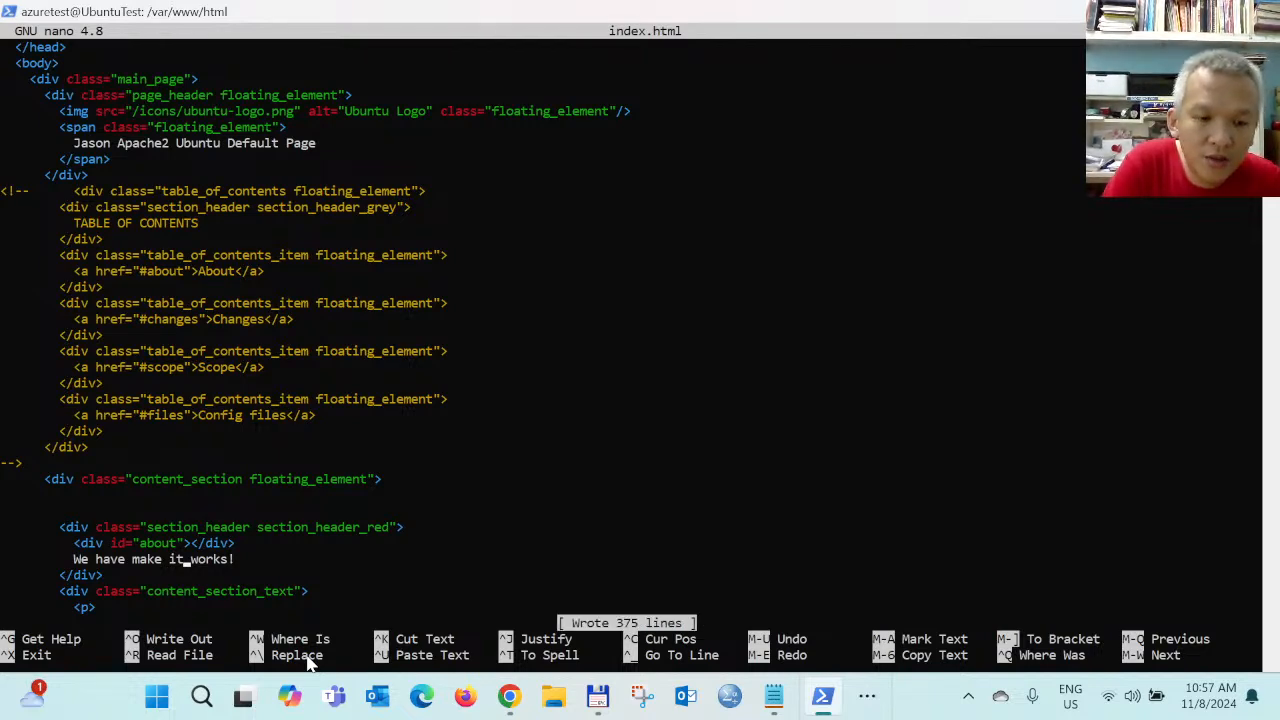
key("ctrl+x")
Reload the Apache page in Chrome to show the Jason heading and 'We have make it works!' banner
left_click(509, 696)
left_click(628, 574)
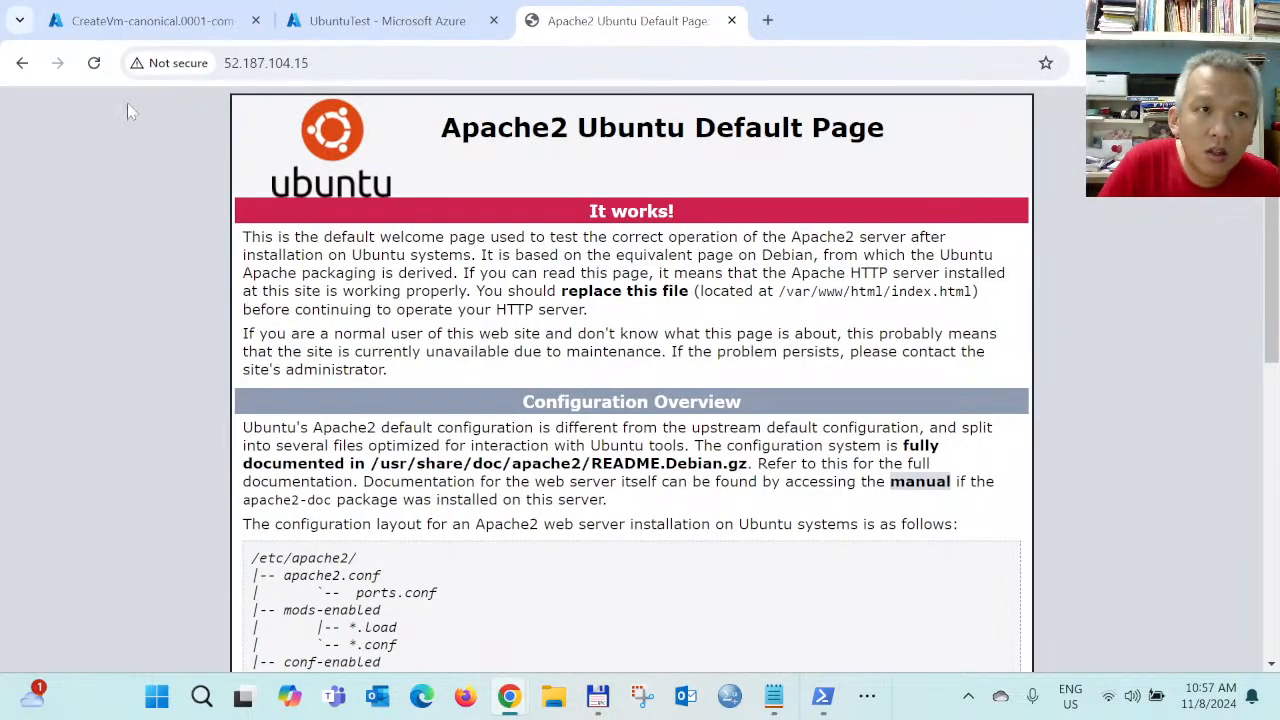
left_click(94, 63)
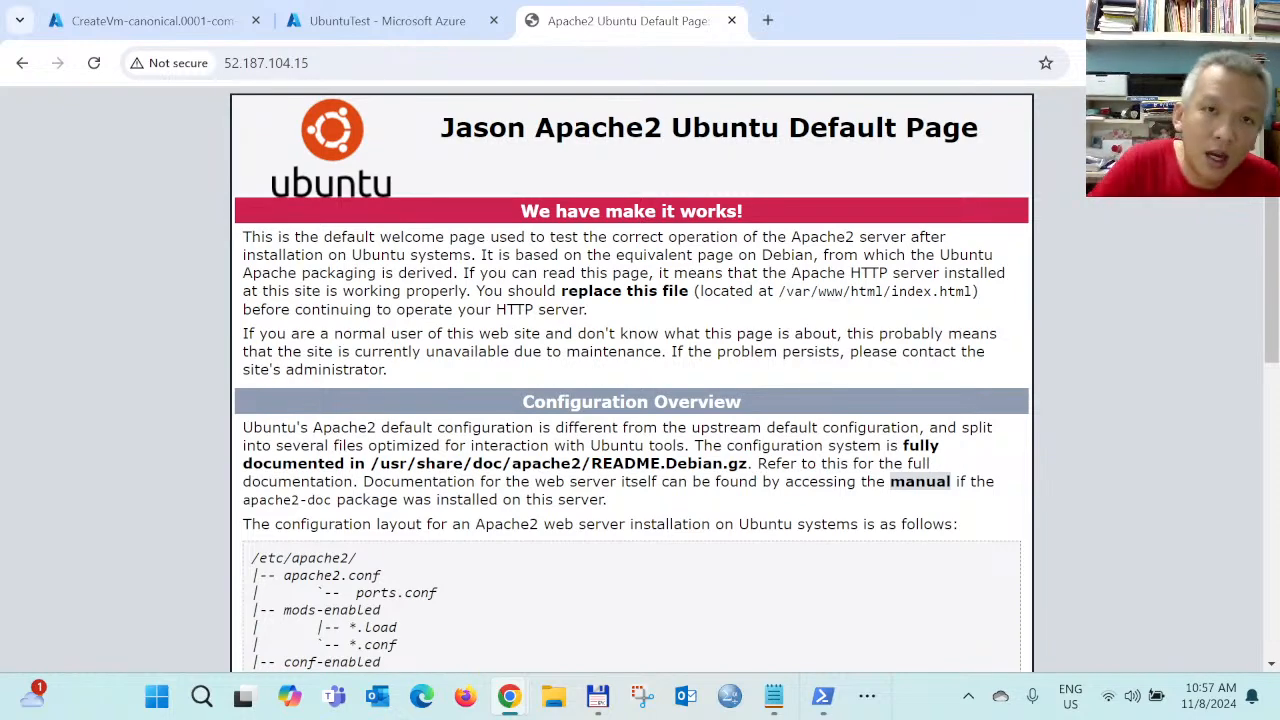
left_click(400, 22)
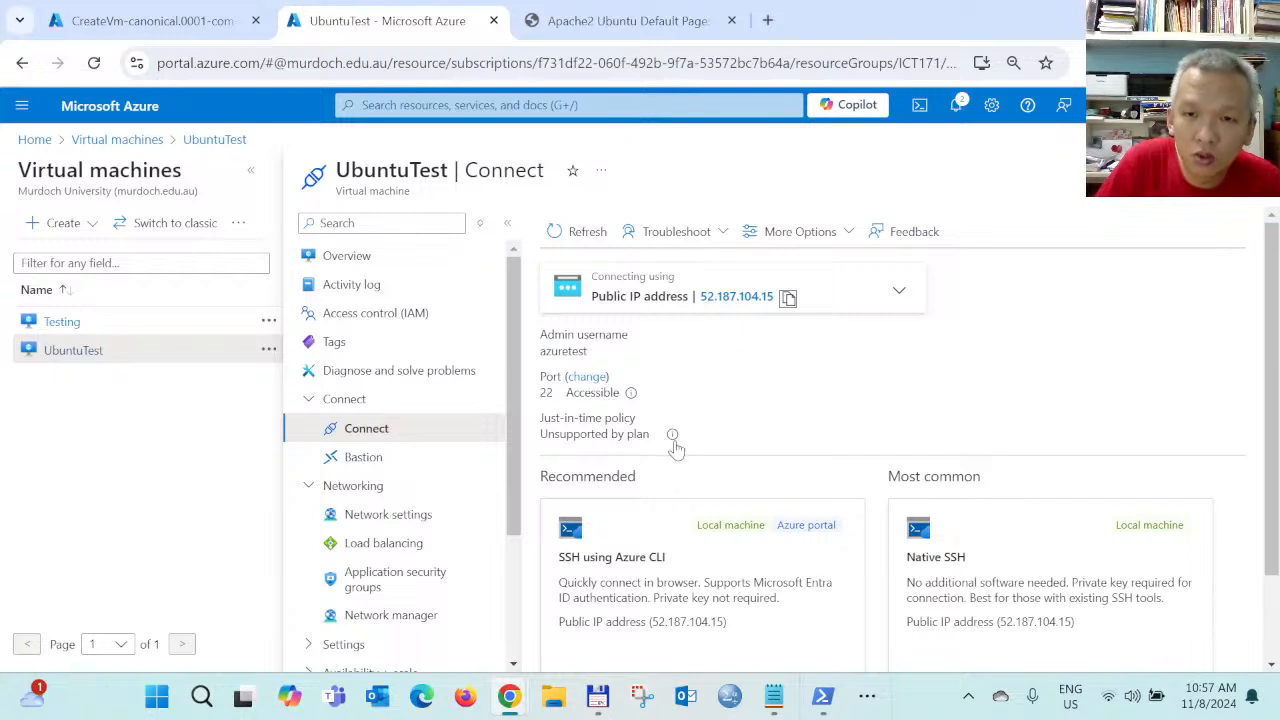
mouse_move(673, 438)
scroll(677, 474, "down", 1)
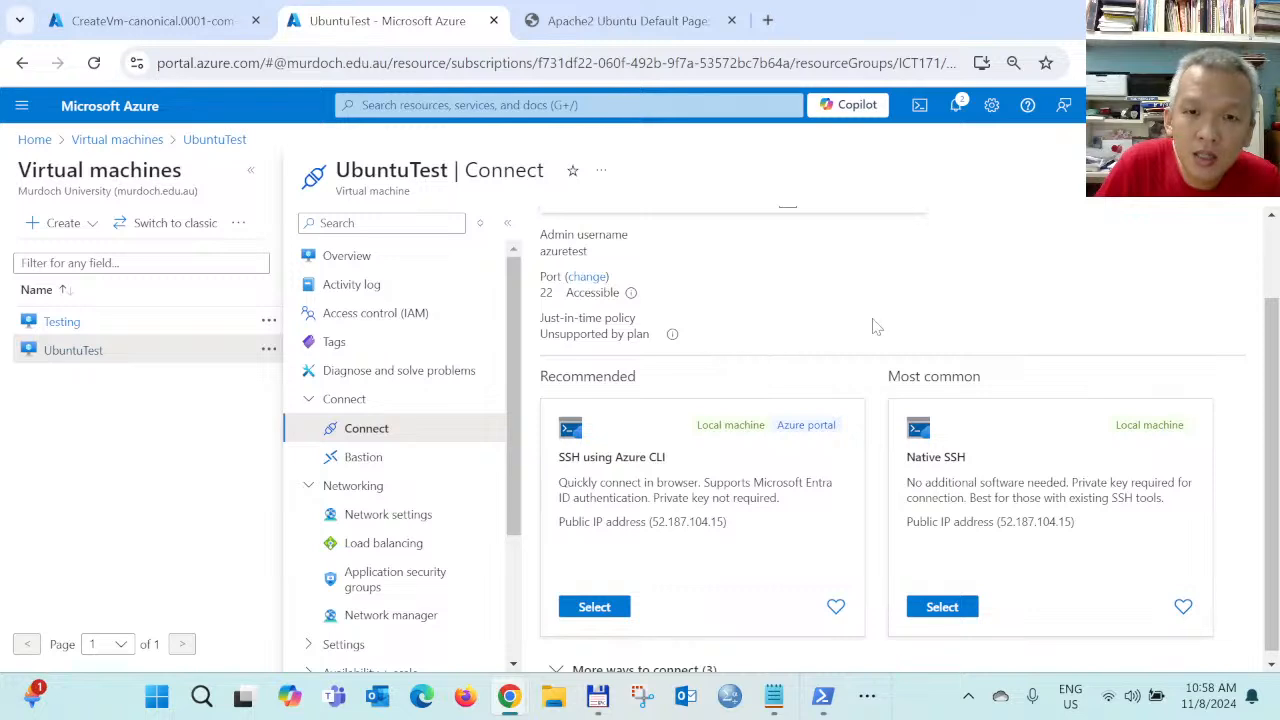
scroll(841, 405, "down", 1)
scroll(841, 405, "up", 1)
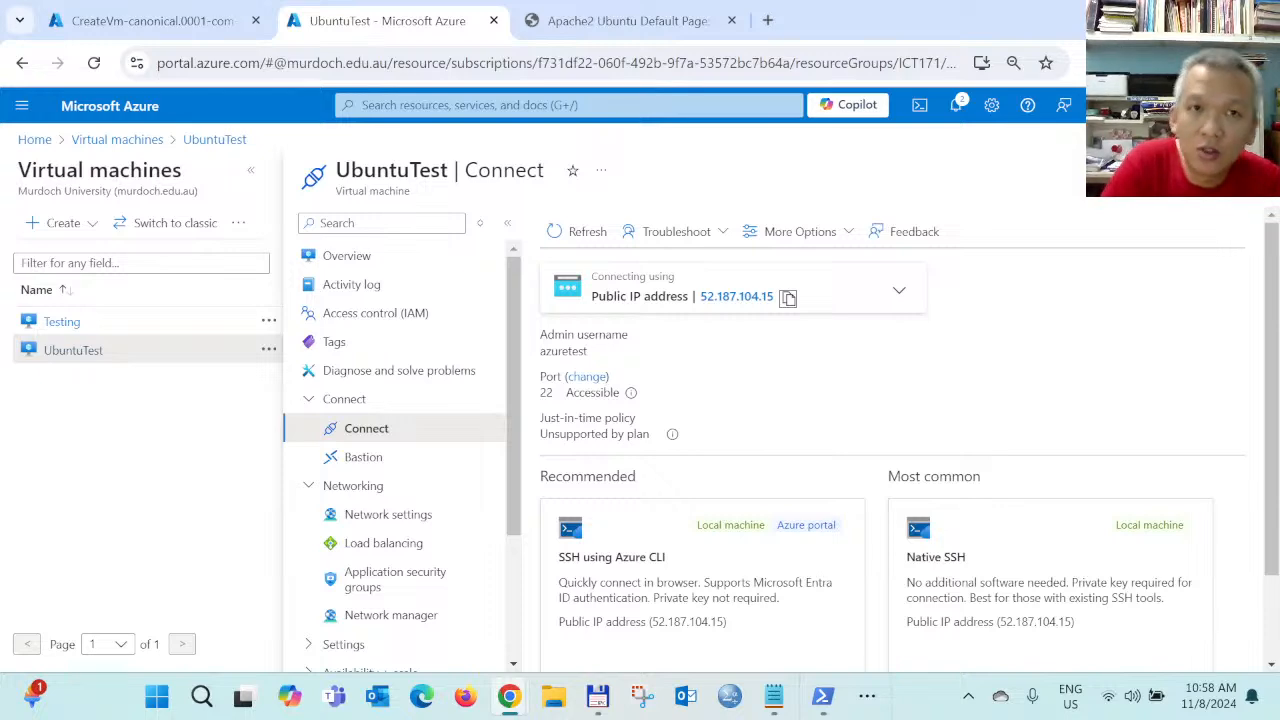
left_click(620, 20)
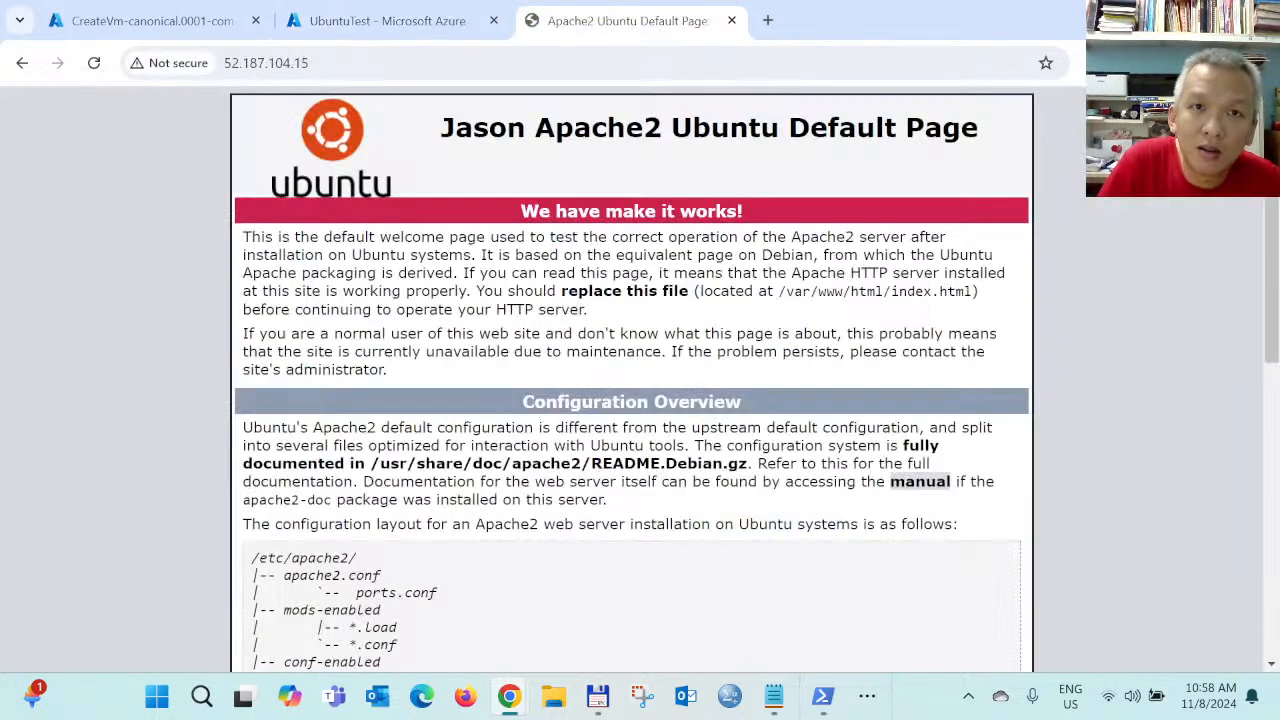
left_click(867, 697)
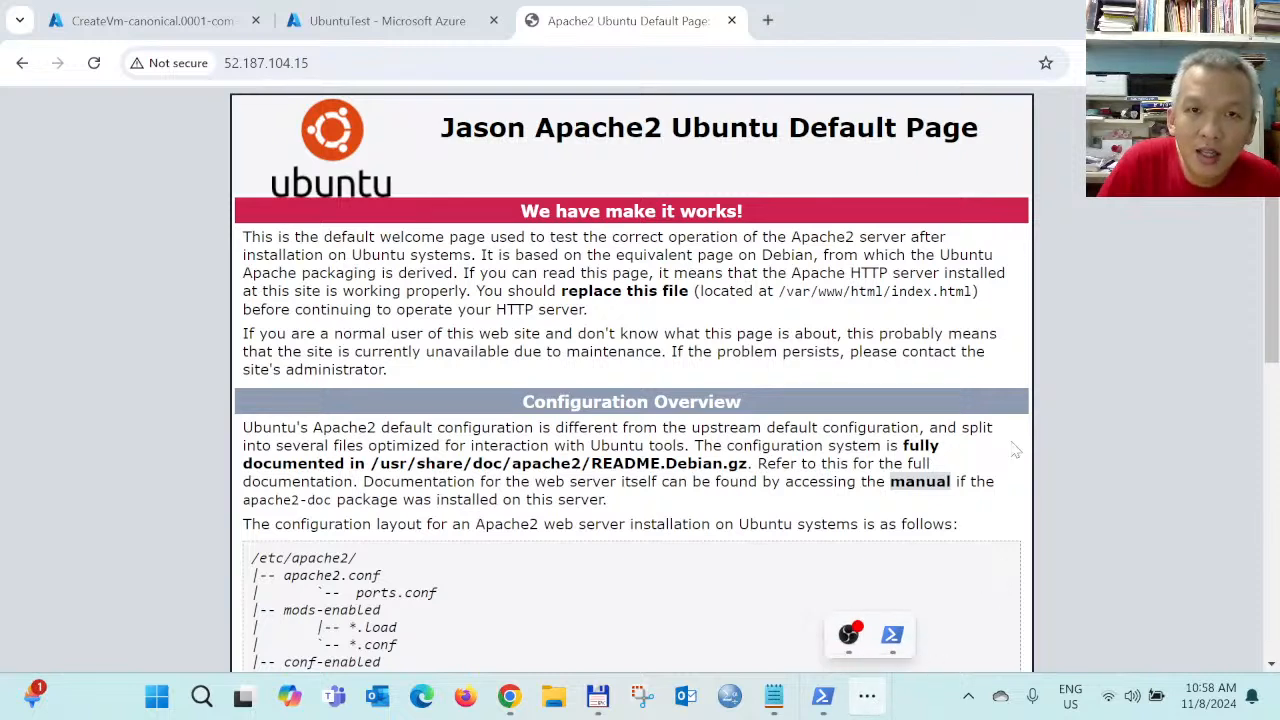
left_click(1106, 410)
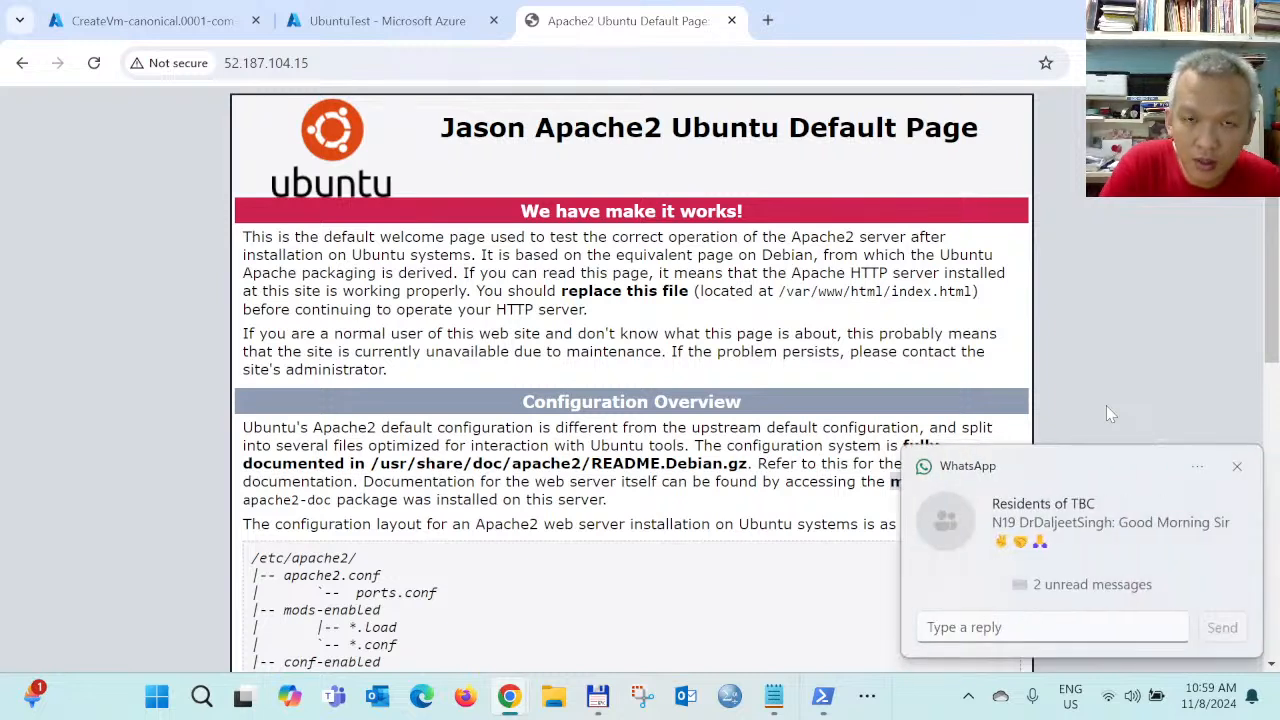
left_click(1236, 466)
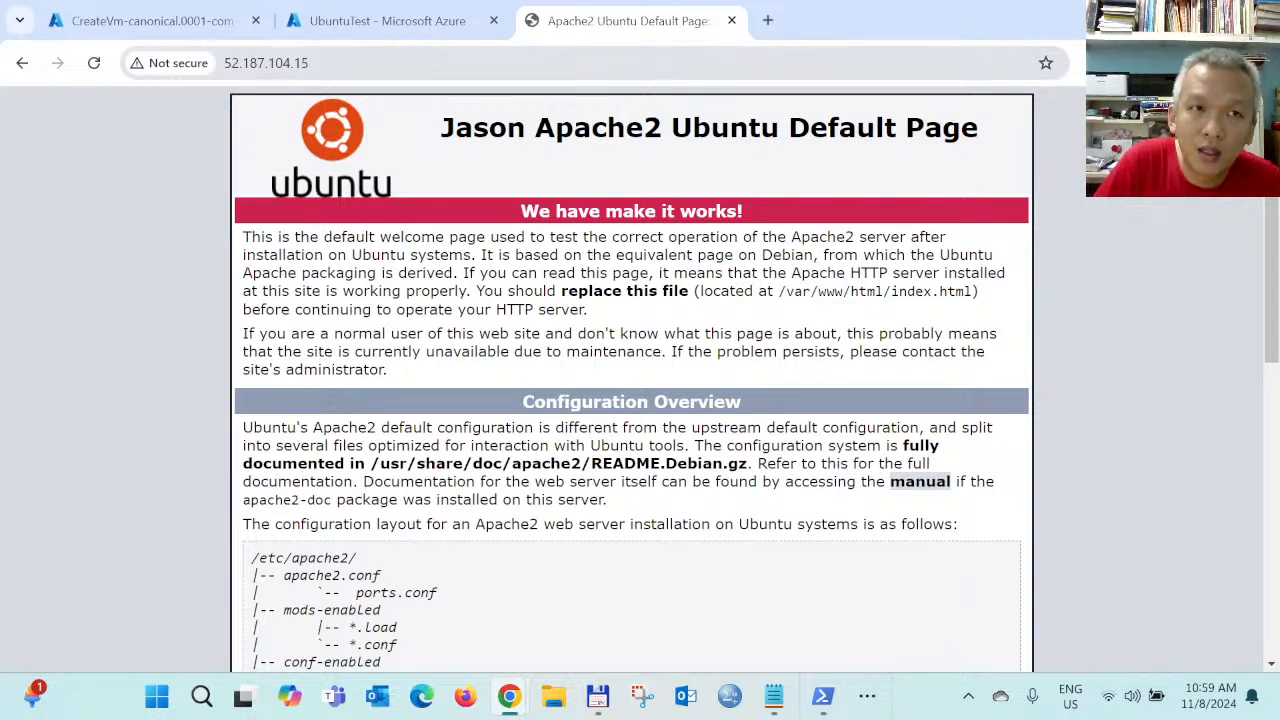
left_click(340, 64)
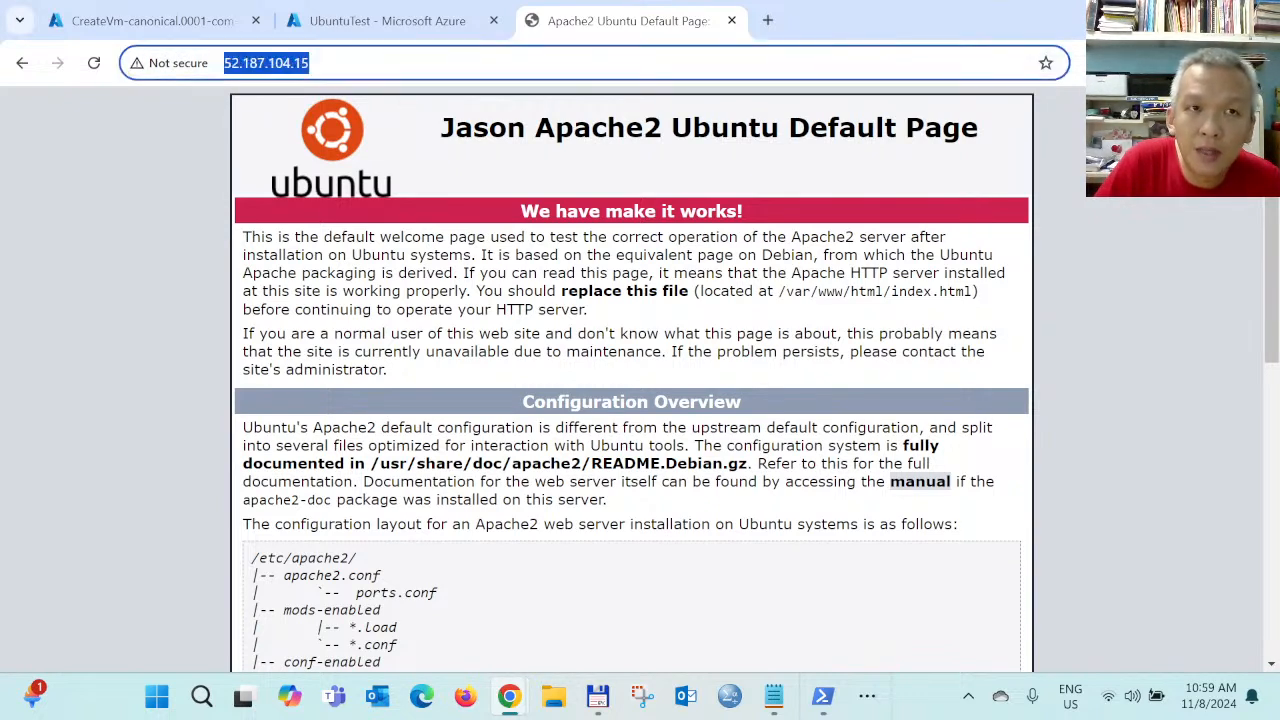